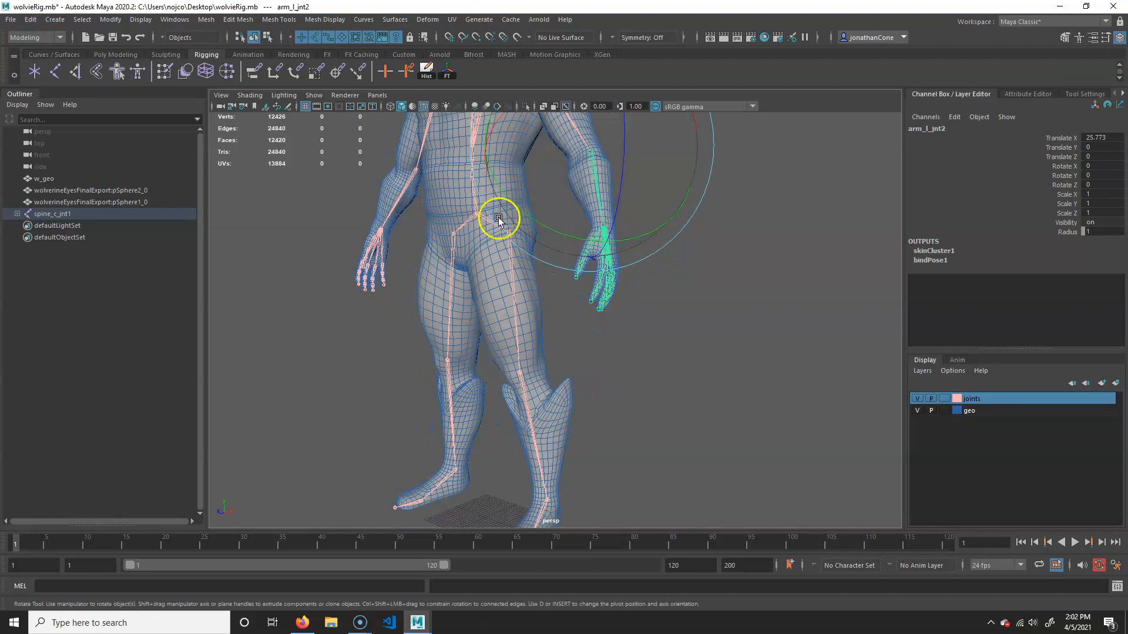
Try moving the whole skeleton by its root spine joint and undo the move
alt+middle_drag(565, 401, 579, 496)
alt+drag(527, 381, 605, 395)
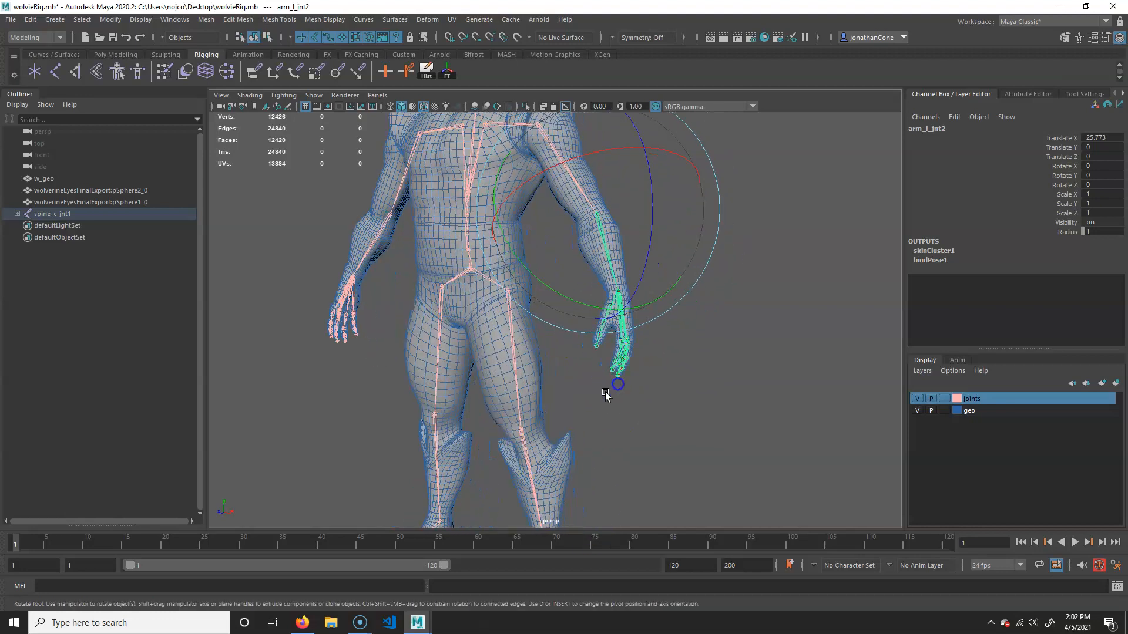
click(463, 270)
key(w)
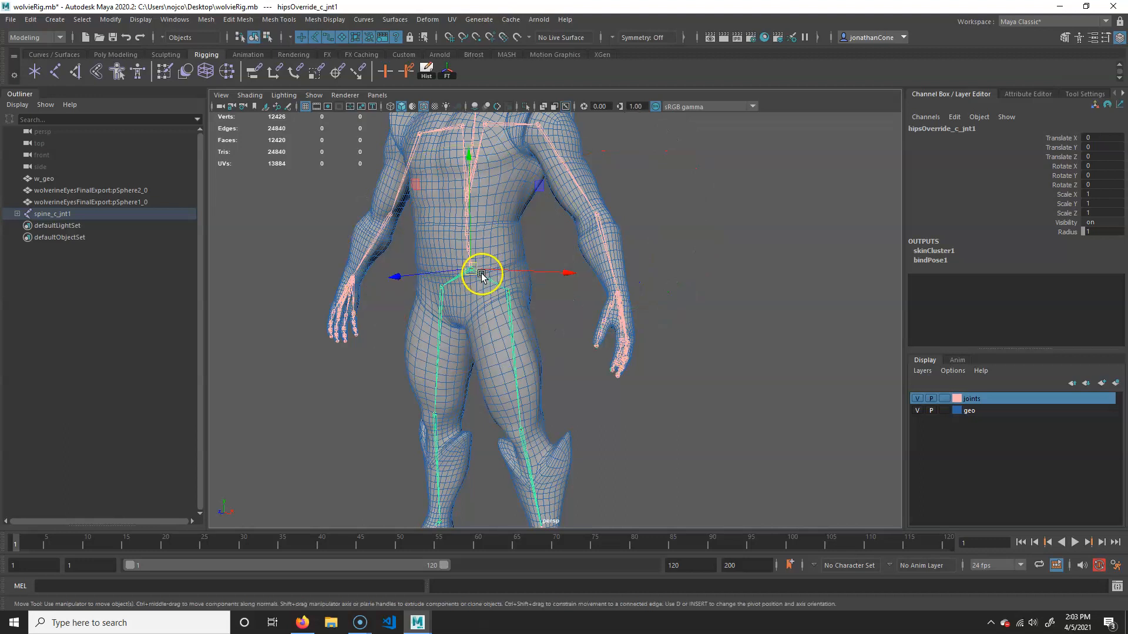
key(Up)
drag(470, 269, 504, 239)
key(ctrl+z)
Examine the skeleton inside the character from several angles, focusing on the leg and foot joints
alt+drag(548, 347, 599, 393)
alt+right_drag(599, 392, 563, 457)
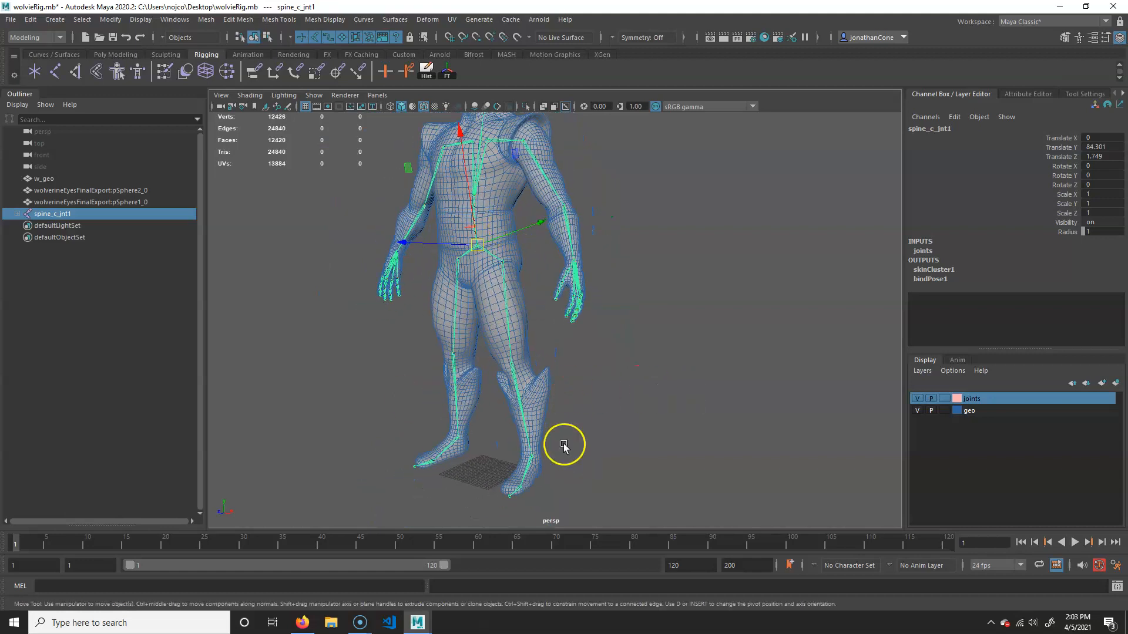
alt+drag(592, 368, 612, 379)
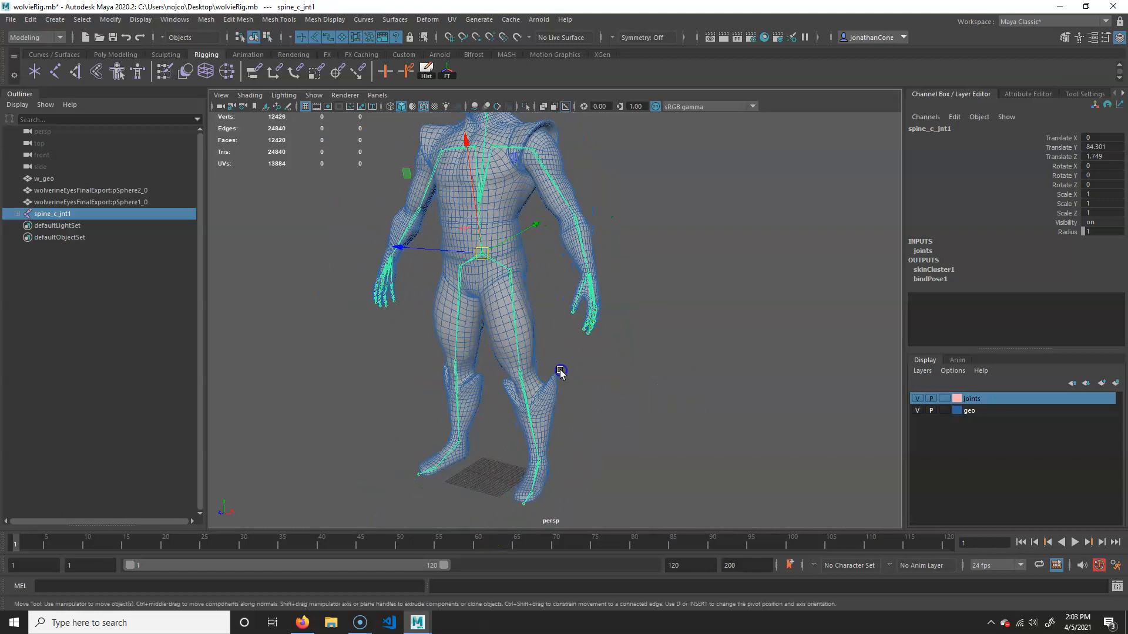
alt+right_drag(516, 202, 541, 307)
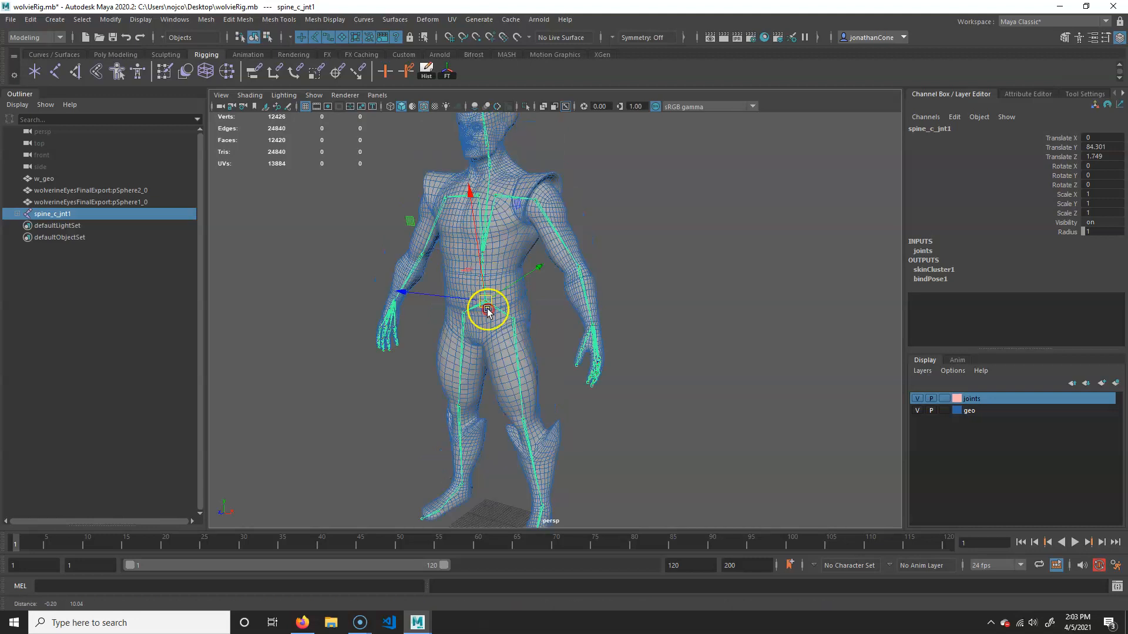
alt+drag(541, 307, 597, 207)
alt+right_drag(544, 445, 524, 347)
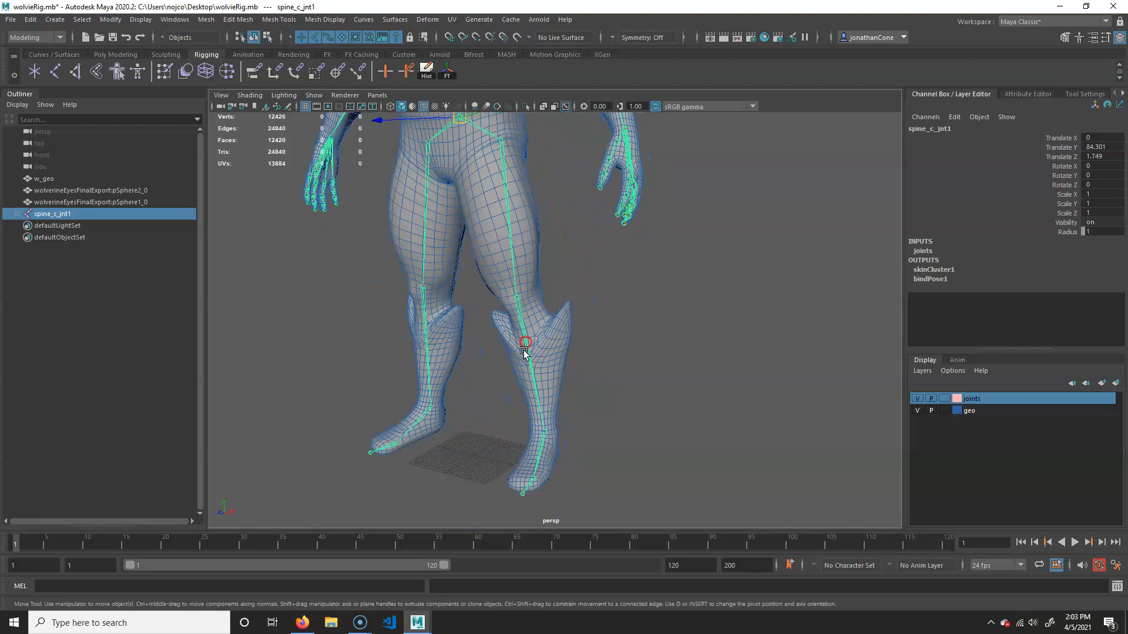
alt+drag(536, 347, 501, 345)
alt+right_drag(535, 350, 582, 355)
alt+drag(634, 397, 587, 421)
alt+right_drag(587, 421, 622, 421)
alt+drag(621, 420, 573, 395)
Toggle the Channel Box / Layer Editor off and back on, and open the Outliner
click(1119, 39)
click(1119, 39)
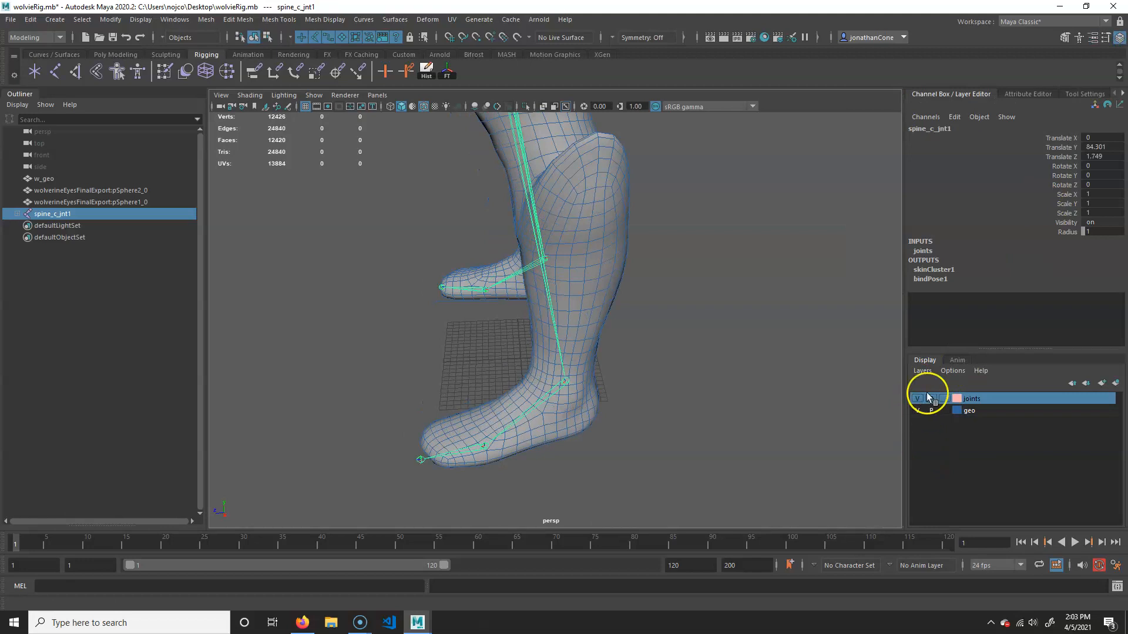
alt+drag(672, 442, 594, 396)
alt+drag(522, 423, 558, 370)
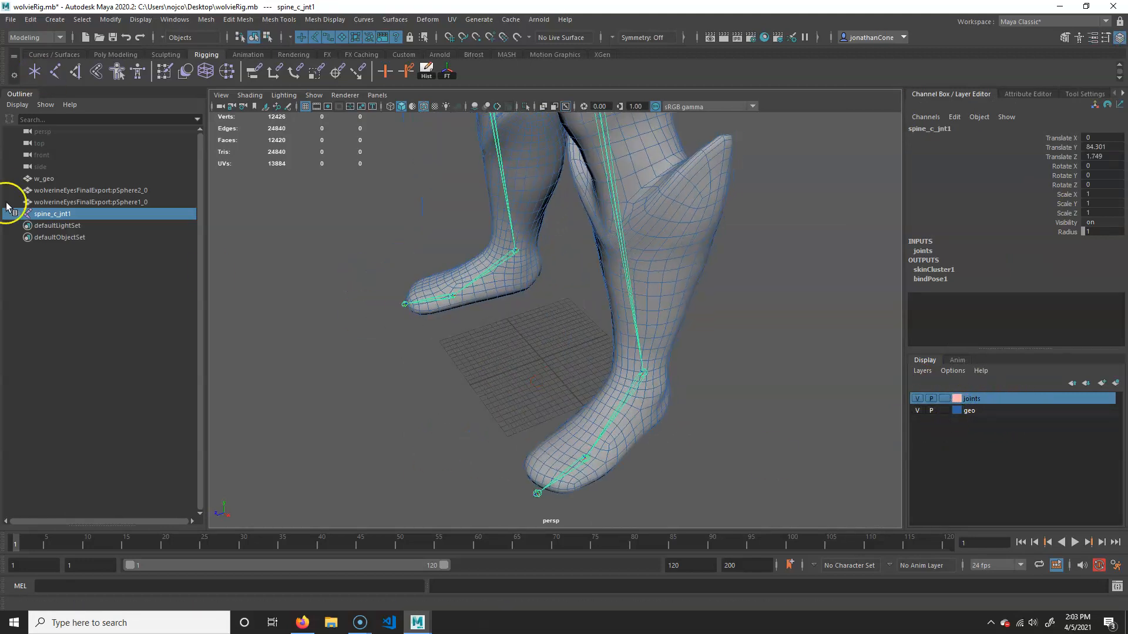
click(179, 20)
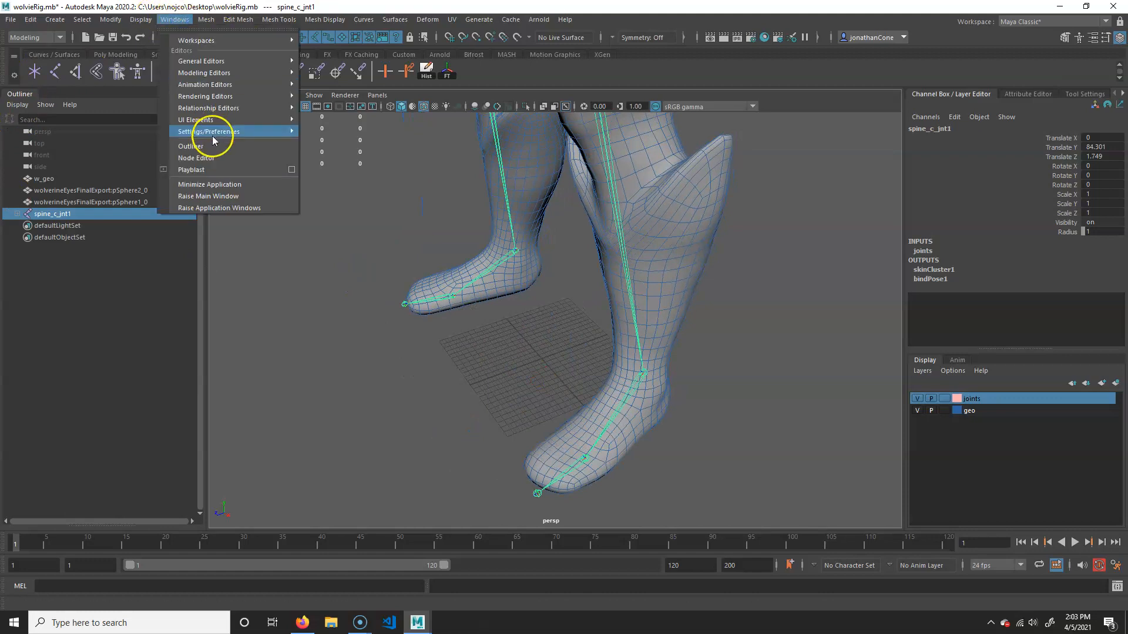
click(196, 147)
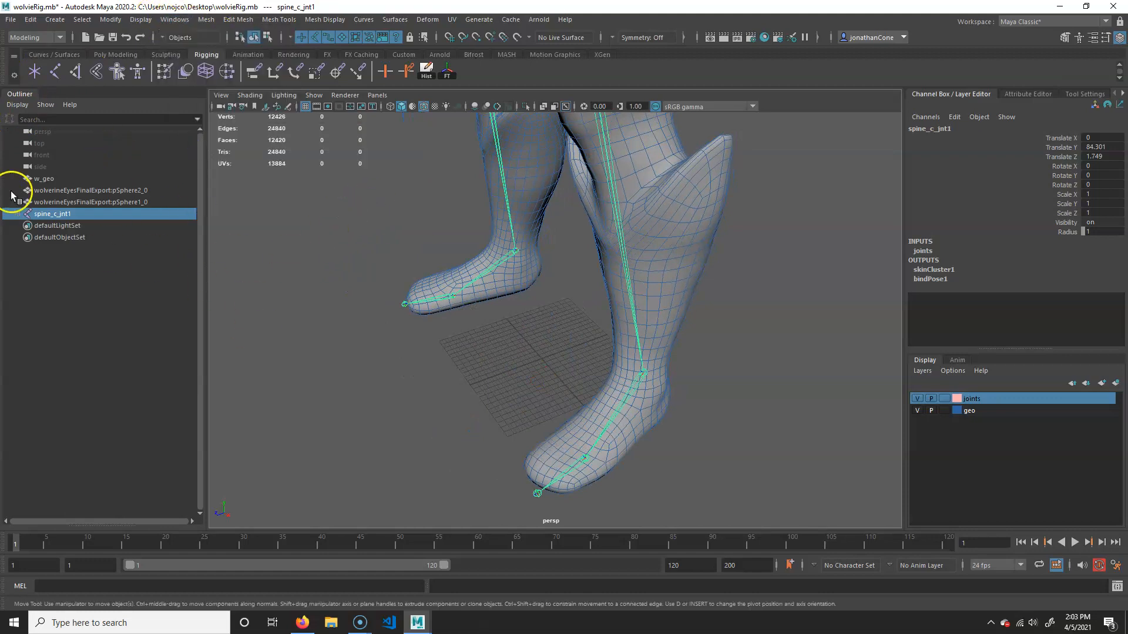
Switch the menu set from Modeling to Rigging
mouse_move(640, 409)
alt+mouse_down()
mouse_move(569, 403)
mouse_move(612, 399)
mouse_move(604, 315)
mouse_move(664, 390)
mouse_move(545, 391)
mouse_move(571, 382)
mouse_move(672, 428)
mouse_move(623, 415)
alt+mouse_up()
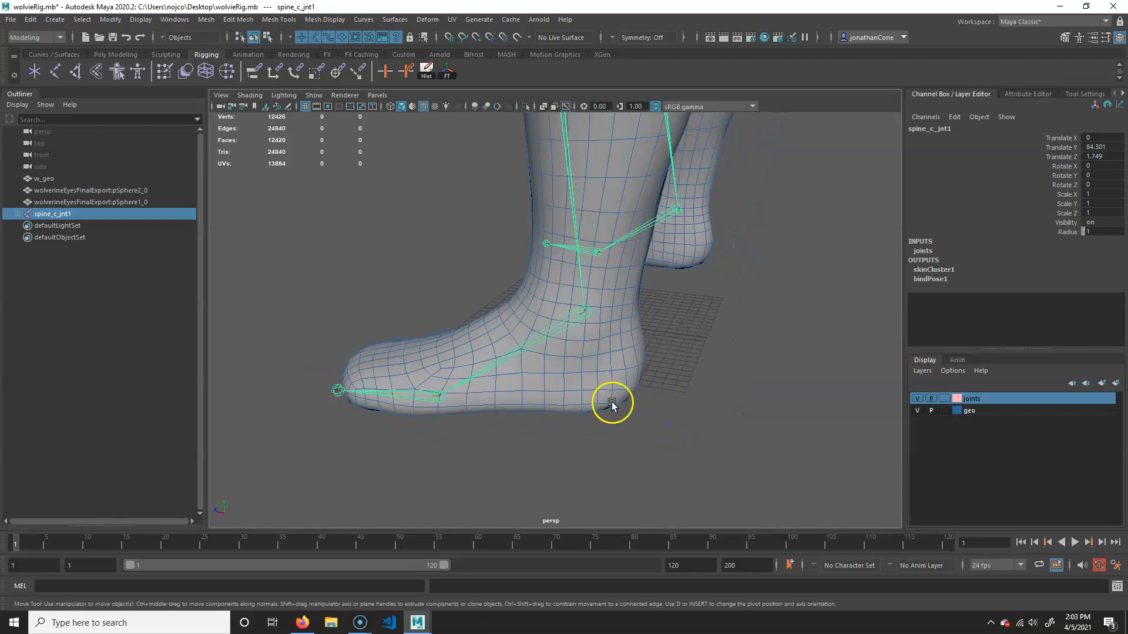
alt+drag(605, 477, 594, 448)
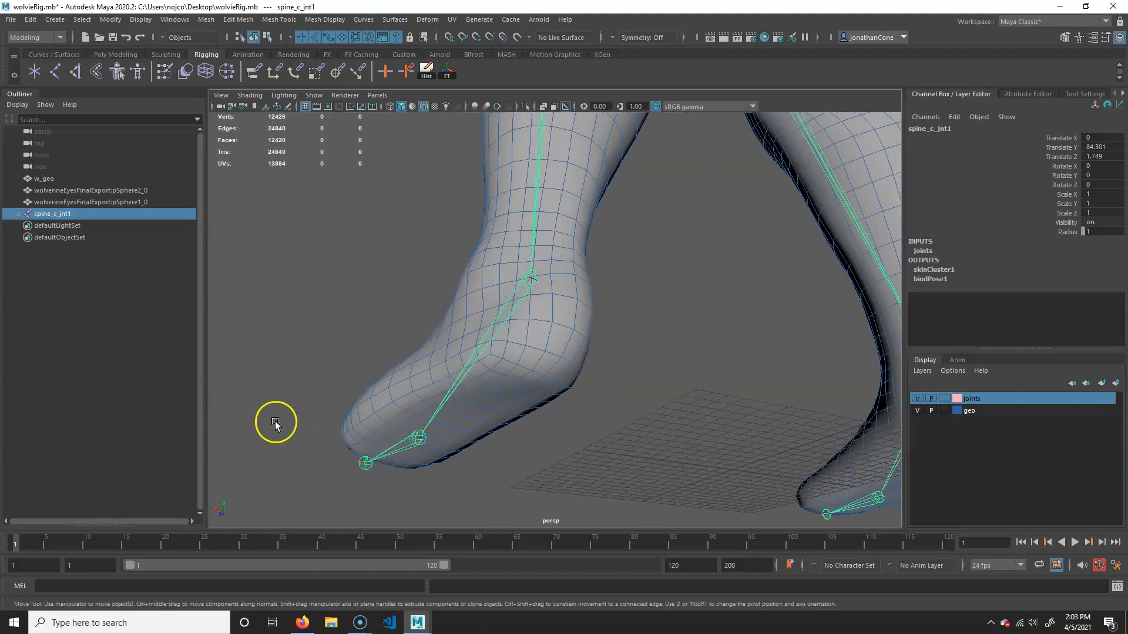
alt+drag(531, 402, 511, 393)
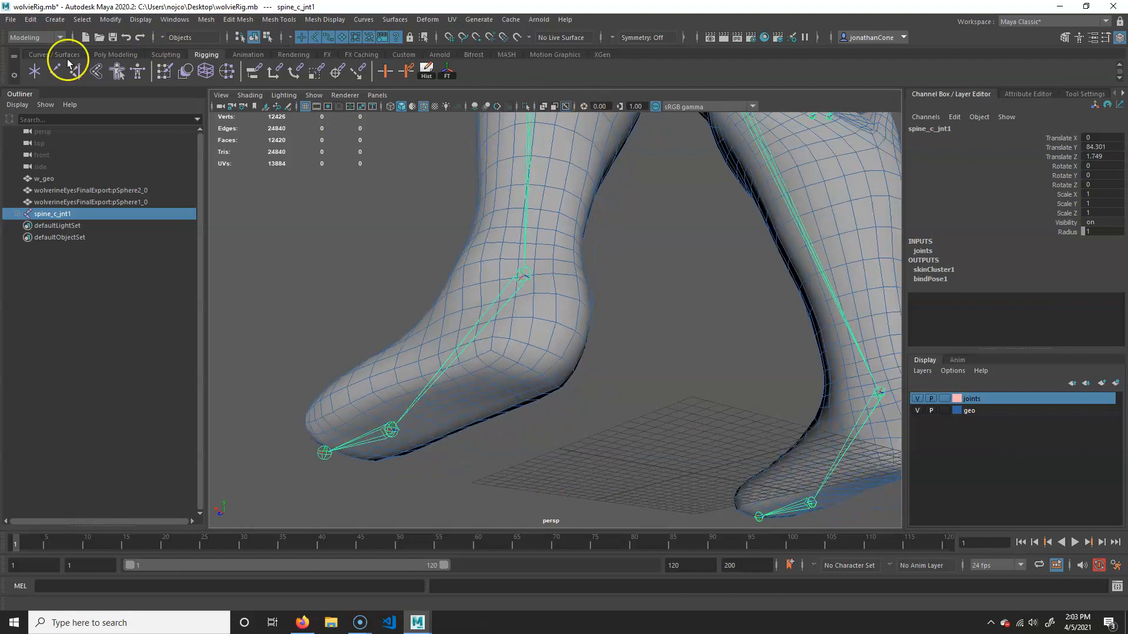
click(37, 39)
click(37, 62)
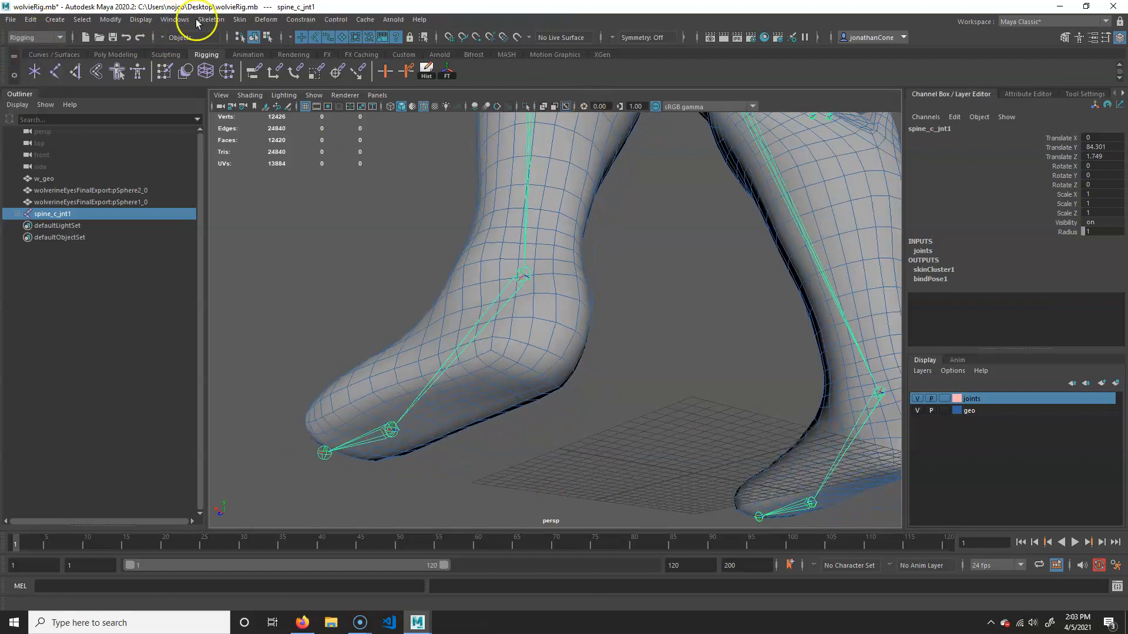
Place the first joint of a new chain at the back of the left heel with Create Joints
click(211, 19)
click(237, 48)
alt+drag(552, 423, 572, 362)
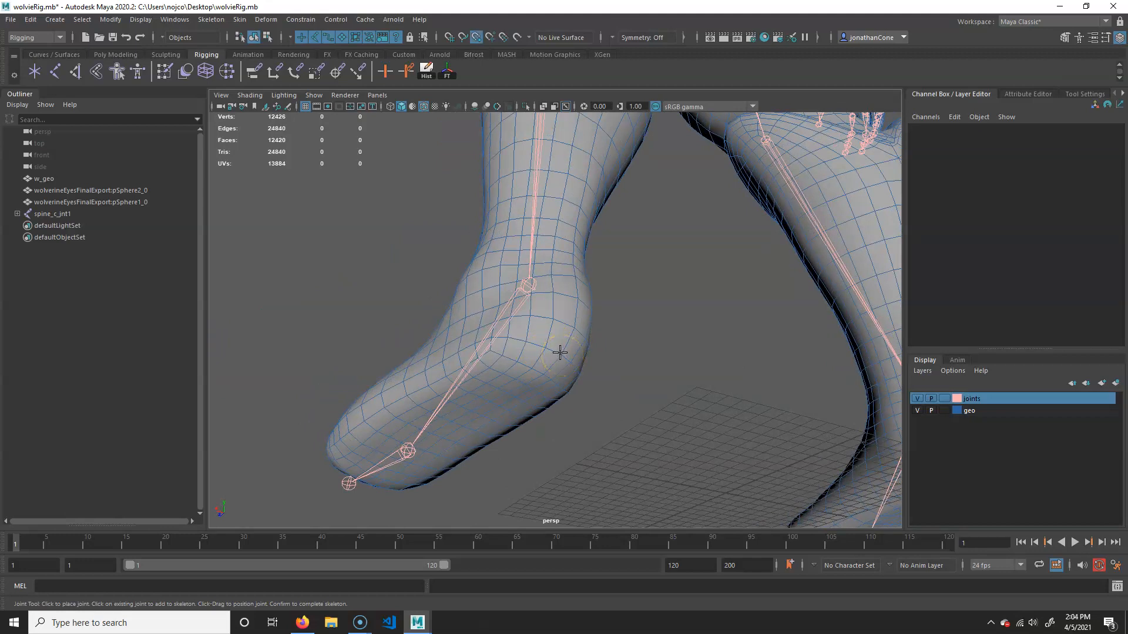
click(559, 353)
Hide the geo layer and add the chain's second joint on the left foot's existing toe-tip joint
alt+drag(523, 403, 579, 361)
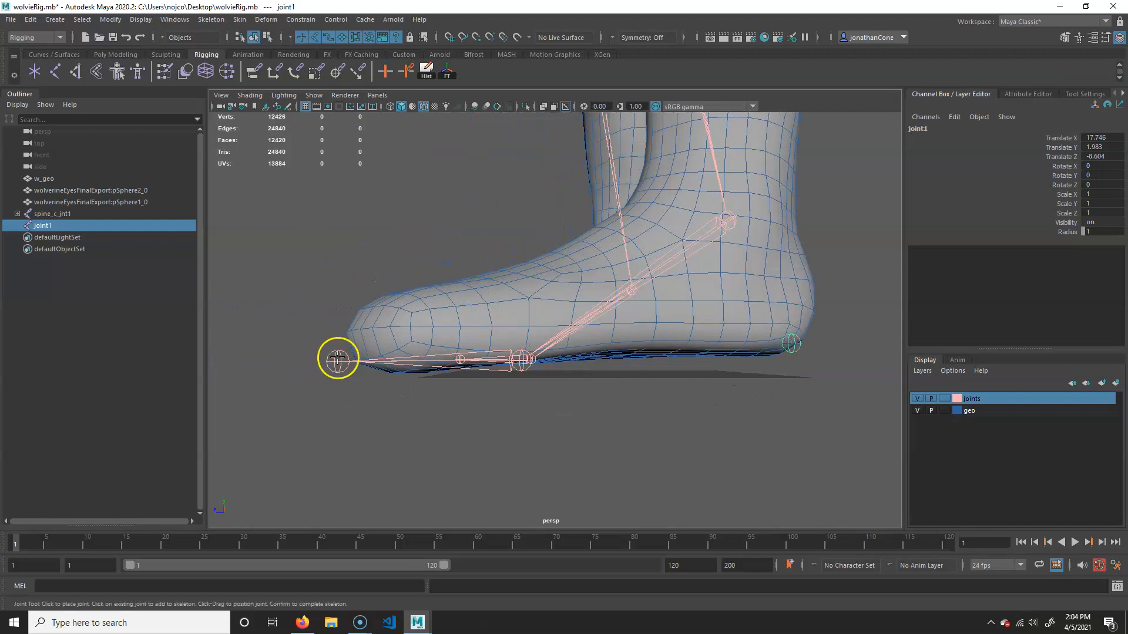
alt+drag(327, 368, 391, 414)
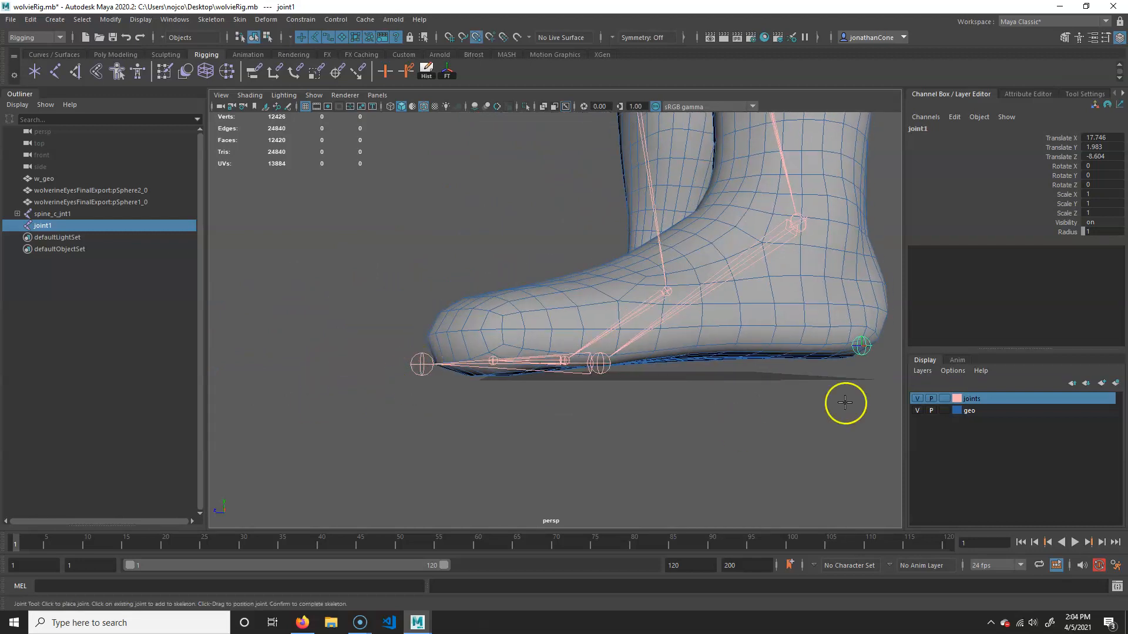
click(918, 411)
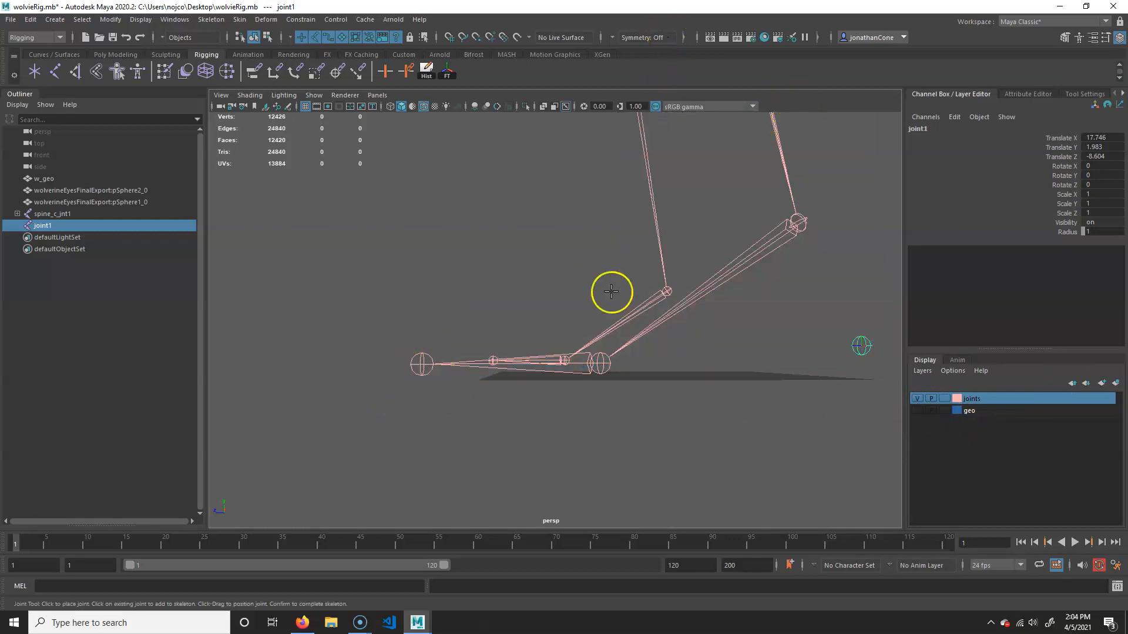
click(419, 365)
Add the third joint snapped onto the left foot's existing ball joint
alt+drag(580, 456, 540, 452)
alt+right_drag(440, 433, 682, 393)
alt+middle_drag(546, 477, 521, 421)
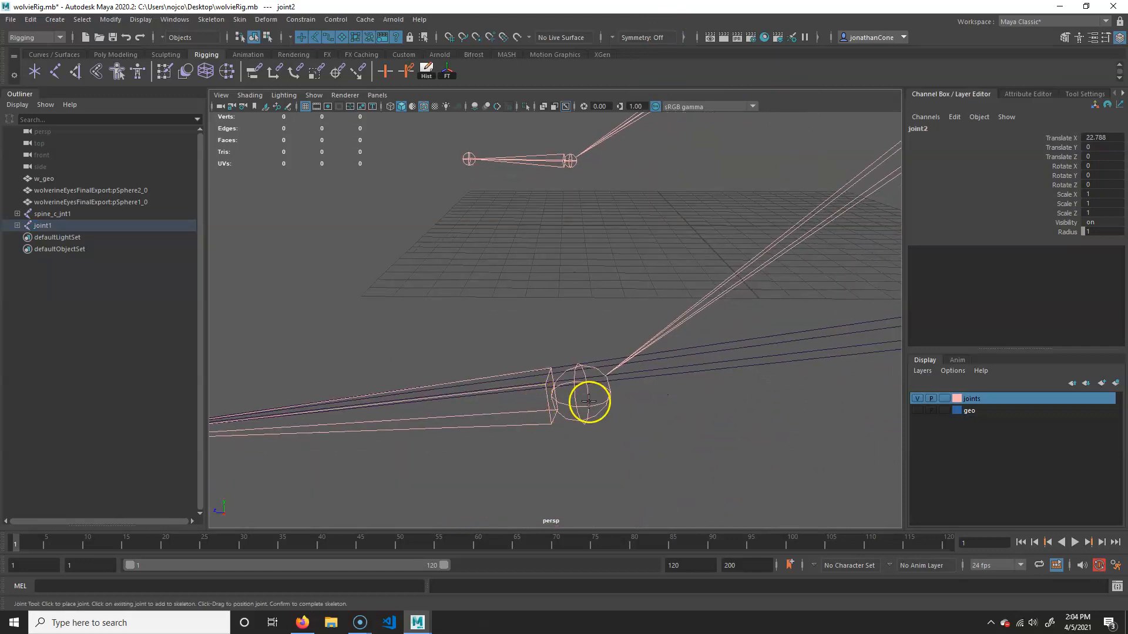
key(v)
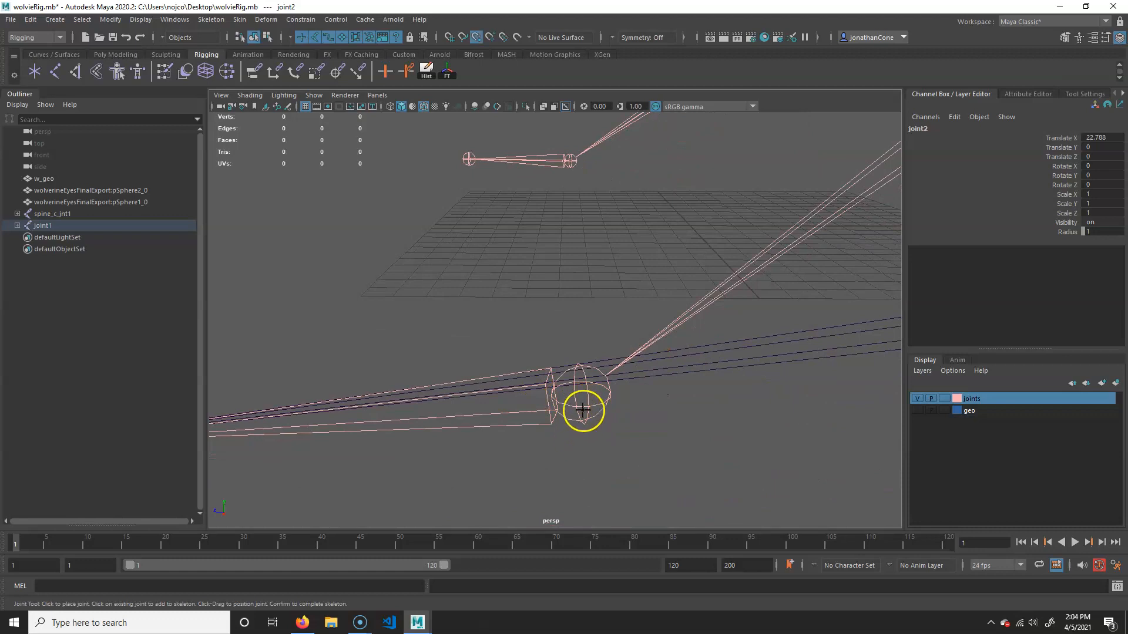
click(586, 406)
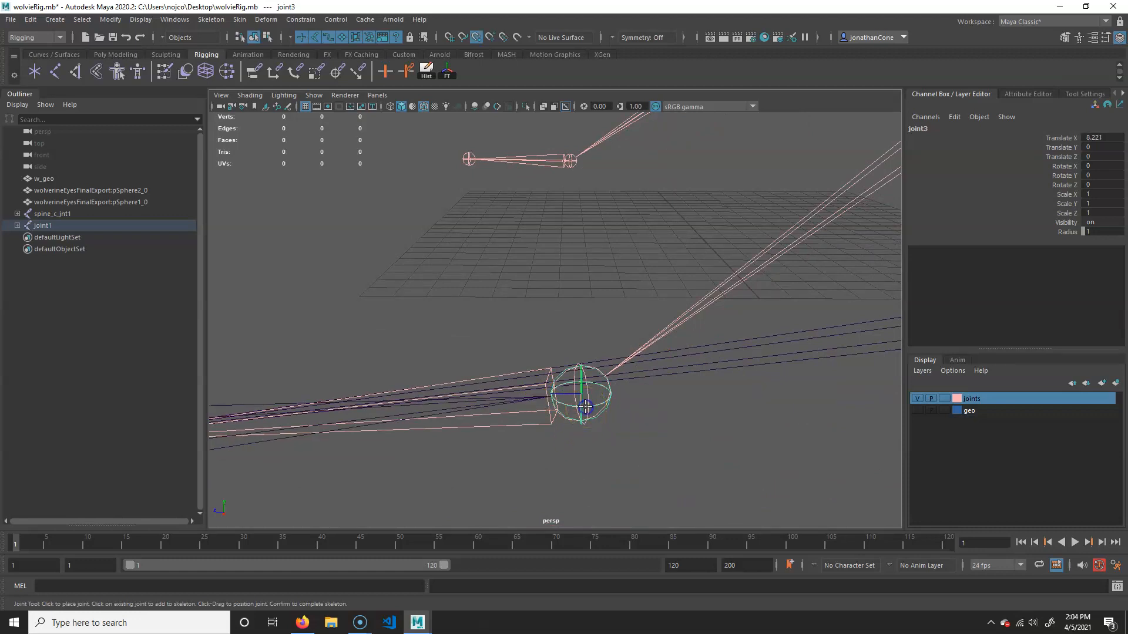
Add the fourth joint snapped onto the existing left ankle joint and complete the chain
alt+drag(697, 331, 645, 361)
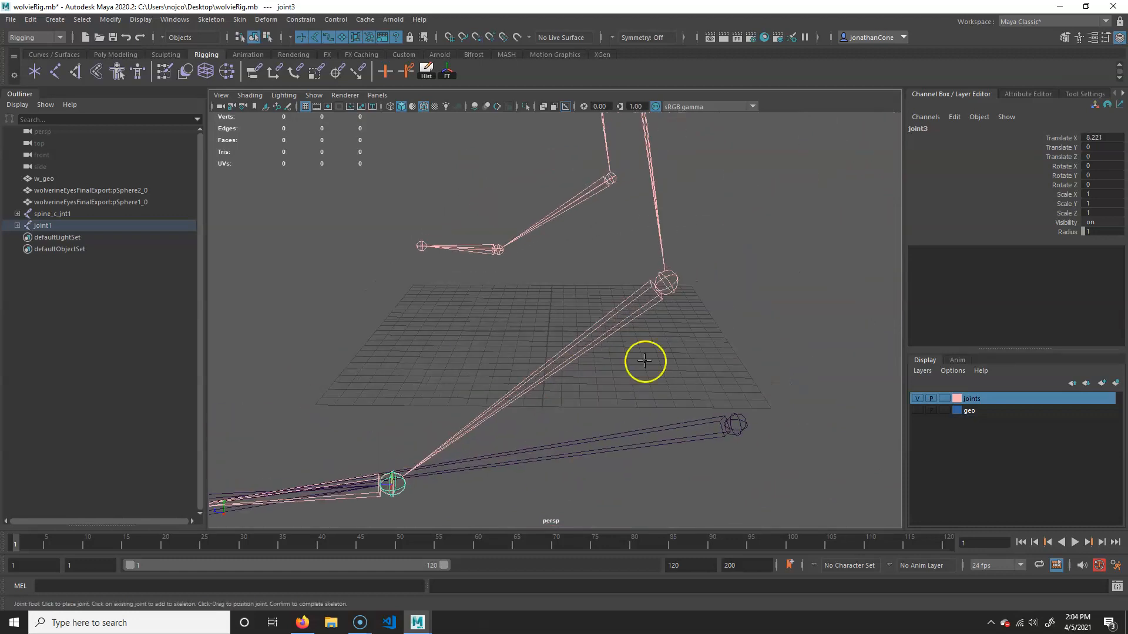
key(v)
click(665, 284)
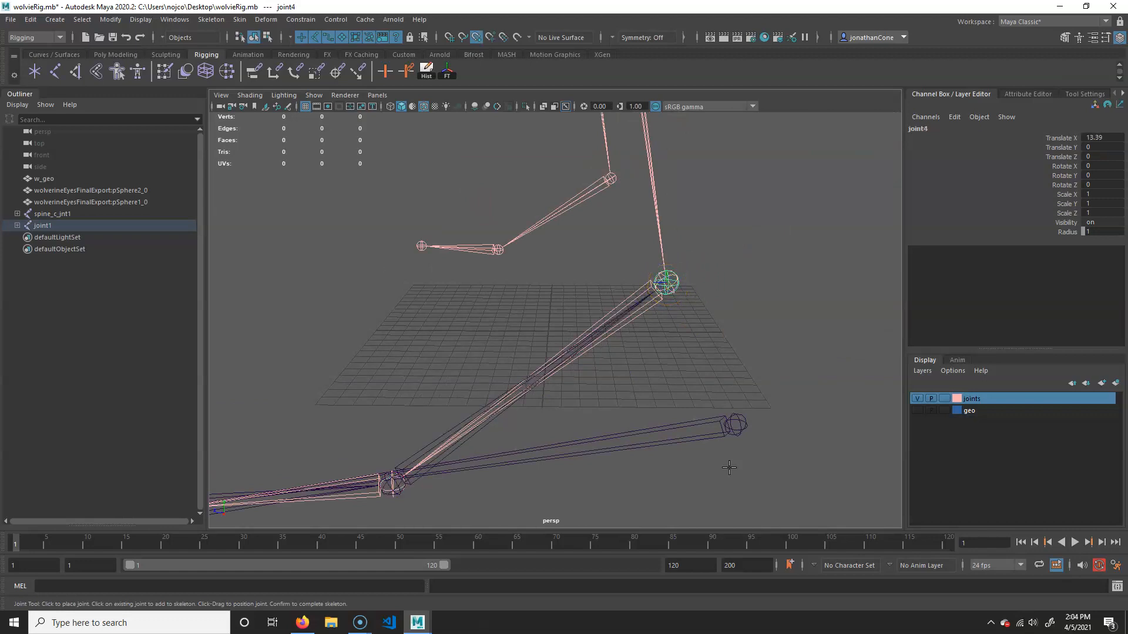
key(Return)
Show the geo layer again and bring the new heel joint into close side view
alt+drag(793, 376, 708, 402)
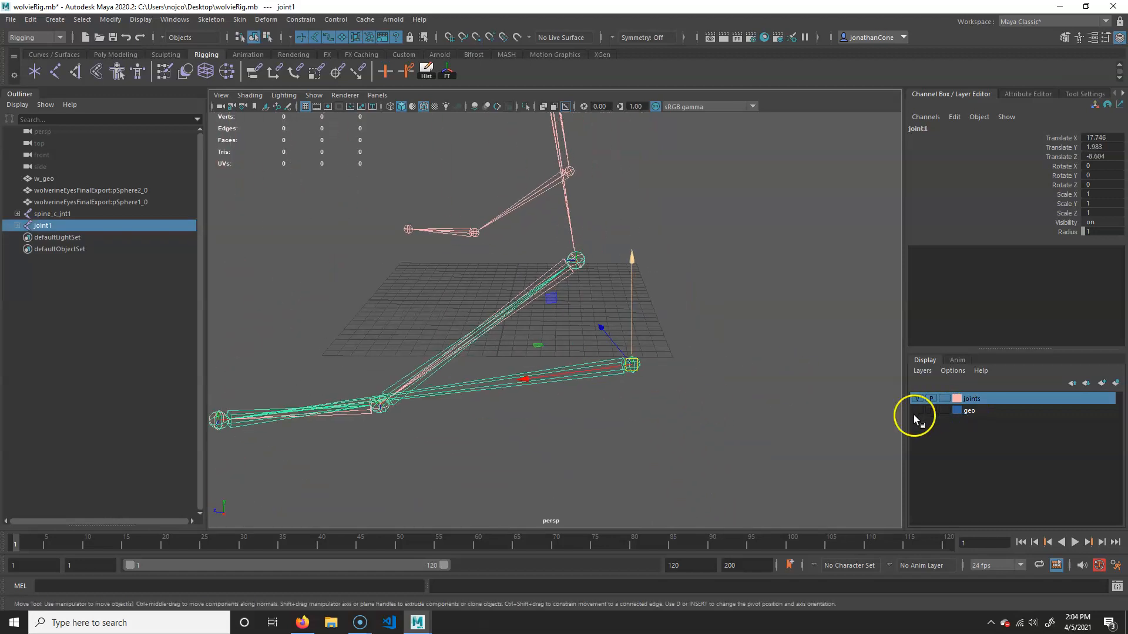
click(917, 410)
mouse_move(634, 403)
alt+mouse_down()
mouse_move(539, 382)
mouse_move(505, 395)
mouse_move(637, 393)
alt+mouse_up()
mouse_move(636, 393)
alt+right_down()
mouse_move(627, 383)
mouse_move(657, 398)
alt+right_up()
alt+middle_drag(656, 399, 627, 342)
alt+drag(620, 388, 589, 292)
Lower only the heel joint towards the sole, to about Translate Y 1.332, leaving its child joints in place
drag(579, 221, 574, 269)
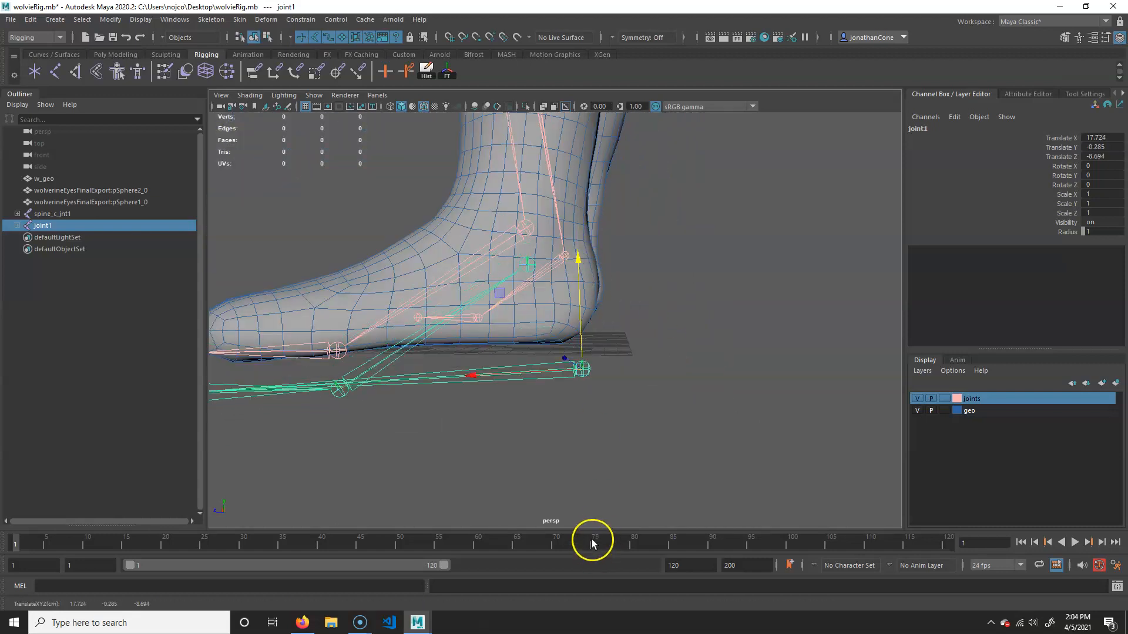
key(ctrl+z)
scroll(589, 347, up, 3)
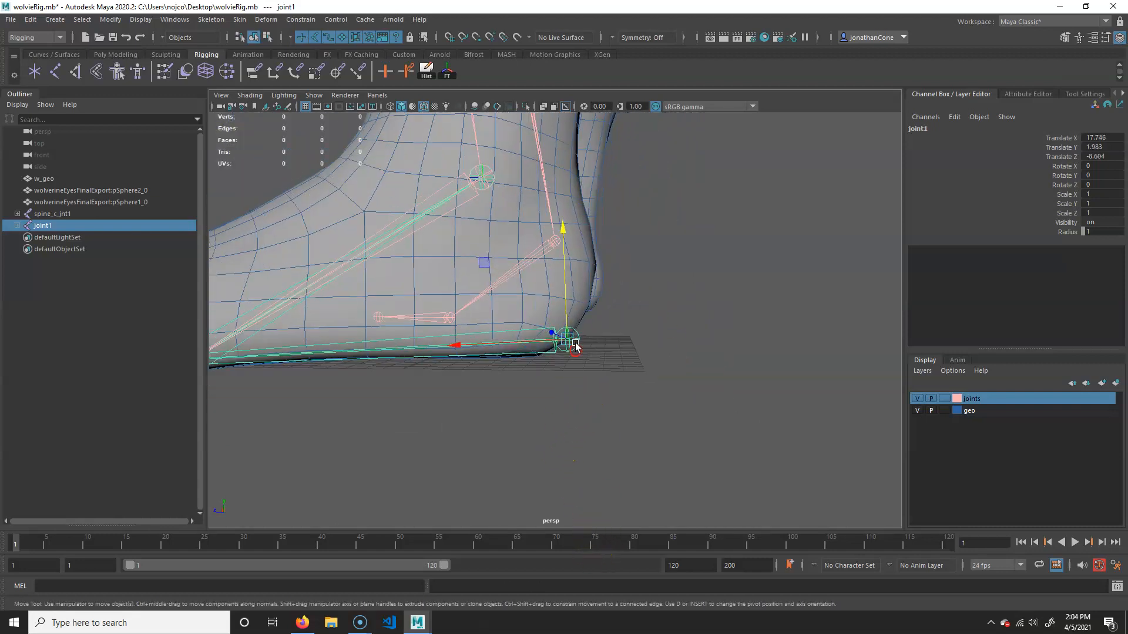
key(d)
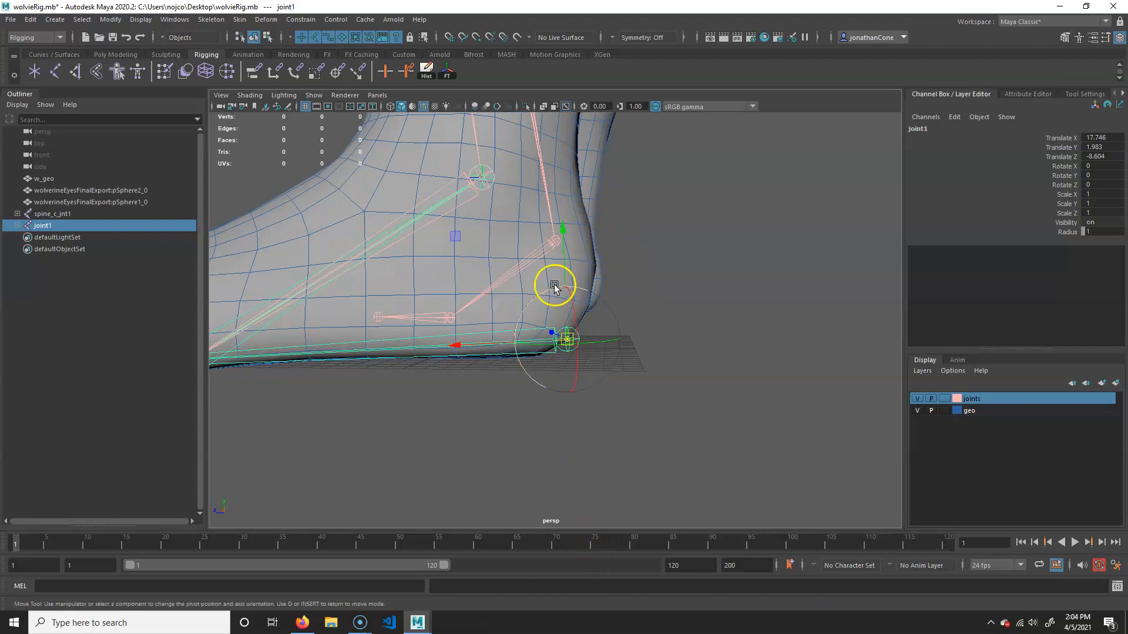
drag(563, 226, 562, 243)
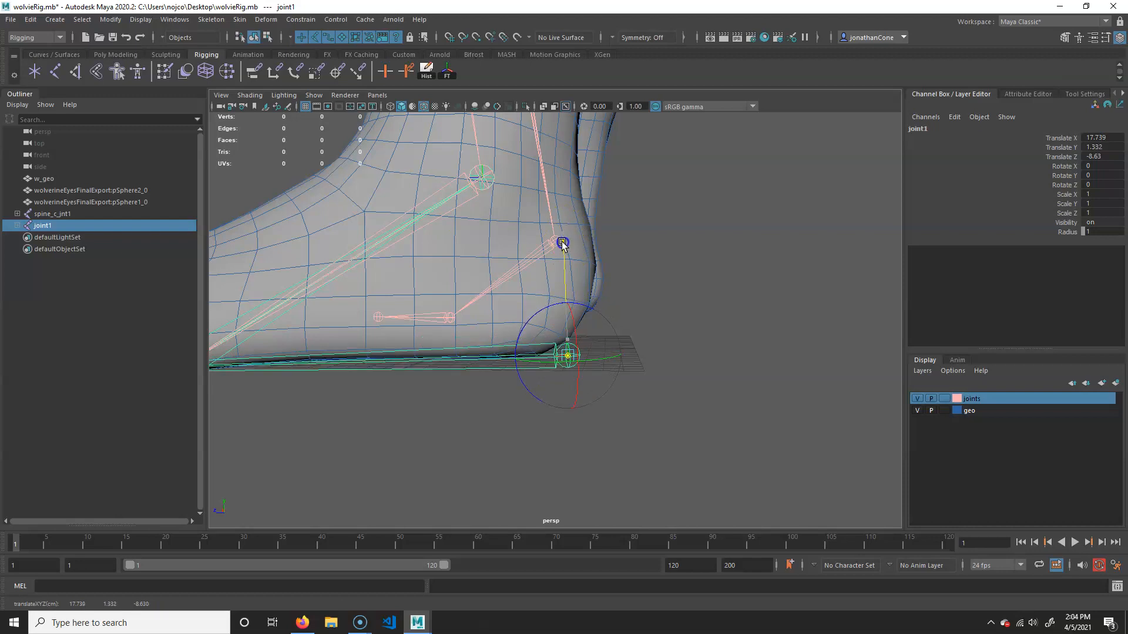
Rename the new chain's hierarchy with Search and Replace Names, replacing "joint" with "reverseFoot_l_jnt"
alt+drag(701, 383, 609, 296)
alt+drag(464, 336, 650, 328)
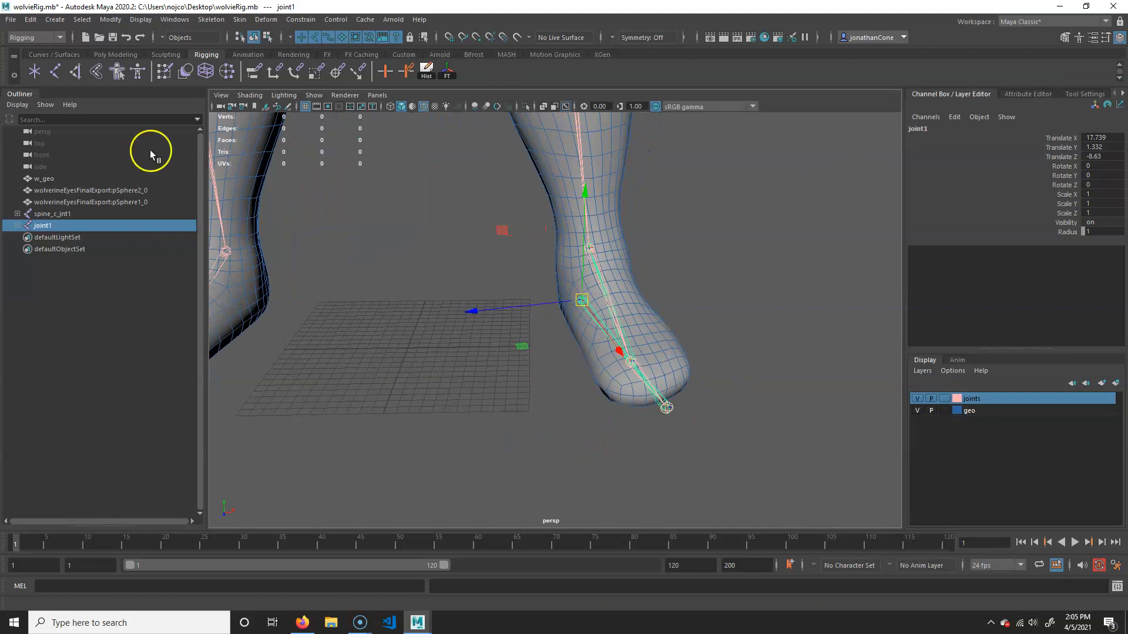
click(111, 19)
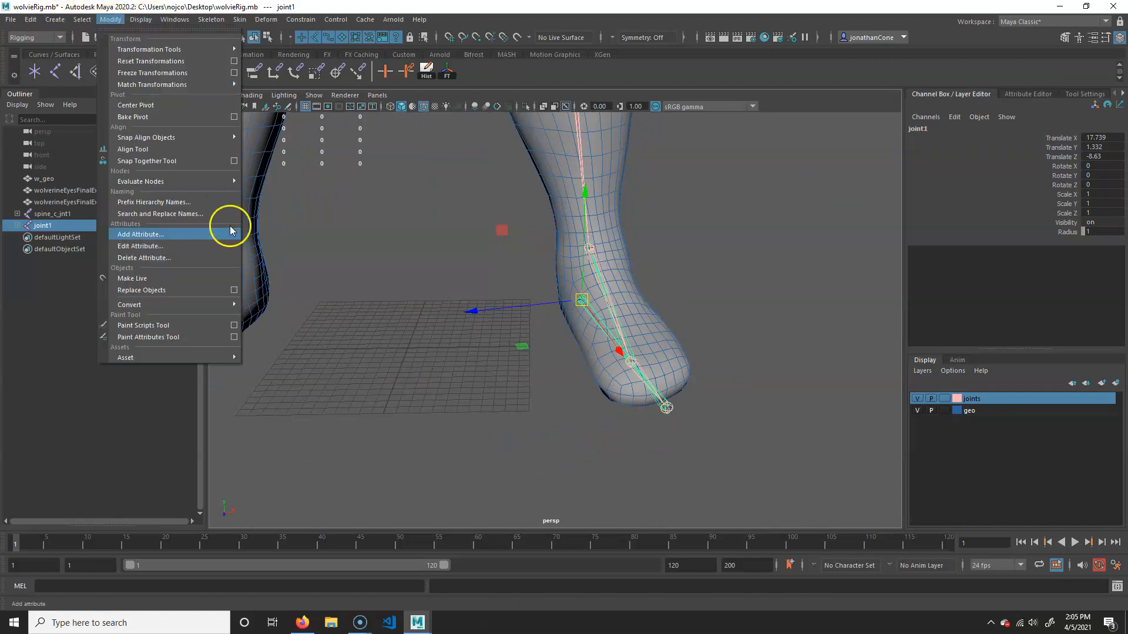
click(192, 212)
drag(811, 151, 677, 149)
text(revers)
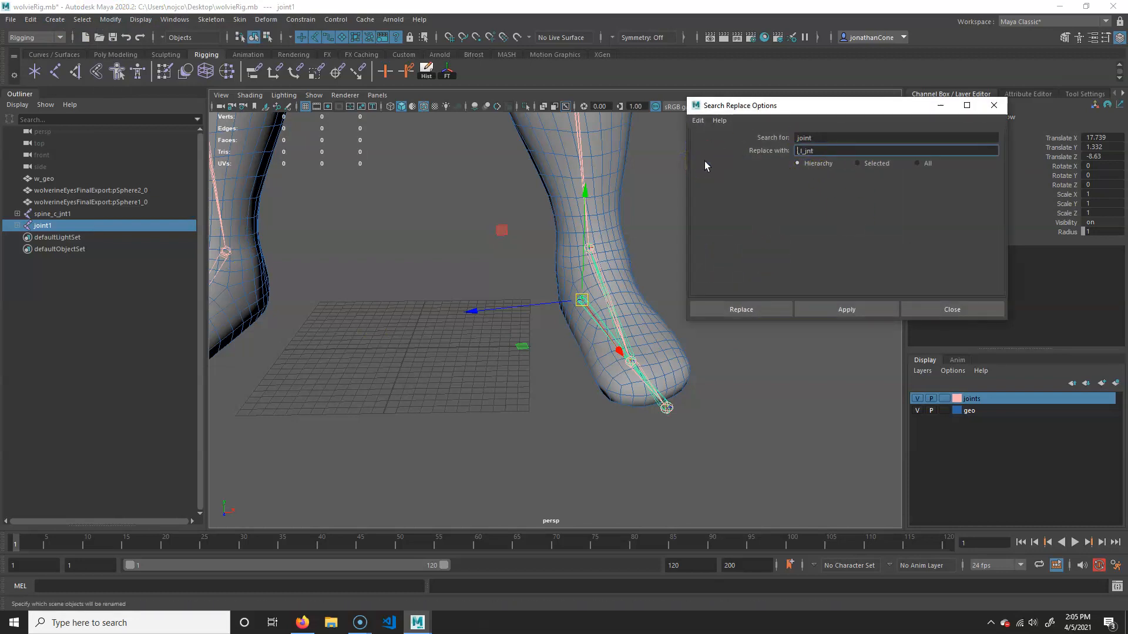
text(eFoot)
Create a single joint snapped to the grid origin between the character's feet
mouse_move(647, 329)
alt+mouse_down()
mouse_move(486, 383)
mouse_move(647, 329)
alt+mouse_up()
alt+drag(501, 388, 617, 409)
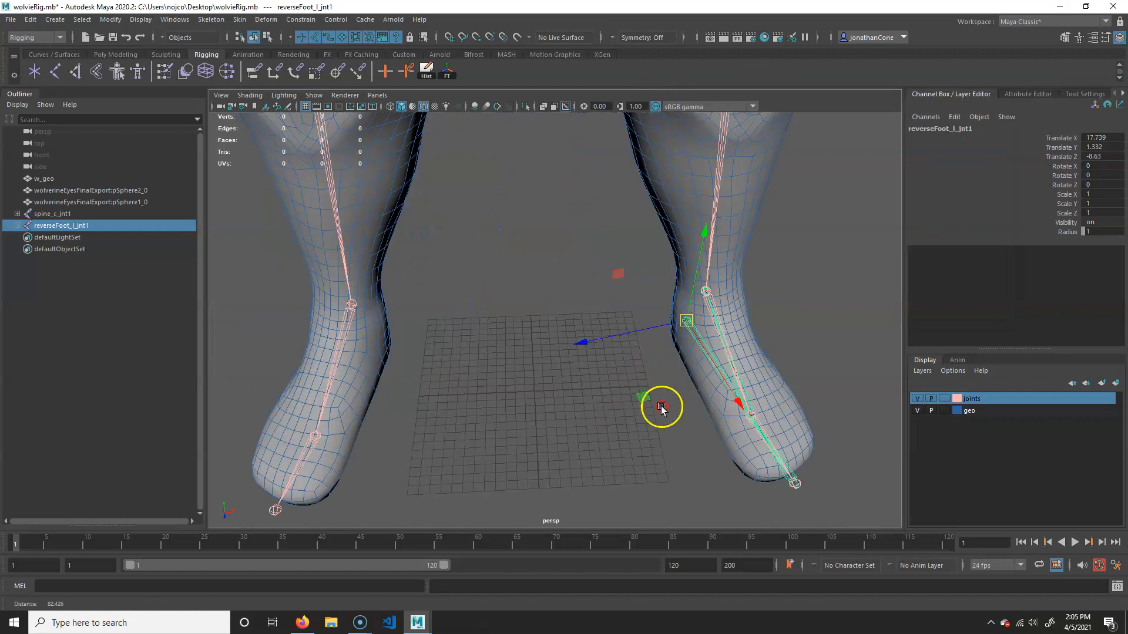
scroll(604, 377, up, 3)
click(524, 424)
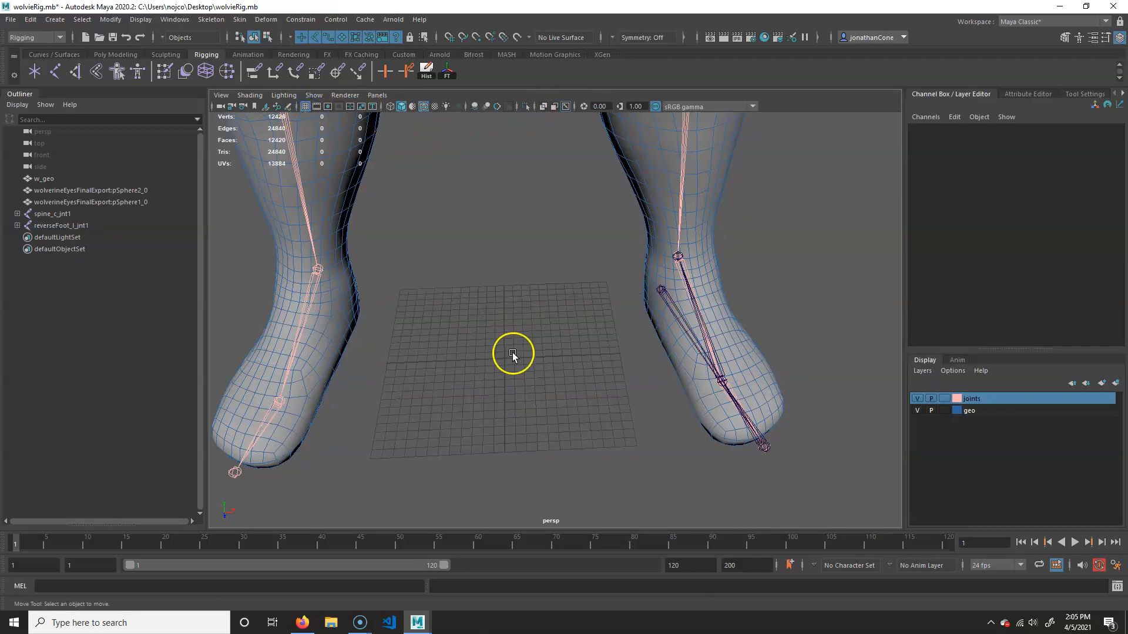
alt+middle_drag(539, 361, 554, 361)
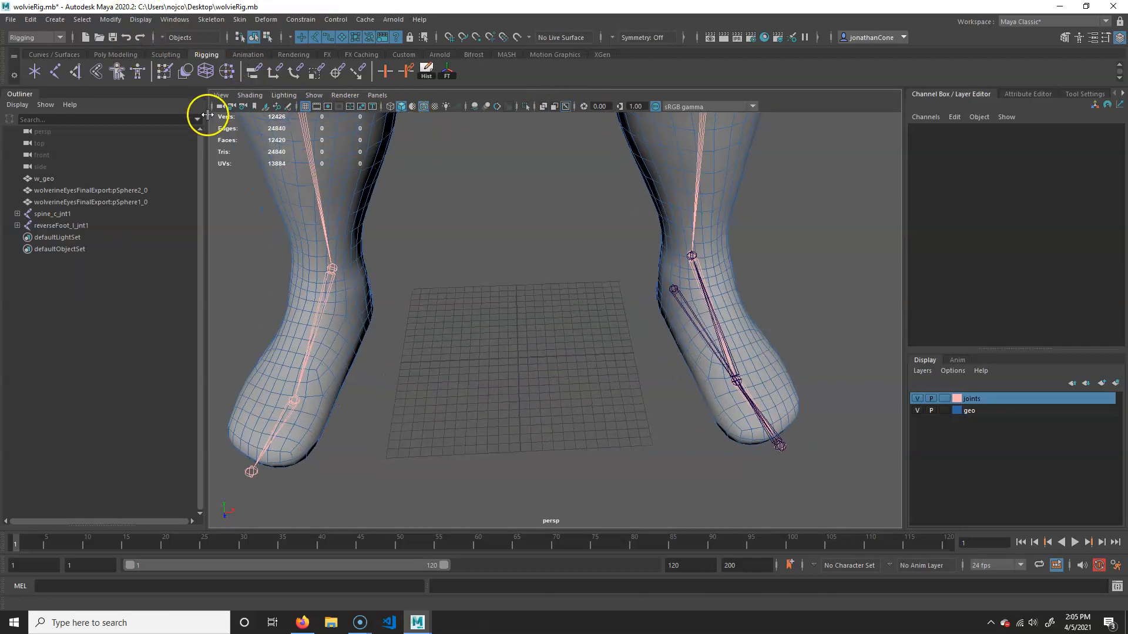
alt+middle_drag(511, 318, 554, 330)
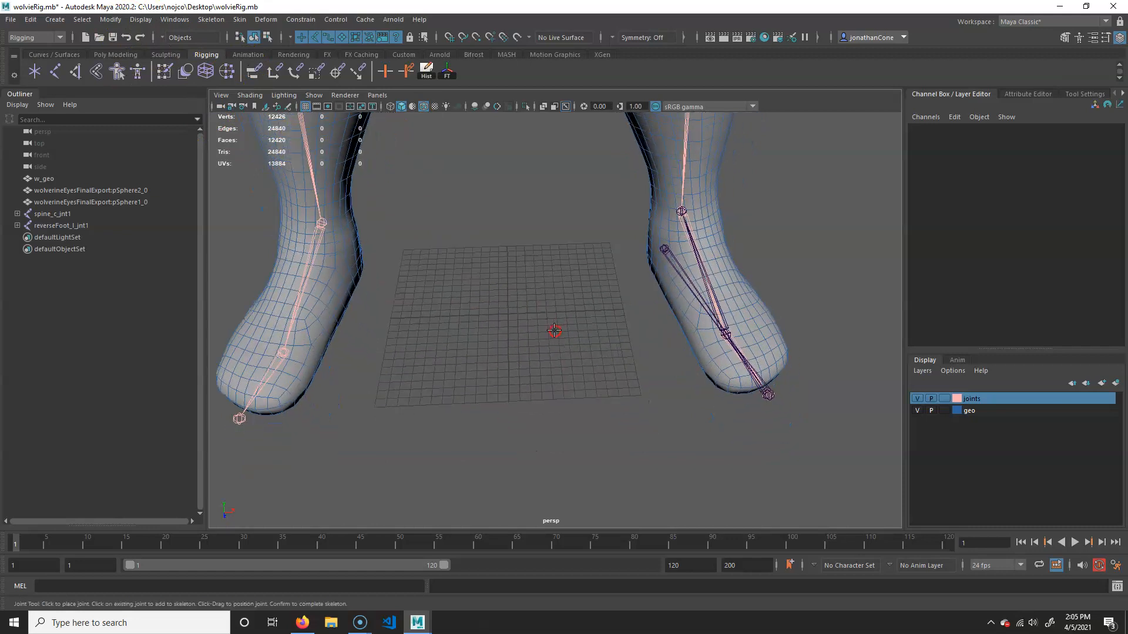
alt+drag(531, 333, 524, 340)
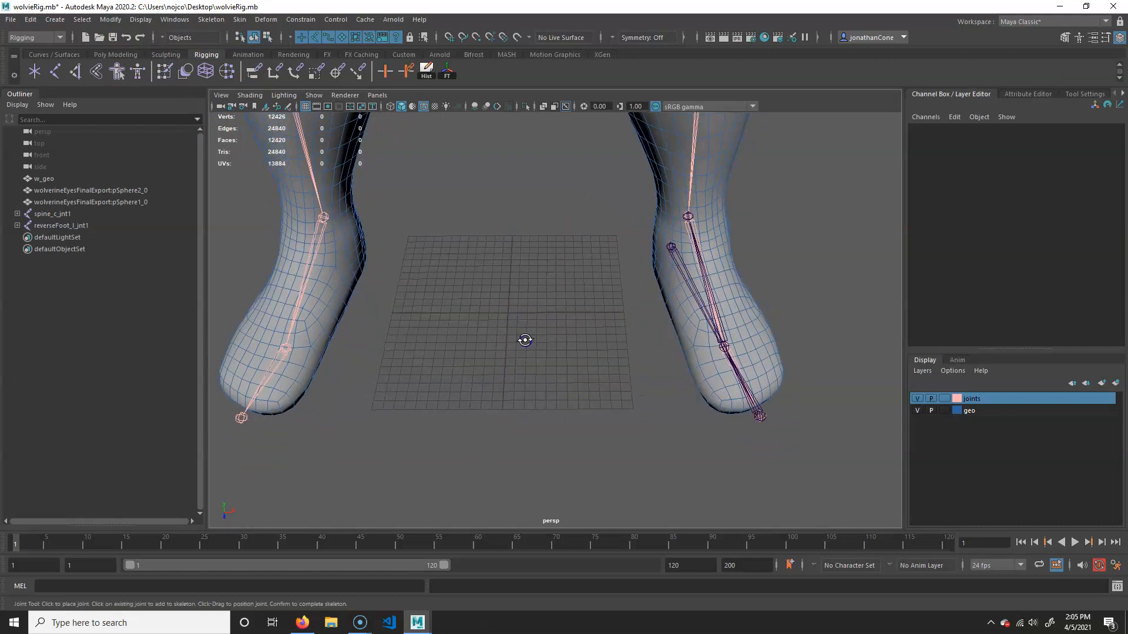
key(x)
click(506, 313)
alt+drag(470, 371, 496, 360)
alt+right_drag(496, 361, 722, 384)
alt+drag(722, 385, 506, 296)
alt+right_drag(617, 339, 294, 307)
alt+drag(554, 365, 503, 327)
key(w)
Parent the left reverse foot chain to the new joint at the grid origin
alt+right_drag(503, 327, 611, 303)
click(667, 215)
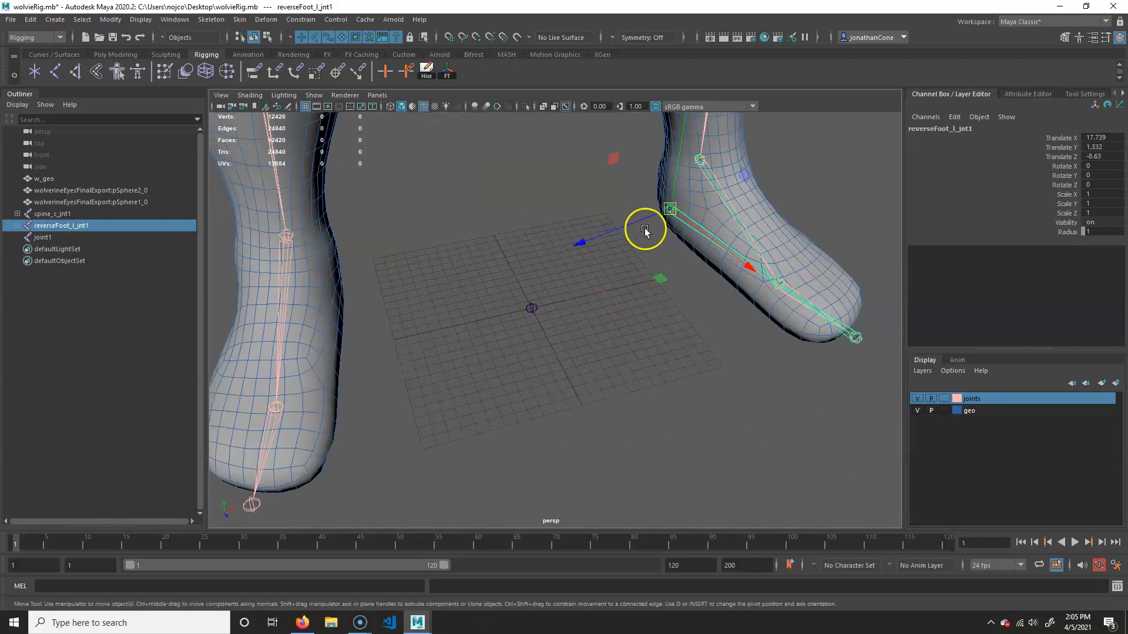
shift+click(533, 306)
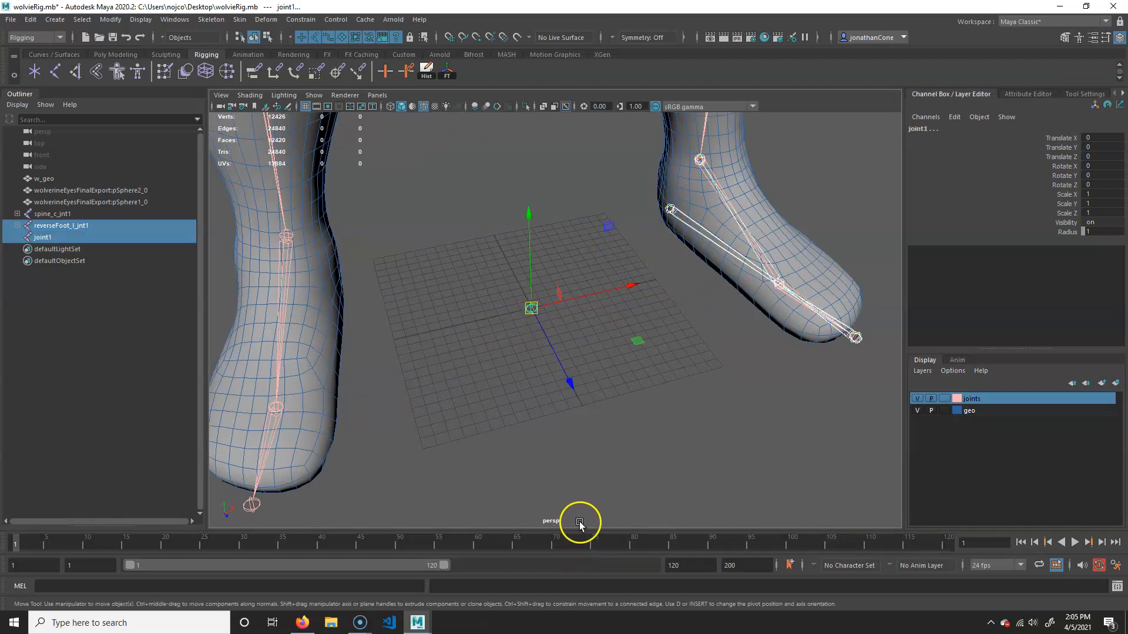
key(p)
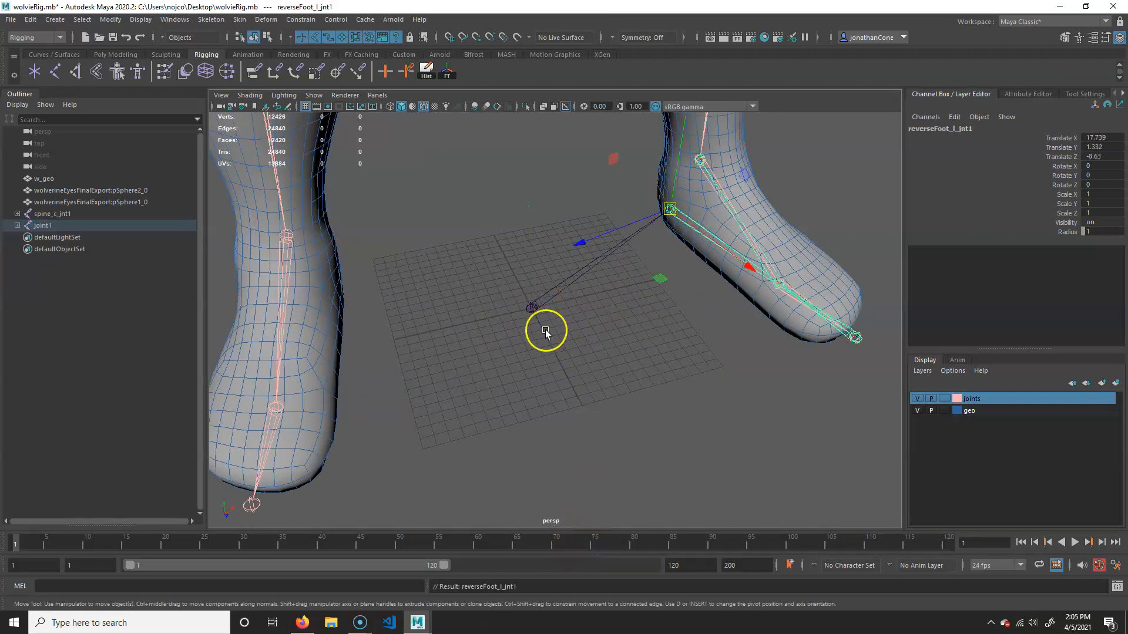
Mirror the left reverse foot chain across YZ with the Behavior function, replacing "_l_" with "_r_" in the joint names
click(534, 312)
alt+drag(535, 312, 619, 353)
alt+drag(521, 297, 537, 332)
click(650, 270)
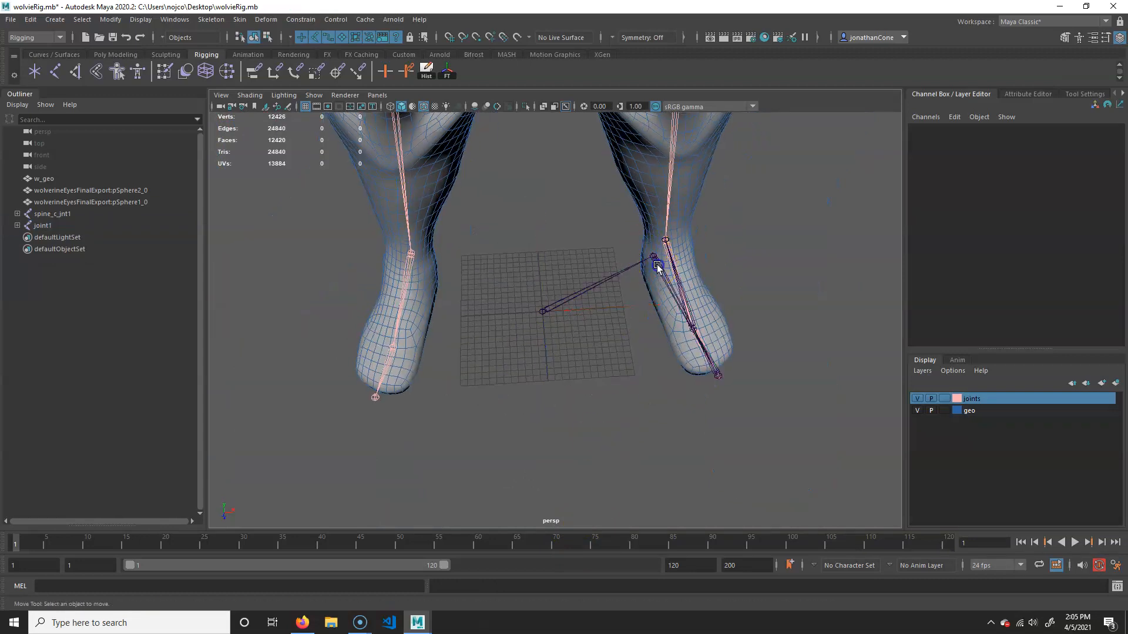
click(656, 260)
click(210, 19)
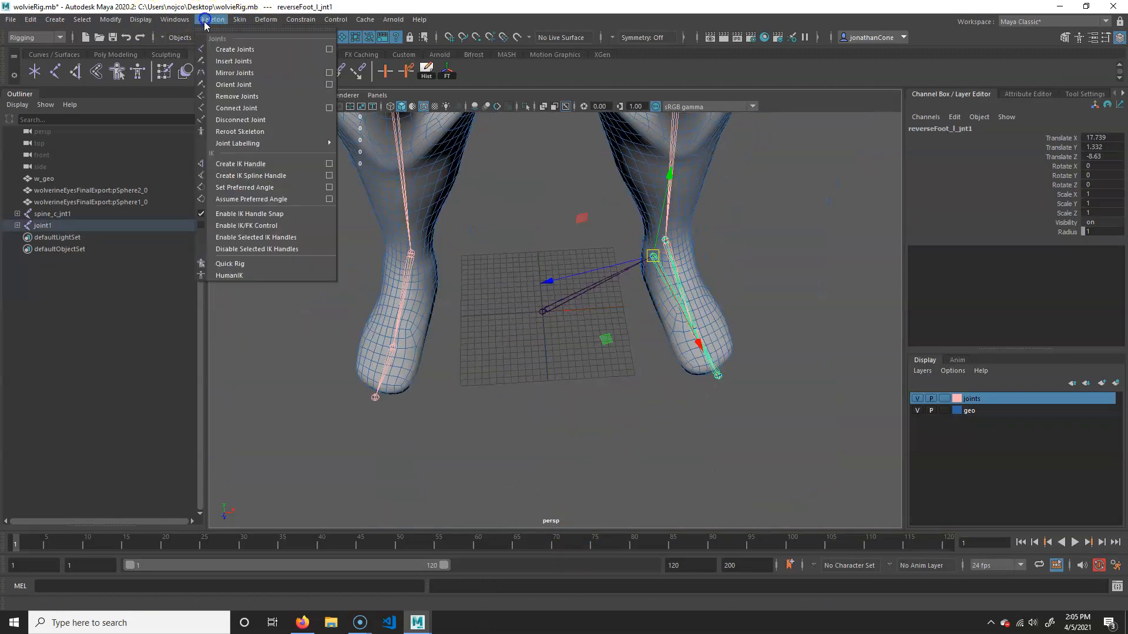
click(329, 72)
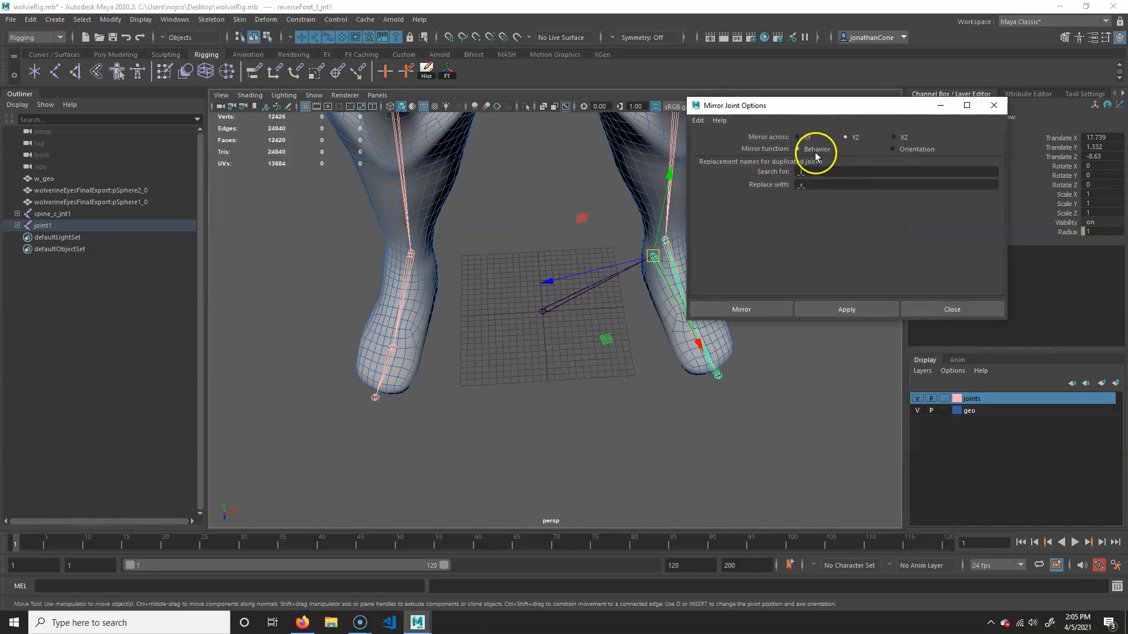
click(808, 172)
click(817, 186)
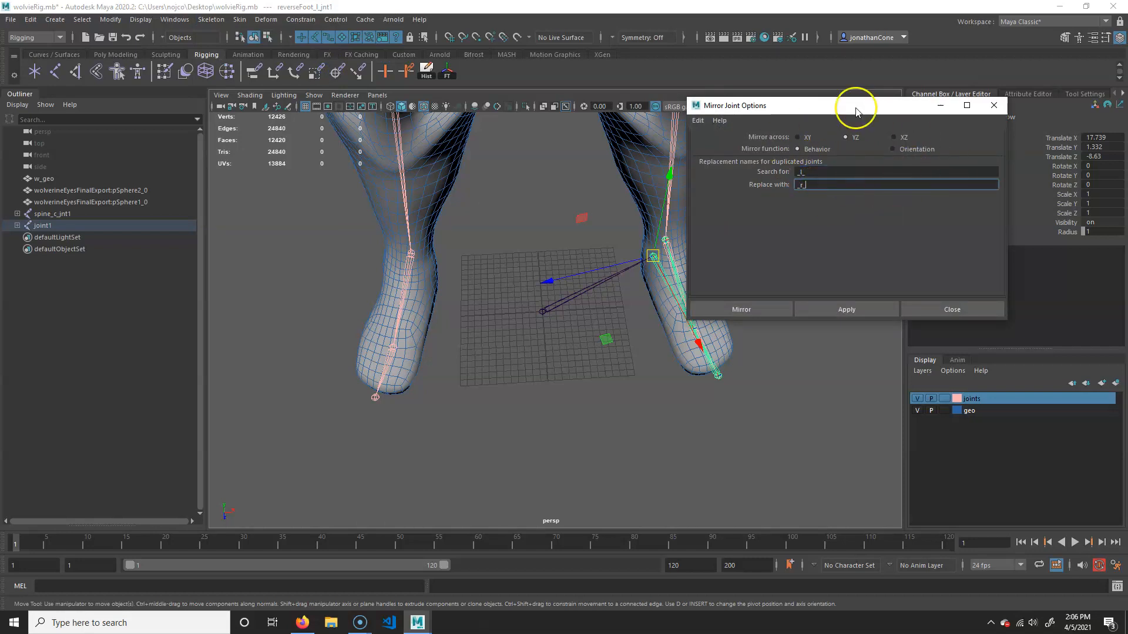
click(742, 309)
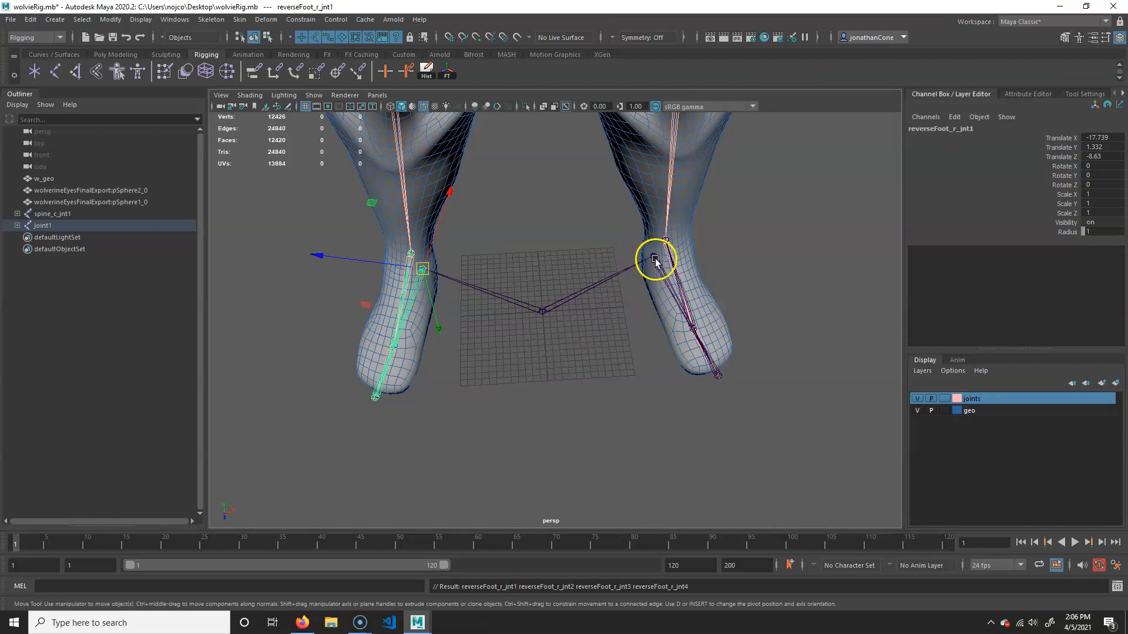
Try moving the origin joint with both reverse foot chains attached and undo the move
click(655, 261)
alt+drag(433, 317, 456, 234)
click(544, 306)
mouse_move(544, 312)
mouse_down()
mouse_move(541, 242)
mouse_move(557, 306)
mouse_up()
key(ctrl+z)
alt+drag(643, 391, 583, 371)
alt+right_drag(497, 354, 539, 376)
alt+middle_drag(539, 376, 560, 393)
alt+right_drag(703, 390, 564, 367)
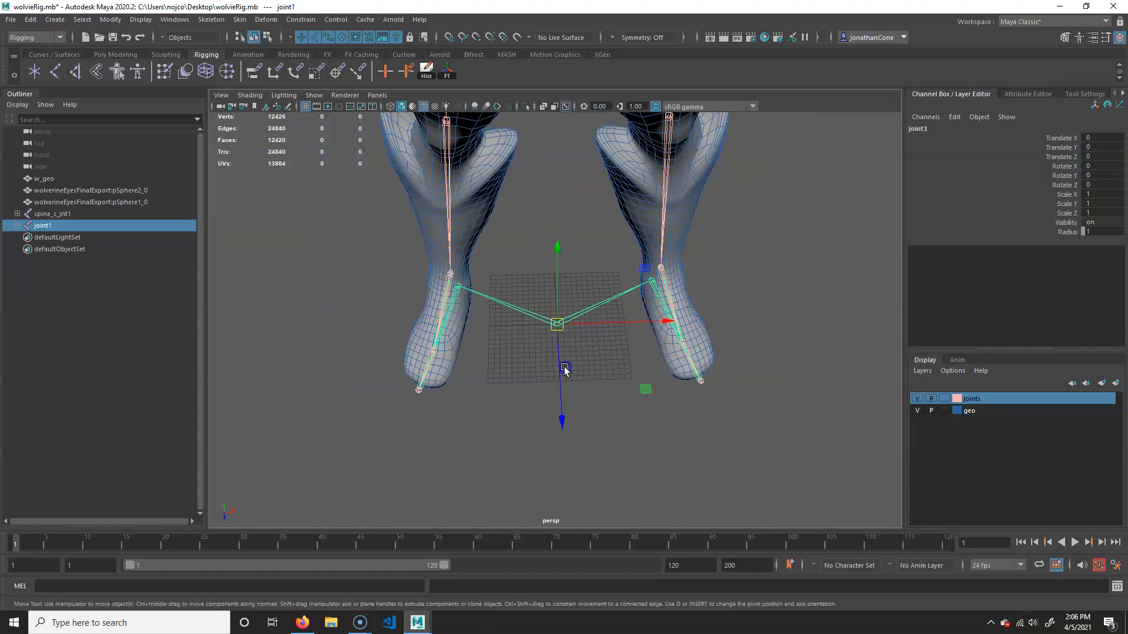
Unparent the left and right reverse foot chains from the origin joint and delete that joint
click(605, 335)
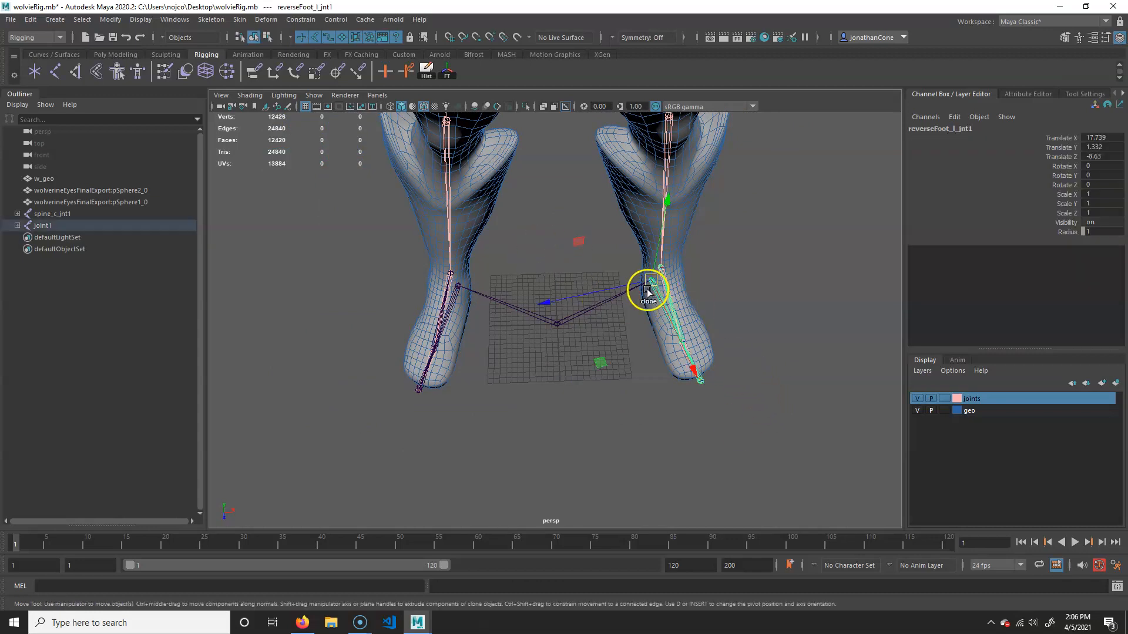
alt+drag(700, 327, 468, 270)
key(g)
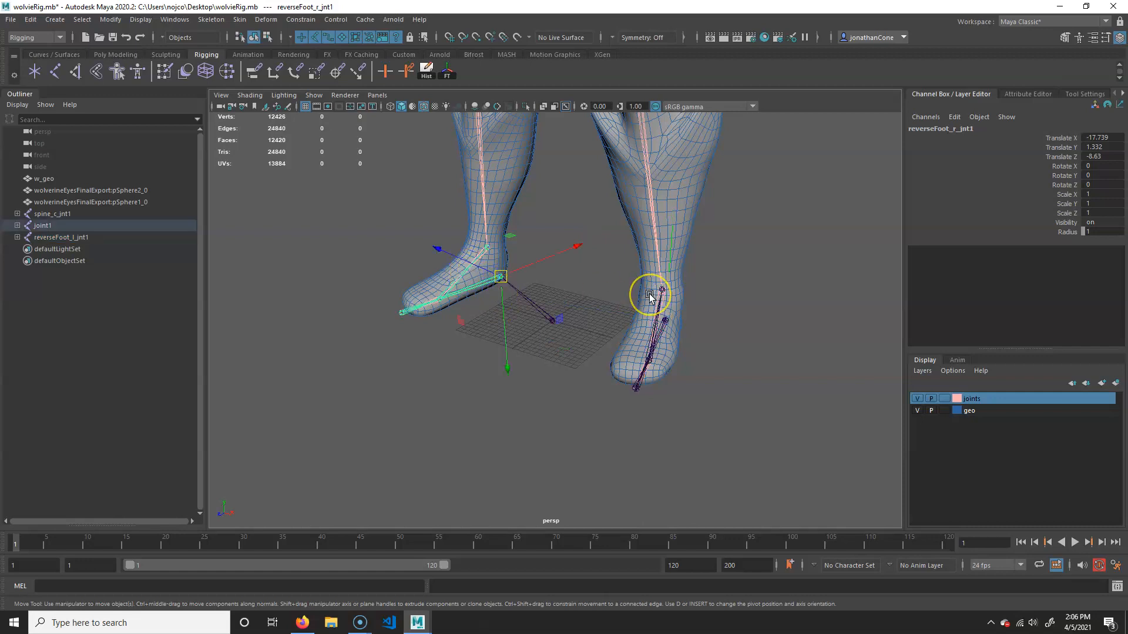
alt+drag(650, 297, 572, 329)
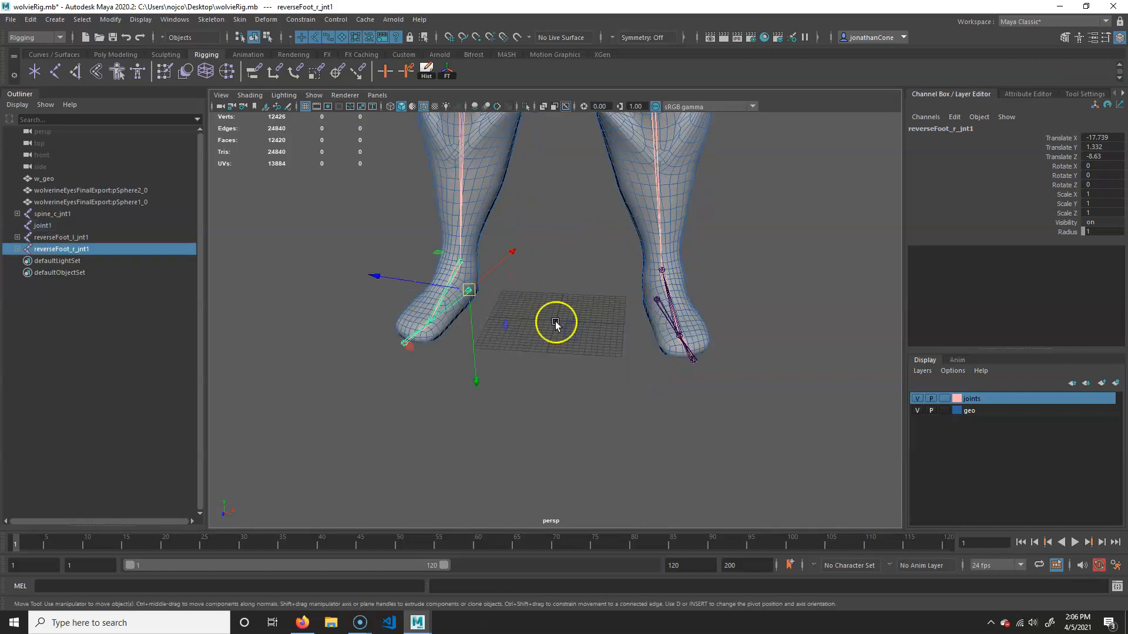
click(552, 326)
key(Delete)
Put both reverse foot chains in a new display layer named "working"
alt+drag(676, 411, 494, 368)
alt+right_drag(494, 367, 444, 336)
alt+drag(443, 336, 567, 372)
alt+right_drag(567, 371, 576, 373)
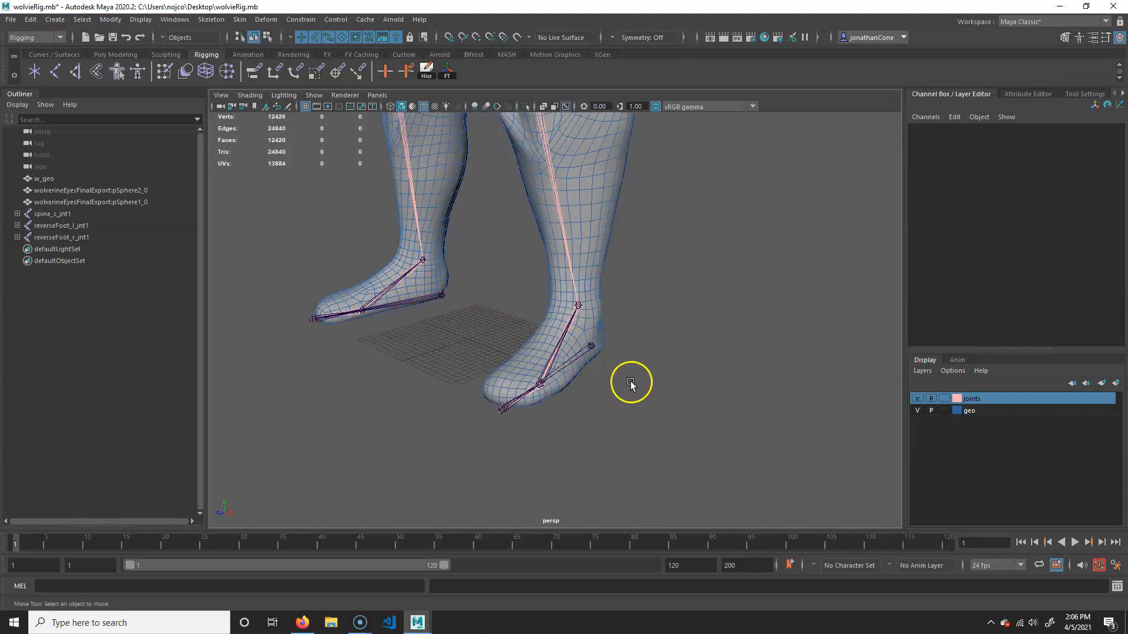
click(592, 347)
shift+click(437, 296)
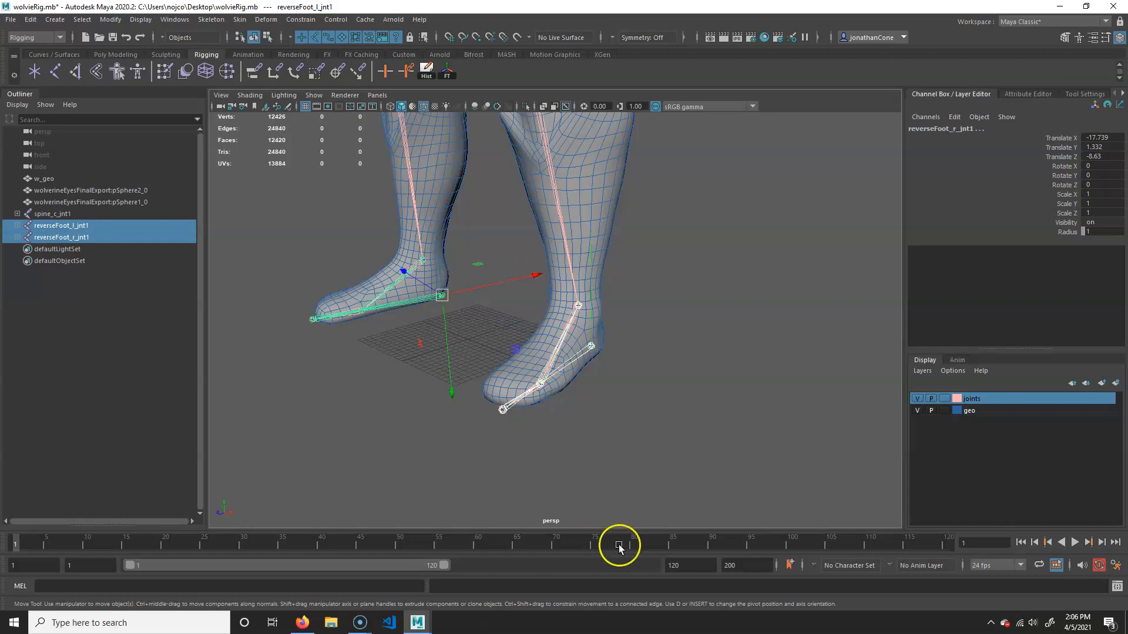
click(1115, 384)
double_click(968, 399)
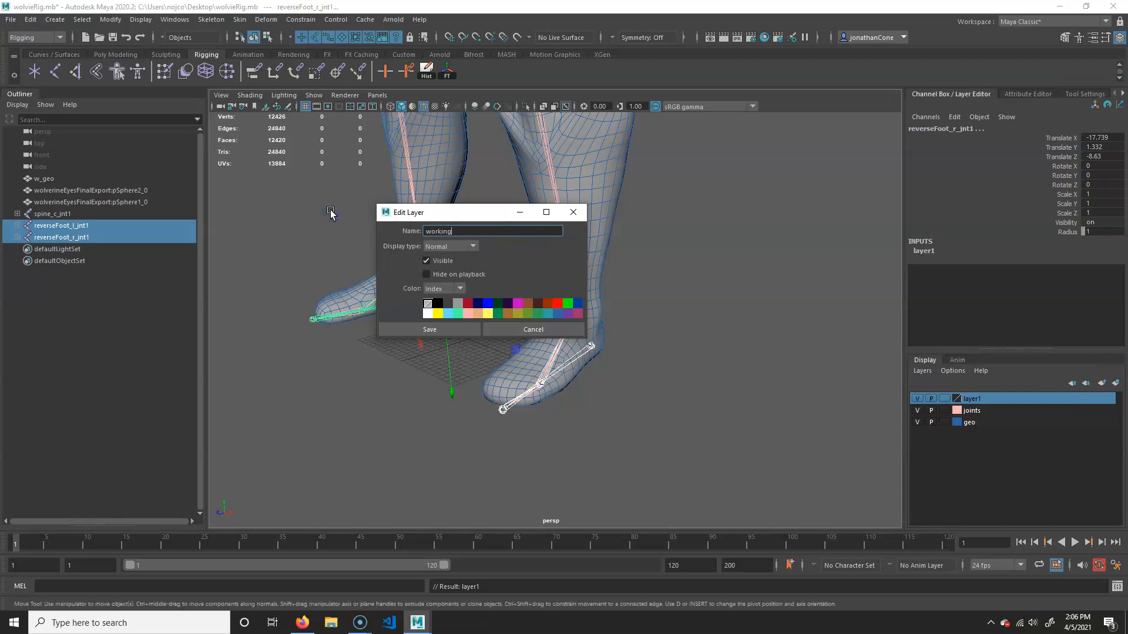
click(449, 328)
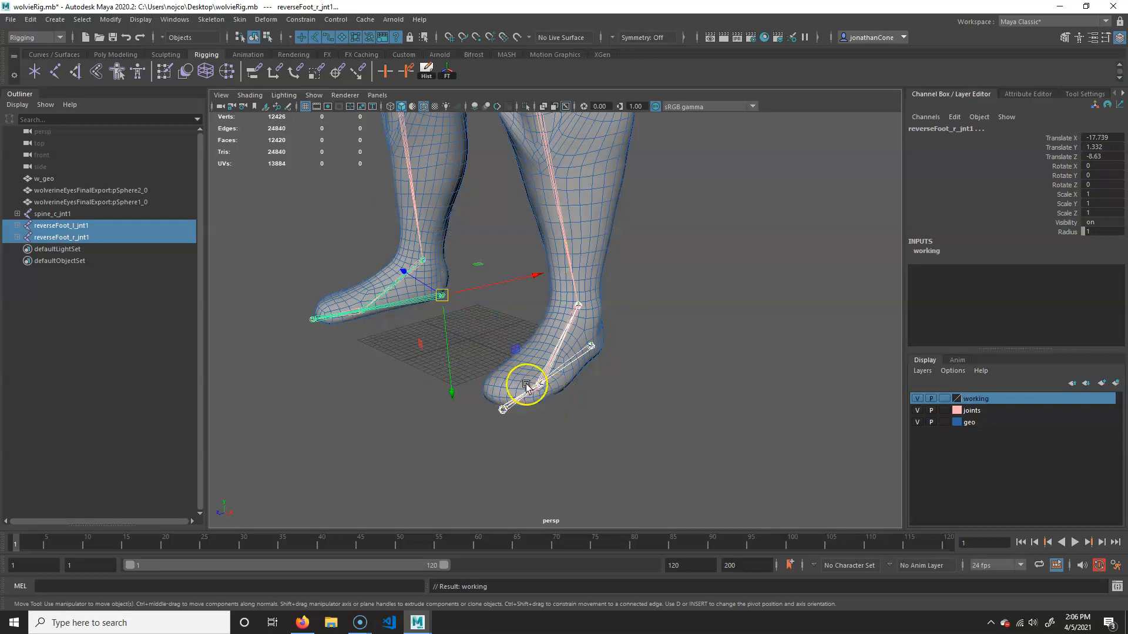
Deselect the reverse foot chains and hide the working display layer
alt+drag(548, 409, 564, 407)
click(714, 453)
alt+drag(715, 453, 596, 395)
alt+right_drag(597, 395, 642, 443)
alt+middle_drag(642, 442, 655, 449)
alt+right_drag(763, 418, 601, 455)
alt+middle_drag(599, 436, 602, 478)
alt+right_drag(601, 478, 572, 432)
alt+drag(591, 422, 625, 421)
alt+right_drag(625, 421, 658, 328)
alt+drag(685, 403, 581, 391)
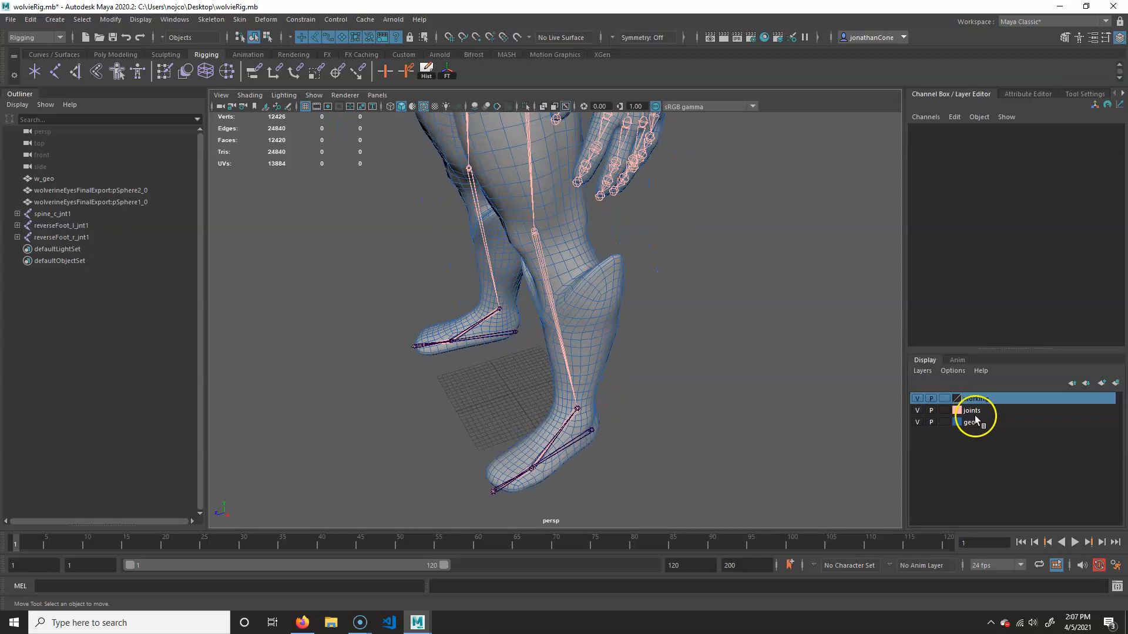
click(919, 400)
Start the IK Handle Tool with its settings reset and the Rotate-Plane Solver as current solver
alt+drag(650, 446, 544, 164)
alt+middle_drag(537, 365, 577, 355)
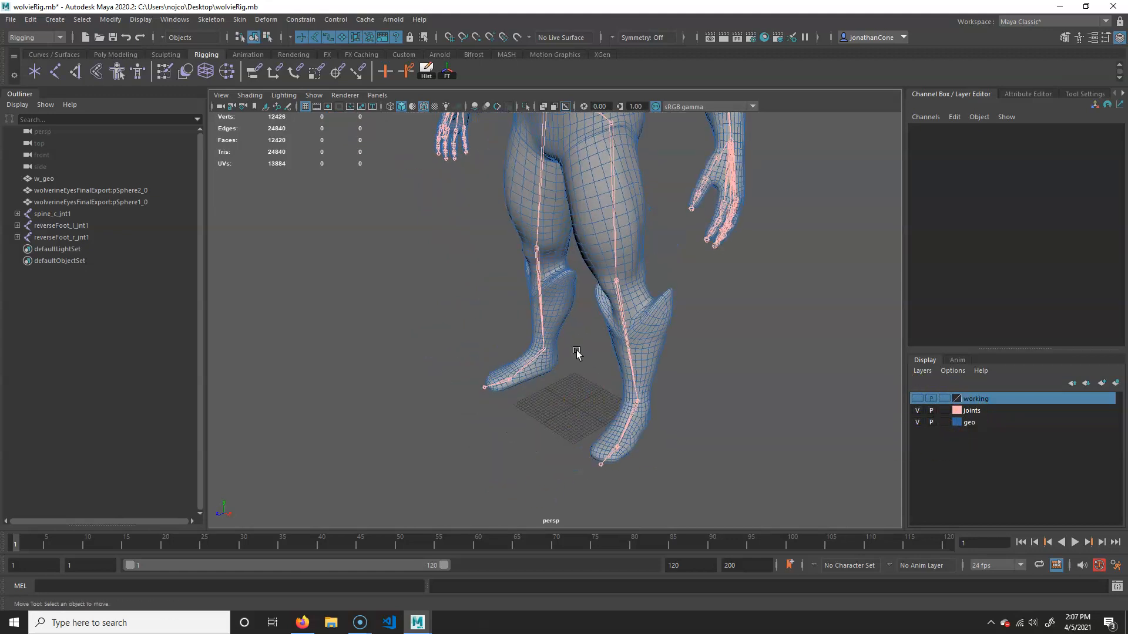
click(217, 23)
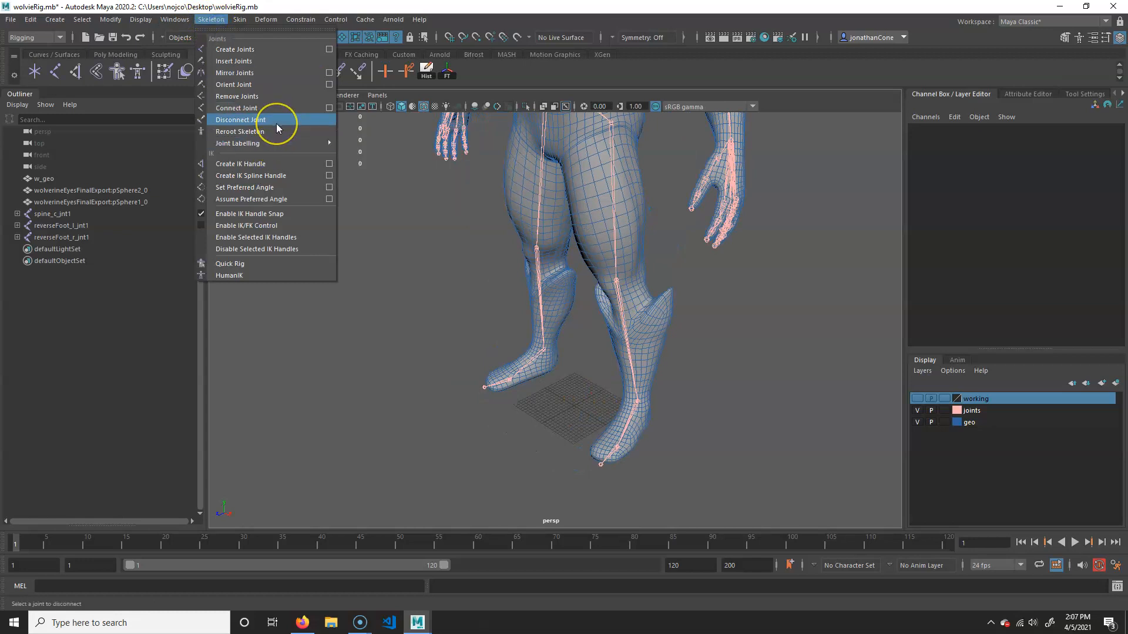
click(328, 166)
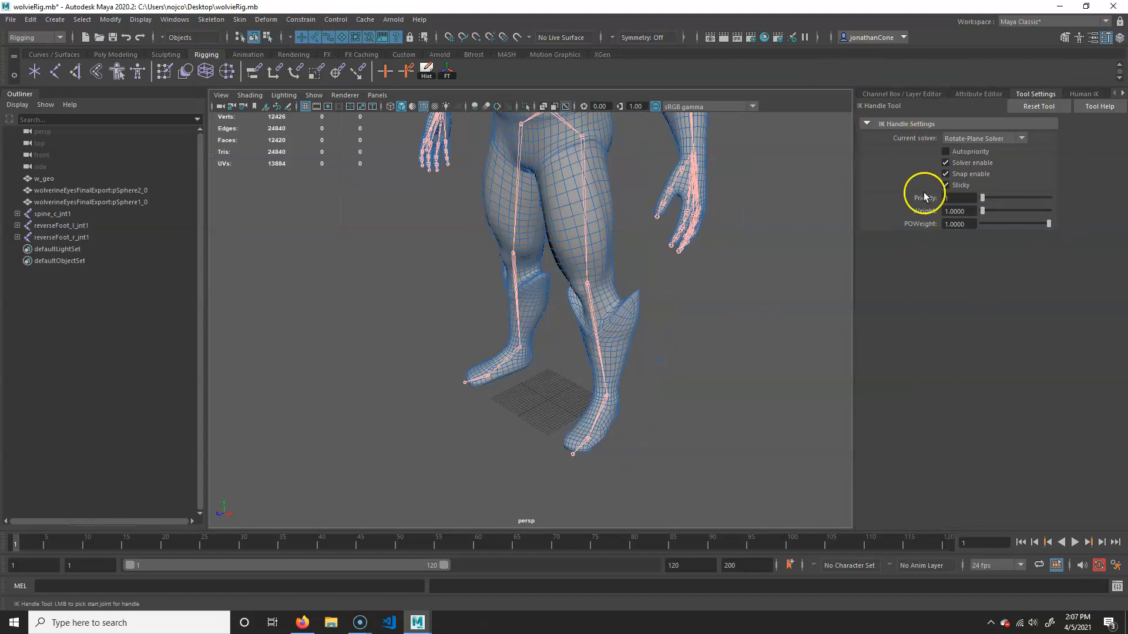
click(1048, 108)
click(979, 140)
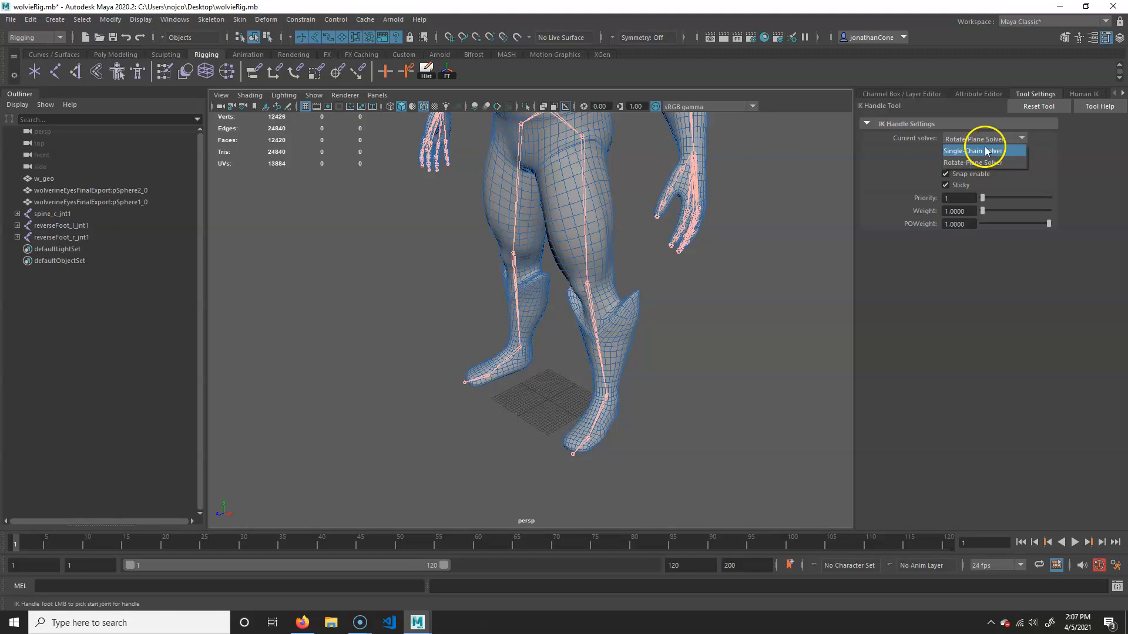
click(989, 164)
Create an IK handle on the left leg from the hip joint to the ankle joint
alt+drag(669, 360, 649, 348)
scroll(633, 336, up, 3)
alt+middle_drag(617, 199, 617, 229)
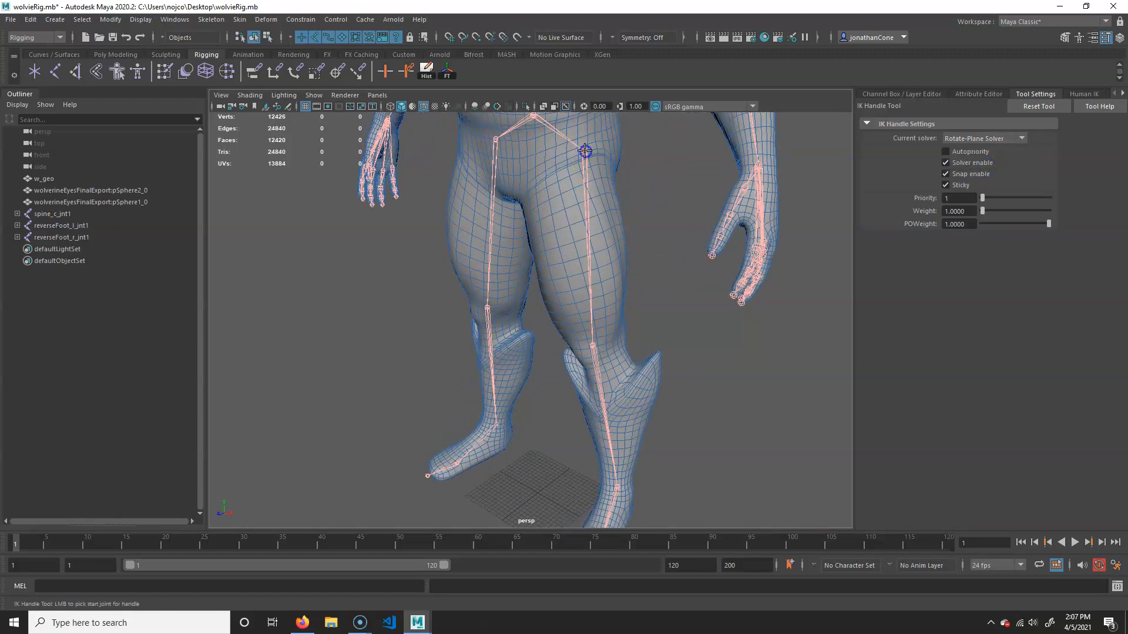
click(585, 151)
alt+middle_drag(675, 433, 519, 297)
alt+right_drag(519, 297, 665, 292)
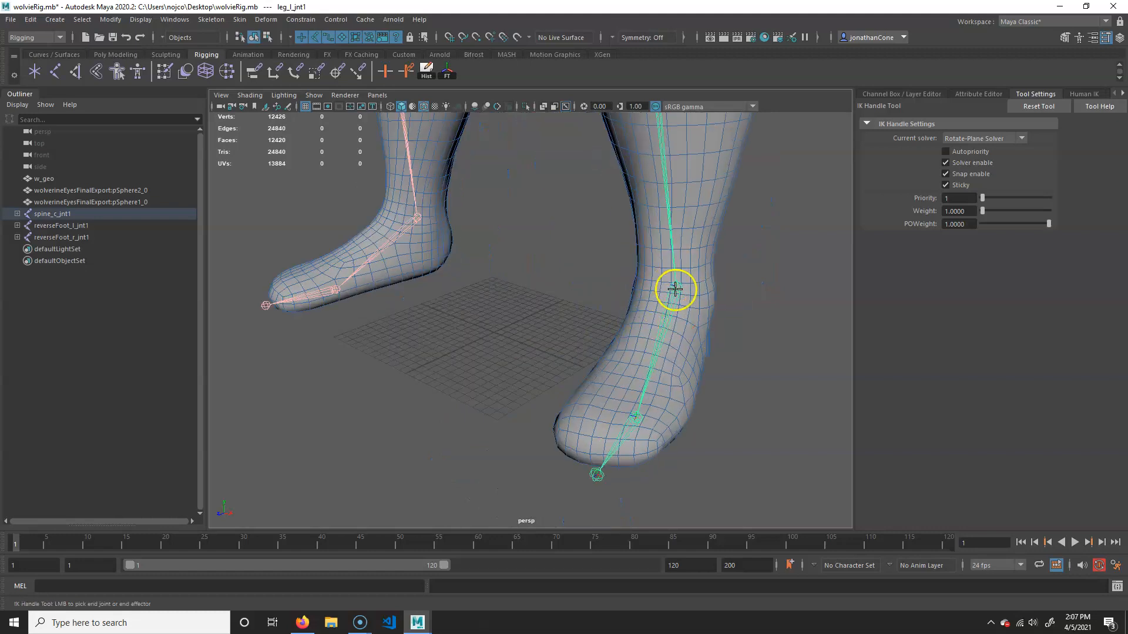
click(675, 289)
key(w)
Create a matching IK handle on the right leg from the hip joint to the ankle joint
scroll(659, 461, down, 5)
scroll(504, 376, up, 3)
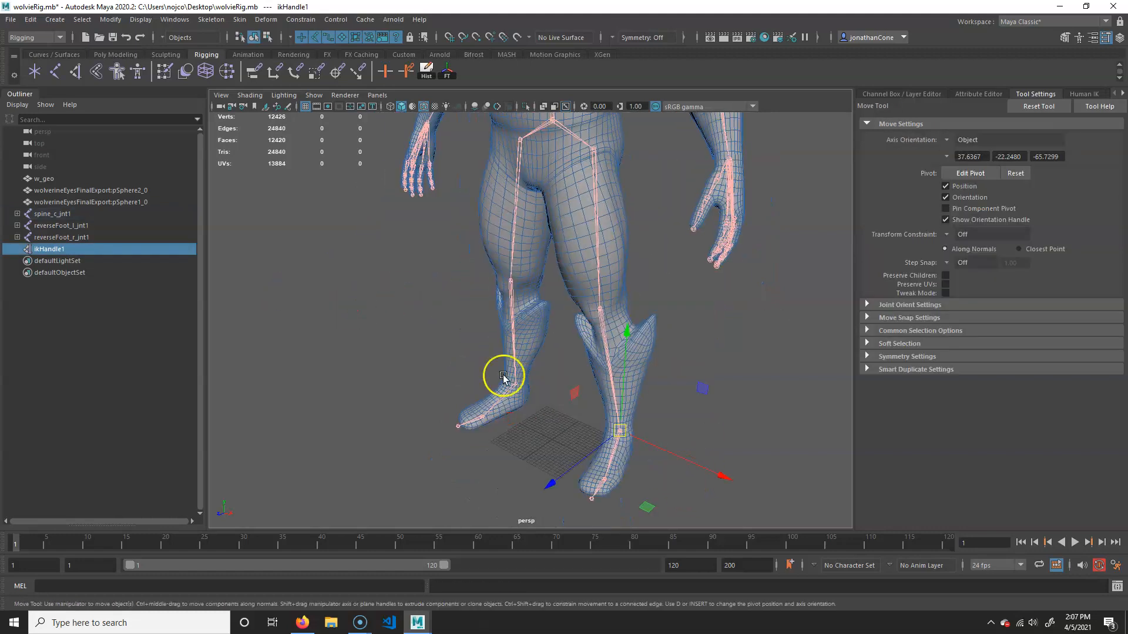
alt+right_drag(504, 376, 519, 400)
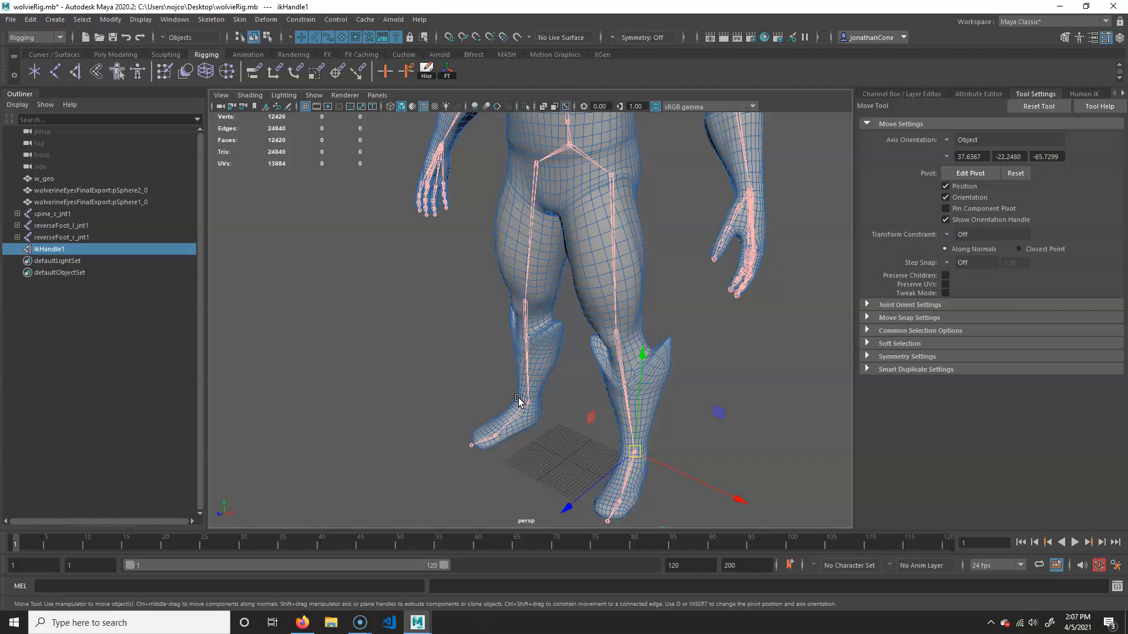
key(y)
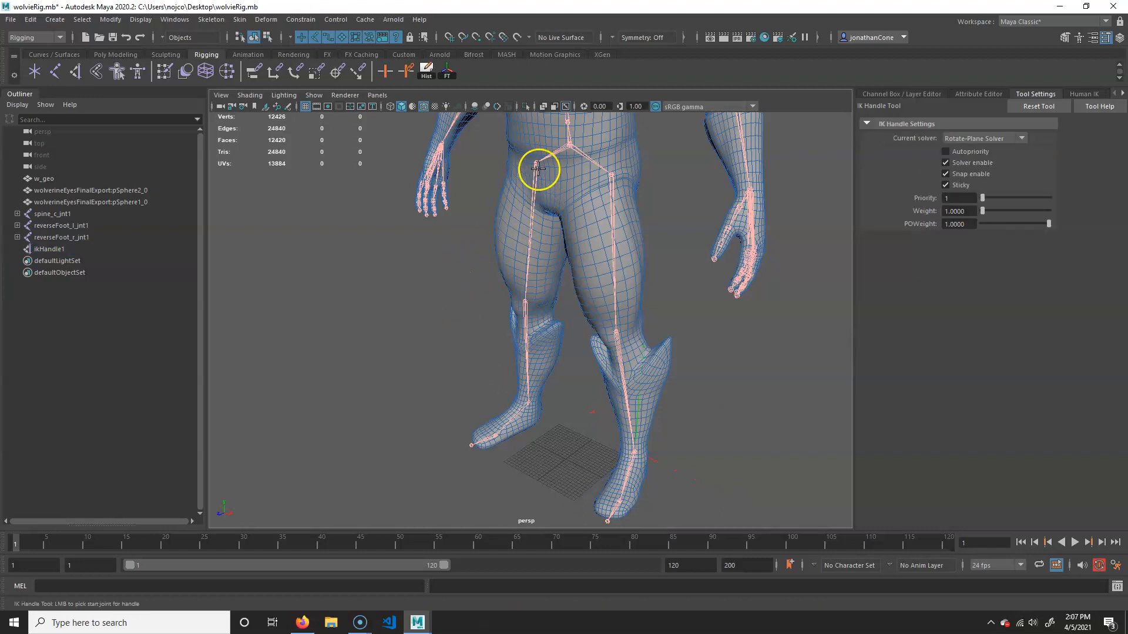
alt+drag(532, 187, 514, 179)
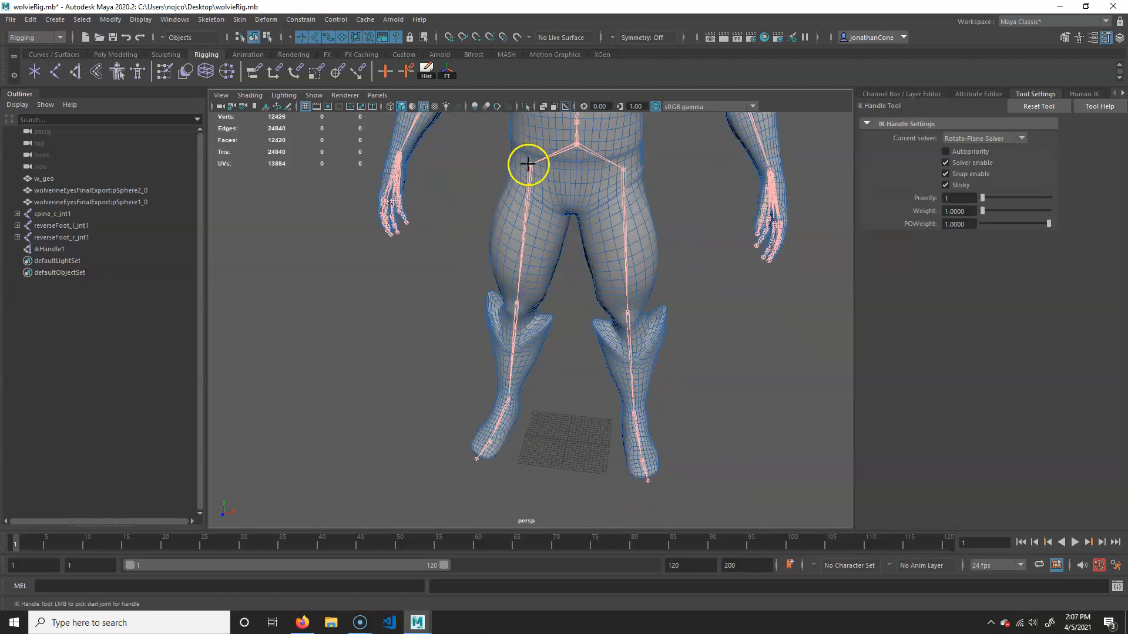
click(530, 164)
alt+drag(529, 164, 501, 441)
click(493, 445)
key(w)
Switch the viewport to wireframe display and select the IK handle at the right ankle
alt+drag(576, 379, 463, 419)
scroll(627, 399, up, 4)
key(4)
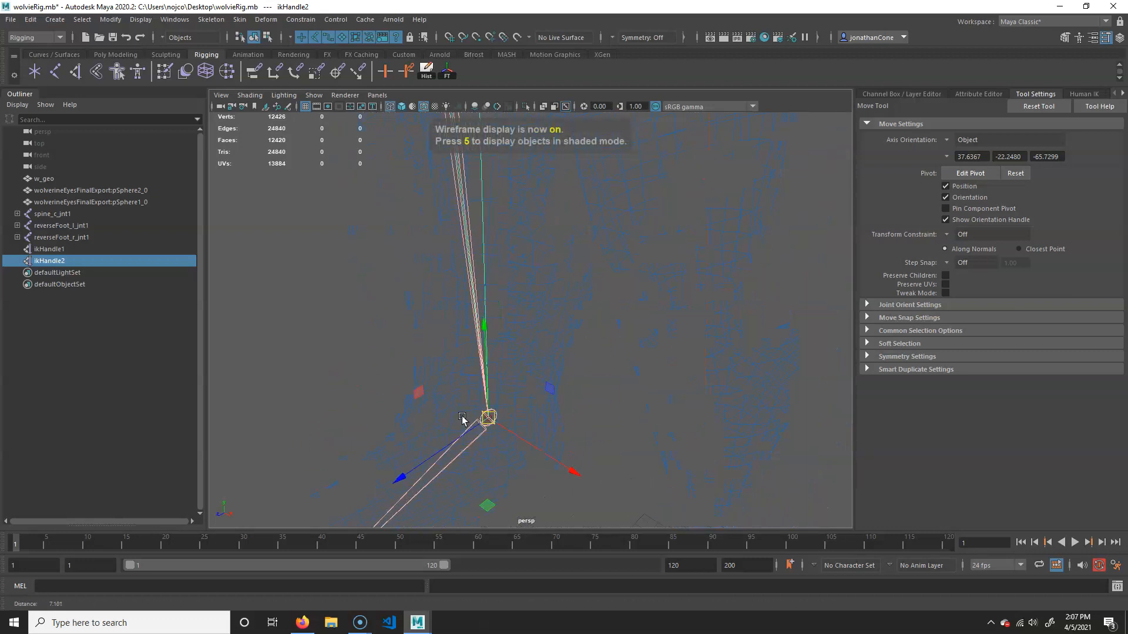
scroll(463, 418, up, 2)
click(666, 437)
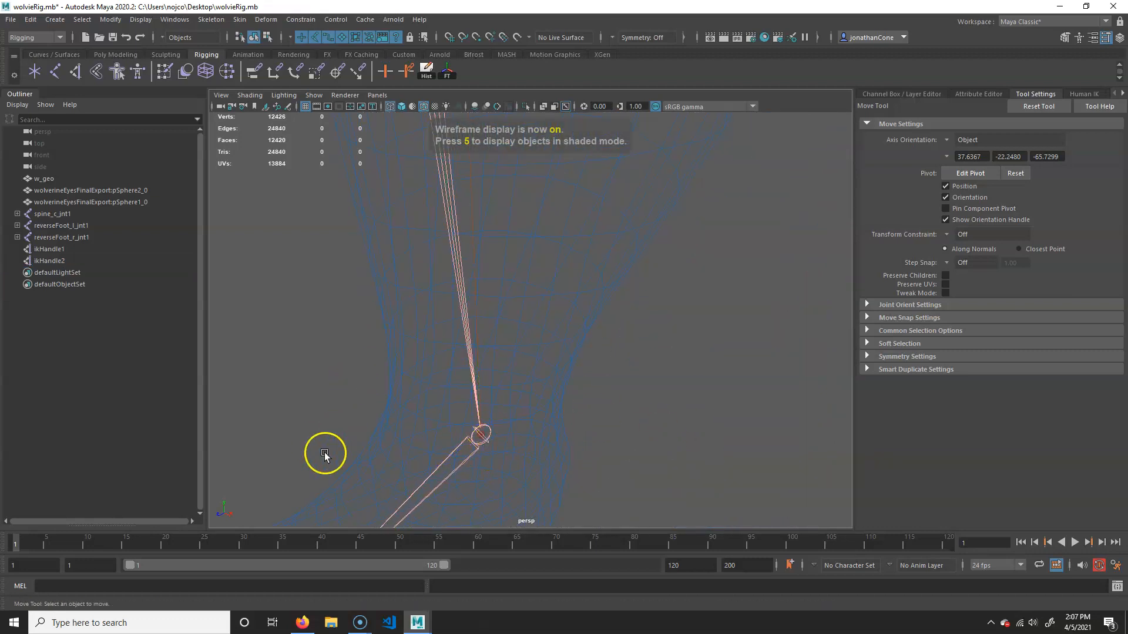
alt+drag(325, 454, 509, 376)
click(501, 382)
Select the root spine joint of the skeleton and return the viewport to shaded display
alt+right_drag(714, 359, 534, 386)
alt+drag(534, 385, 409, 365)
alt+right_drag(409, 365, 553, 418)
alt+drag(553, 419, 622, 404)
alt+right_drag(622, 404, 656, 400)
alt+middle_drag(657, 400, 637, 343)
alt+drag(638, 343, 597, 337)
click(540, 244)
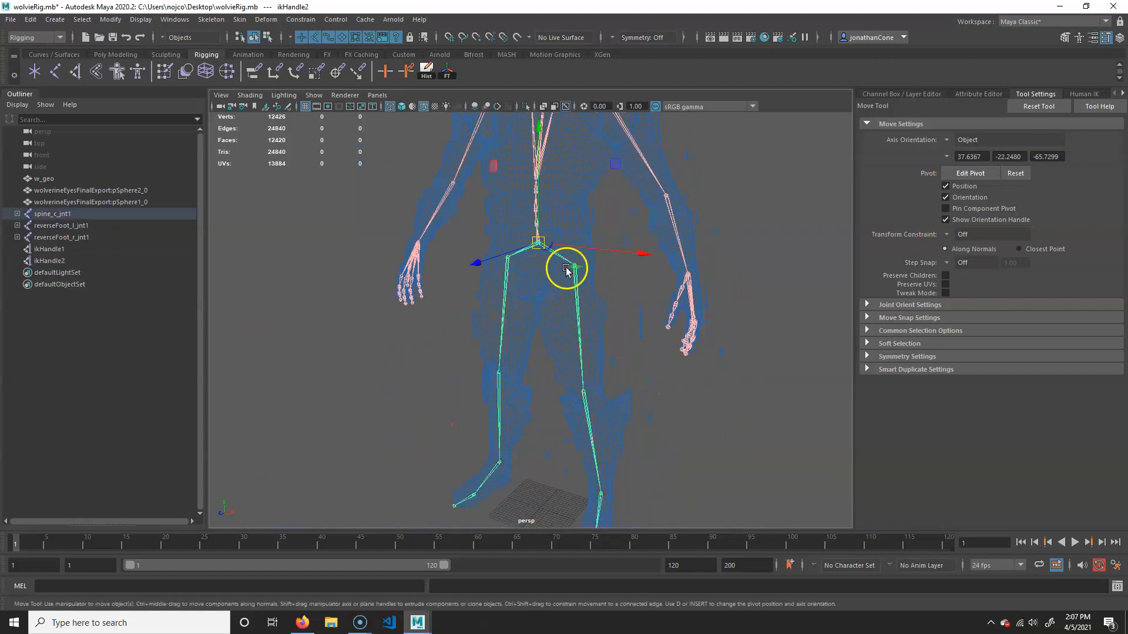
key(Up)
key(5)
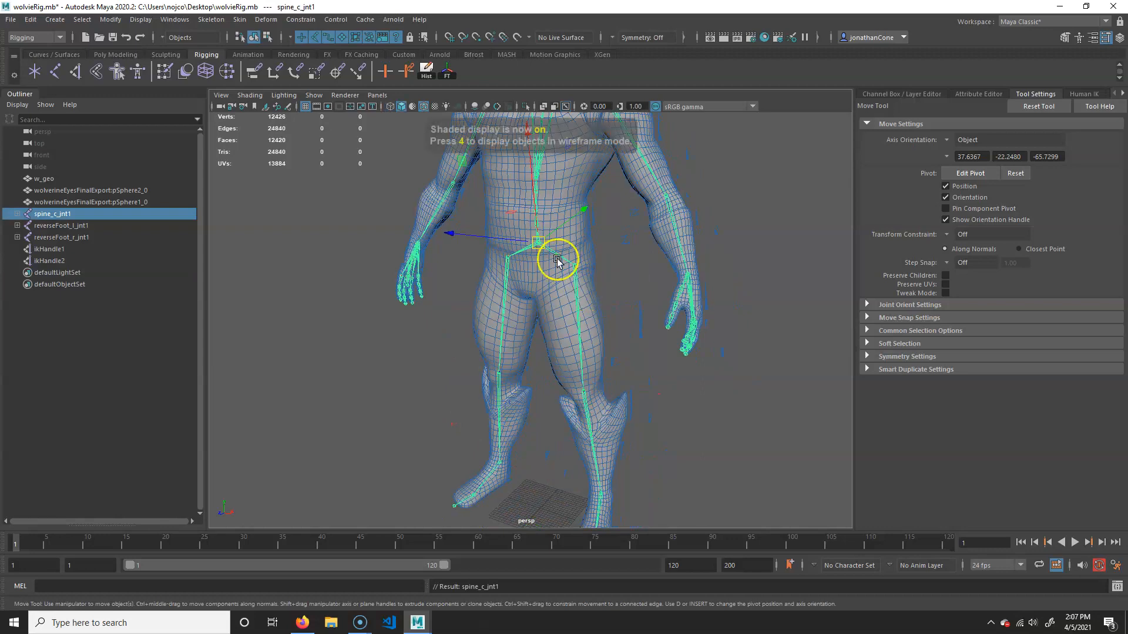
Test the leg IK by moving the root spine joint, and undo the move
alt+right_drag(557, 260, 534, 221)
alt+drag(533, 281, 552, 297)
key(ctrl+z)
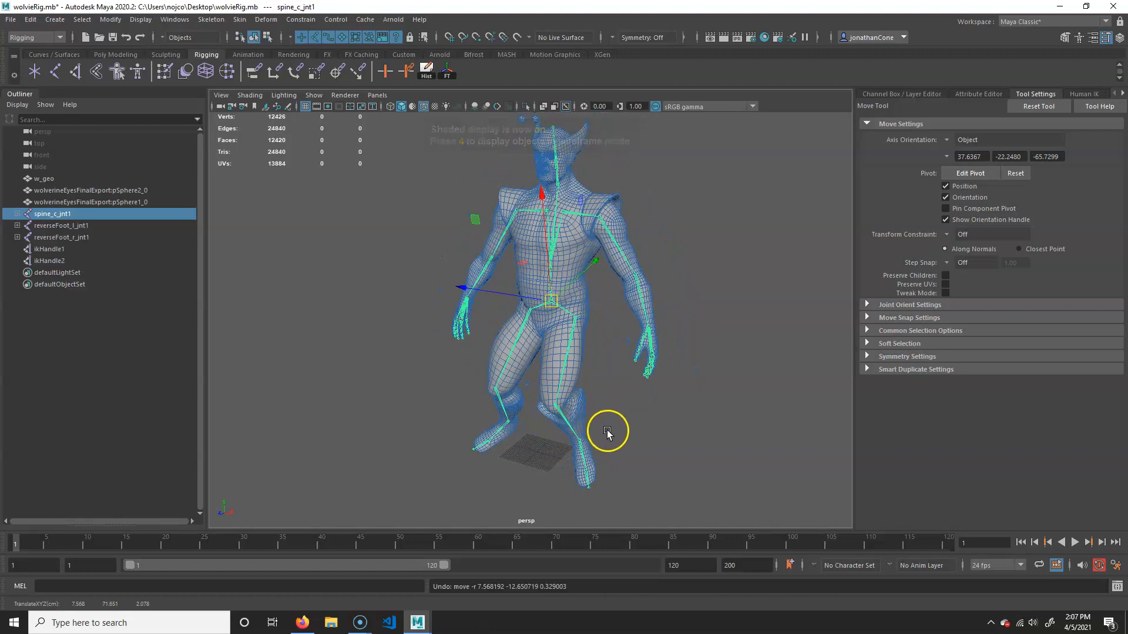
Test the right leg by moving its ankle IK handle, and undo the move
alt+drag(607, 430, 512, 431)
click(513, 422)
alt+right_drag(465, 441, 700, 415)
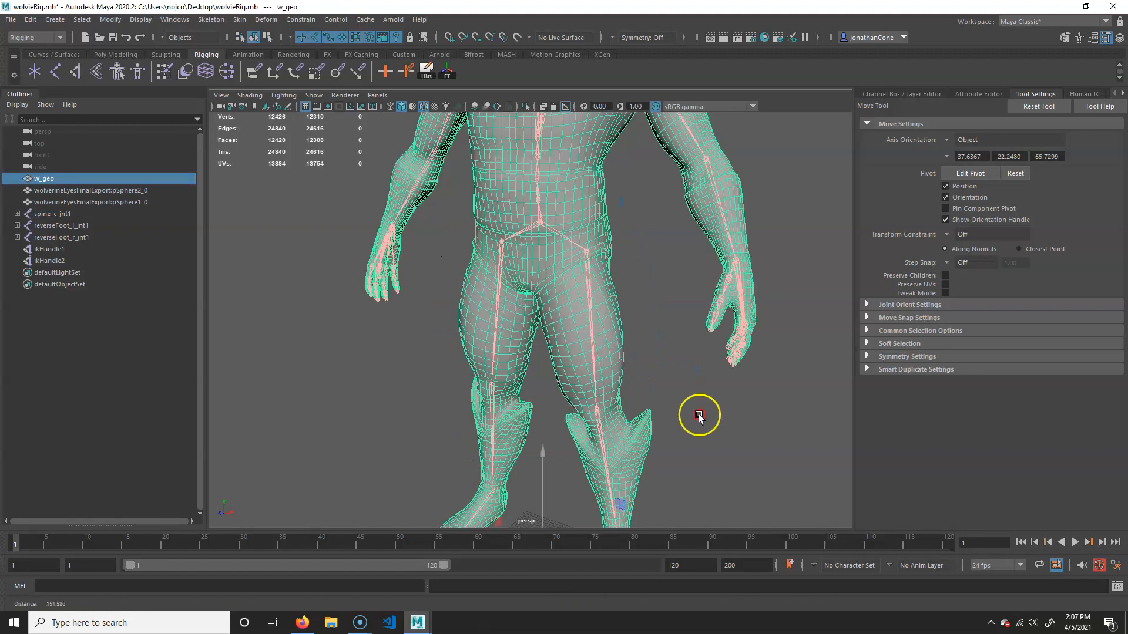
alt+middle_drag(676, 417, 743, 234)
alt+right_drag(441, 405, 588, 370)
click(598, 306)
drag(564, 330, 599, 377)
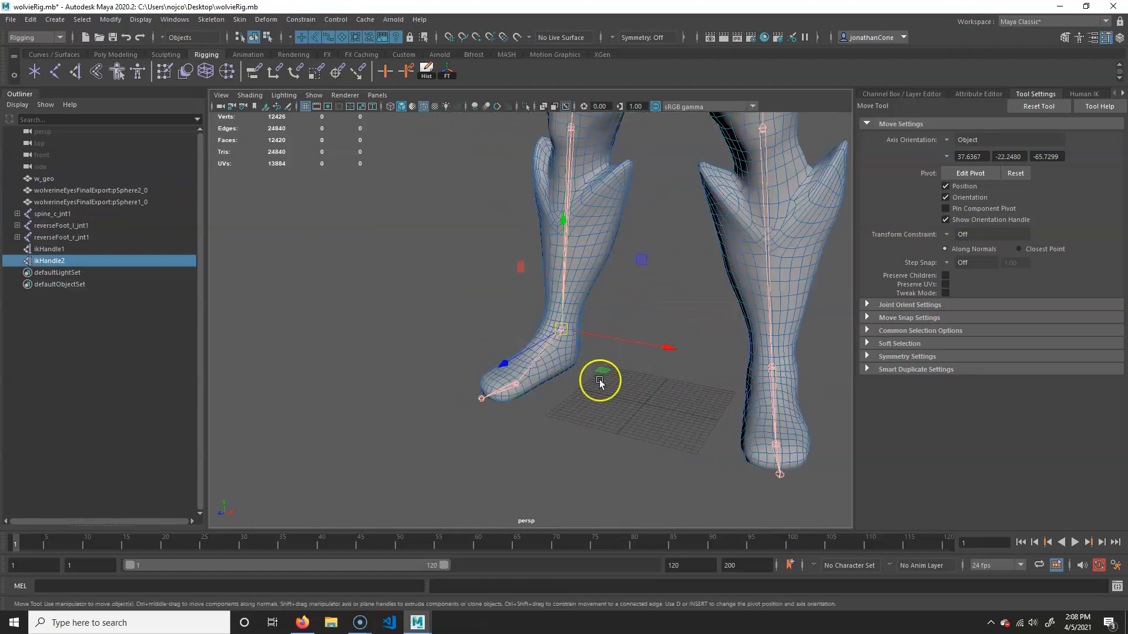
drag(558, 323, 442, 262)
alt+right_drag(649, 321, 481, 348)
alt+middle_drag(481, 349, 477, 397)
key(ctrl+z)
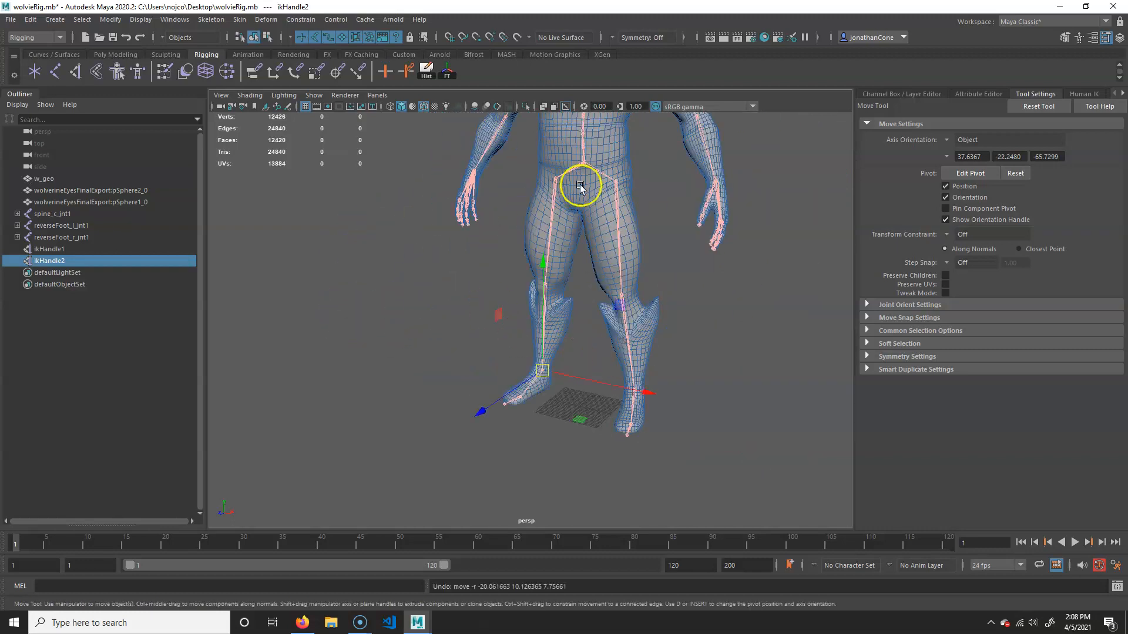
Restart the IK Handle Tool and set its current solver to Single-Chain Solver
alt+right_drag(390, 400, 560, 393)
key(y)
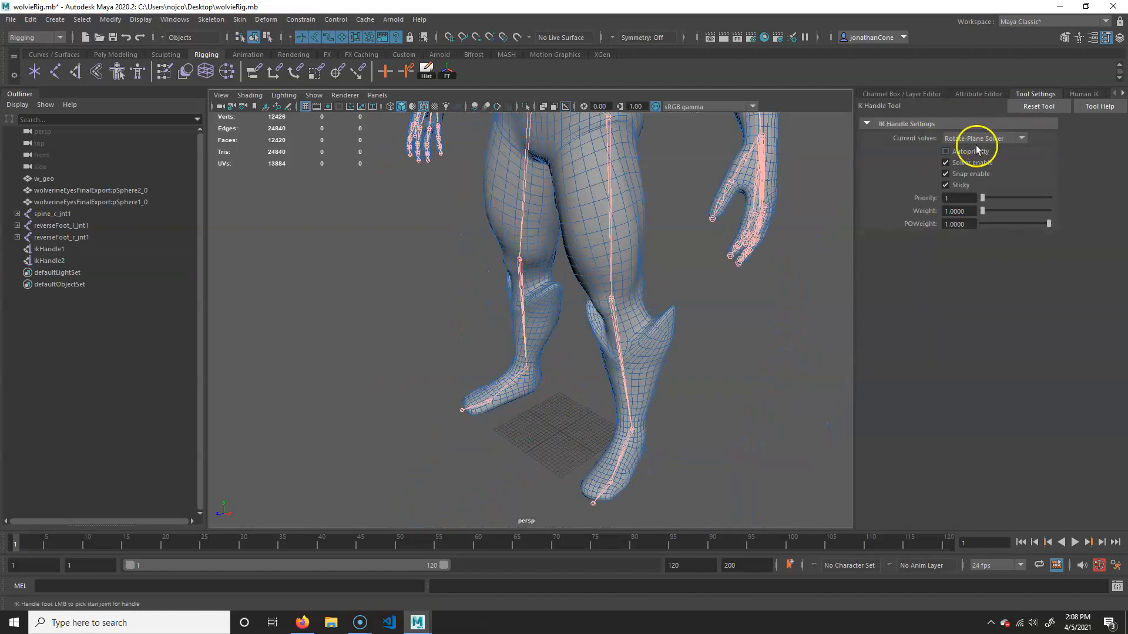
click(211, 19)
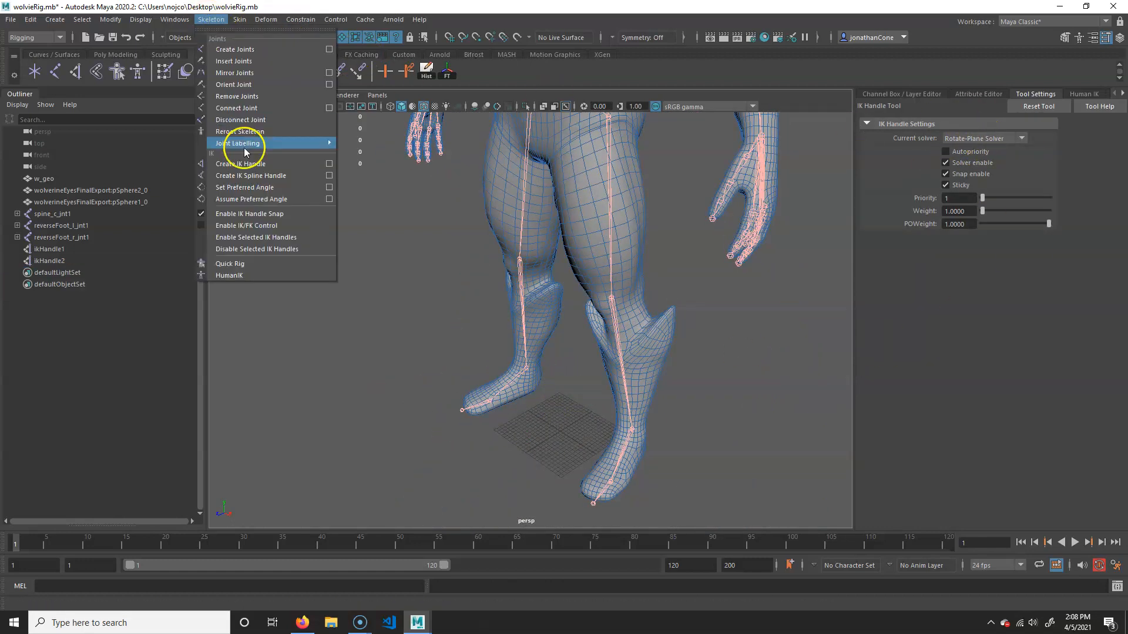
mouse_move(274, 144)
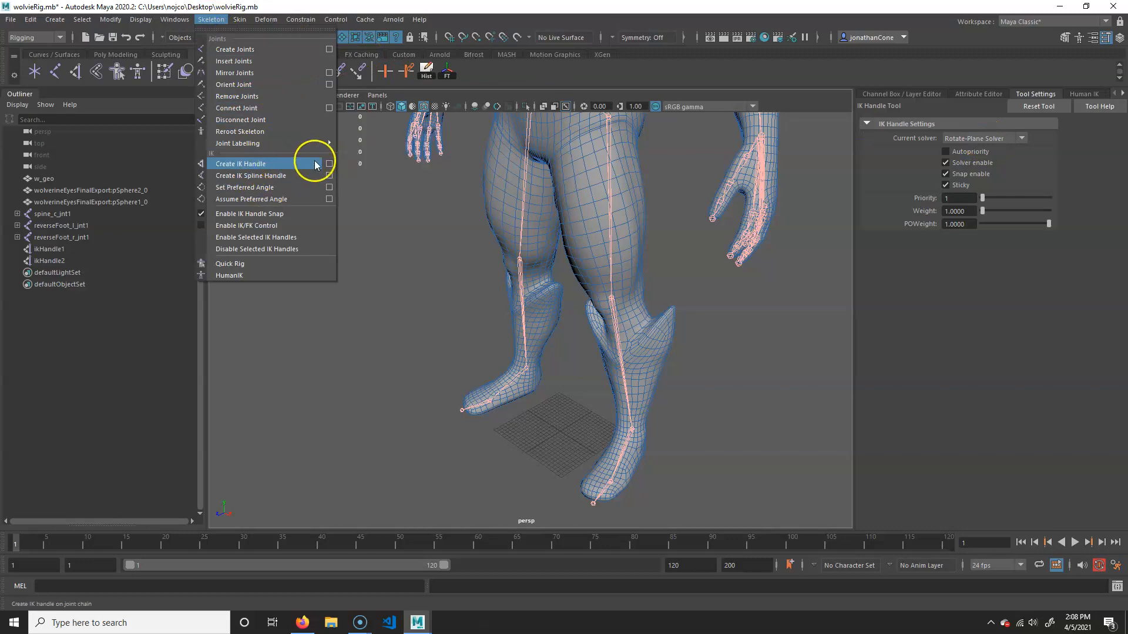
click(984, 139)
click(975, 151)
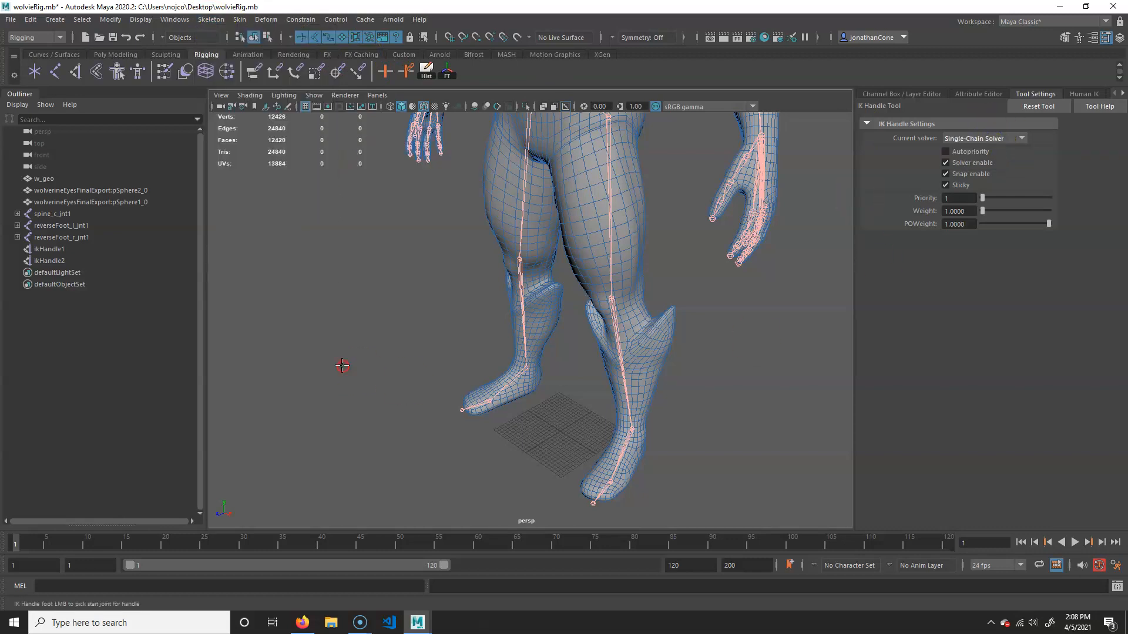
Create single-chain IK handles on the left foot, one from ankle to ball and one from ball to toe
scroll(521, 183, up, 5)
click(571, 250)
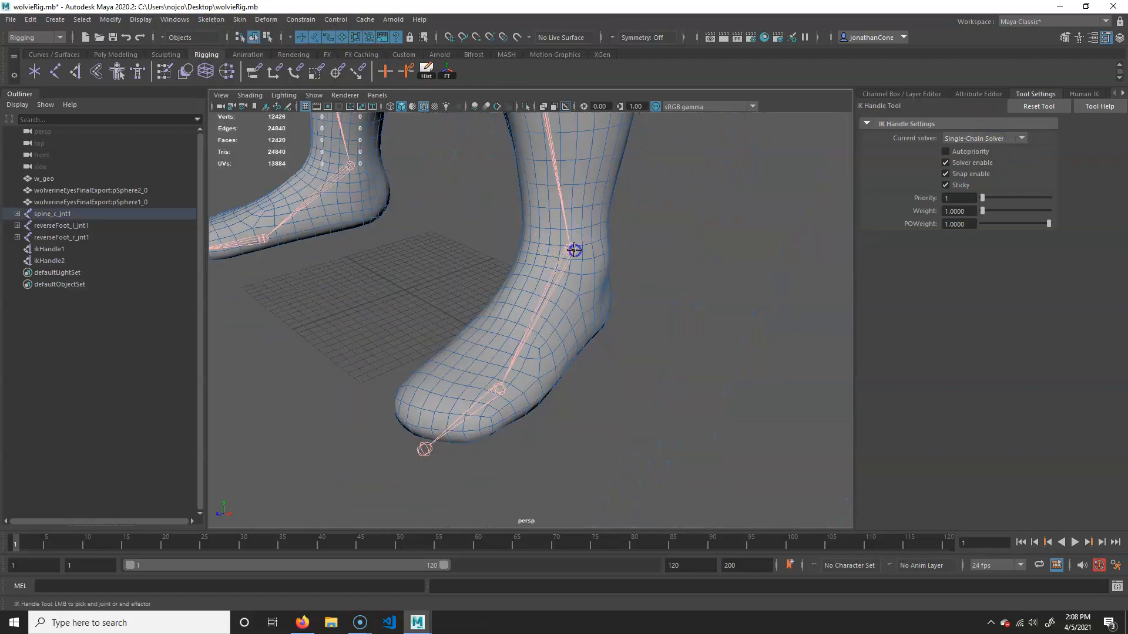
click(504, 390)
key(y)
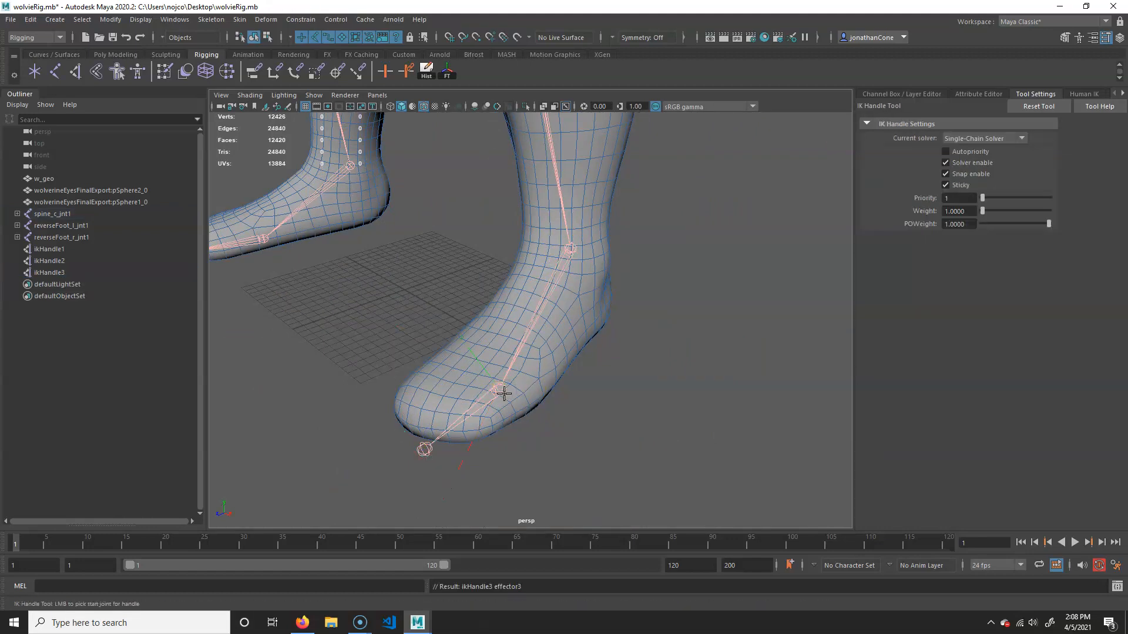
click(499, 391)
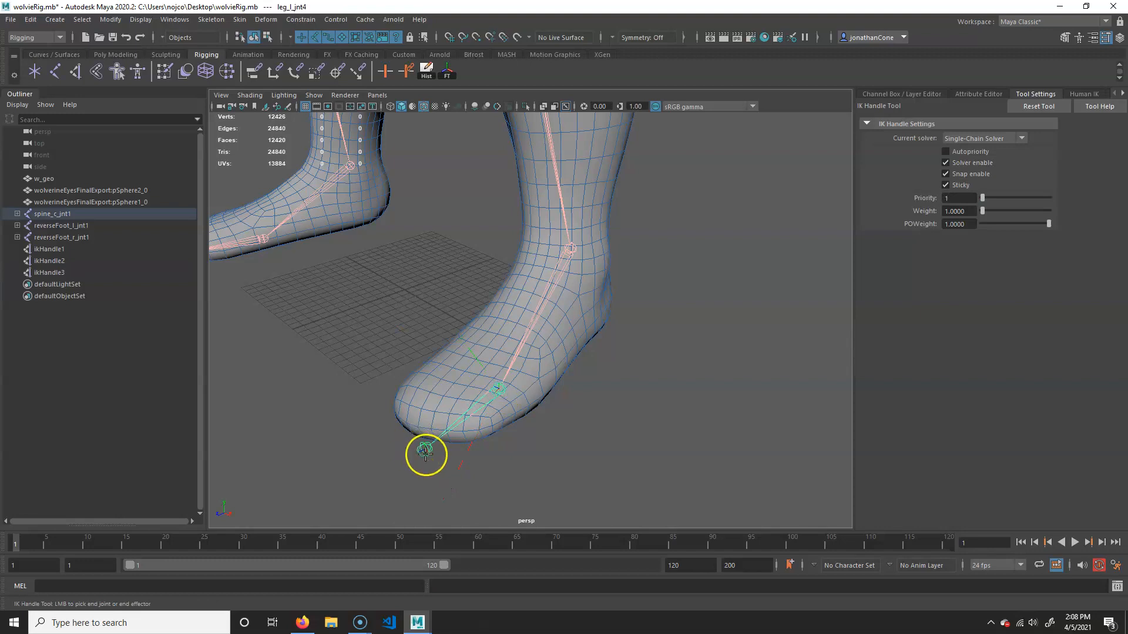
click(425, 450)
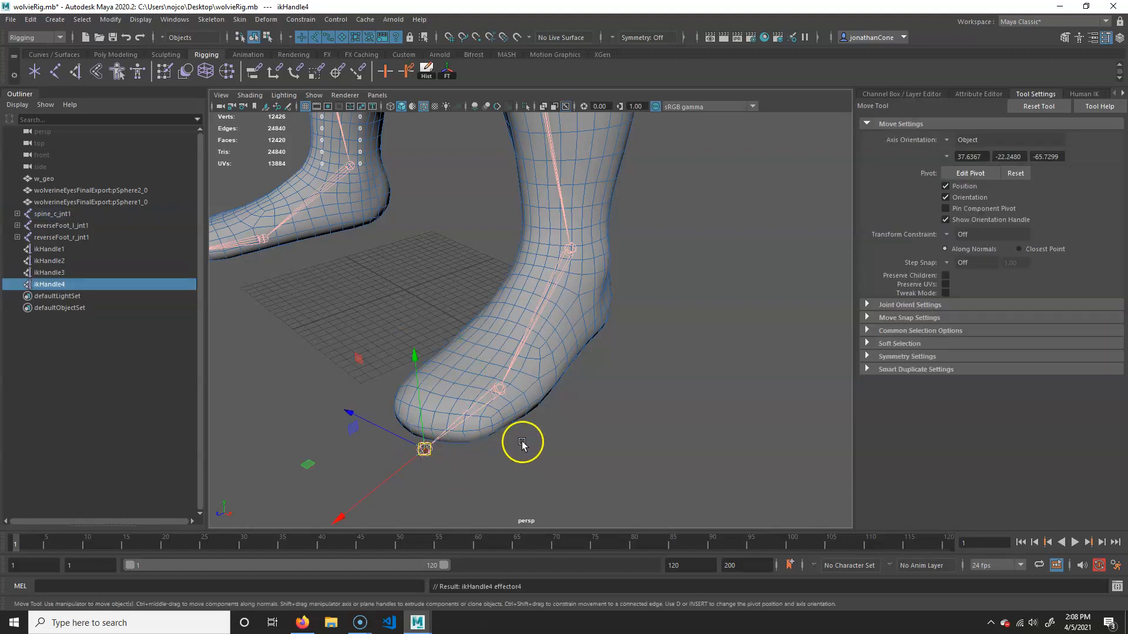
Create matching single-chain IK handles on the right foot, from ankle to ball and from ball to toe
key(y)
alt+right_drag(350, 390, 497, 208)
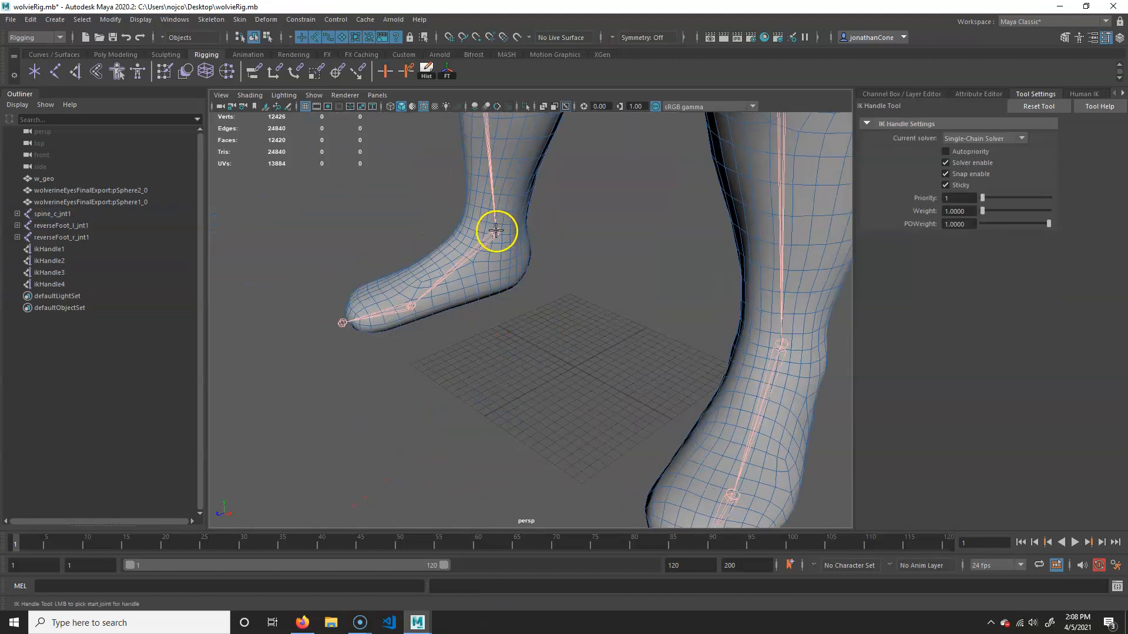
click(495, 230)
click(409, 306)
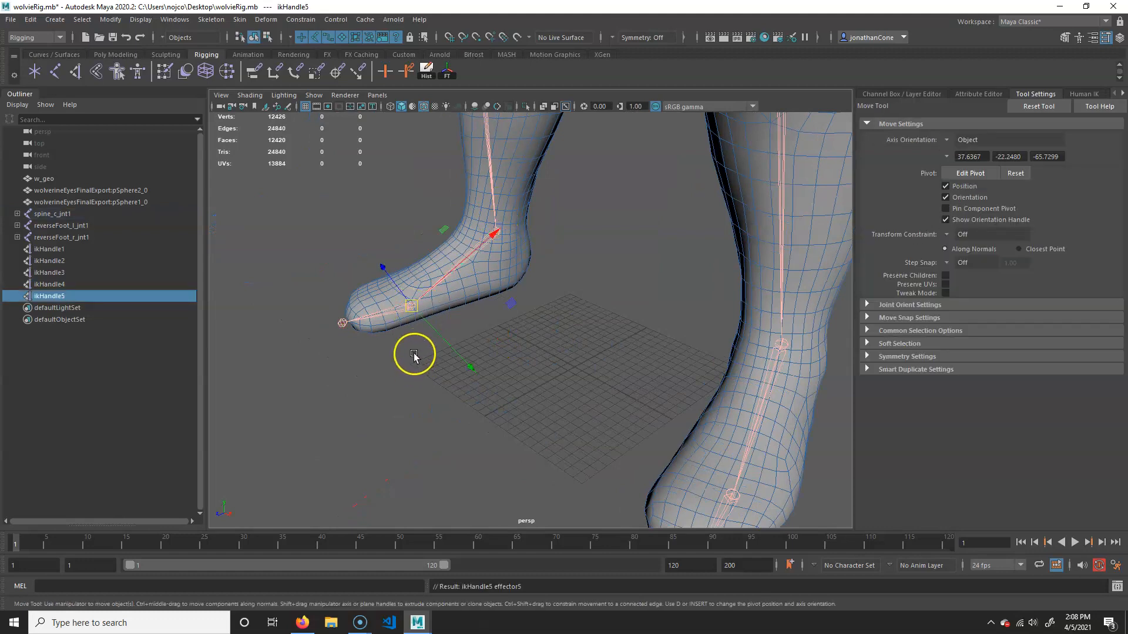
key(y)
click(411, 308)
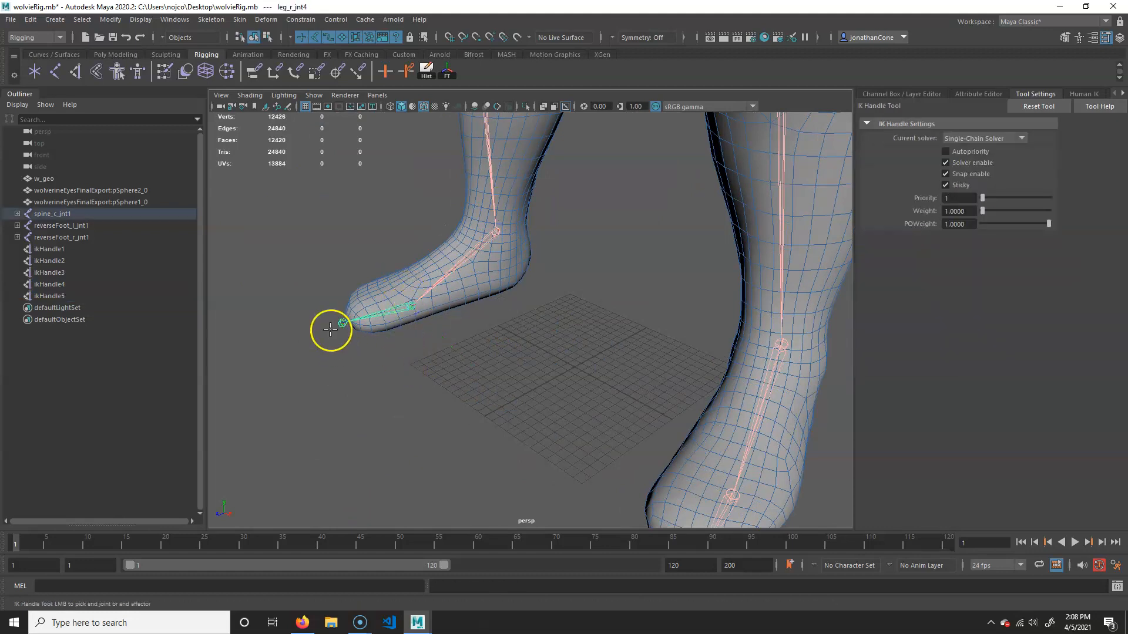
click(340, 322)
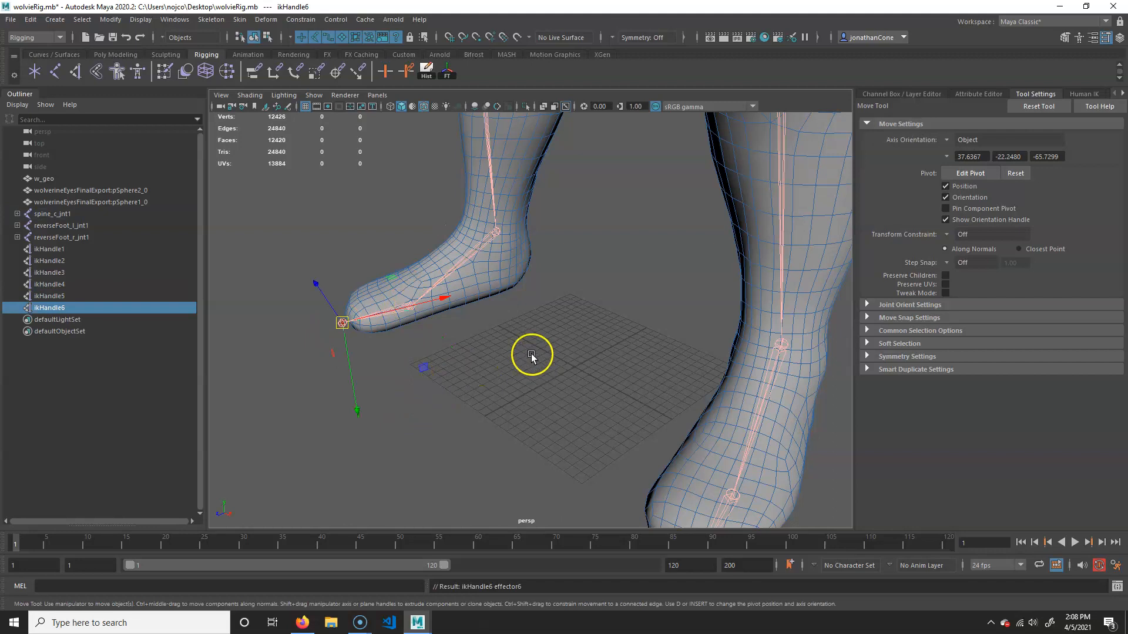
Examine the legs and feet with their IK handles from several angles
scroll(423, 259, down, 5)
alt+drag(432, 320, 525, 317)
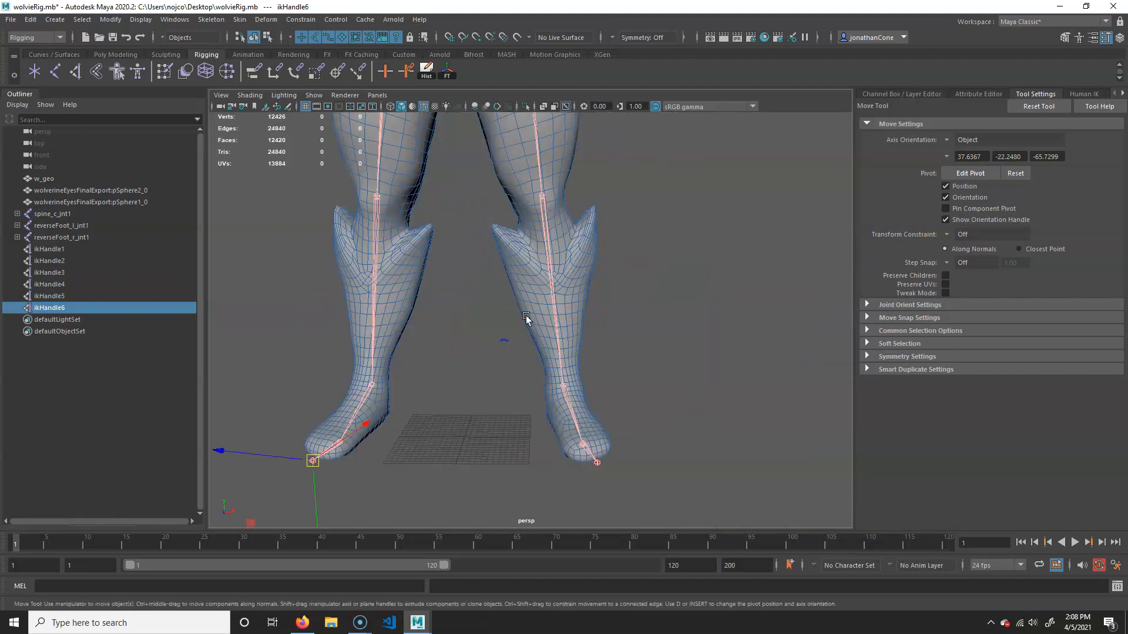
scroll(511, 337, down, 5)
alt+drag(738, 398, 676, 423)
scroll(661, 432, up, 4)
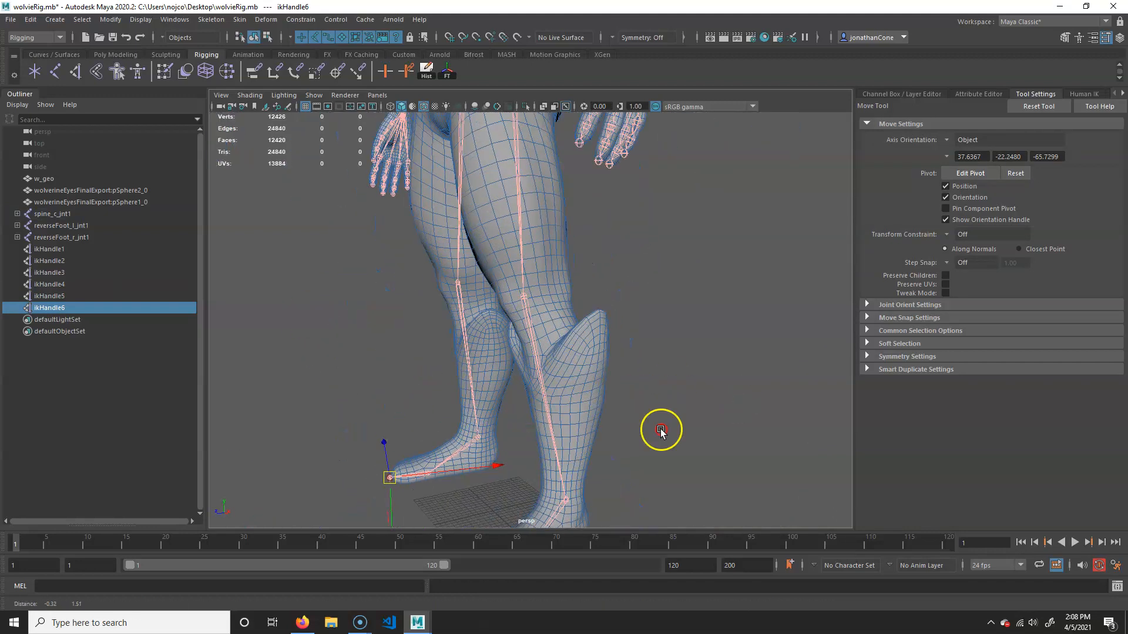
scroll(661, 470, up, 2)
scroll(646, 458, down, 5)
alt+drag(646, 458, 576, 330)
scroll(587, 376, up, 4)
alt+drag(598, 411, 448, 396)
scroll(599, 401, up, 3)
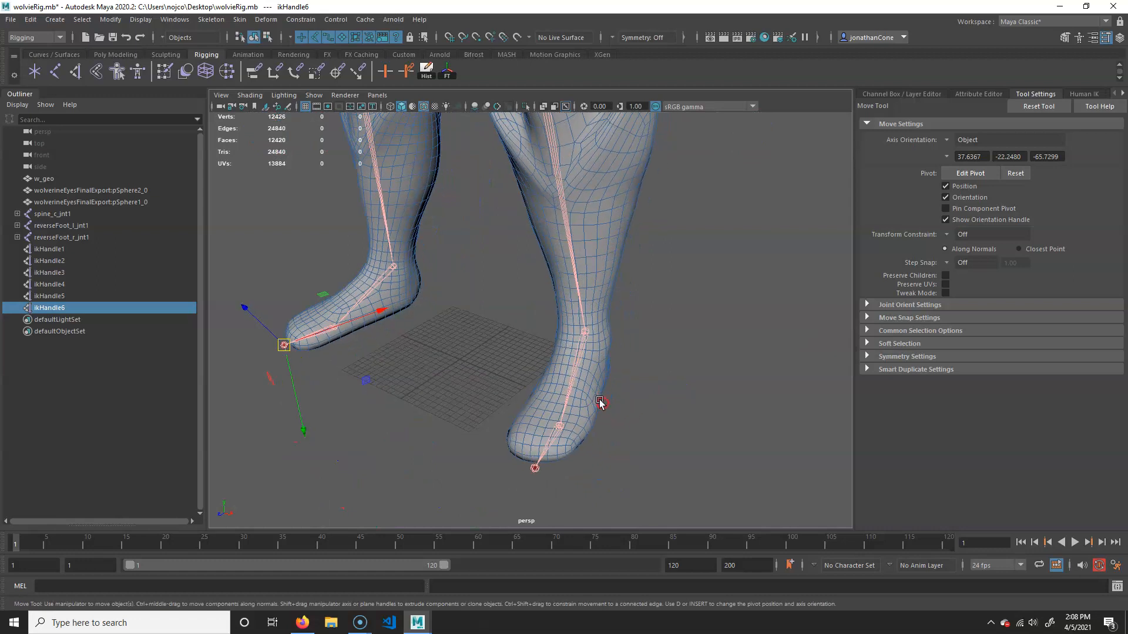
alt+right_drag(605, 378, 612, 453)
alt+drag(612, 454, 656, 413)
alt+right_drag(656, 413, 593, 309)
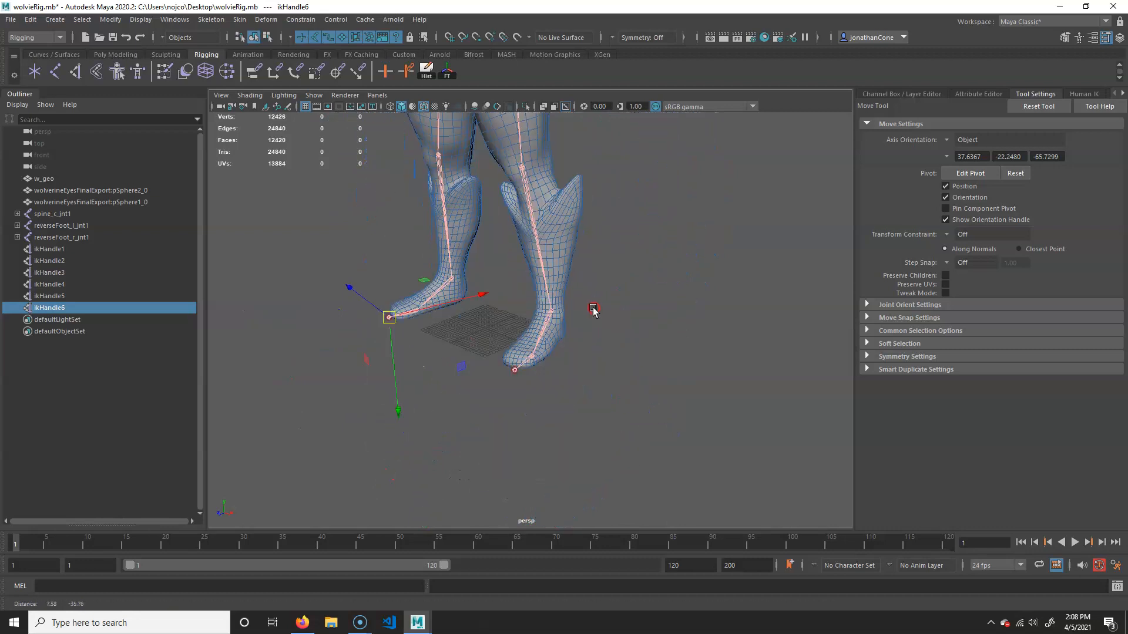
Try moving the IK handle at the right toe, and undo the move
mouse_move(600, 386)
alt+mouse_down()
mouse_move(629, 305)
mouse_move(501, 365)
mouse_move(600, 407)
alt+mouse_up()
drag(363, 357, 389, 333)
key(ctrl+z)
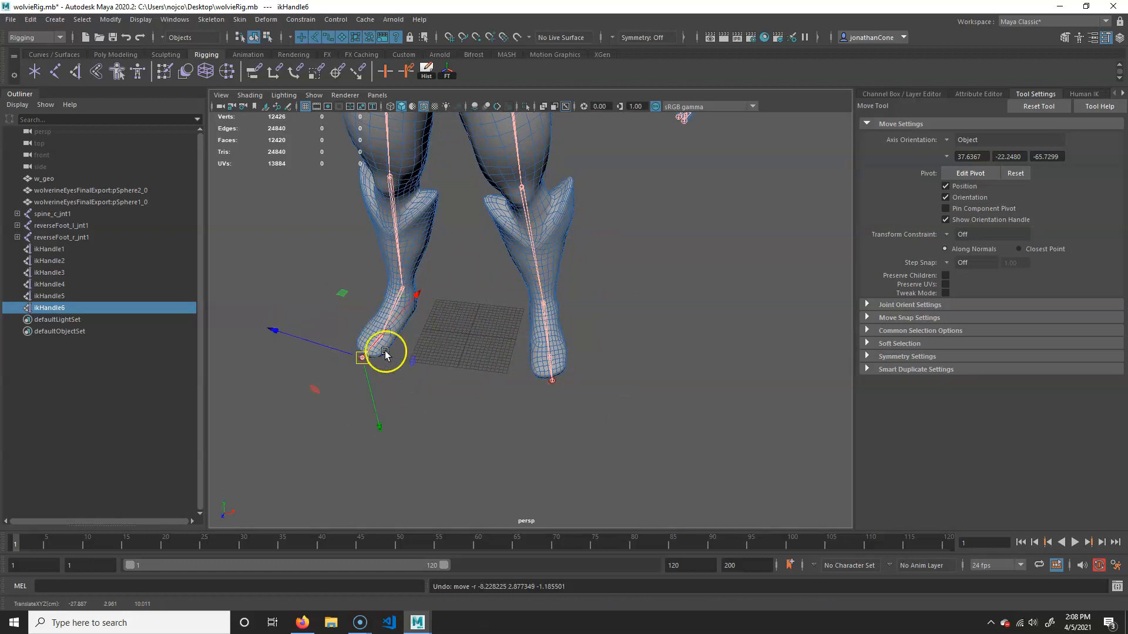
Set the geo layer to template display and clear the selection
alt+drag(512, 371, 372, 365)
alt+middle_drag(372, 365, 404, 427)
alt+right_drag(404, 426, 552, 417)
alt+drag(493, 402, 527, 379)
alt+right_drag(661, 378, 593, 389)
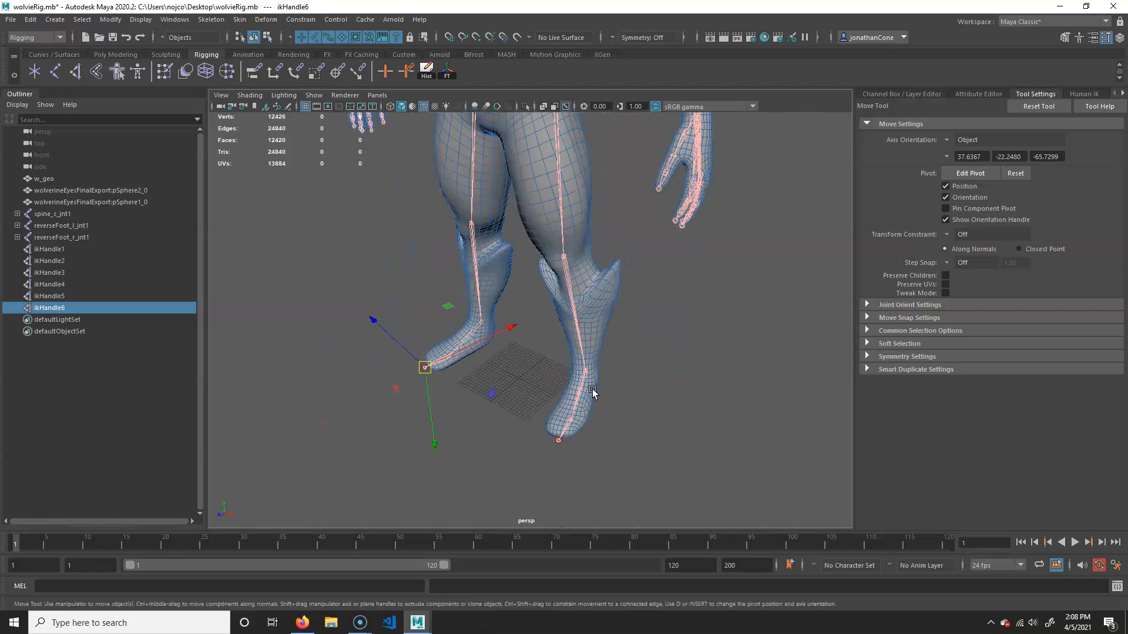
alt+drag(688, 373, 730, 333)
click(1120, 39)
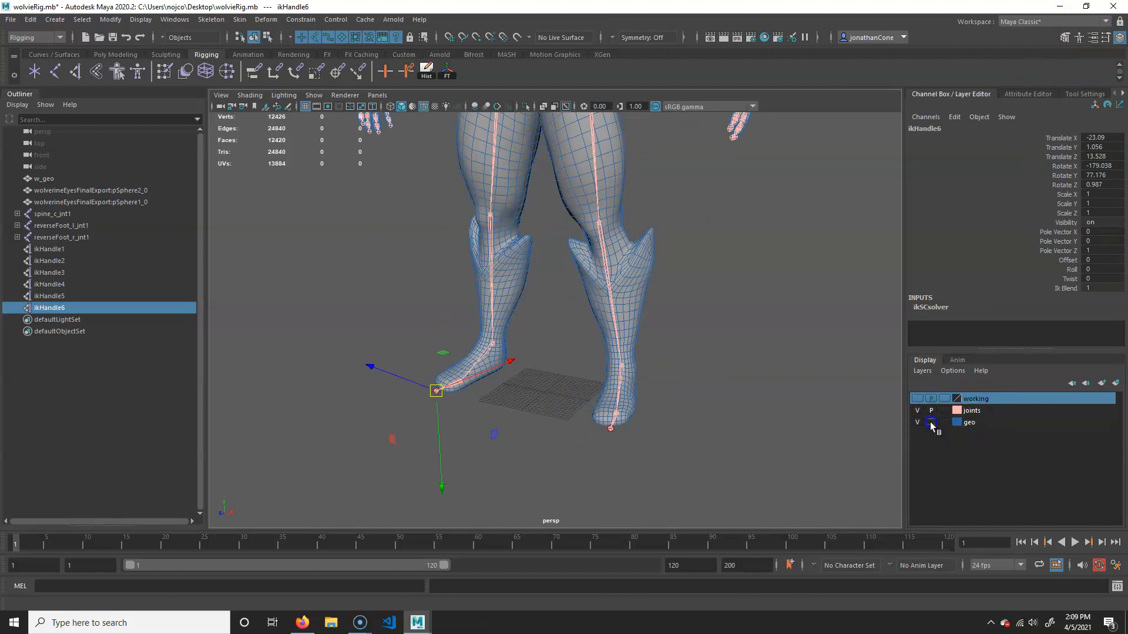
click(915, 422)
click(915, 422)
click(944, 422)
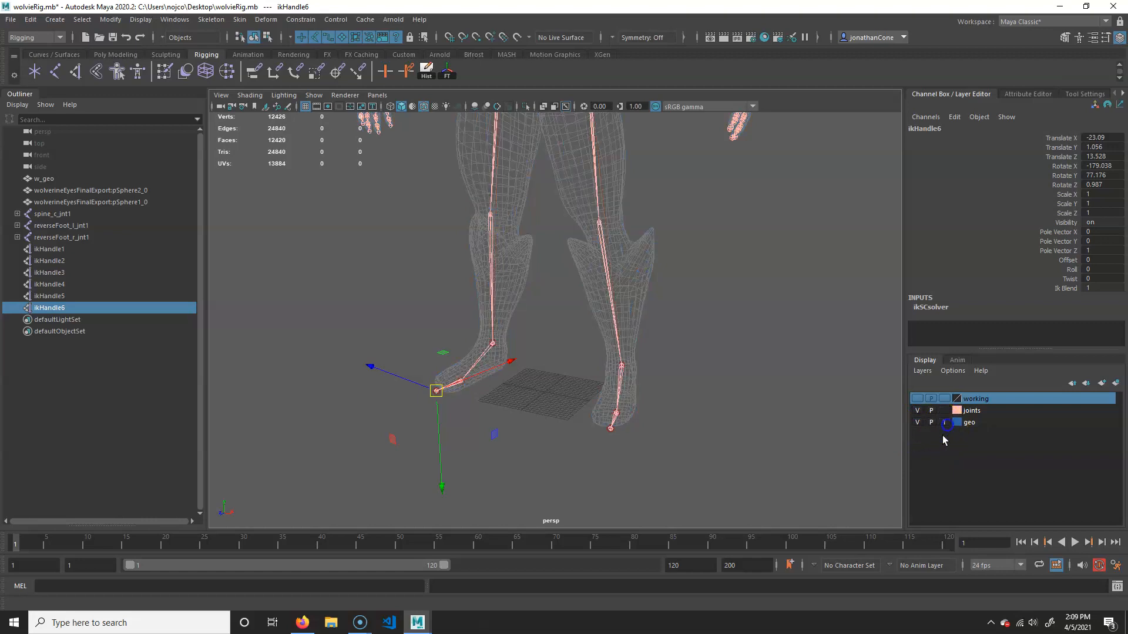
alt+middle_drag(531, 323, 546, 373)
click(664, 354)
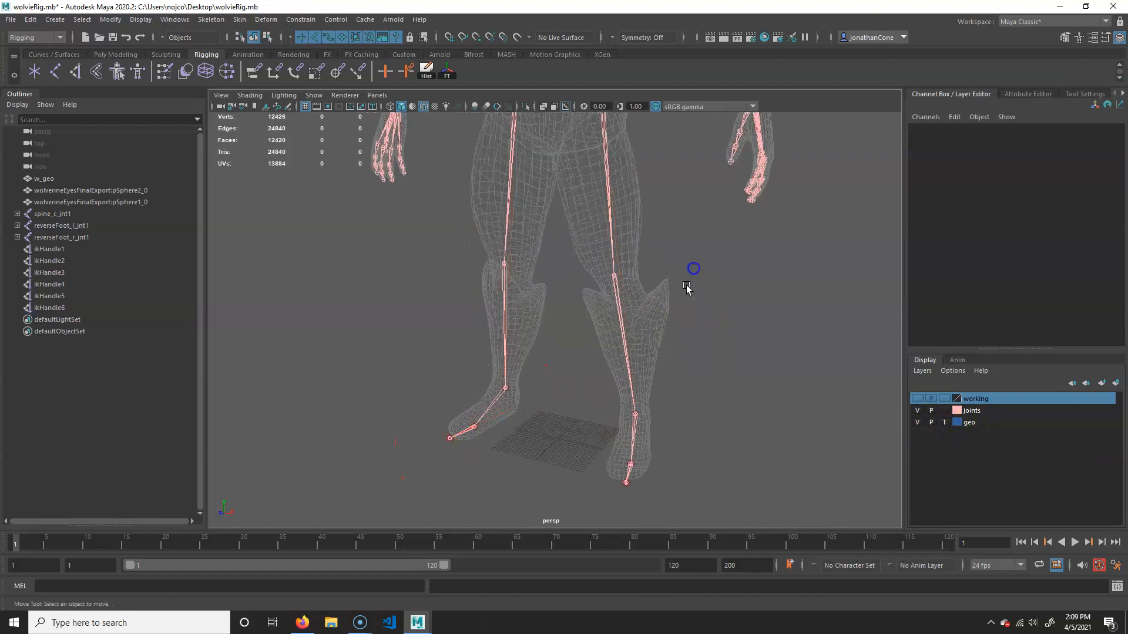
Create a NURBS circle to serve as the left foot control
alt+middle_drag(702, 284, 657, 284)
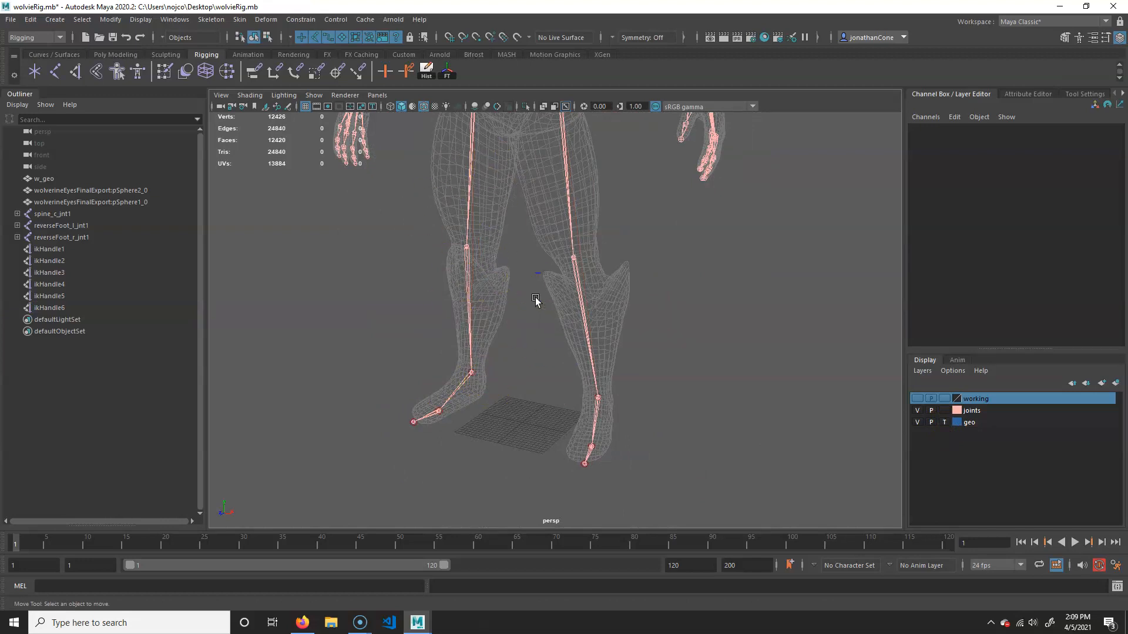
alt+right_drag(471, 365, 682, 334)
alt+drag(644, 418, 522, 401)
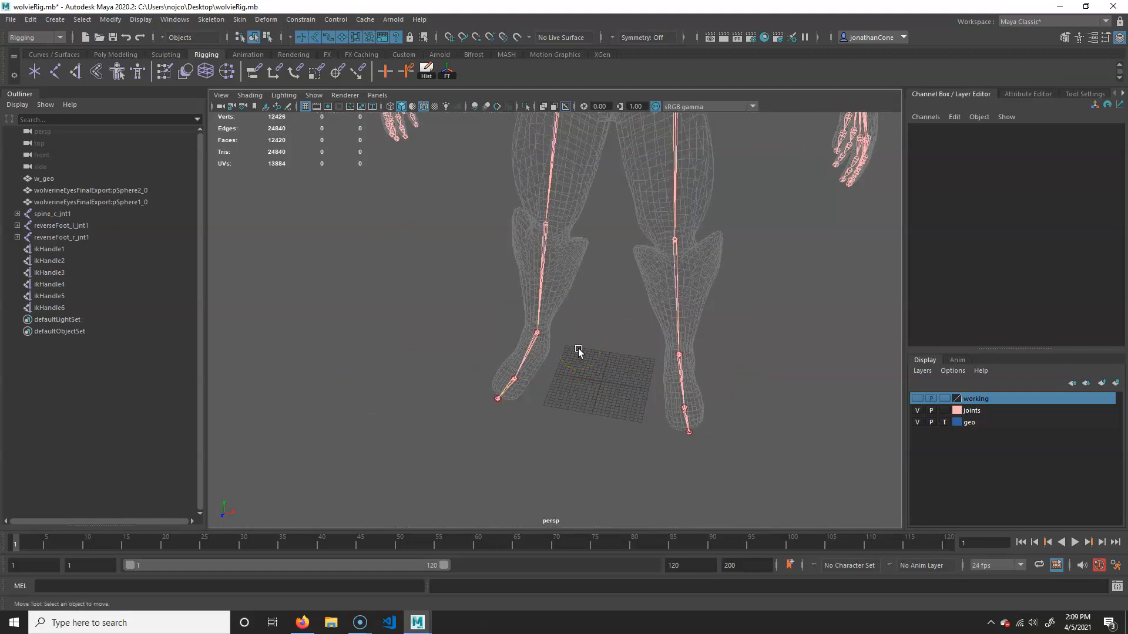
click(54, 20)
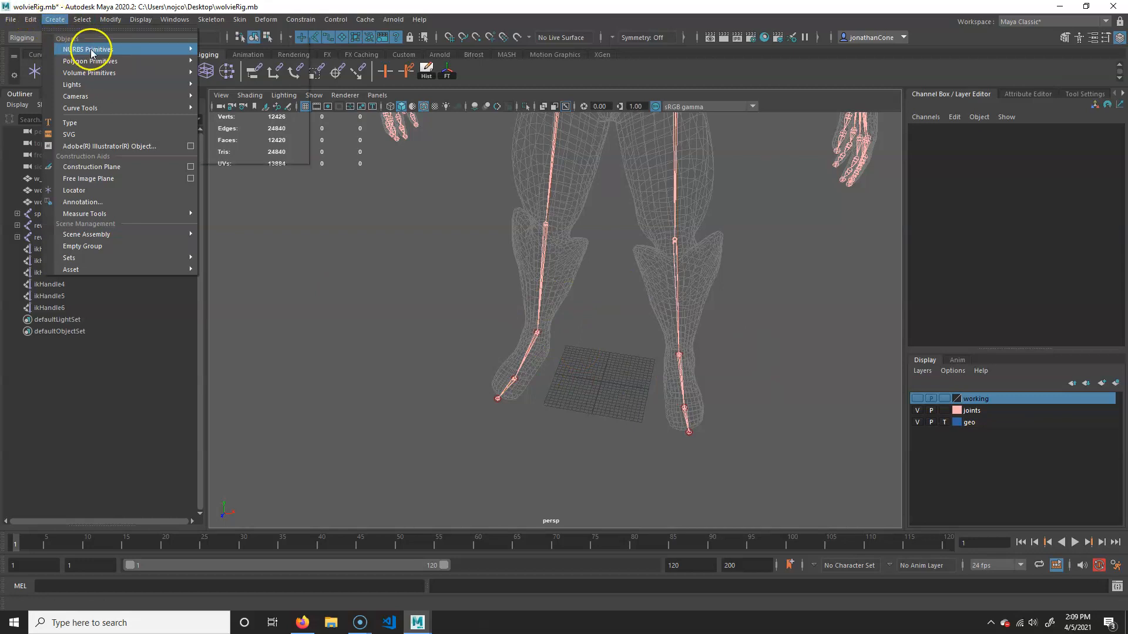
mouse_move(97, 51)
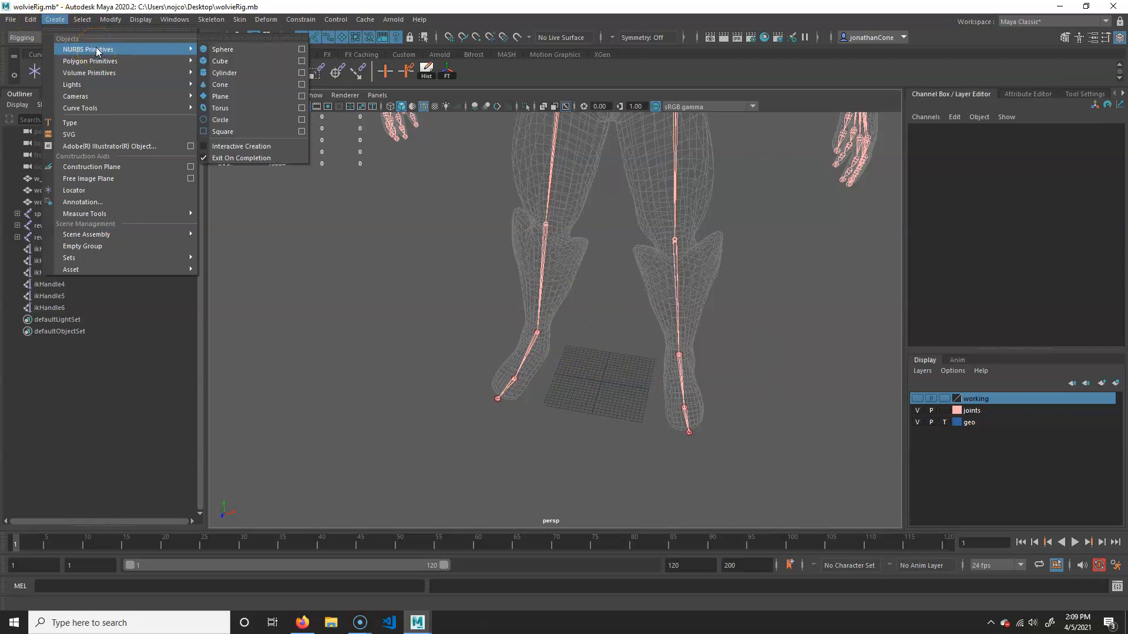
click(244, 121)
Scale the circle to about 7.1 in X and 14.8 in Y and Z, rotated about 17.6° in Y, under the left foot
alt+drag(712, 404, 752, 355)
key(r)
drag(648, 339, 690, 425)
drag(662, 507, 596, 395)
key(e)
key(w)
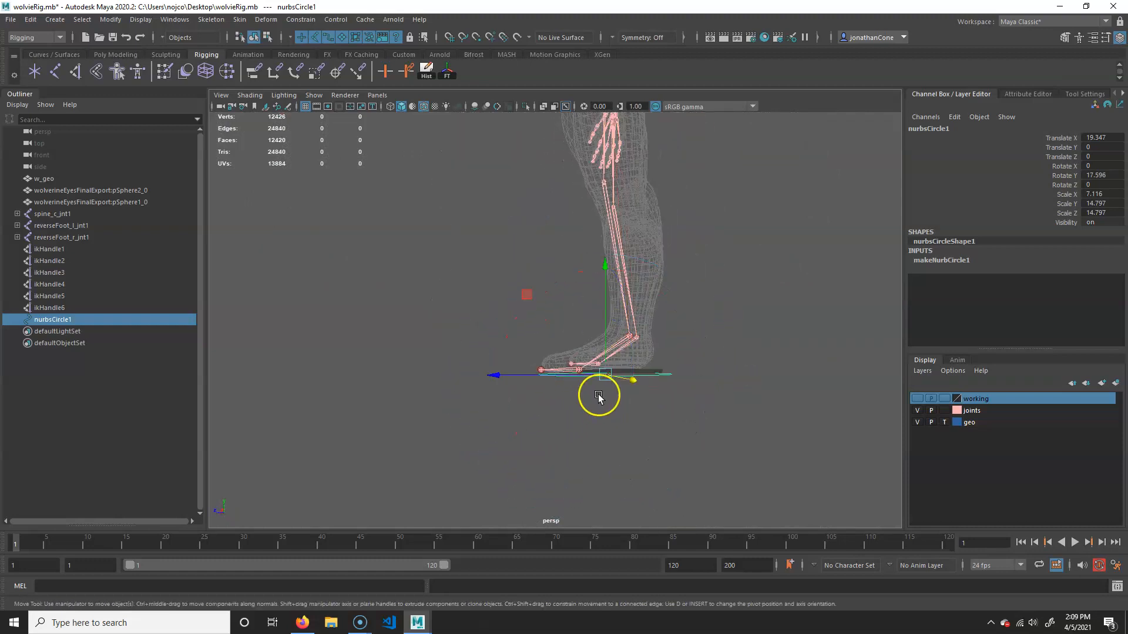
Position the circle around the left foot at about X 20.2, Y 1.1, Z 2.8
drag(536, 377, 594, 340)
click(707, 249)
alt+drag(707, 249, 514, 378)
click(576, 446)
Rename the circle leg_l_controller_crv
click(951, 129)
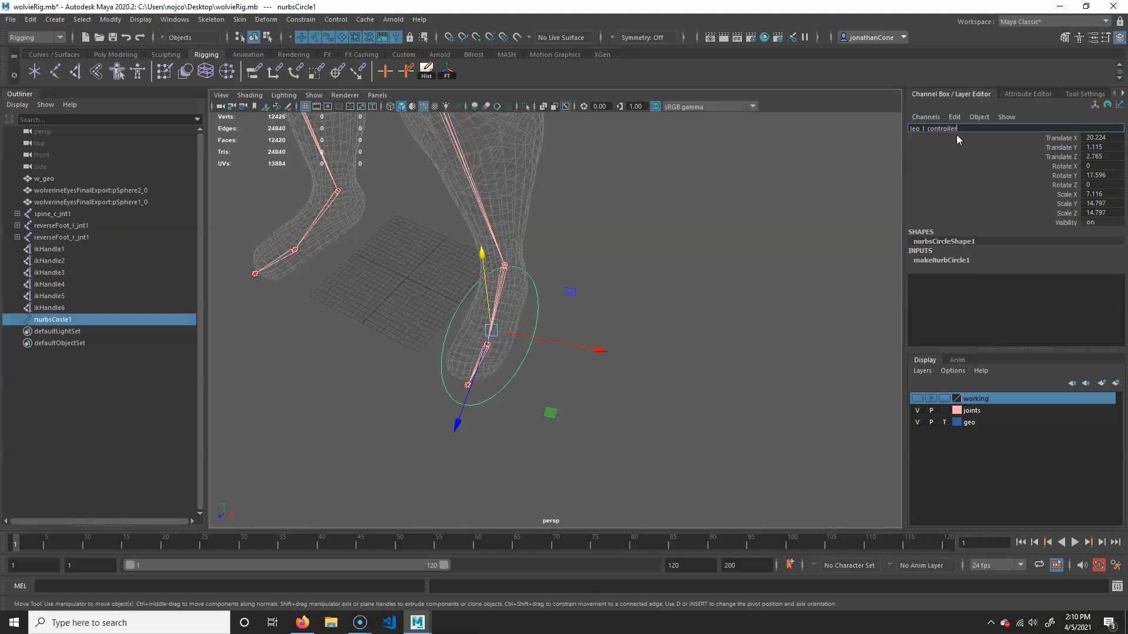
text(v)
key(Return)
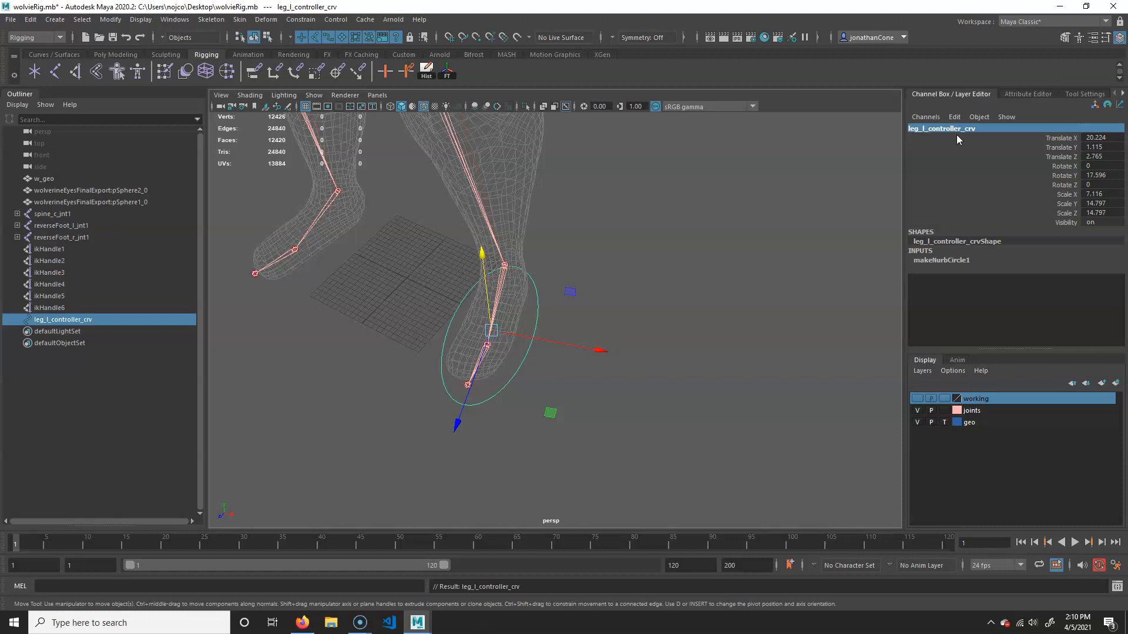
Make the working layer visible to show the reverse foot joints beside the left foot control curve
alt+drag(411, 405, 528, 382)
alt+right_drag(528, 383, 615, 379)
alt+drag(615, 379, 624, 347)
click(917, 399)
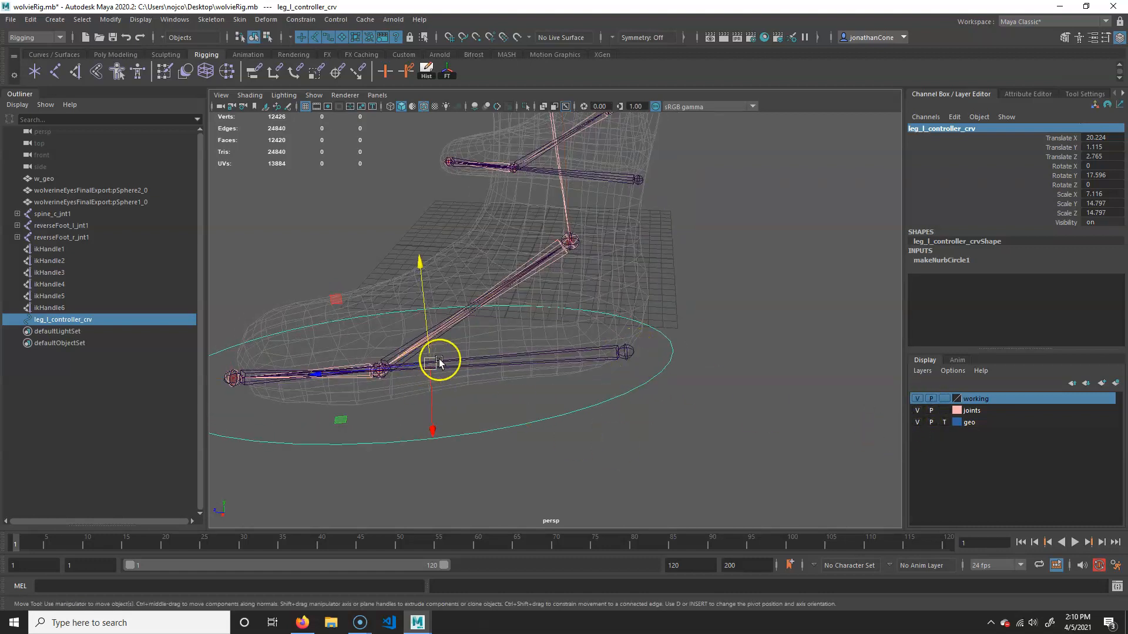
Snap the pivot of leg_l_controller_crv to the heel joint of the left reverse foot
key(d)
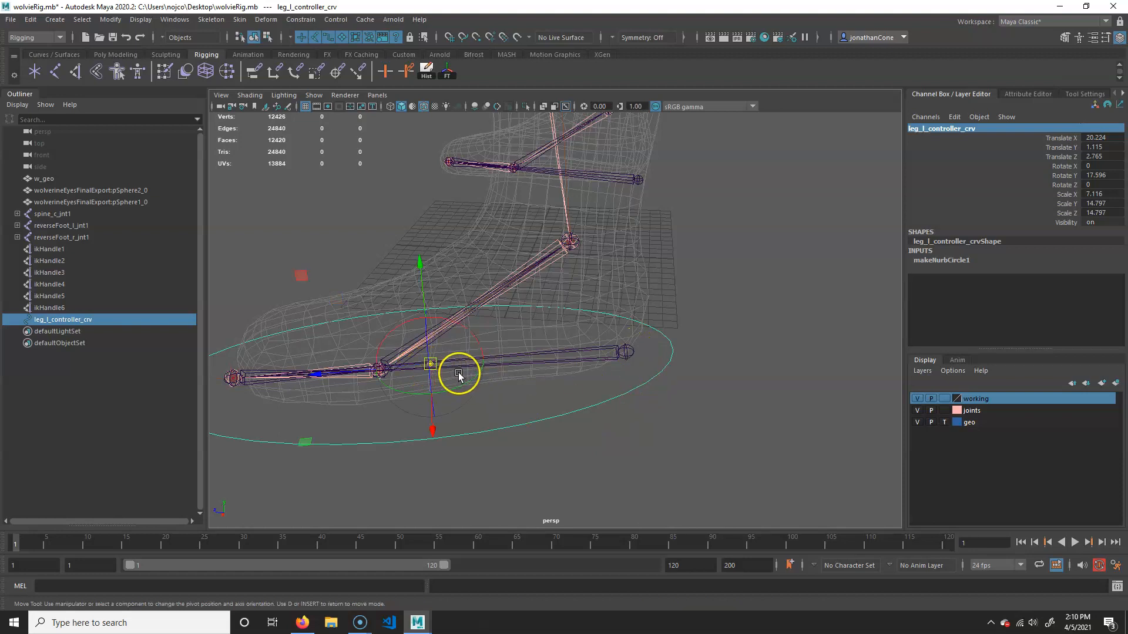
drag(431, 362, 620, 353)
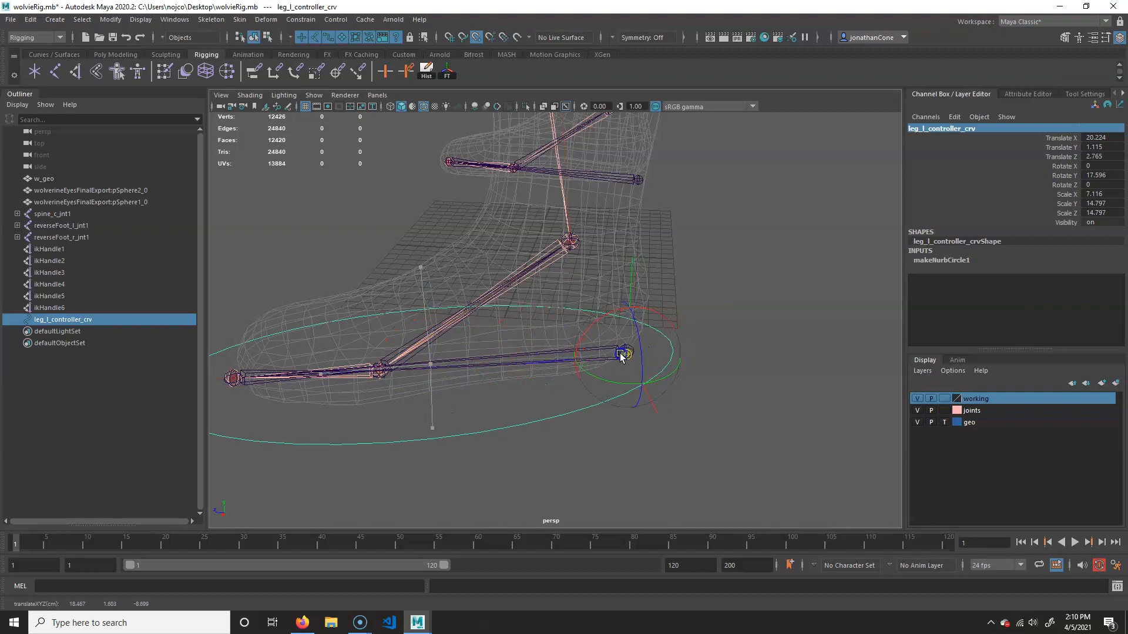
alt+drag(698, 456, 630, 393)
key(d)
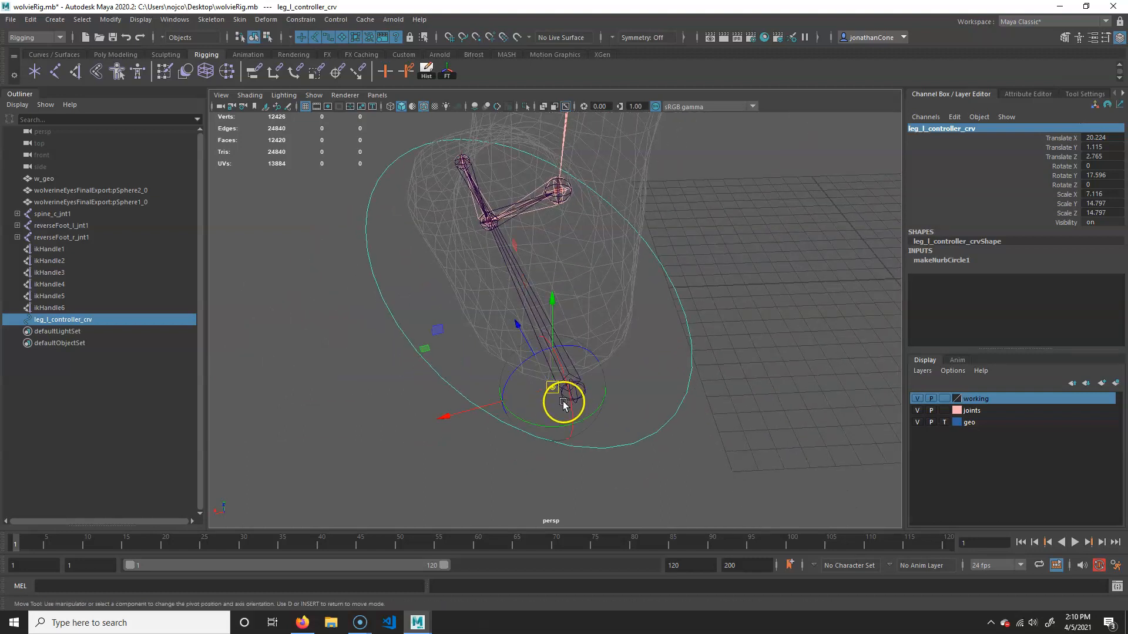
key(d)
alt+drag(627, 496, 608, 367)
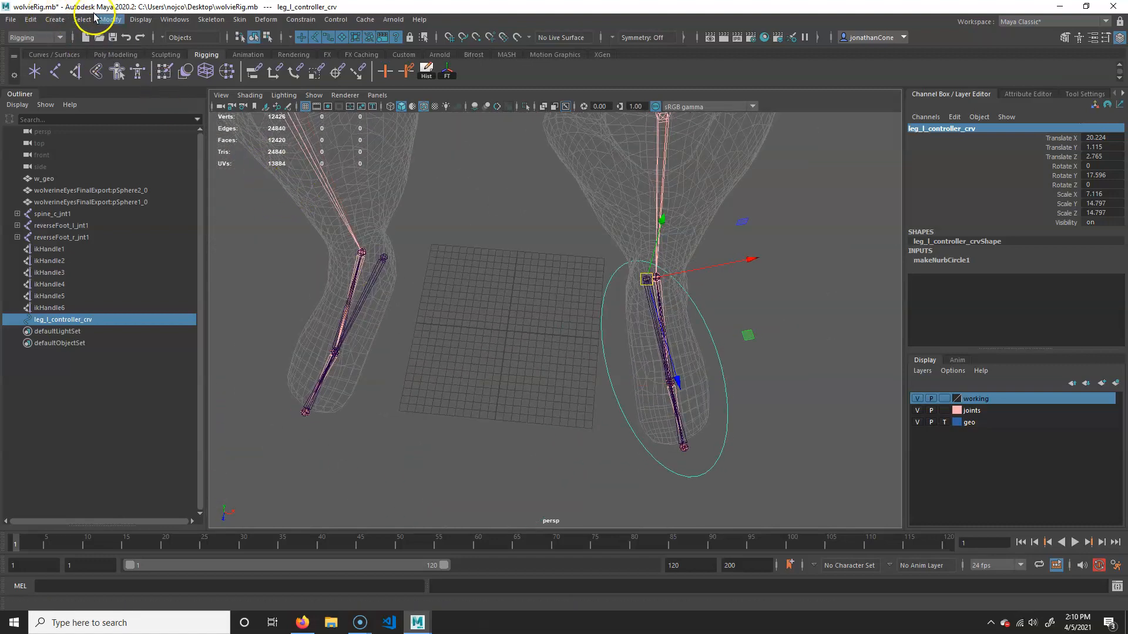
Freeze the transformations of leg_l_controller_crv
click(109, 19)
click(153, 73)
alt+drag(551, 251, 644, 307)
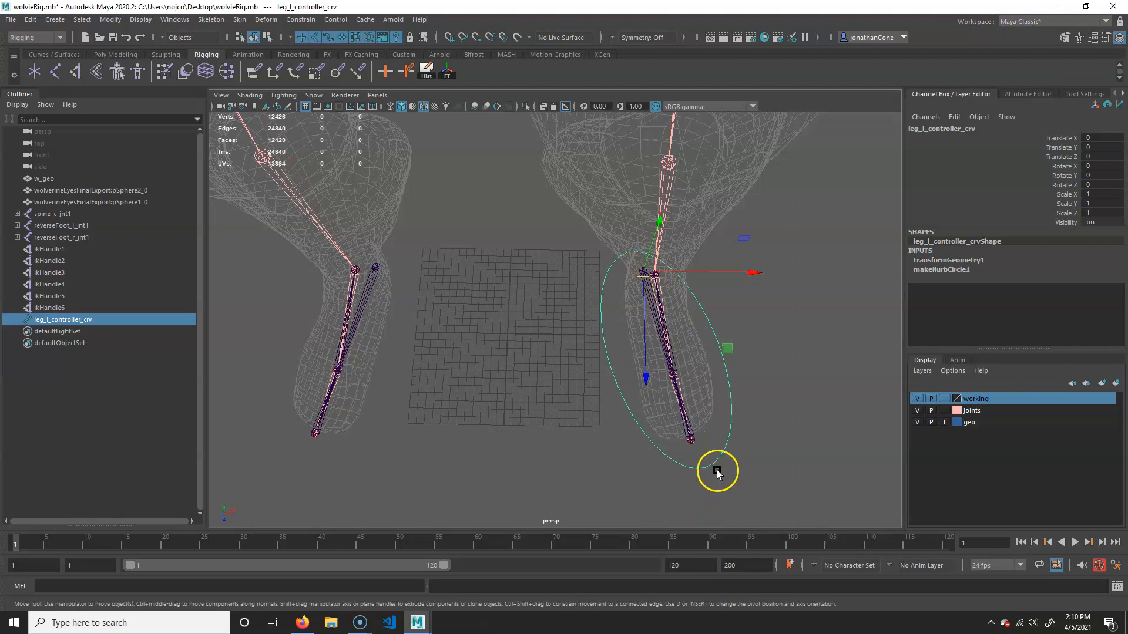
alt+drag(574, 377, 565, 256)
alt+drag(568, 335, 551, 395)
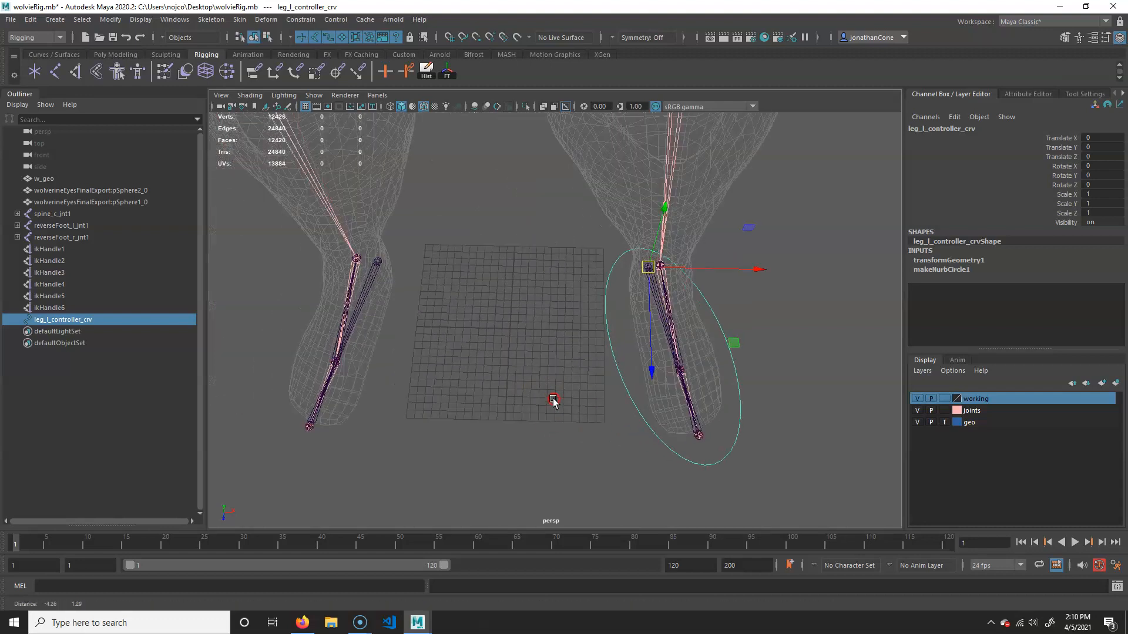
Create an empty group and snap its pivot to the left reverse foot's heel joint
click(753, 455)
click(480, 344)
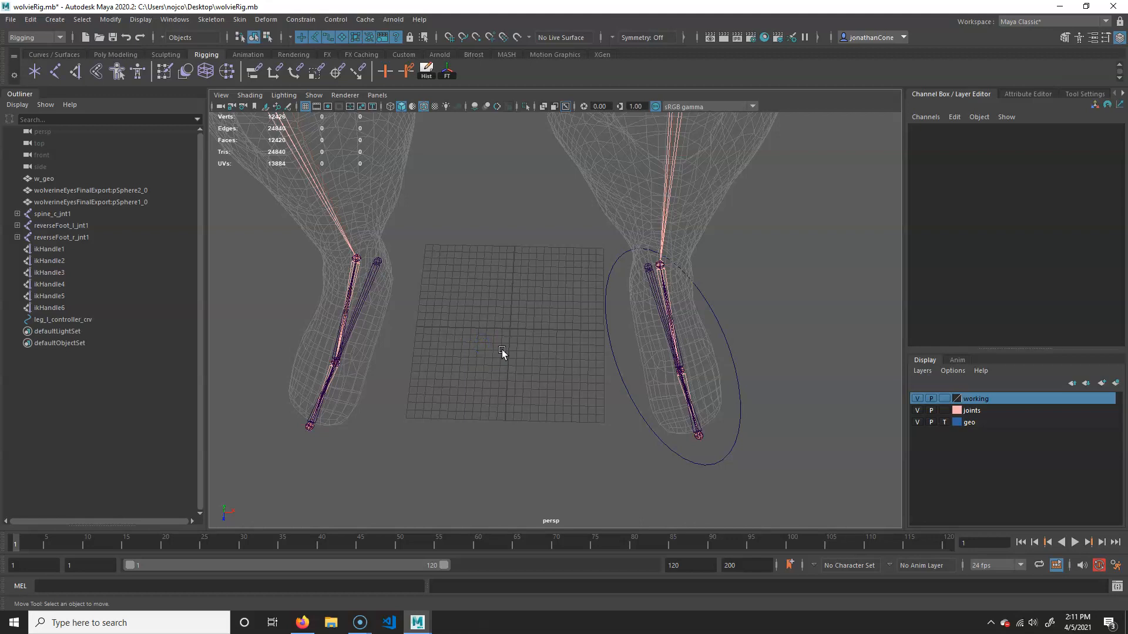
key(ctrl+g)
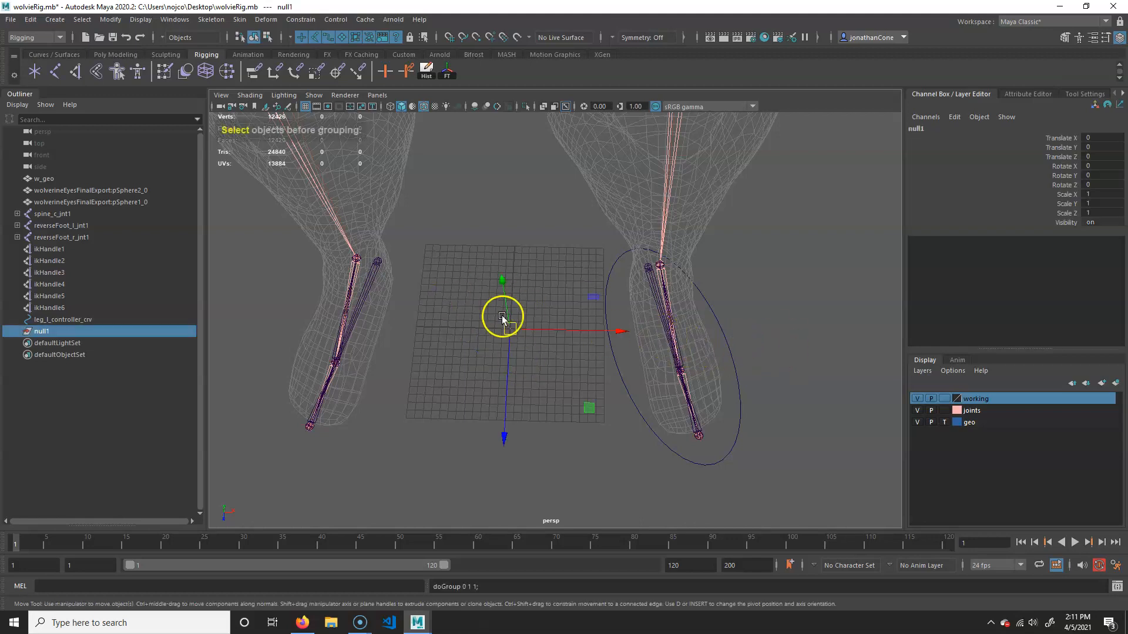
alt+drag(503, 373, 642, 324)
key(d)
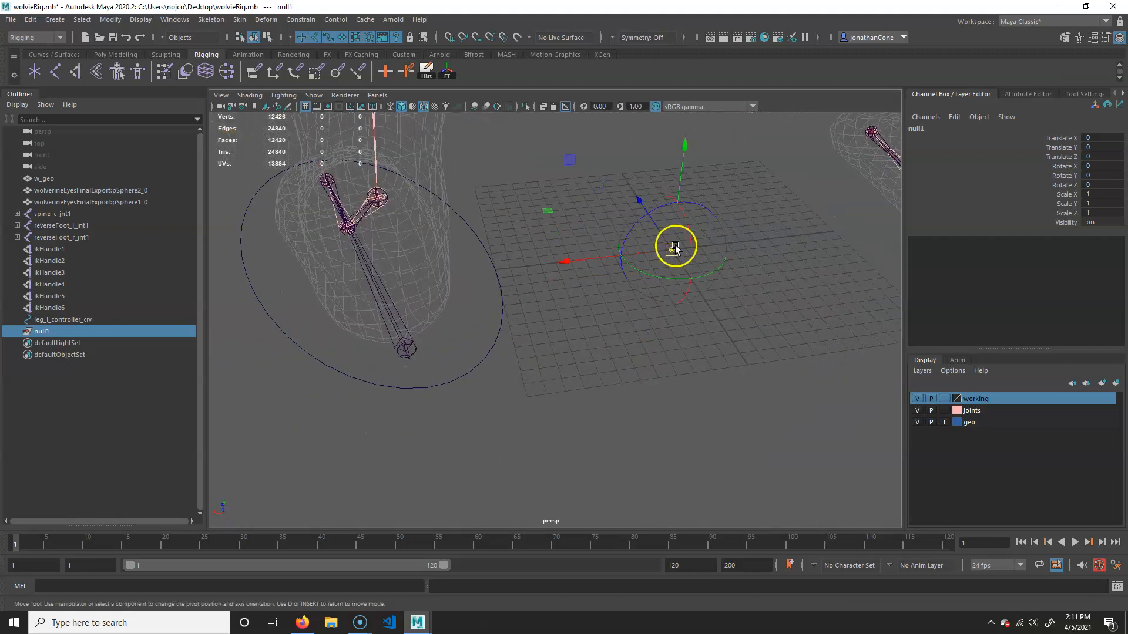
drag(674, 249, 576, 277)
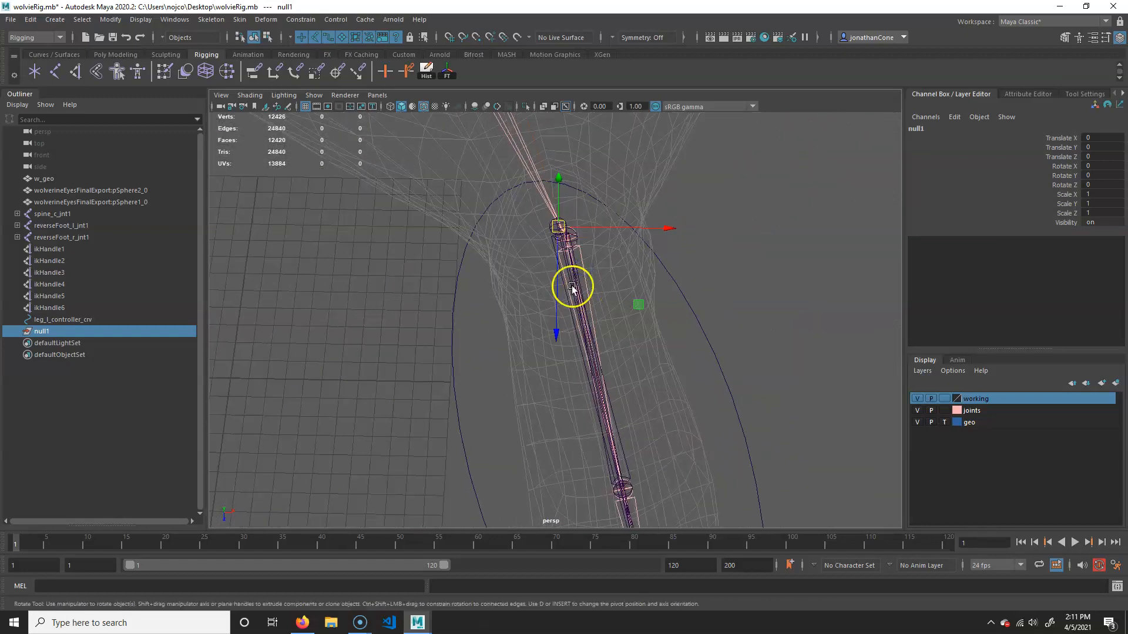
Rotate the empty group about 17.6° in Y to align it with the left foot
drag(599, 327, 626, 322)
scroll(566, 349, down, 5)
alt+drag(565, 350, 557, 314)
alt+drag(642, 388, 615, 398)
click(739, 347)
Parent leg_l_controller_crv under null1
alt+drag(686, 465, 615, 465)
alt+right_drag(615, 467, 567, 349)
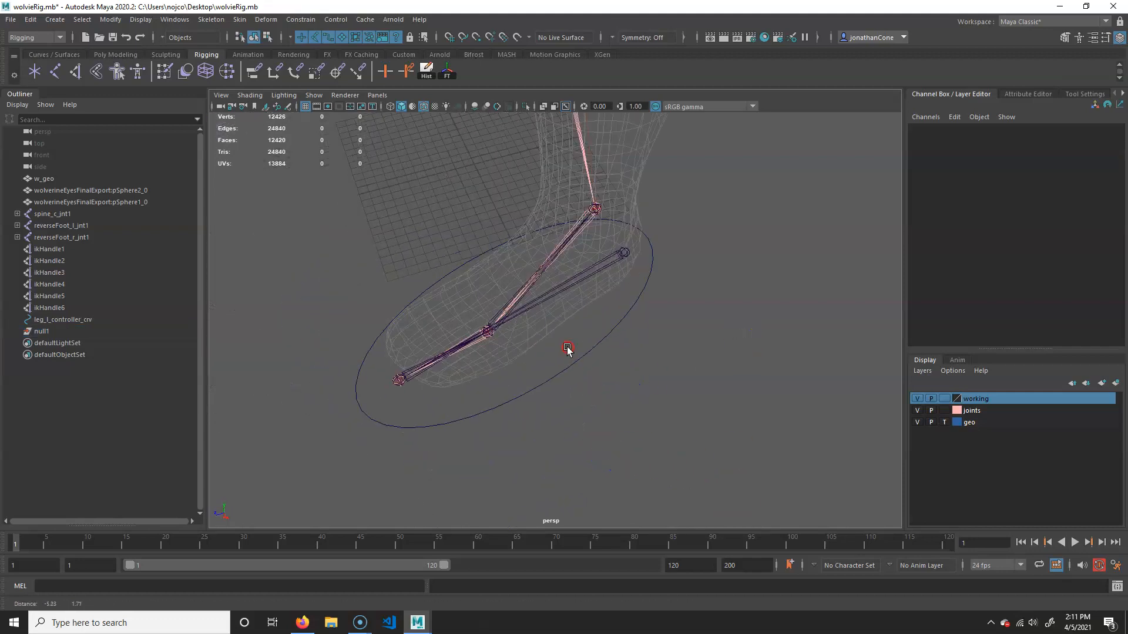
drag(607, 361, 605, 360)
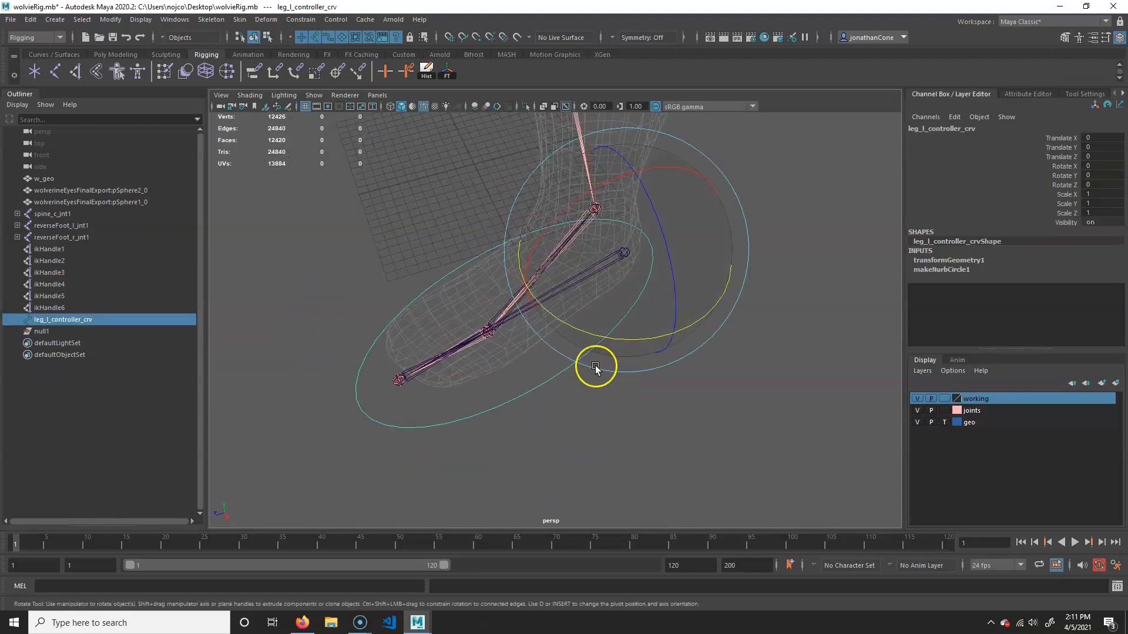
ctrl+click(42, 332)
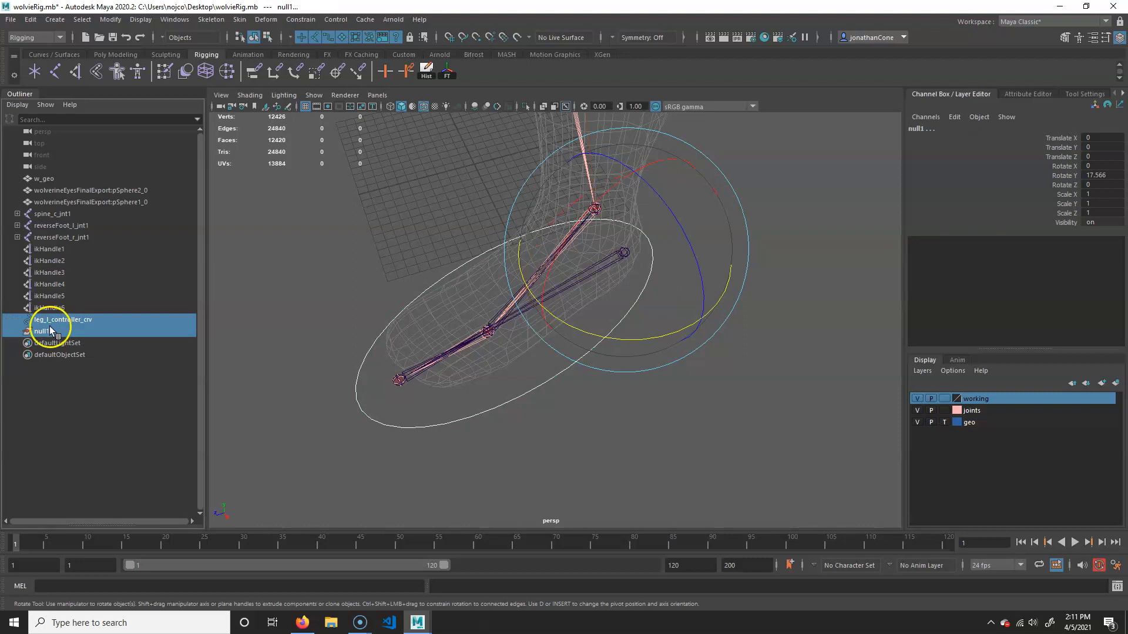
key(p)
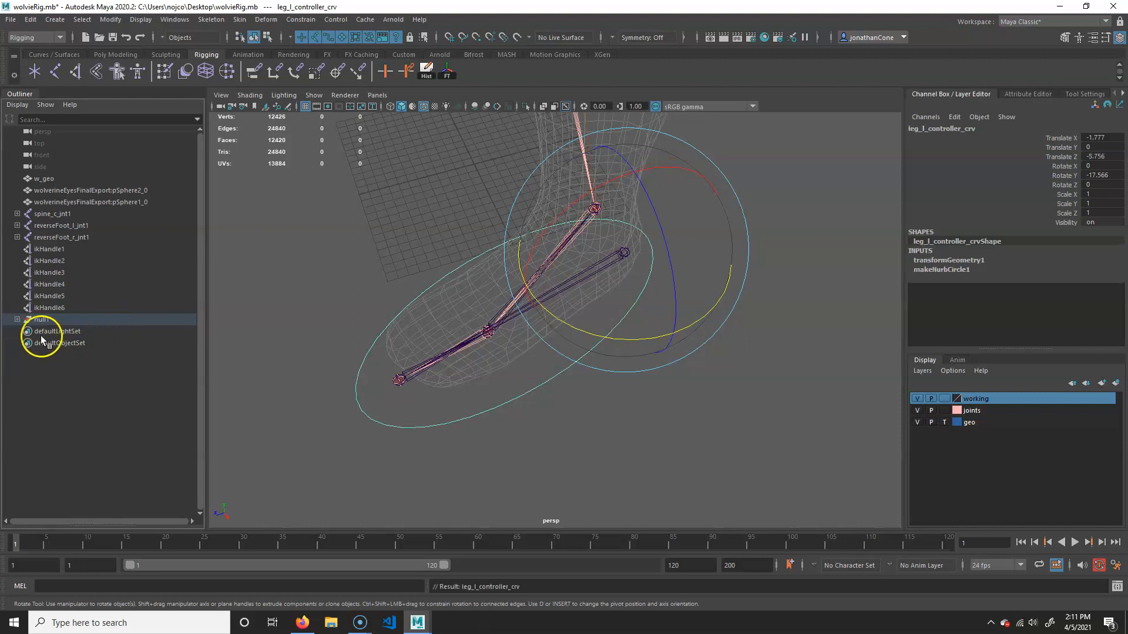
alt+drag(705, 350, 612, 423)
Freeze the transformations of leg_l_controller_crv again, this time as a child of null1
alt+drag(701, 437, 494, 282)
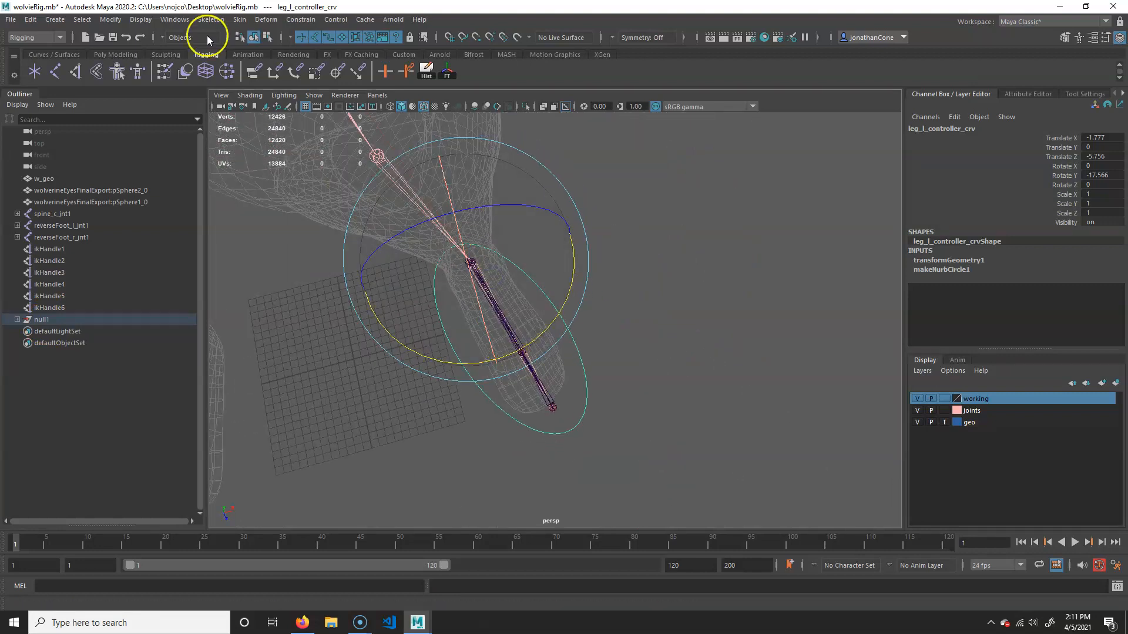
click(111, 19)
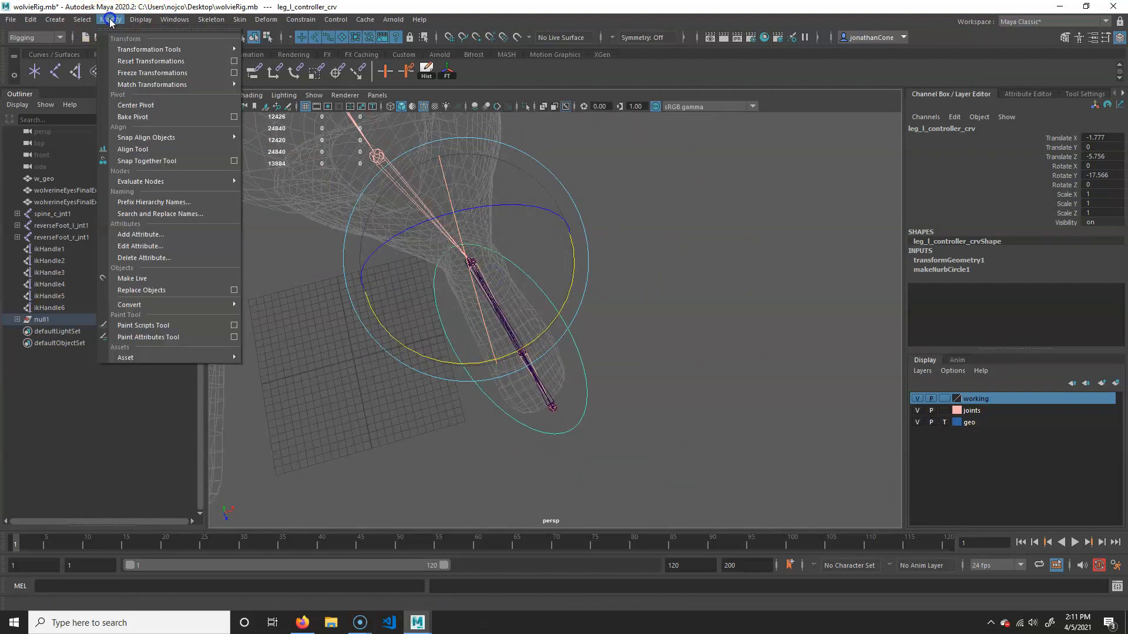
click(130, 74)
alt+drag(491, 259, 576, 383)
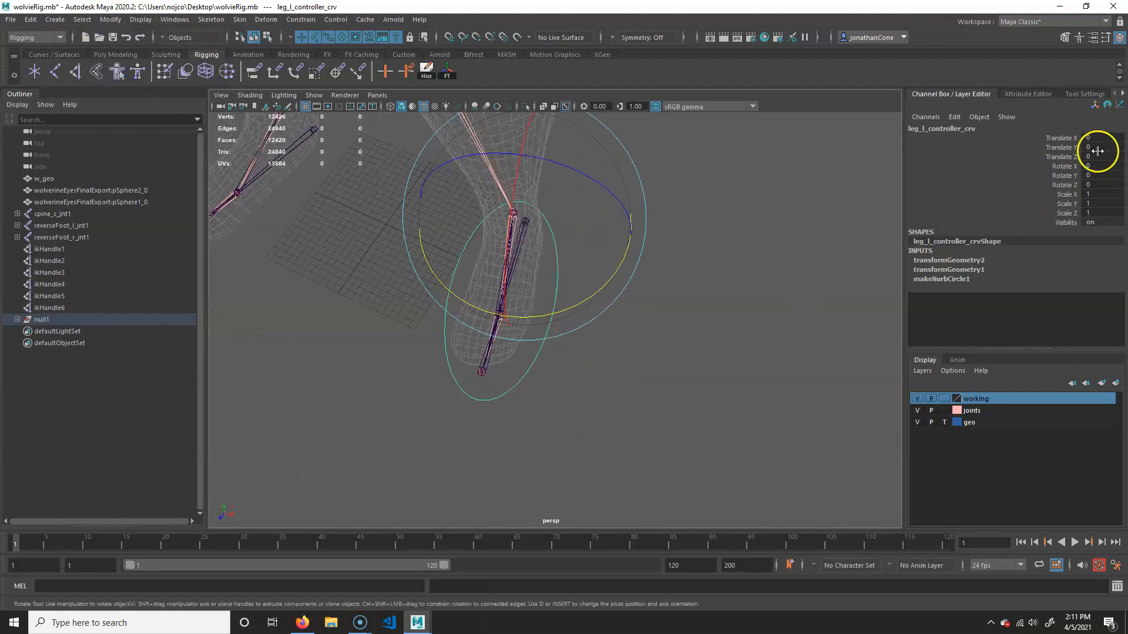
alt+drag(471, 370, 702, 336)
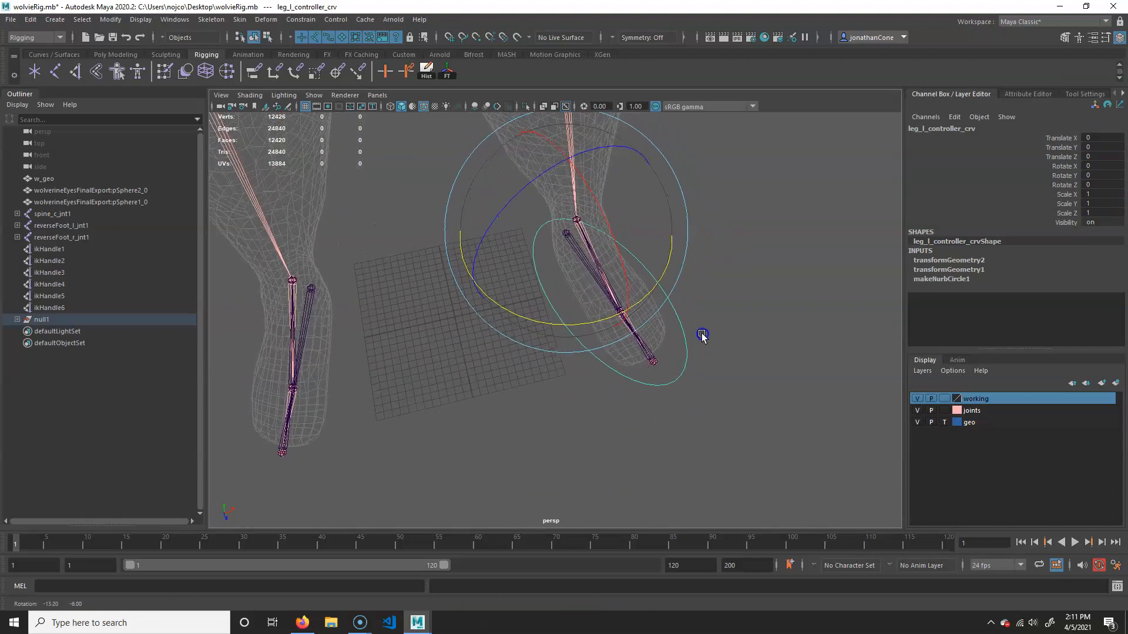
Delete the construction history of leg_l_controller_crv
click(30, 20)
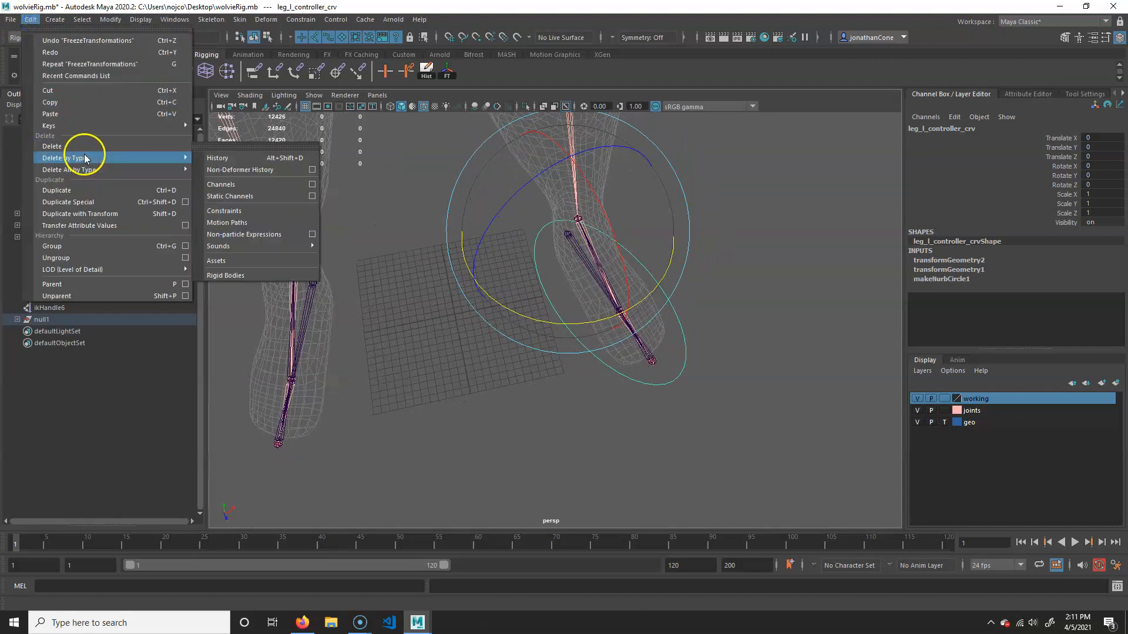
mouse_move(75, 171)
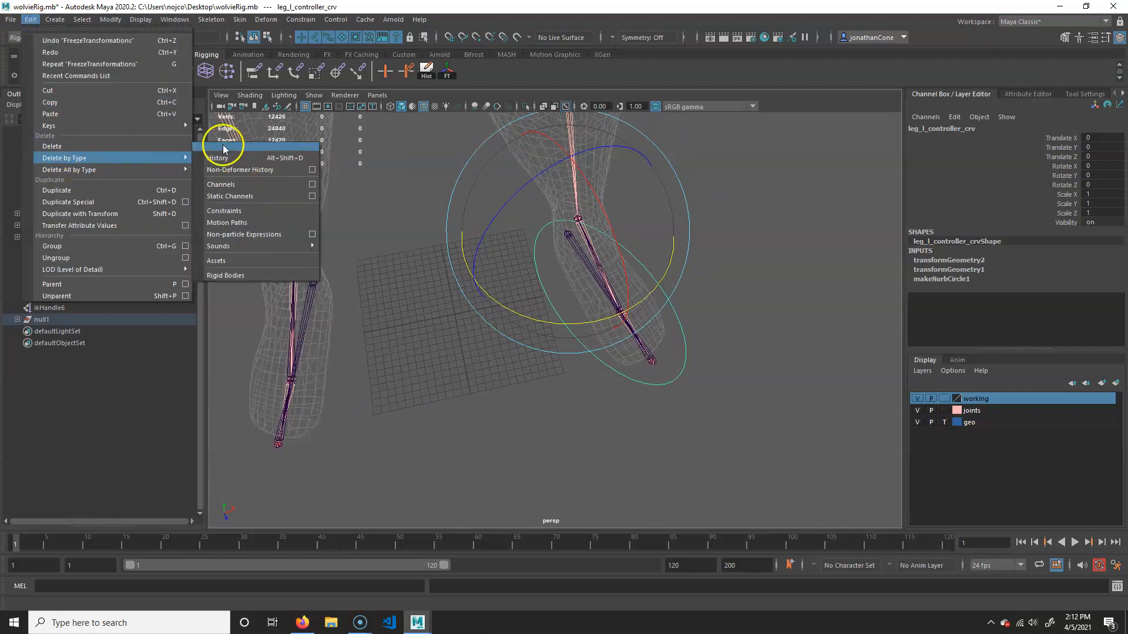
click(250, 158)
alt+drag(699, 356, 728, 350)
click(687, 372)
key(ctrl+z)
Compare the transform values of the left foot control curve with those of its parent null1
alt+drag(781, 403, 323, 394)
alt+drag(686, 423, 702, 458)
click(843, 372)
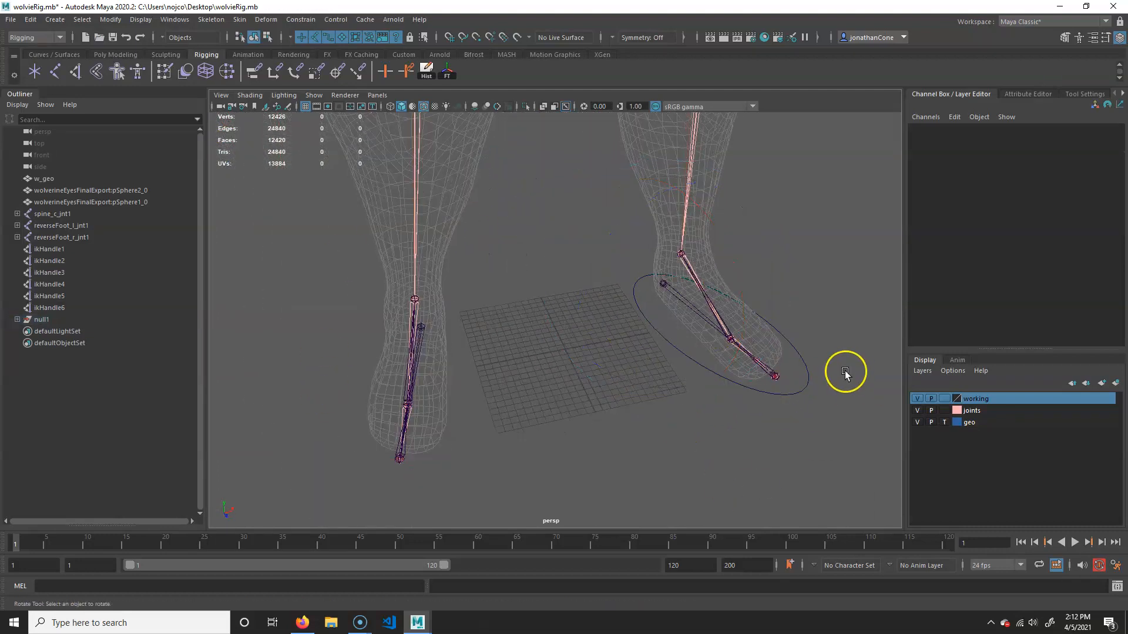
drag(803, 378, 646, 302)
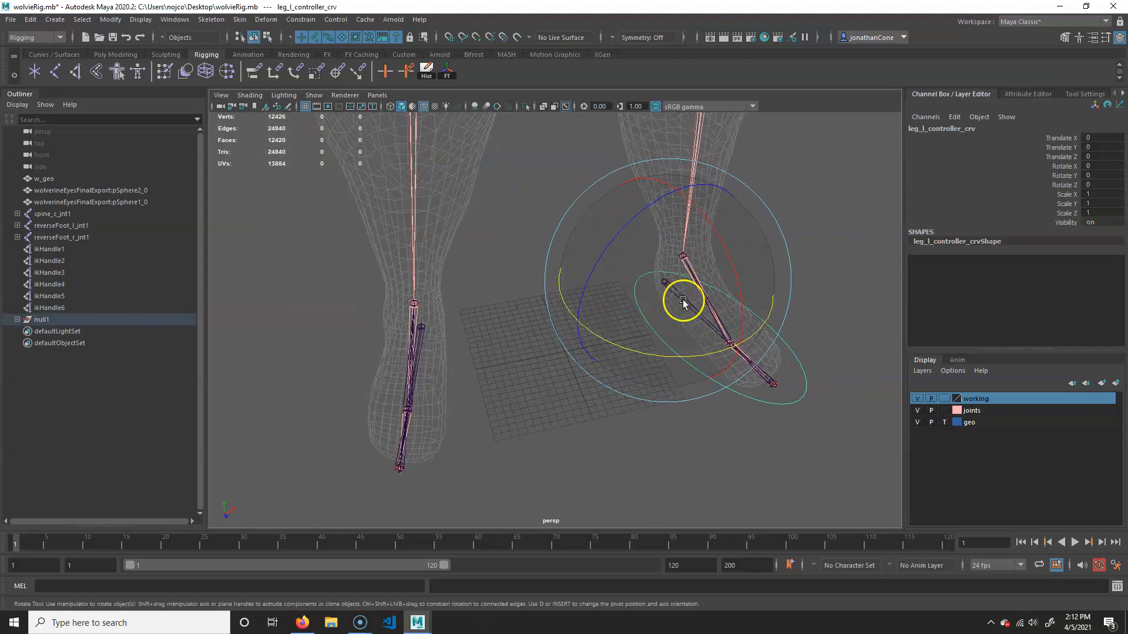
click(42, 320)
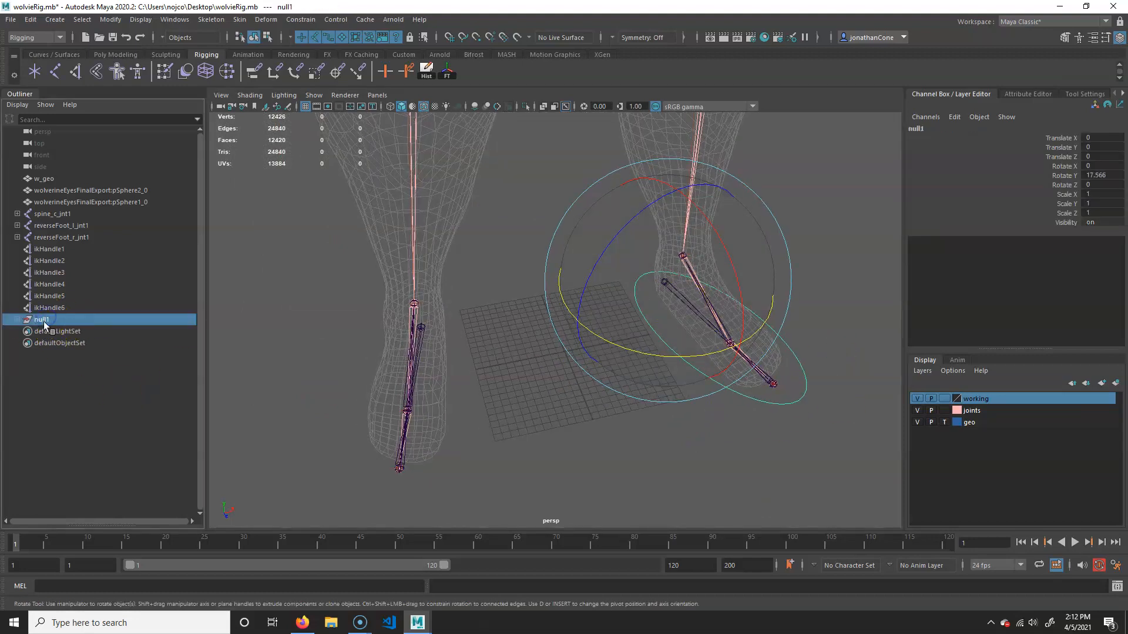
click(796, 377)
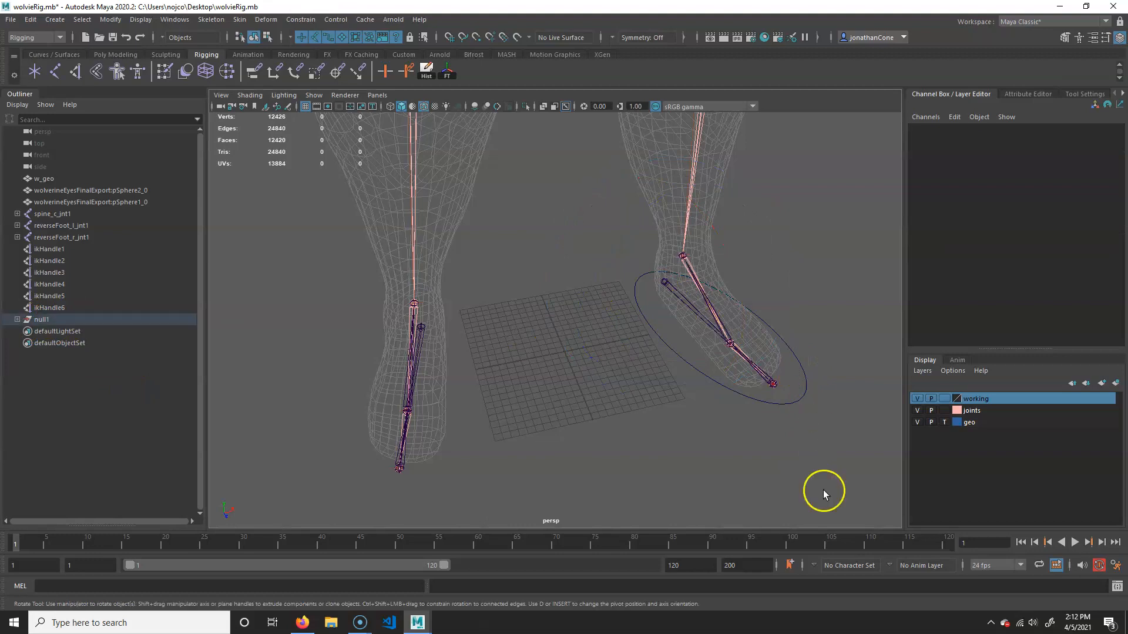
key(Up)
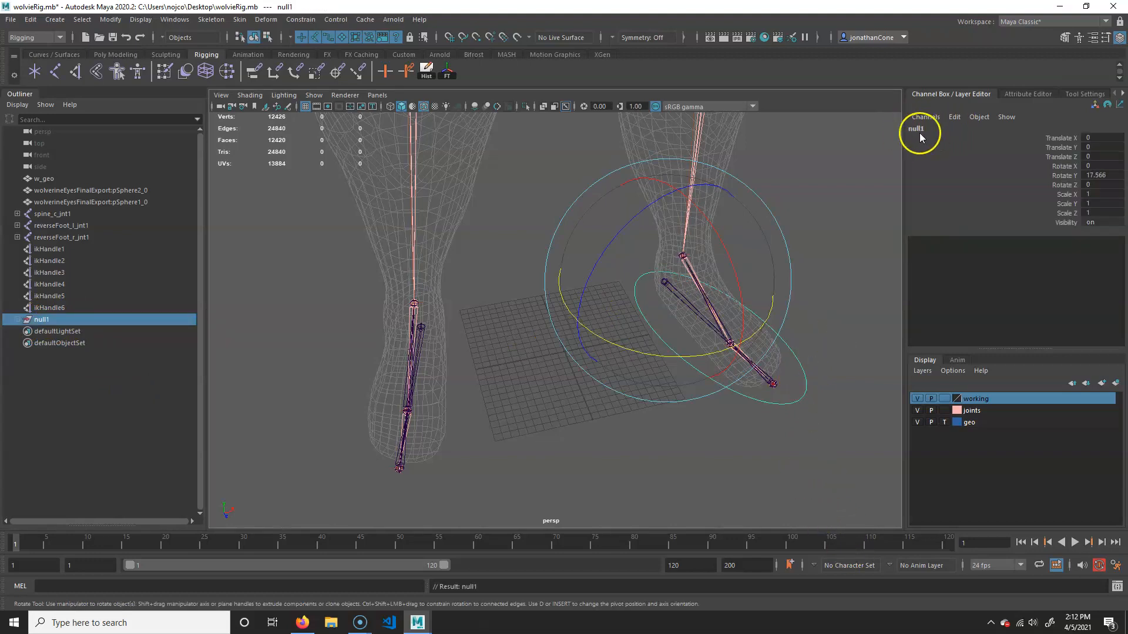
click(302, 623)
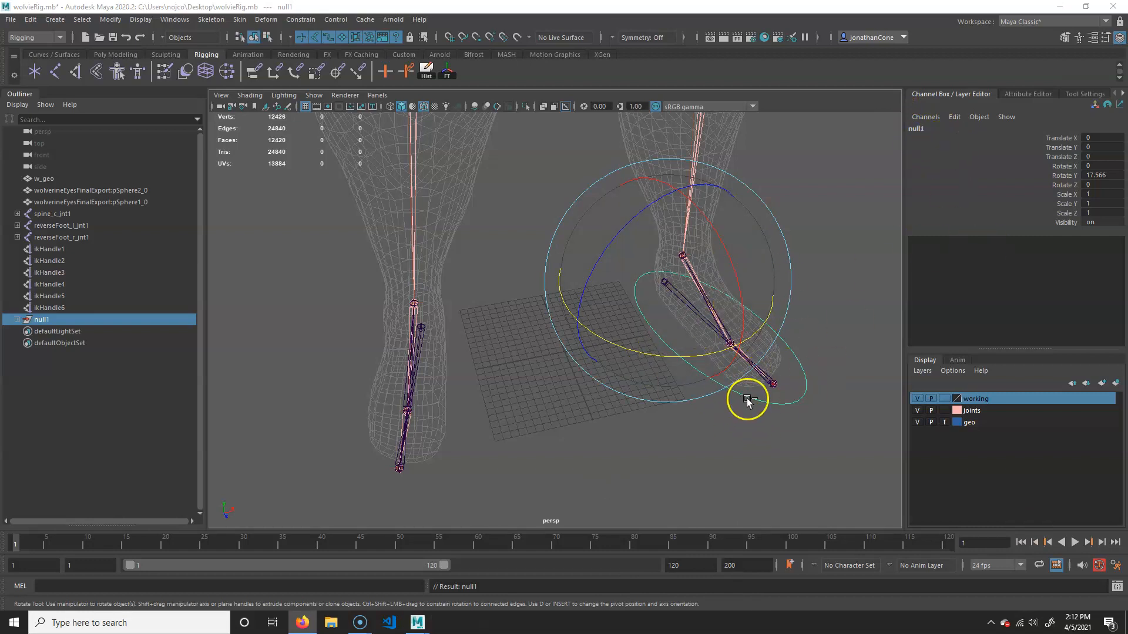
Group null1 together with its foot curve under a new group pivoting at the world origin
drag(720, 373, 744, 353)
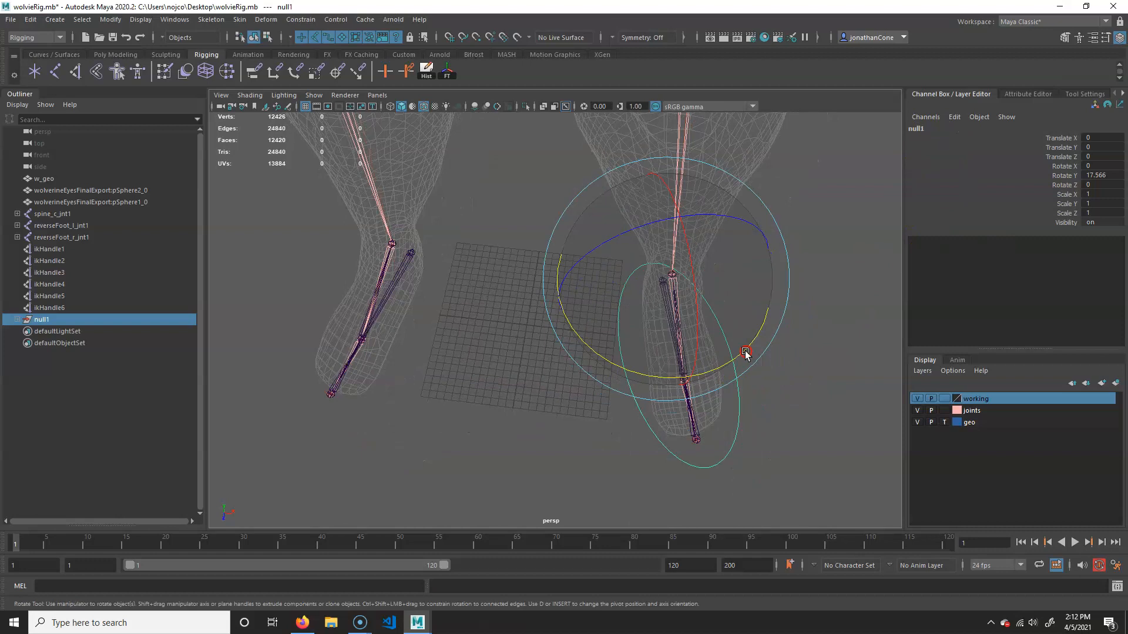
key(ctrl+g)
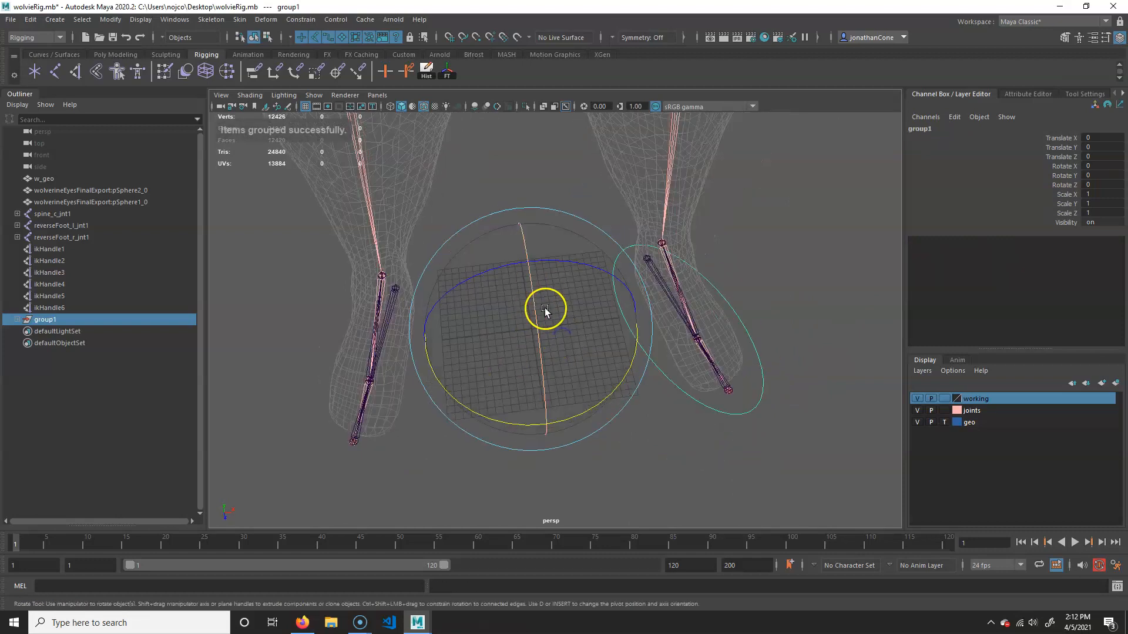
alt+middle_drag(536, 356, 630, 326)
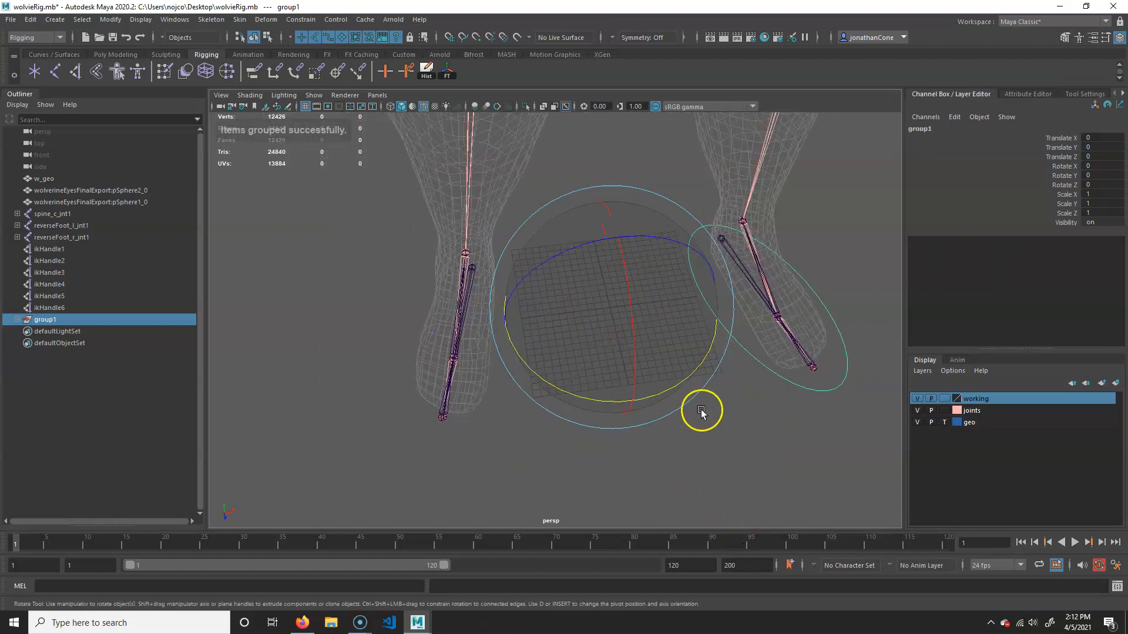
alt+drag(700, 410, 616, 378)
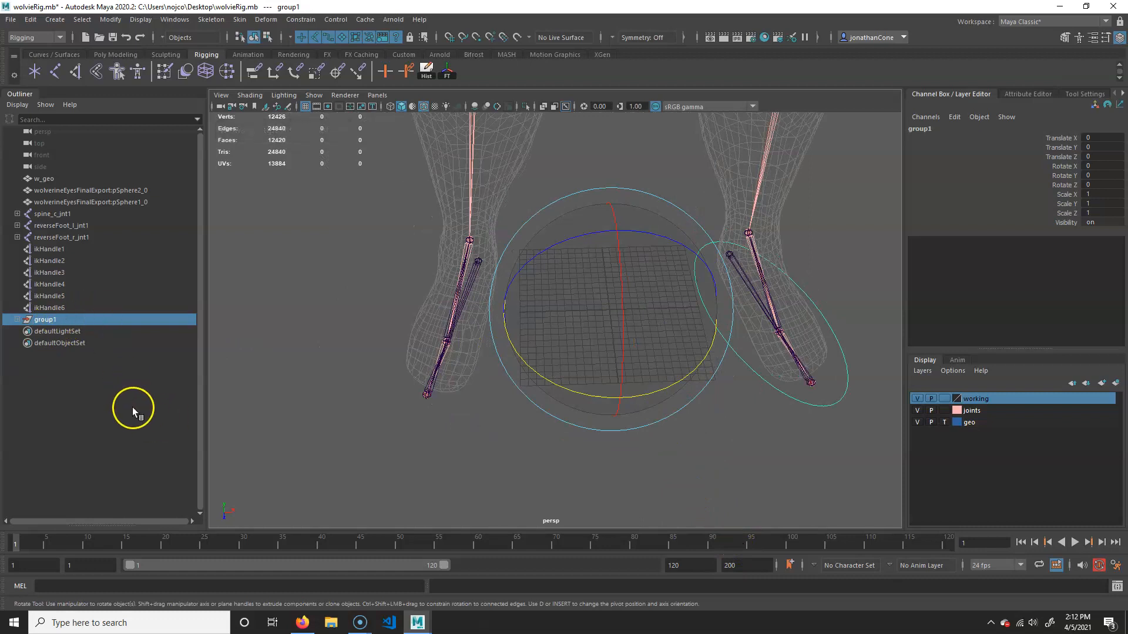
Duplicate group1 and set the copy's Scale X to -1 to mirror the foot control onto the right foot
key(ctrl+d)
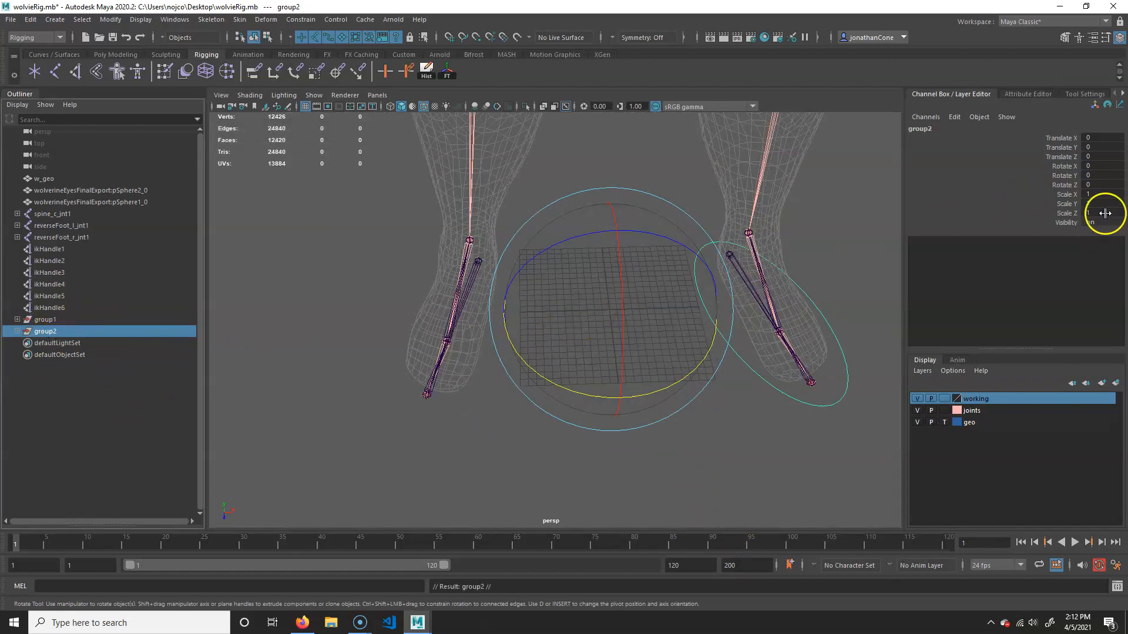
click(1108, 194)
text(-1)
key(Return)
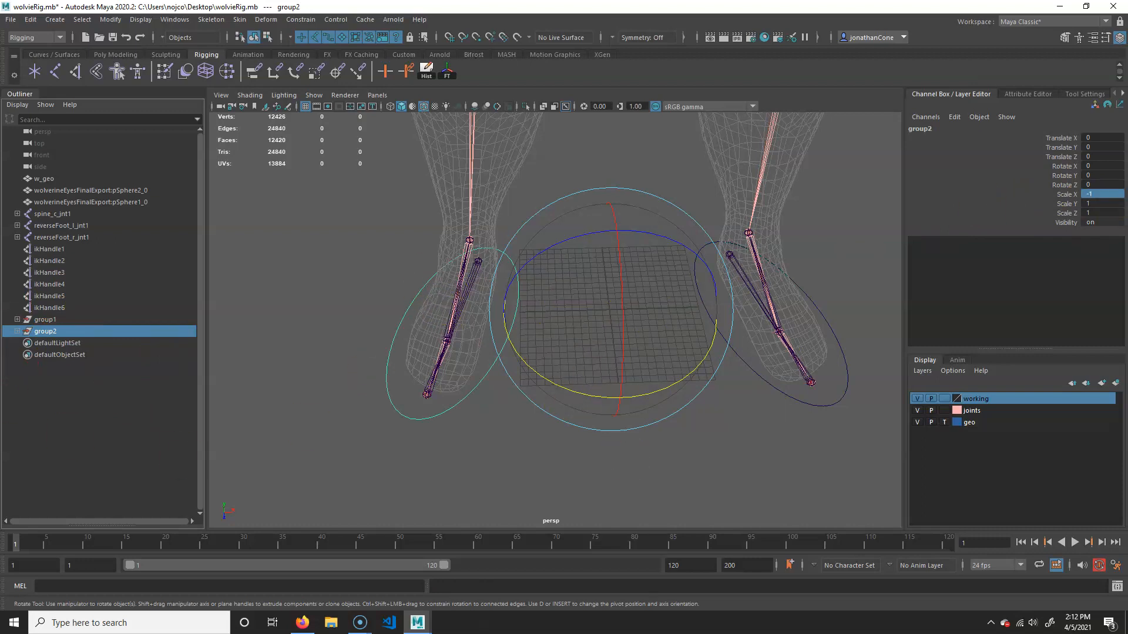
Unparent the mirrored null1 with its foot curve from group2
click(17, 332)
click(25, 344)
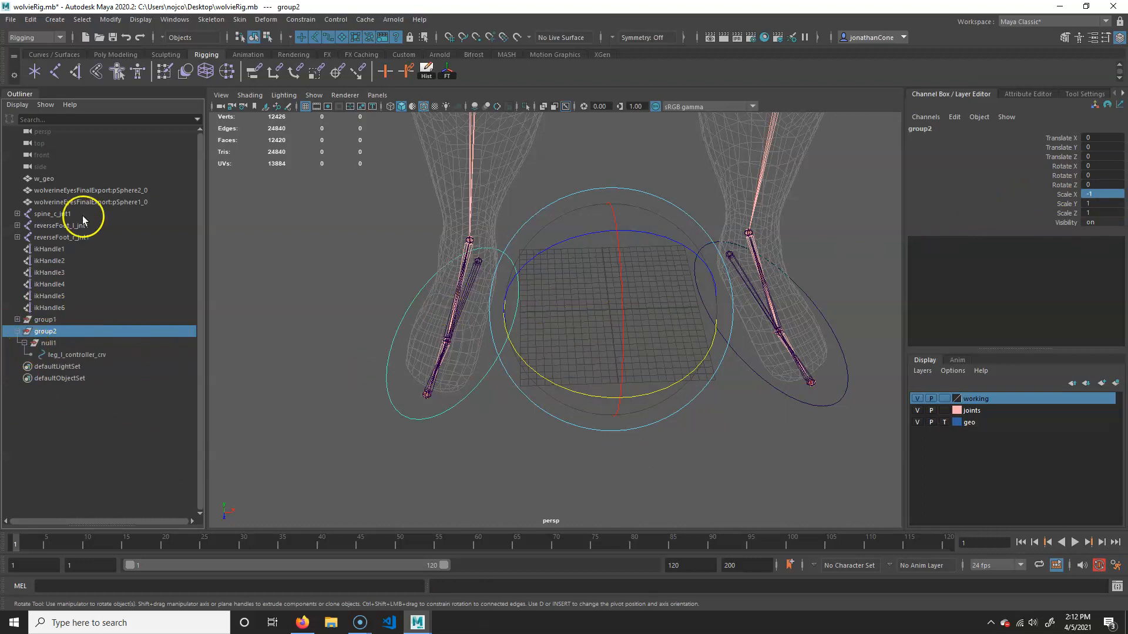
click(48, 344)
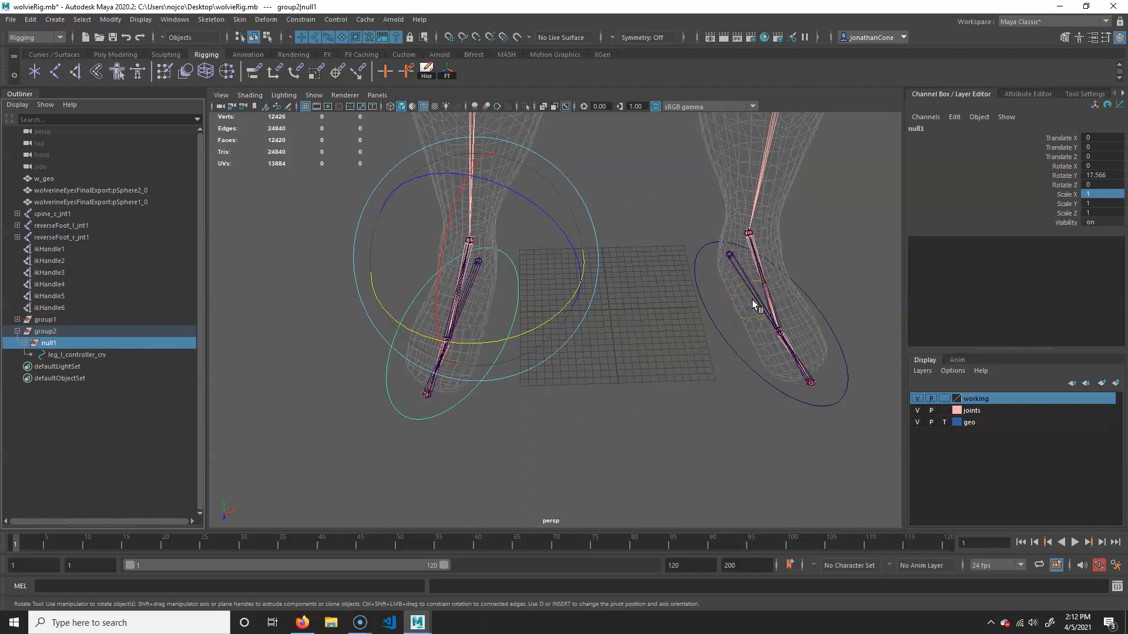
key(shift+p)
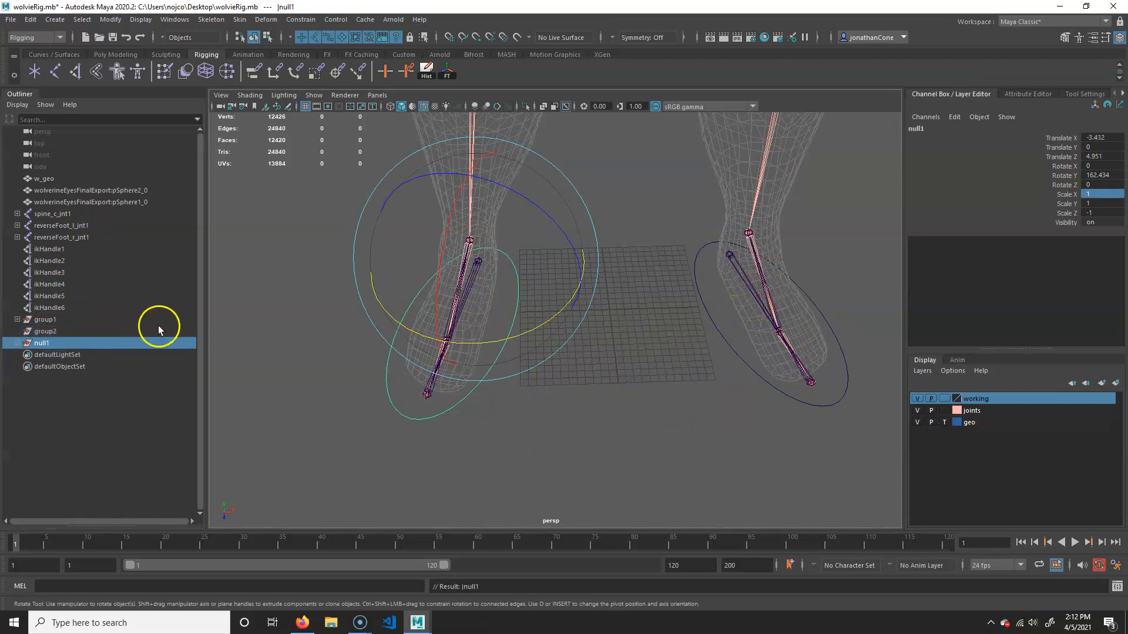
Delete the empty group2 and check the transforms of the right foot curve and its parent null
click(59, 332)
key(Delete)
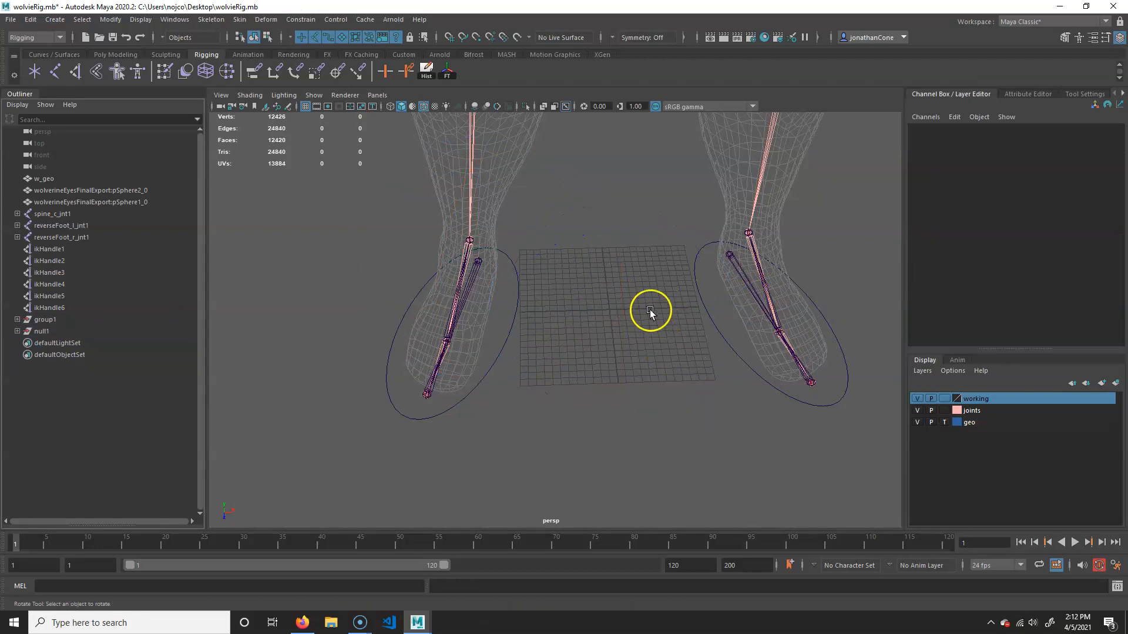
drag(512, 319, 592, 409)
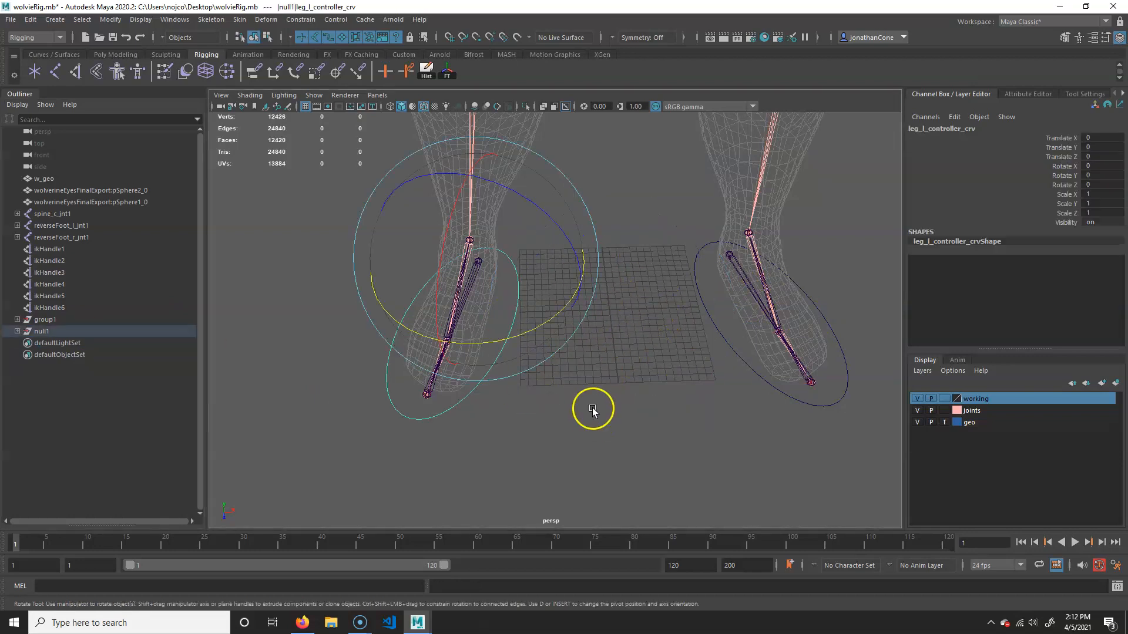
key(Up)
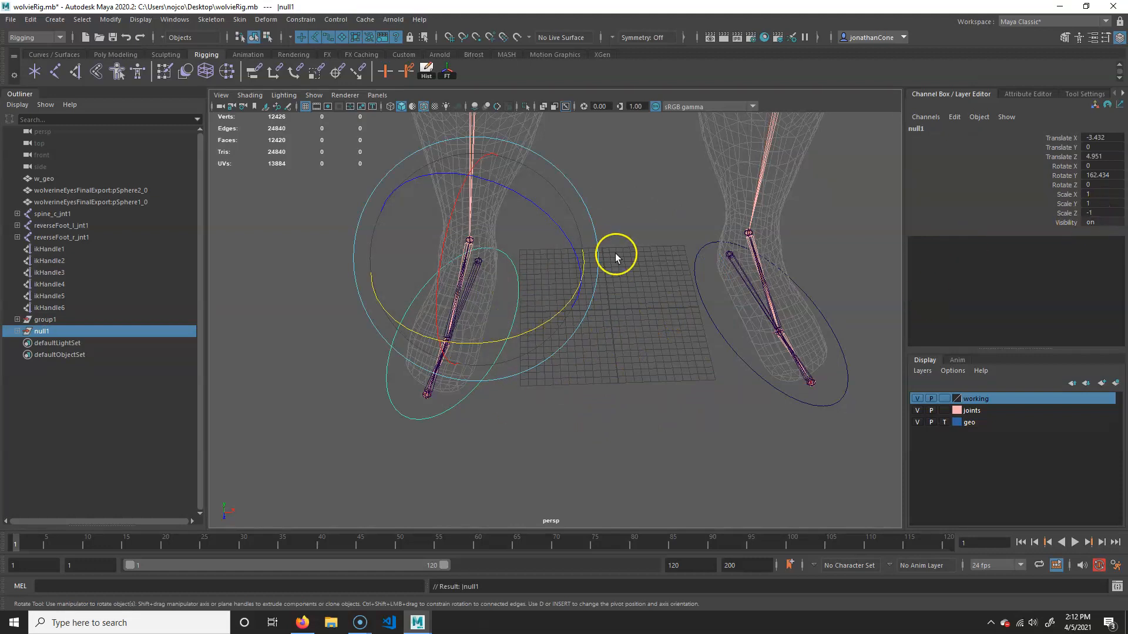
alt+drag(597, 348, 456, 394)
click(453, 395)
alt+drag(390, 412, 511, 385)
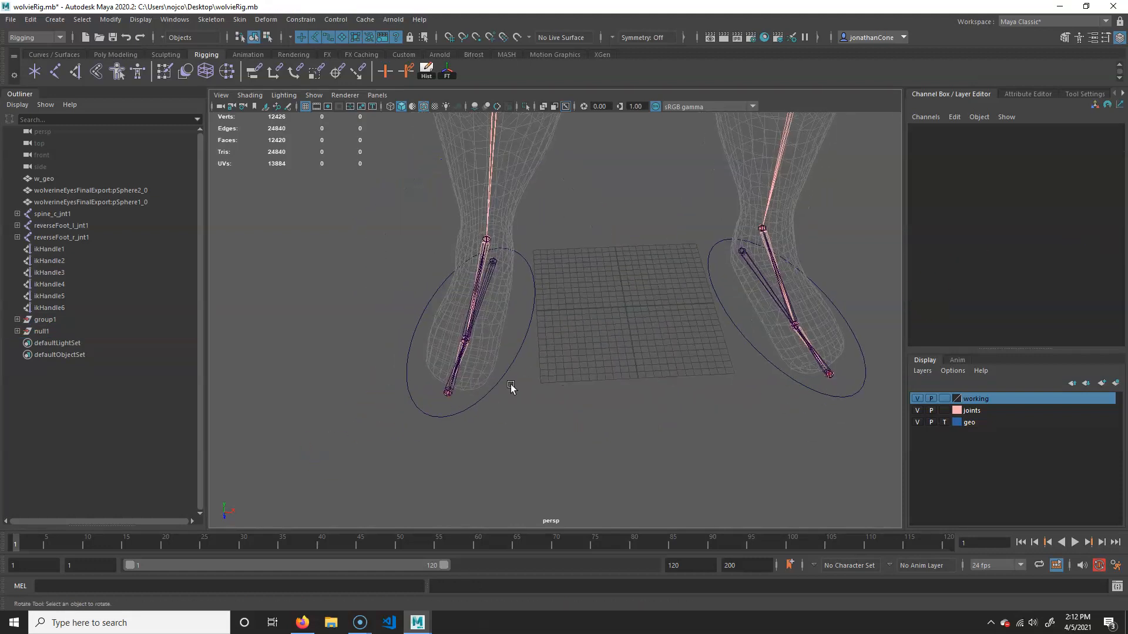
Unparent the left foot's null1 from group1 and delete the emptied group1
click(51, 323)
click(17, 320)
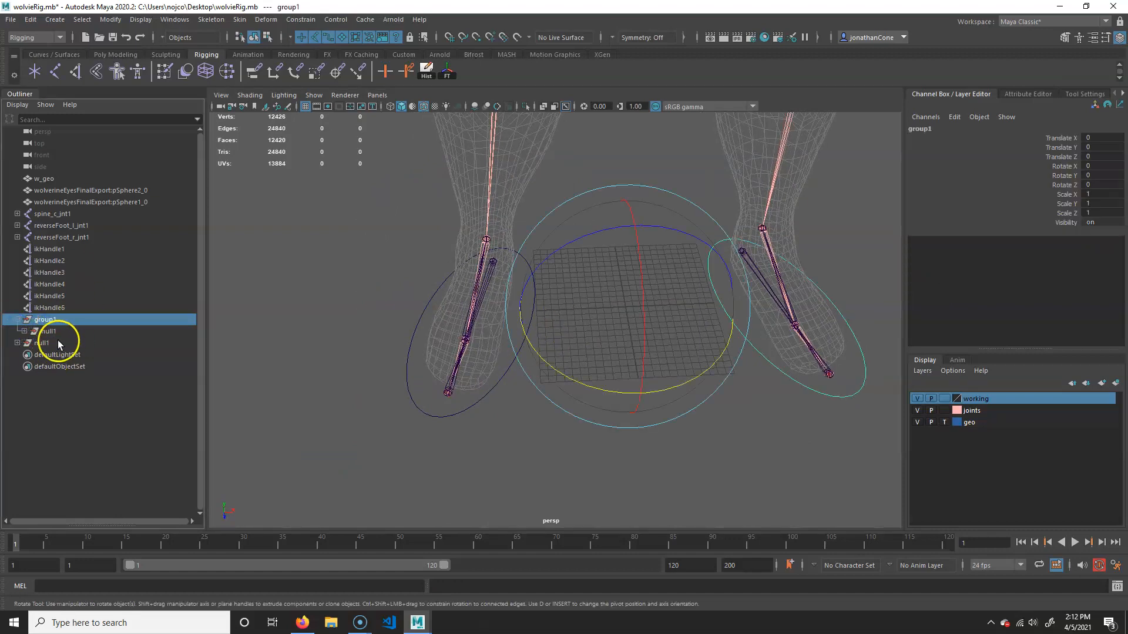
click(51, 331)
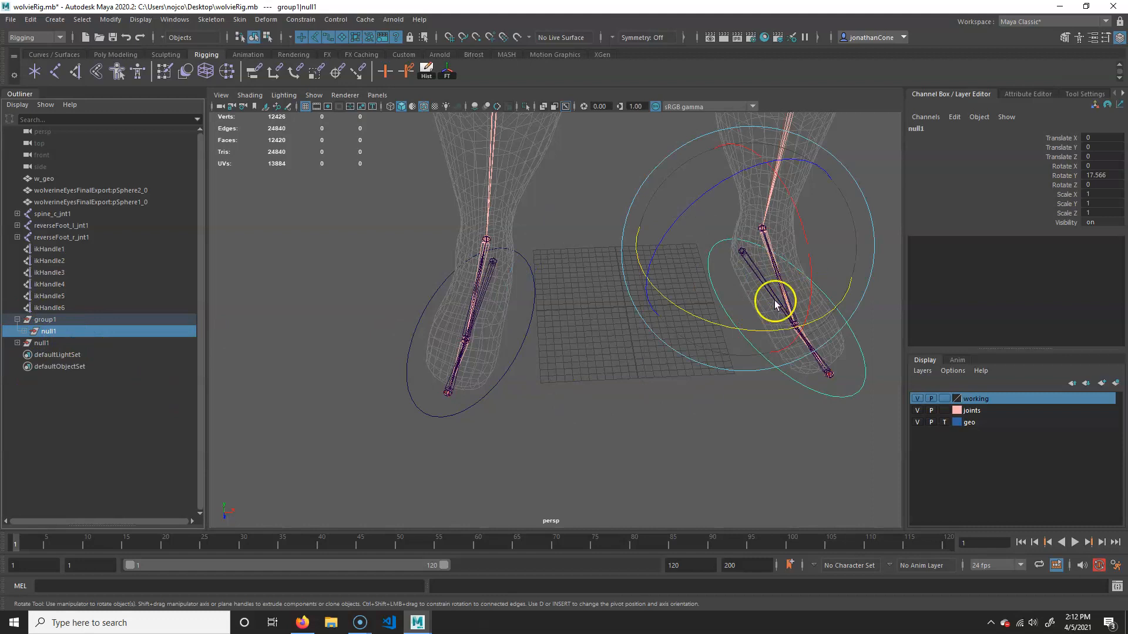
key(shift+p)
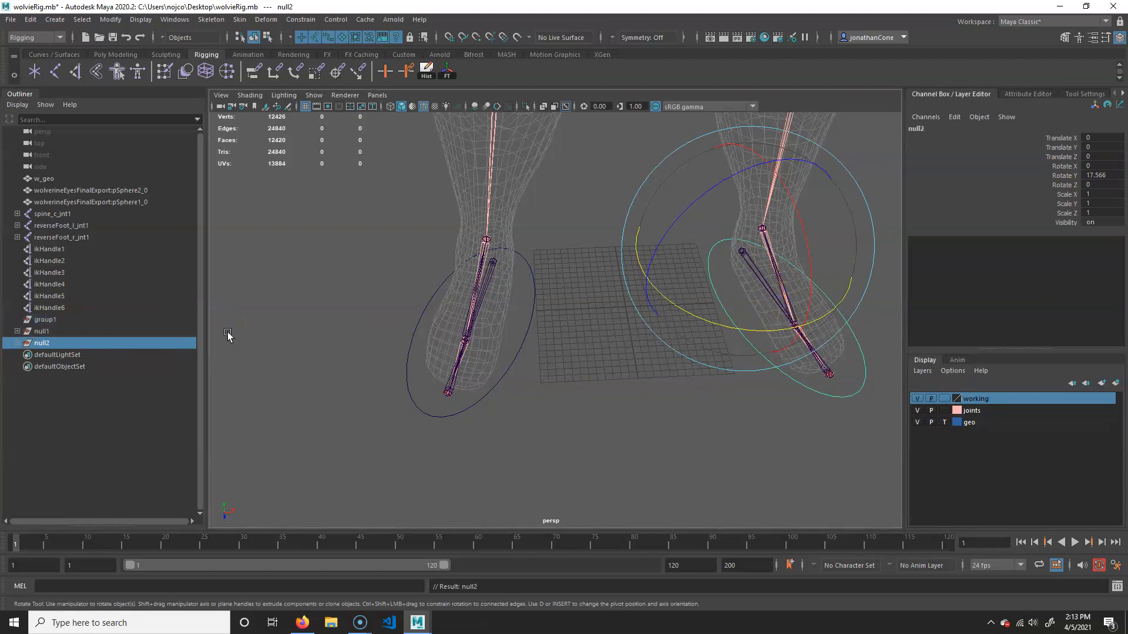
click(59, 320)
key(Delete)
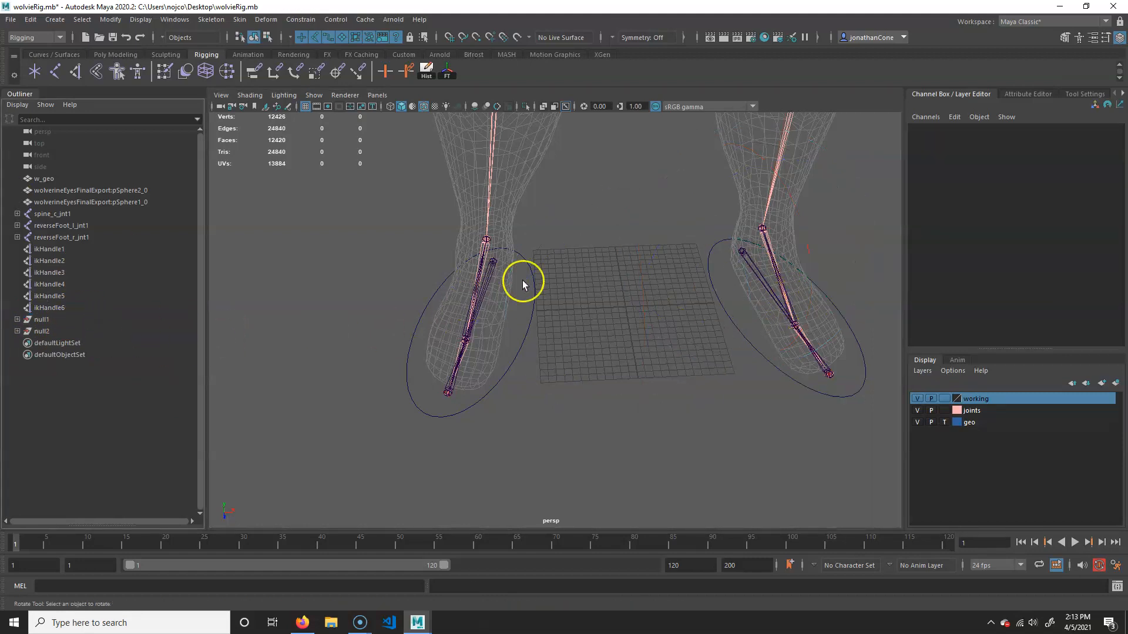
Examine the foot control curves and reverse foot joints on both legs from several angles
click(512, 302)
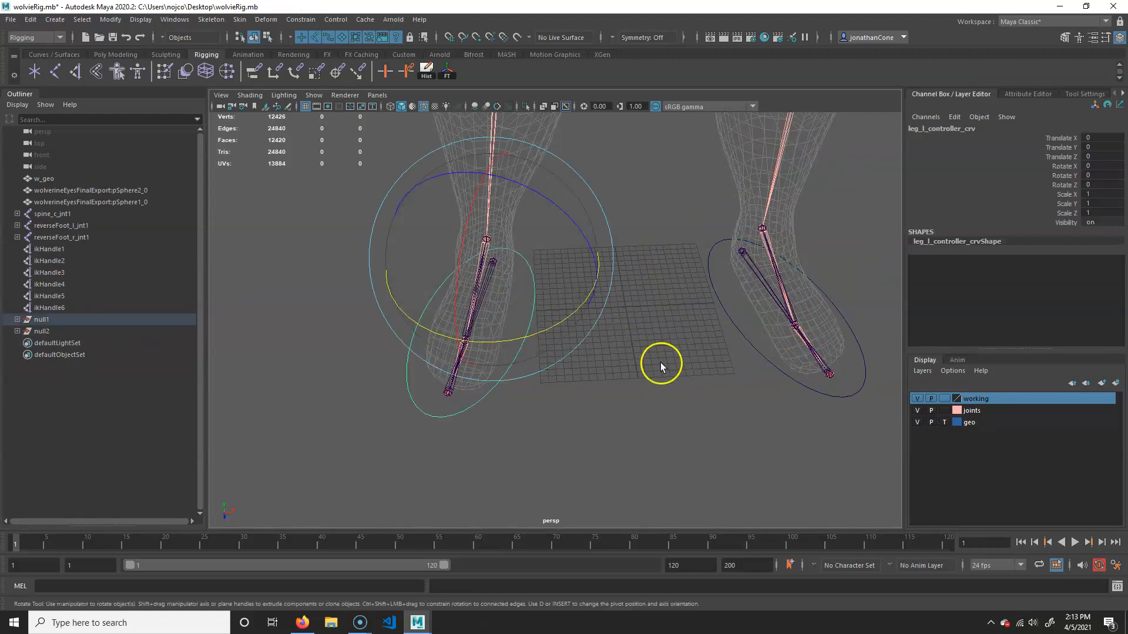
alt+right_drag(660, 368, 547, 325)
alt+drag(546, 325, 568, 344)
alt+right_drag(568, 344, 663, 366)
alt+drag(664, 365, 609, 377)
click(658, 316)
alt+right_drag(567, 348, 627, 365)
alt+drag(627, 364, 662, 362)
alt+right_drag(662, 362, 649, 360)
alt+drag(652, 390, 605, 395)
alt+right_drag(604, 395, 673, 313)
alt+drag(467, 245, 740, 245)
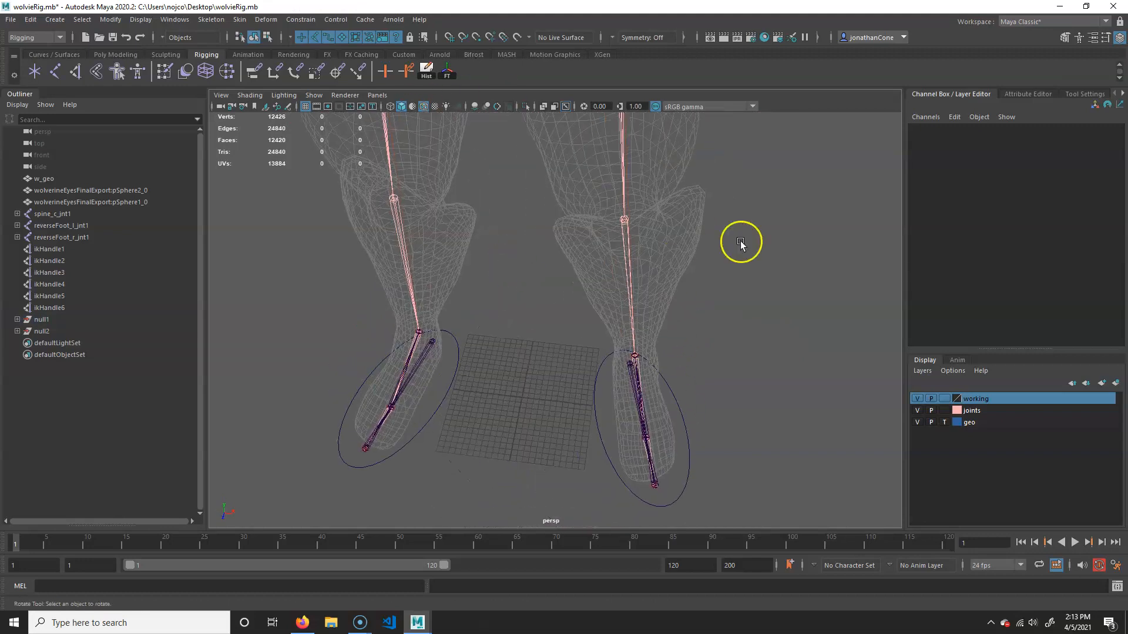
alt+right_drag(773, 341, 688, 336)
alt+drag(688, 336, 579, 320)
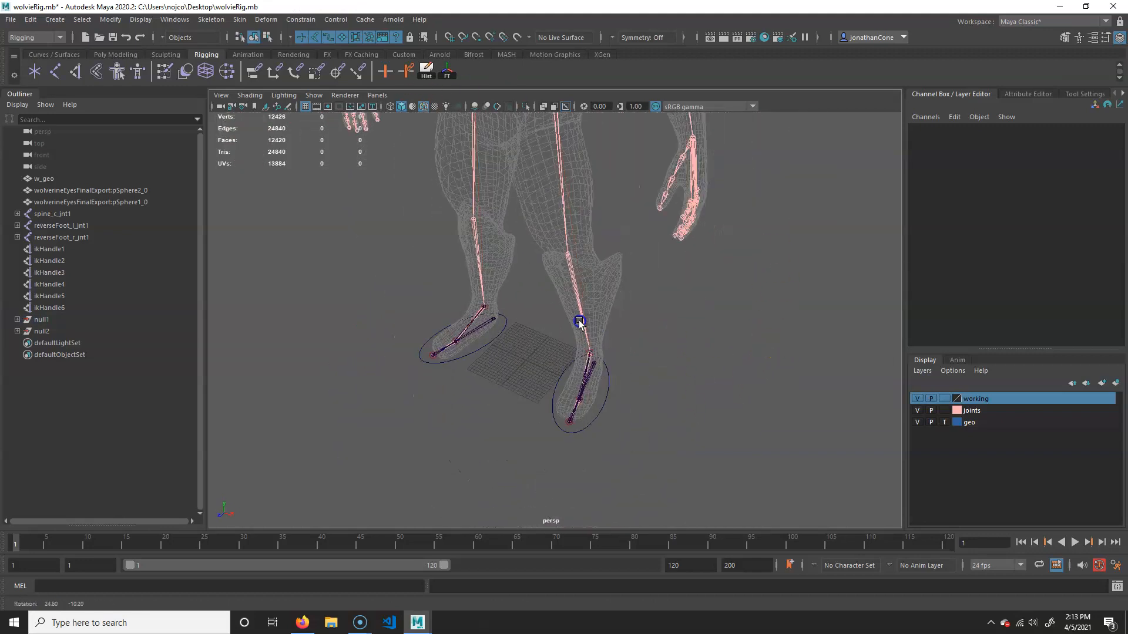
alt+drag(602, 406, 470, 393)
alt+right_drag(470, 393, 580, 370)
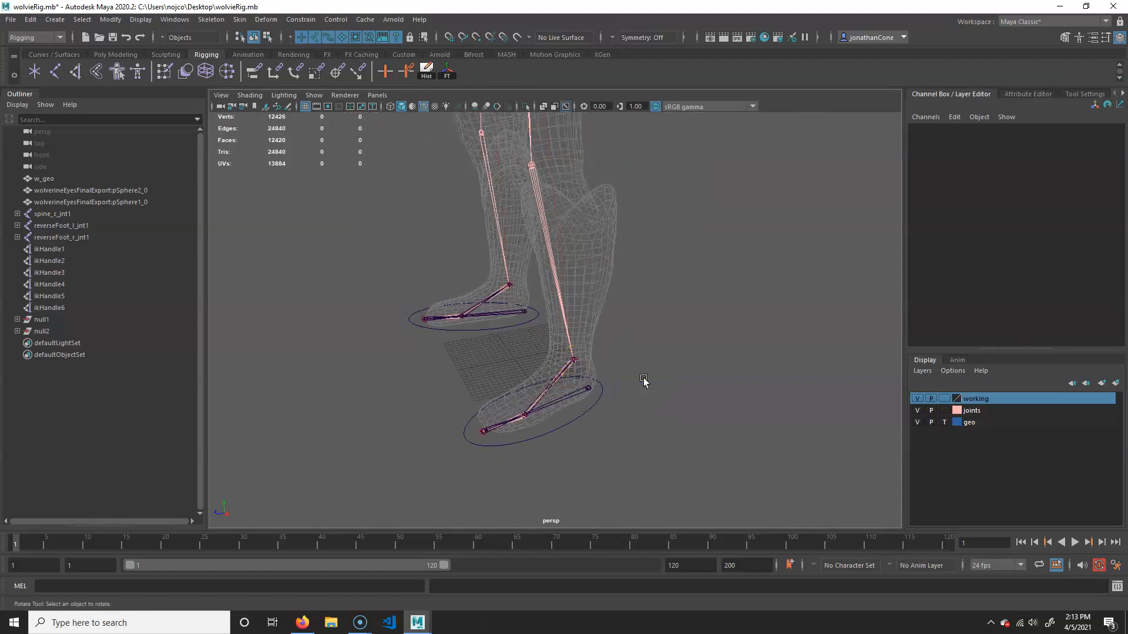
alt+right_drag(644, 383, 599, 383)
Try raising the left ankle's IK handle to test how the knee bends, and undo the move
click(581, 371)
alt+drag(581, 372, 554, 395)
mouse_move(554, 396)
alt+right_down()
mouse_move(599, 403)
mouse_move(564, 385)
alt+right_up()
key(w)
alt+drag(564, 385, 651, 247)
alt+middle_drag(651, 246, 559, 319)
drag(559, 320, 548, 252)
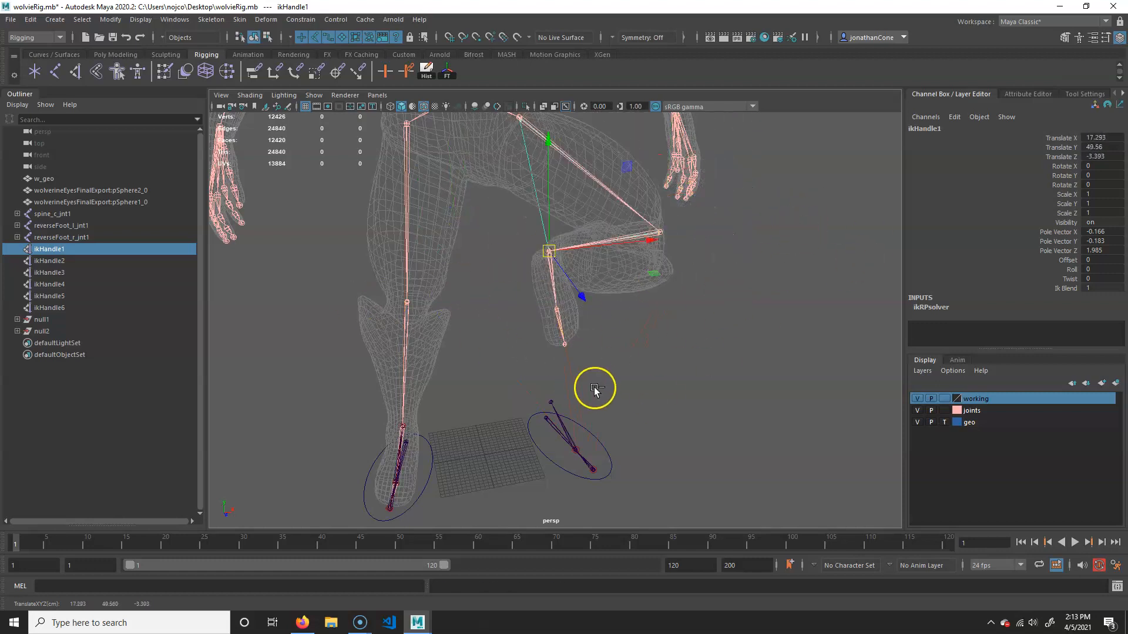
key(ctrl+z)
key(ctrl+z)
alt+drag(608, 381, 571, 319)
click(695, 325)
Create a locator at the world origin between the feet
alt+drag(694, 324, 579, 387)
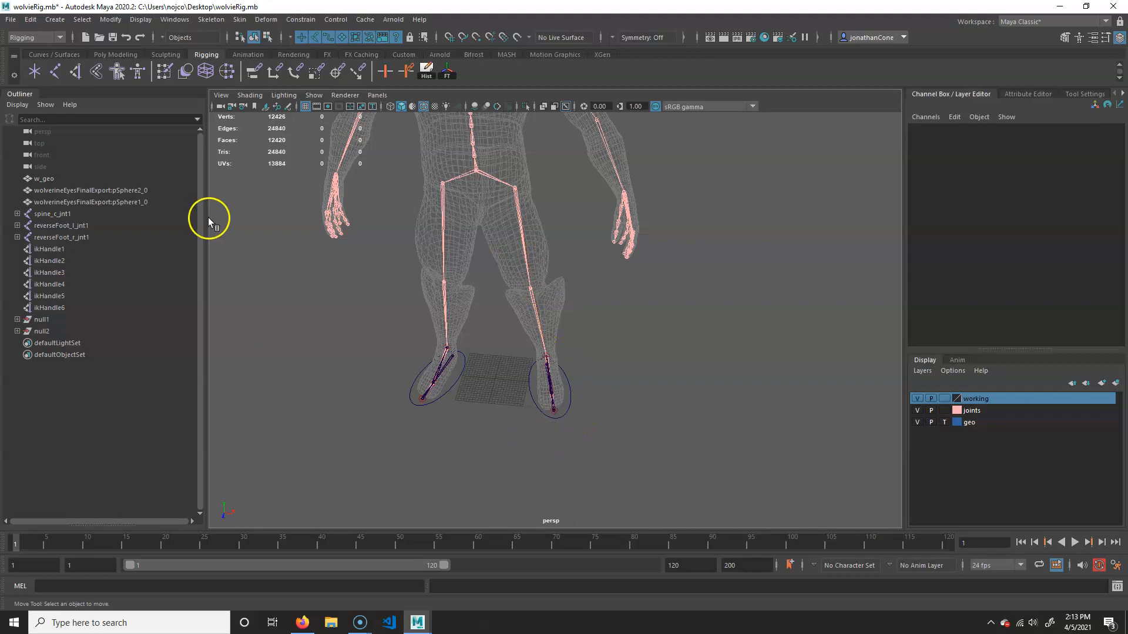
click(62, 20)
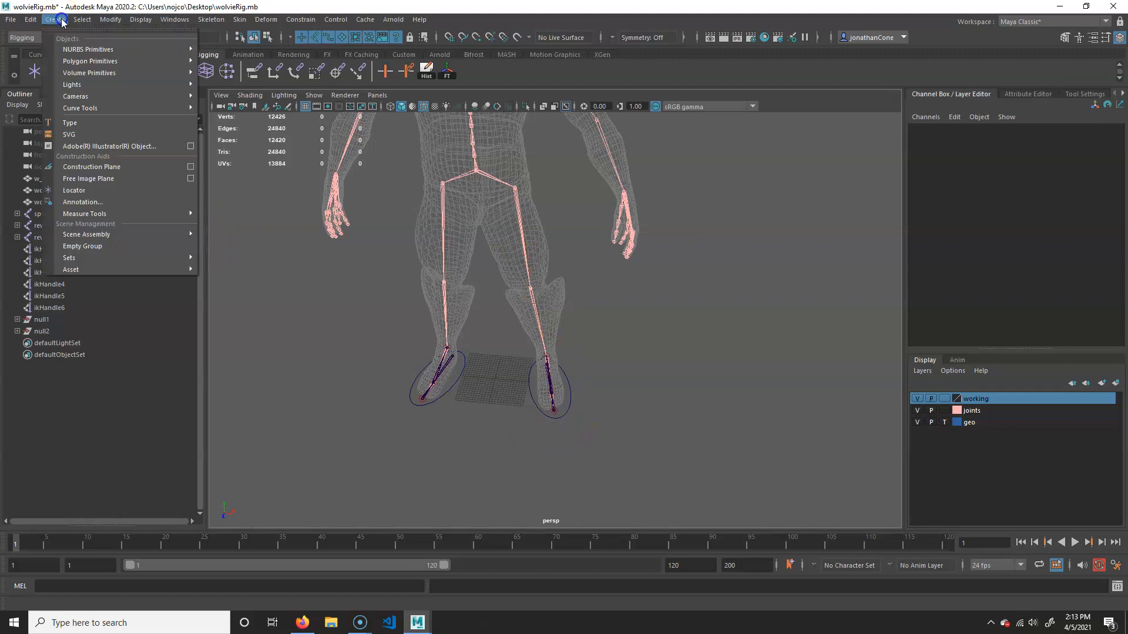
click(86, 194)
alt+drag(611, 432, 550, 430)
alt+right_drag(549, 430, 624, 416)
alt+middle_drag(624, 415, 637, 369)
alt+drag(413, 360, 517, 320)
alt+drag(512, 427, 596, 358)
click(597, 357)
drag(545, 407, 565, 456)
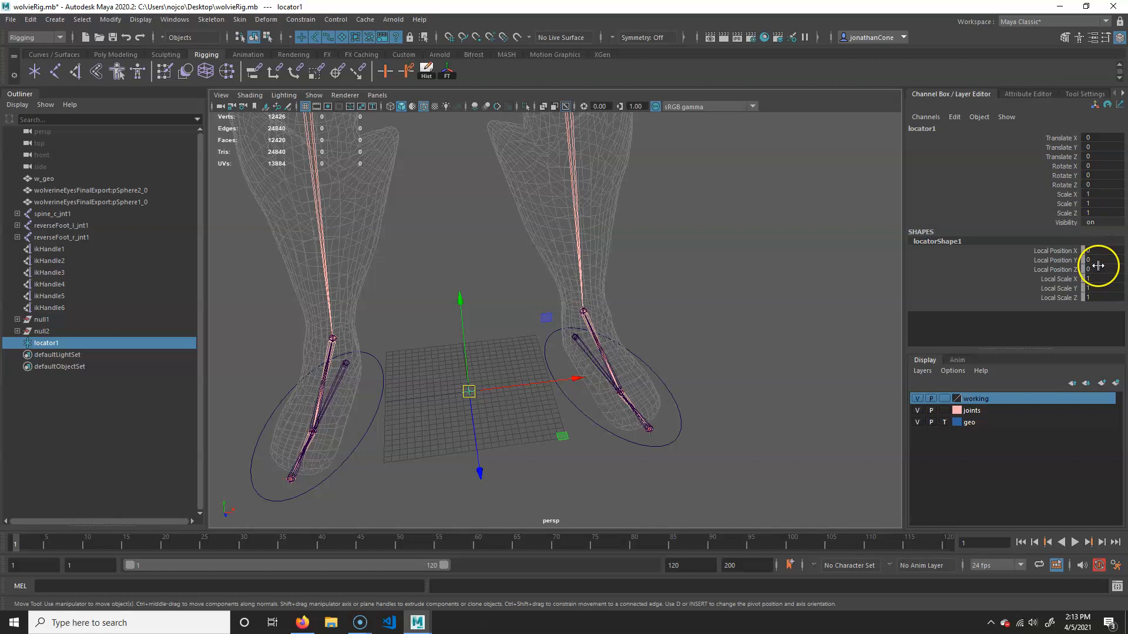
Set the new locator's Local Scale X, Y and Z to 4
drag(1101, 280, 1098, 299)
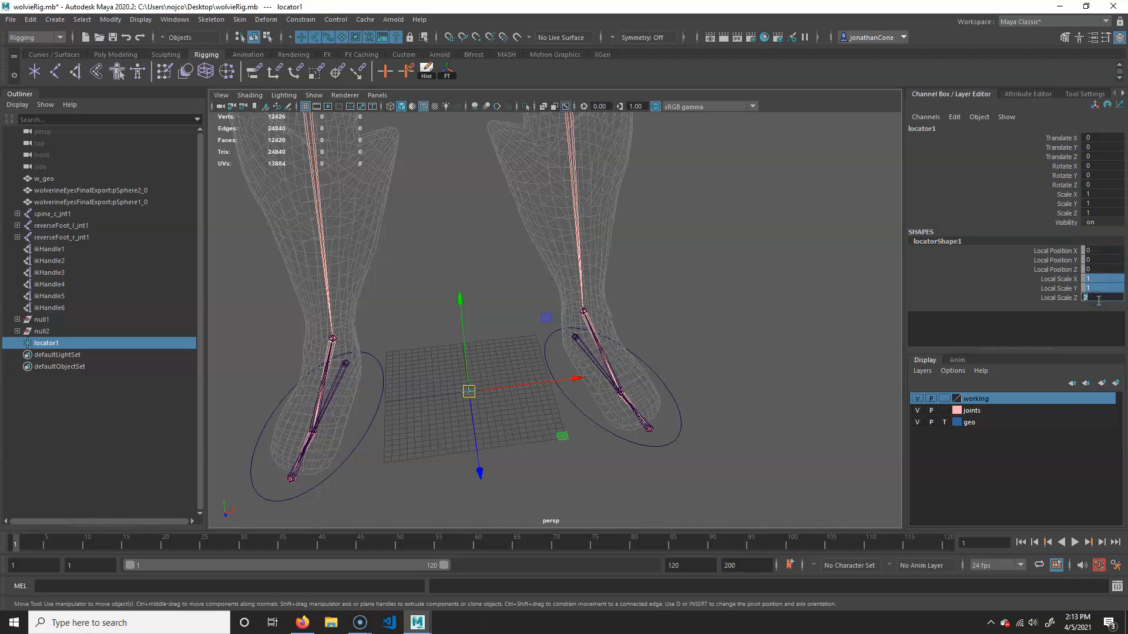
alt+drag(364, 415, 699, 460)
click(466, 465)
click(549, 423)
drag(1102, 280, 1111, 295)
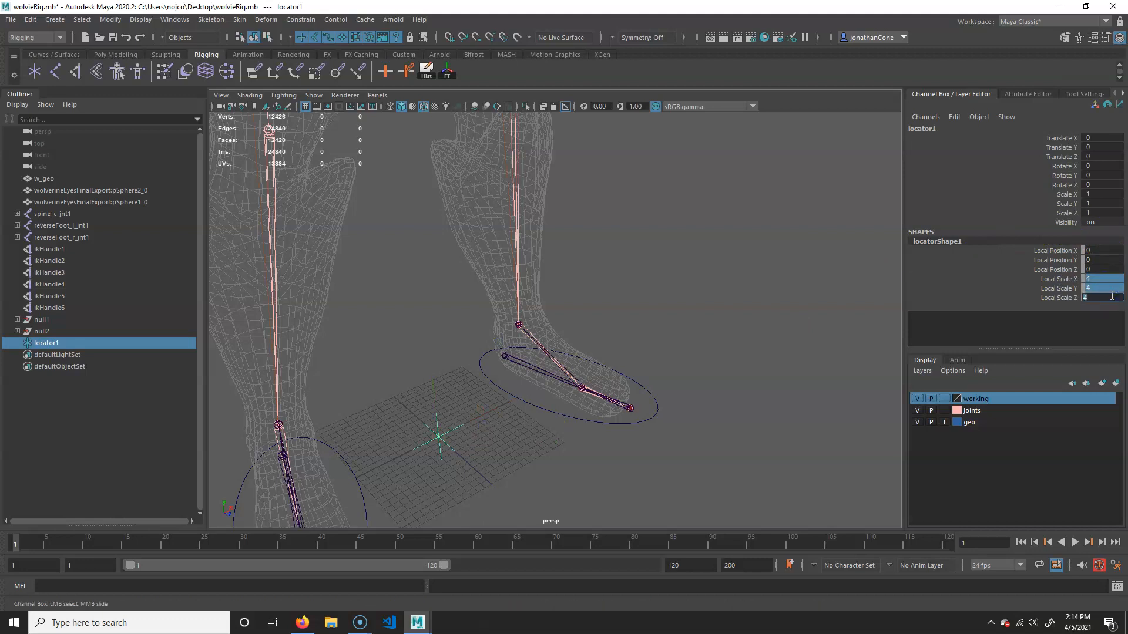
alt+drag(727, 464, 520, 394)
click(516, 360)
click(558, 385)
Hide the geo layer and snap the locator to the left knee joint
alt+right_drag(559, 386, 911, 402)
click(919, 422)
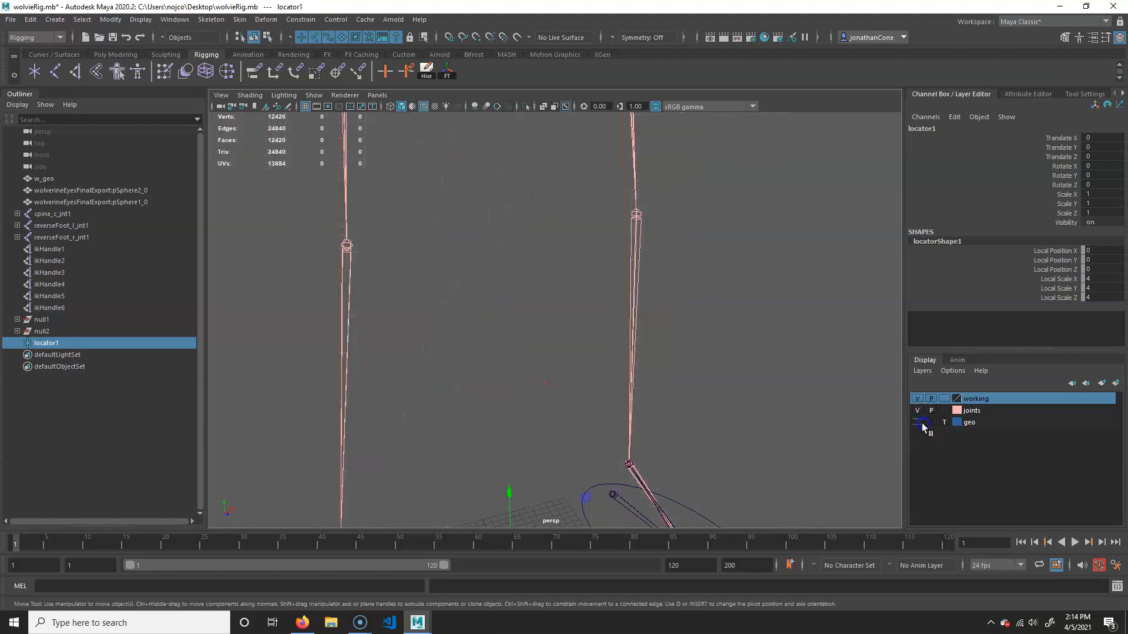
alt+drag(590, 268, 605, 335)
middle_click(609, 250)
alt+drag(713, 288, 555, 293)
Rename the locator at the left knee as leg_l_poleVector_loc
double_click(934, 132)
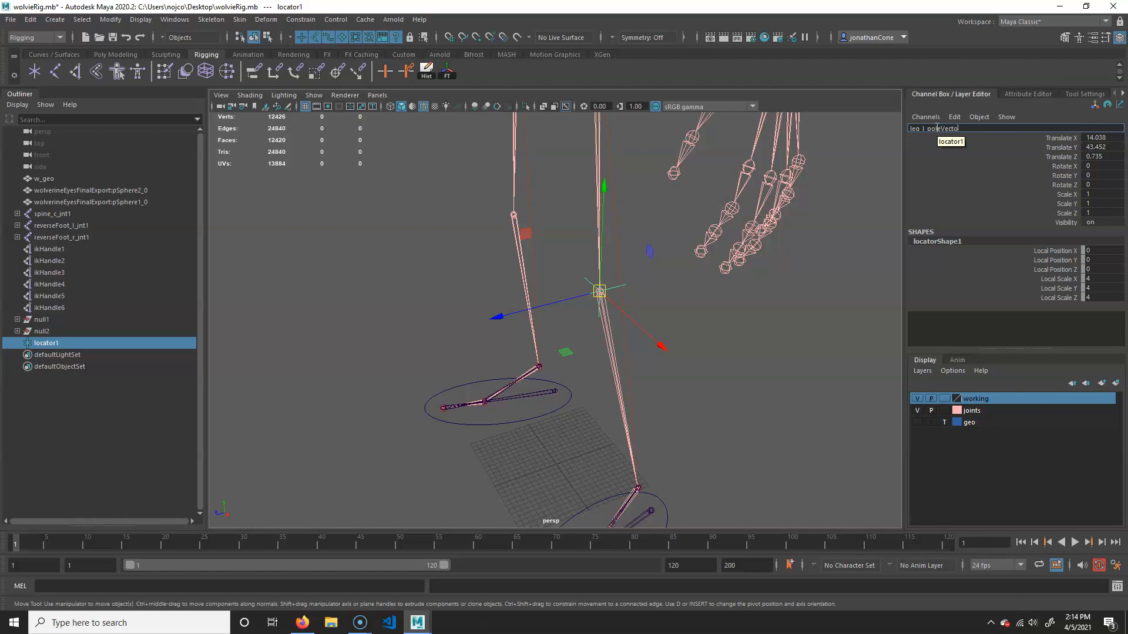
text(leg_l_poleVector_loc)
key(Return)
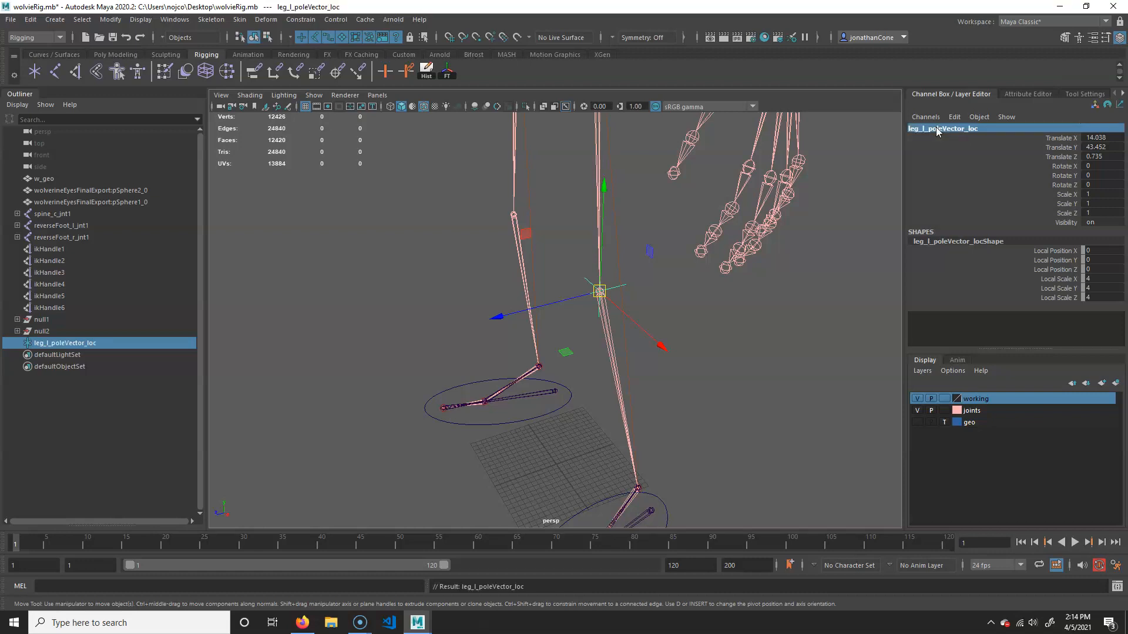
Move the left pole vector locator straight in front of the knee to about Z 27.5 and freeze its transformations
alt+drag(517, 410, 588, 418)
alt+drag(460, 335, 721, 361)
click(112, 20)
click(146, 95)
alt+drag(676, 285, 589, 310)
Duplicate the left pole vector locator and place the copy in front of the right knee, aligned in Z with the original
key(ctrl+d)
alt+drag(612, 263, 623, 250)
drag(623, 249, 625, 227)
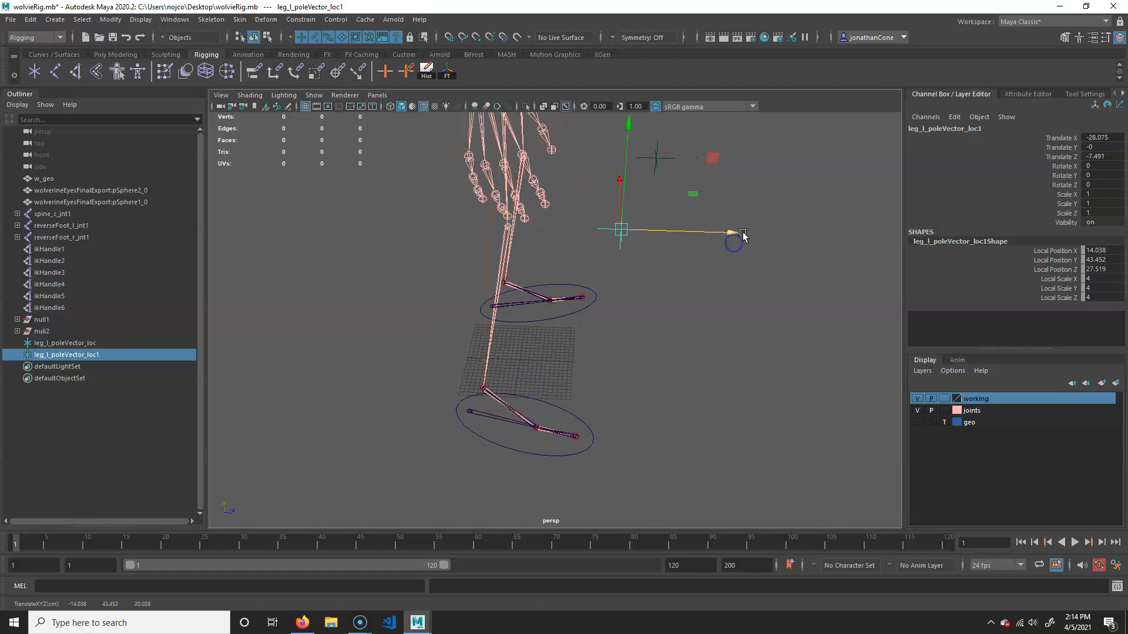
drag(730, 235, 654, 154)
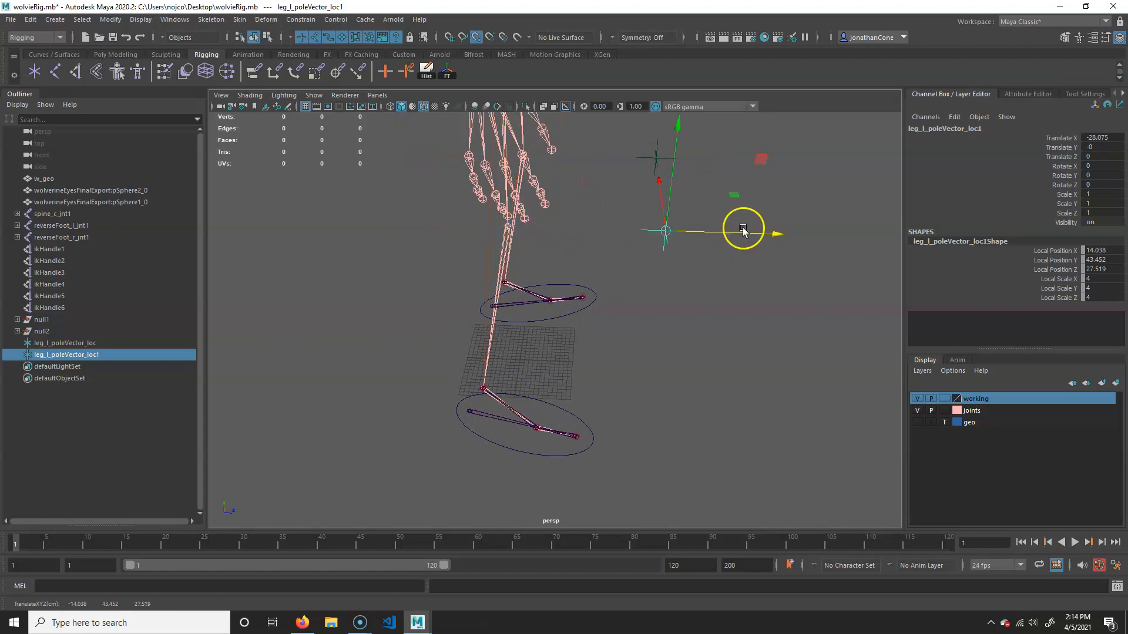
drag(713, 228, 741, 226)
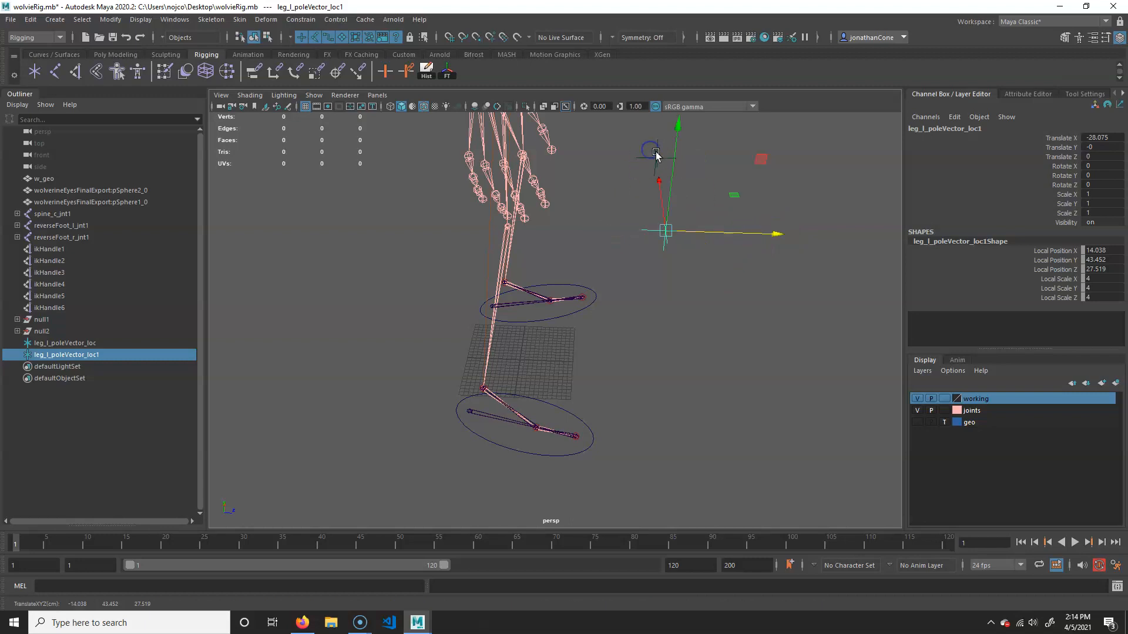
alt+drag(734, 285, 532, 403)
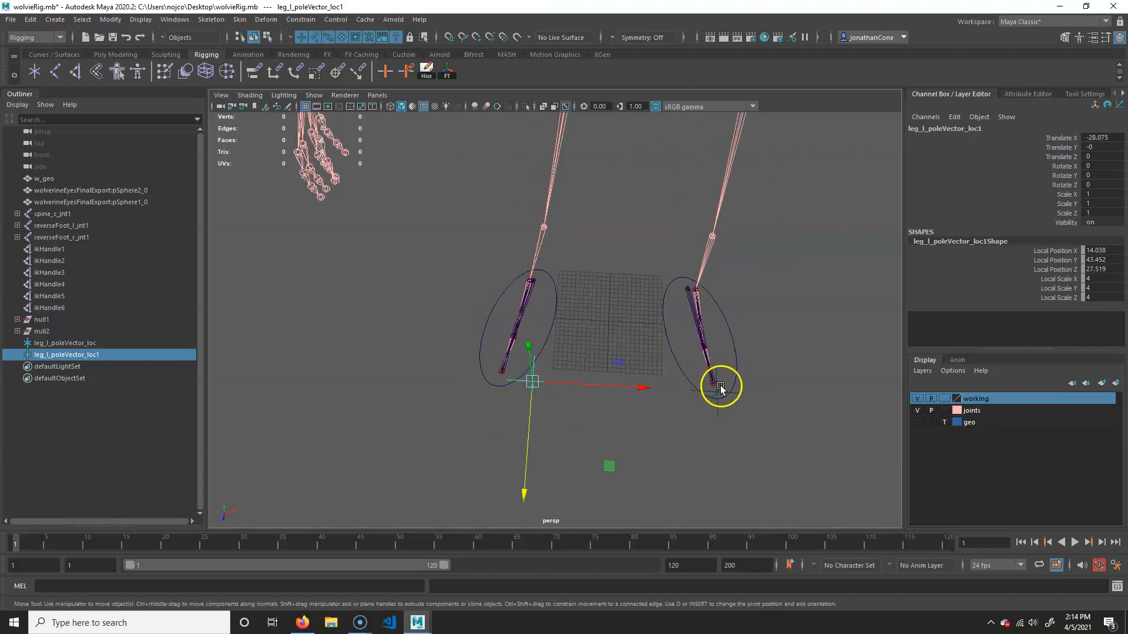
alt+drag(721, 389, 714, 433)
alt+drag(609, 513, 536, 390)
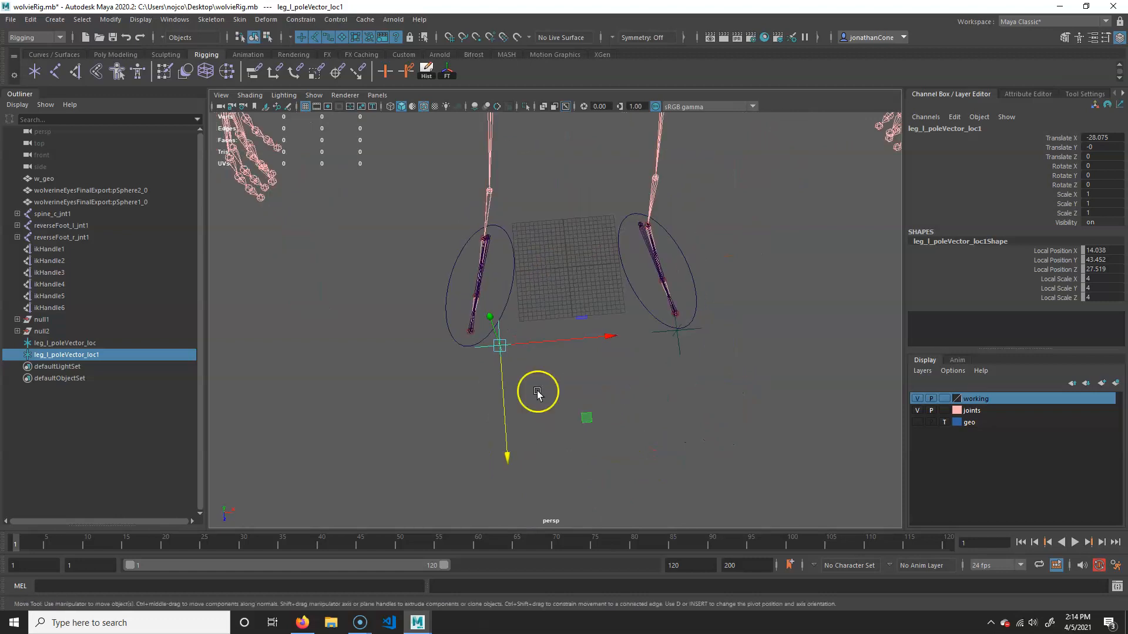
Rename the duplicated locator as leg_r_poleVector_loc and freeze its transformations
click(952, 129)
click(1005, 118)
click(976, 130)
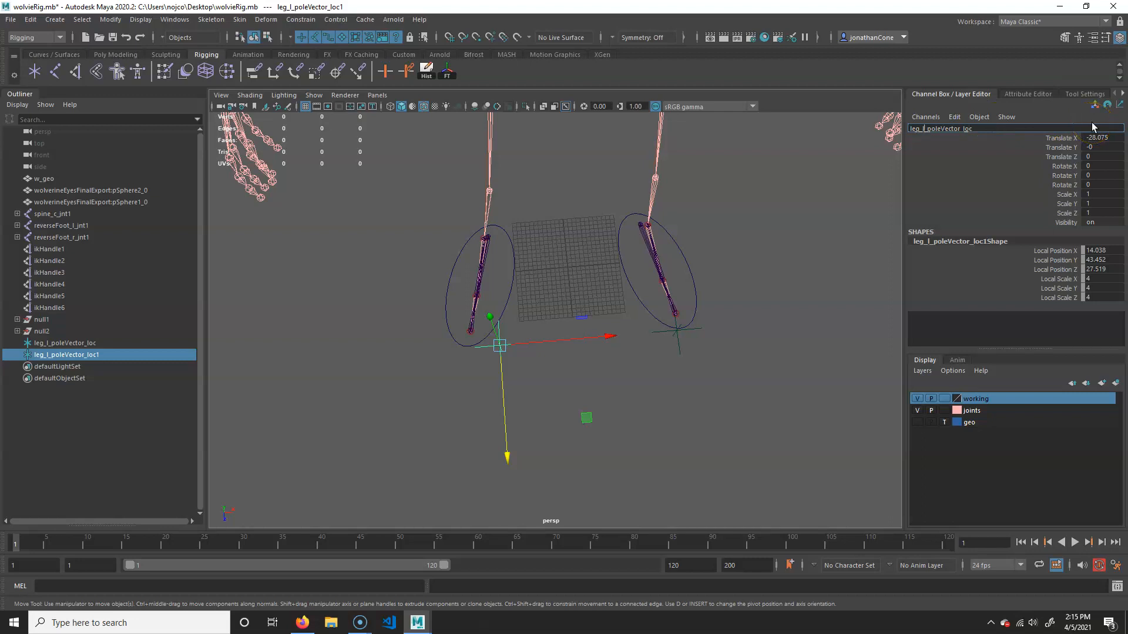
text(leg_r_poleVector_loc)
key(Return)
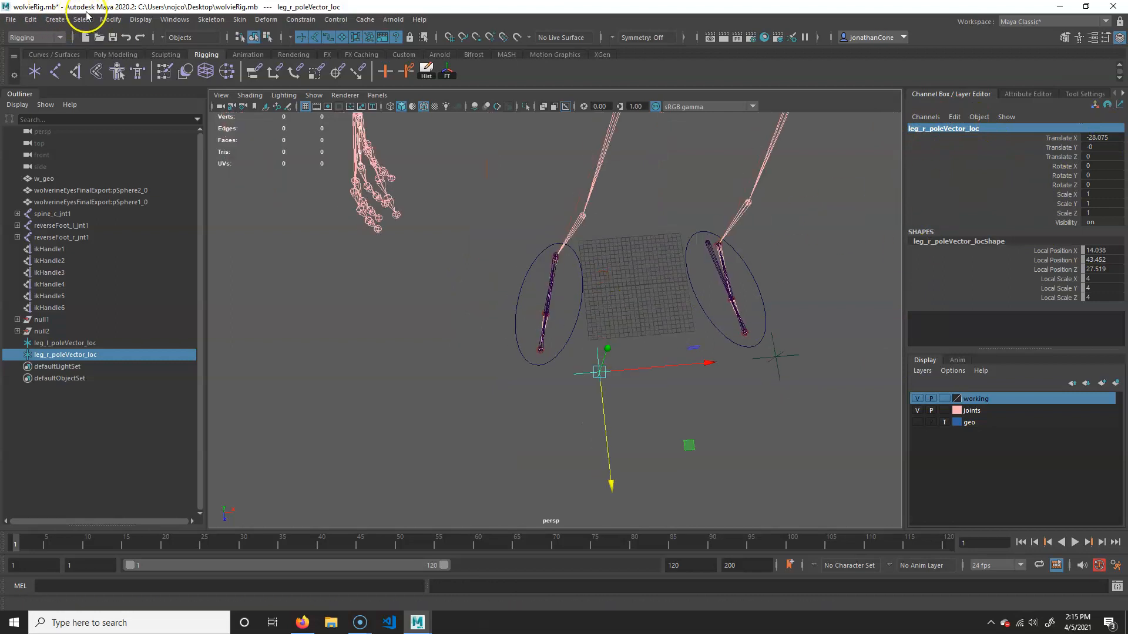
click(110, 19)
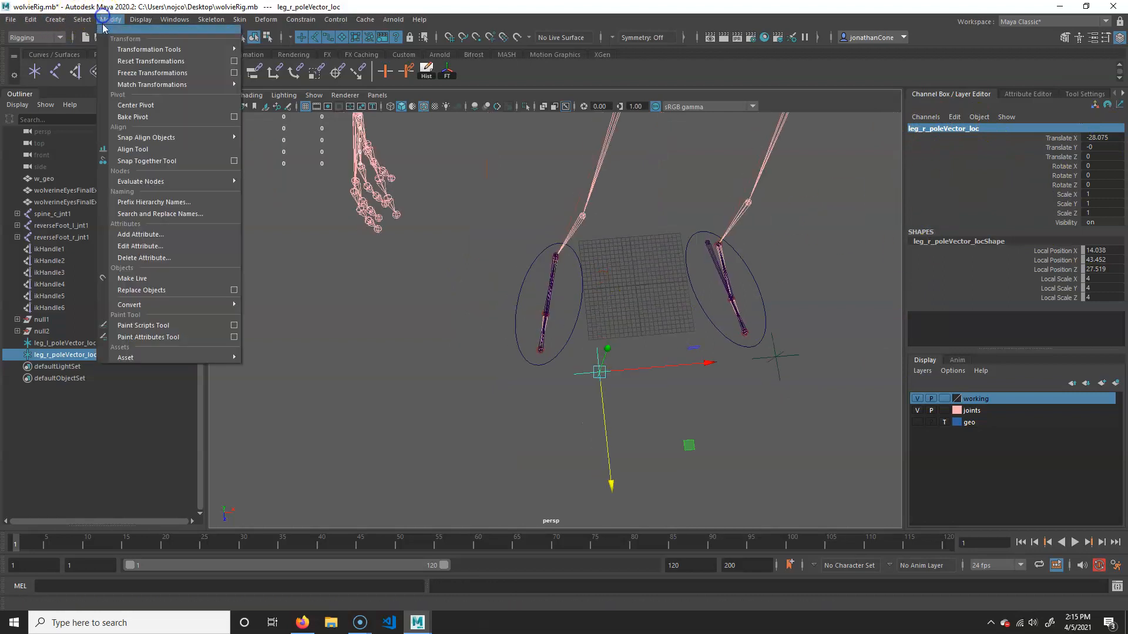
click(136, 68)
Apply a pole vector constraint from leg_r_poleVector_loc to ikHandle2 at the right ankle
alt+drag(537, 332, 519, 259)
scroll(519, 259, down, 3)
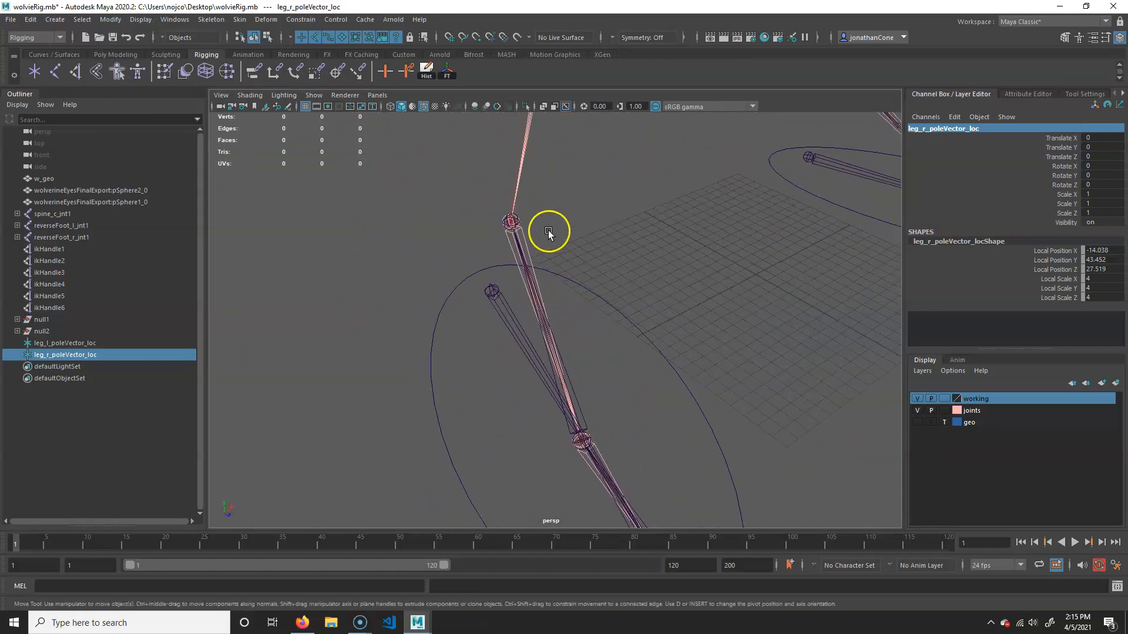
alt+drag(735, 213, 667, 255)
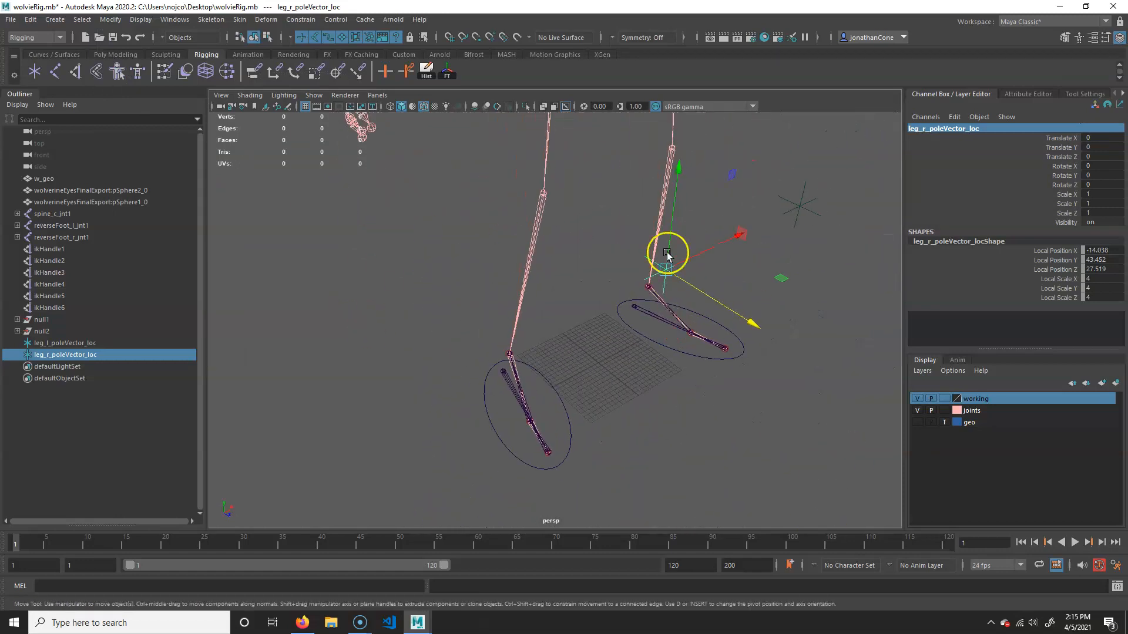
alt+right_drag(680, 264, 704, 350)
alt+drag(704, 351, 786, 338)
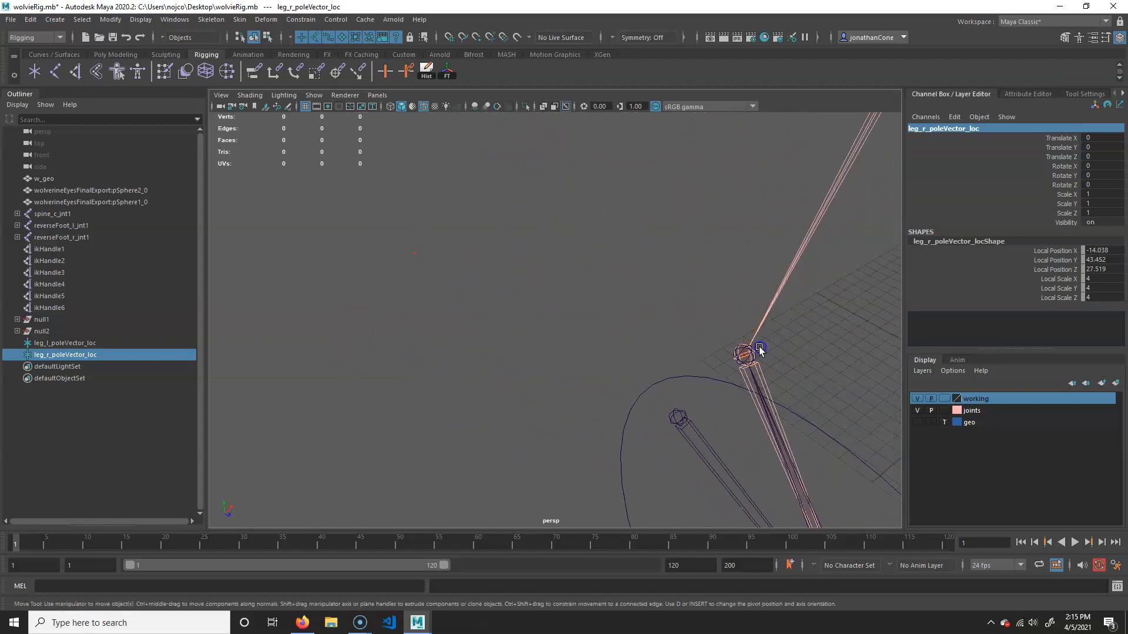
shift+click(765, 347)
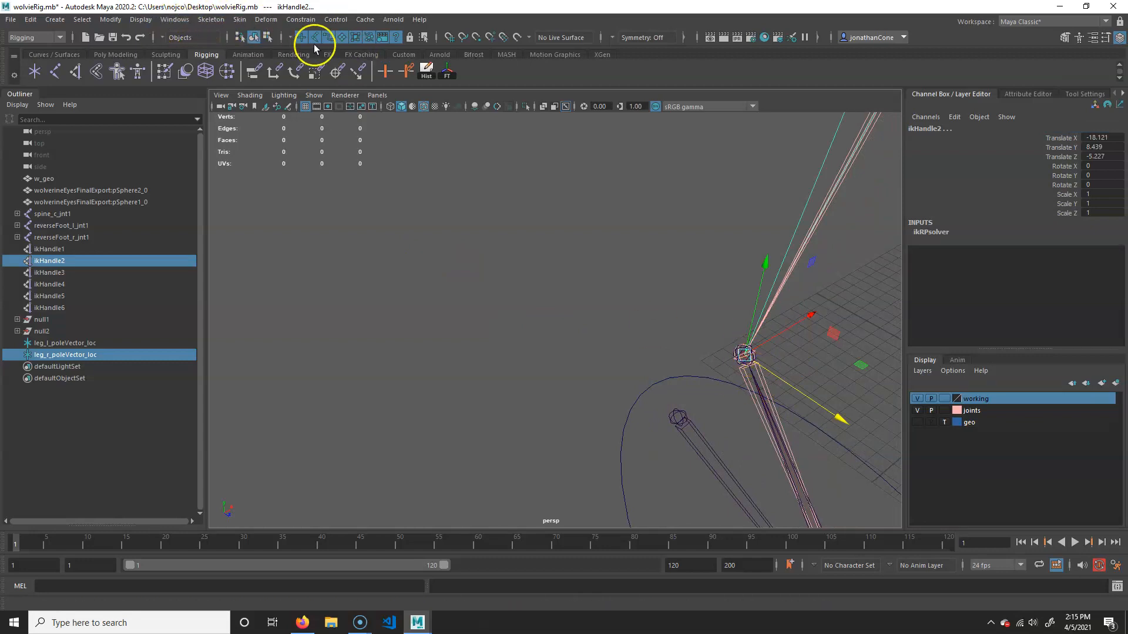
click(298, 20)
click(327, 108)
alt+drag(516, 360, 580, 374)
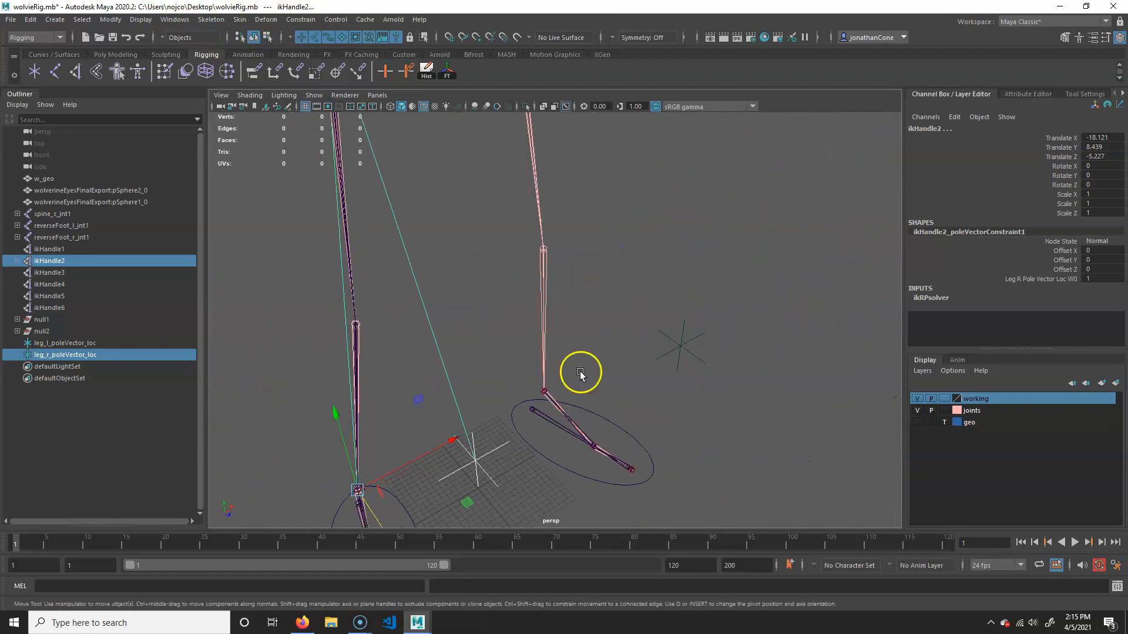
Apply a pole vector constraint from leg_l_poleVector_loc to ikHandle1 at the left ankle
drag(725, 326, 623, 385)
alt+right_drag(383, 404, 552, 440)
alt+right_drag(622, 461, 546, 479)
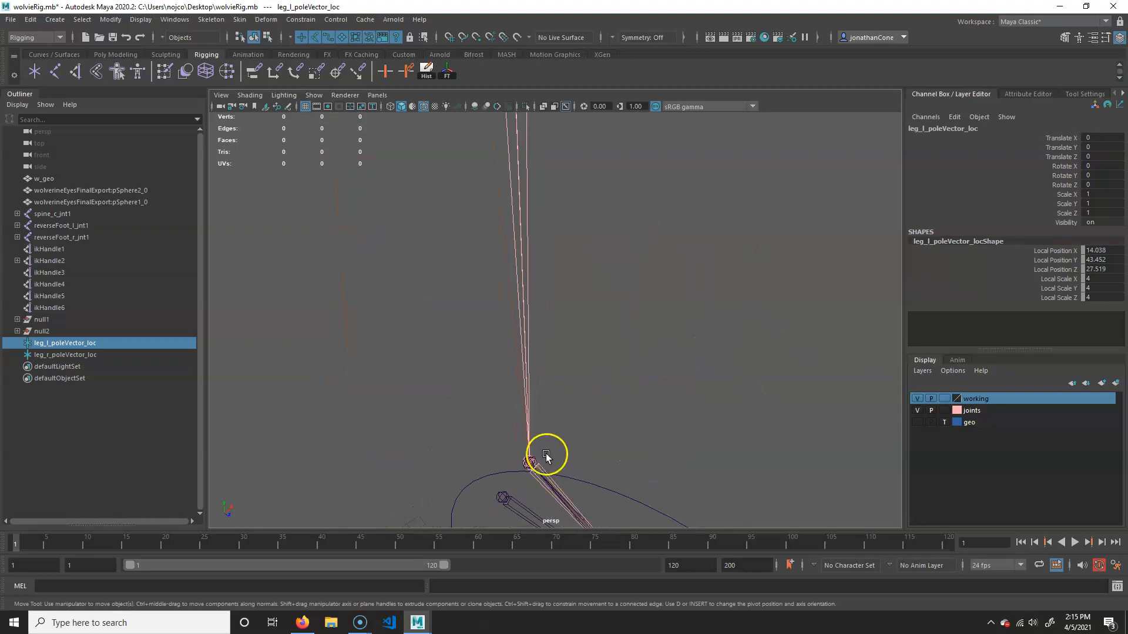
shift+click(541, 457)
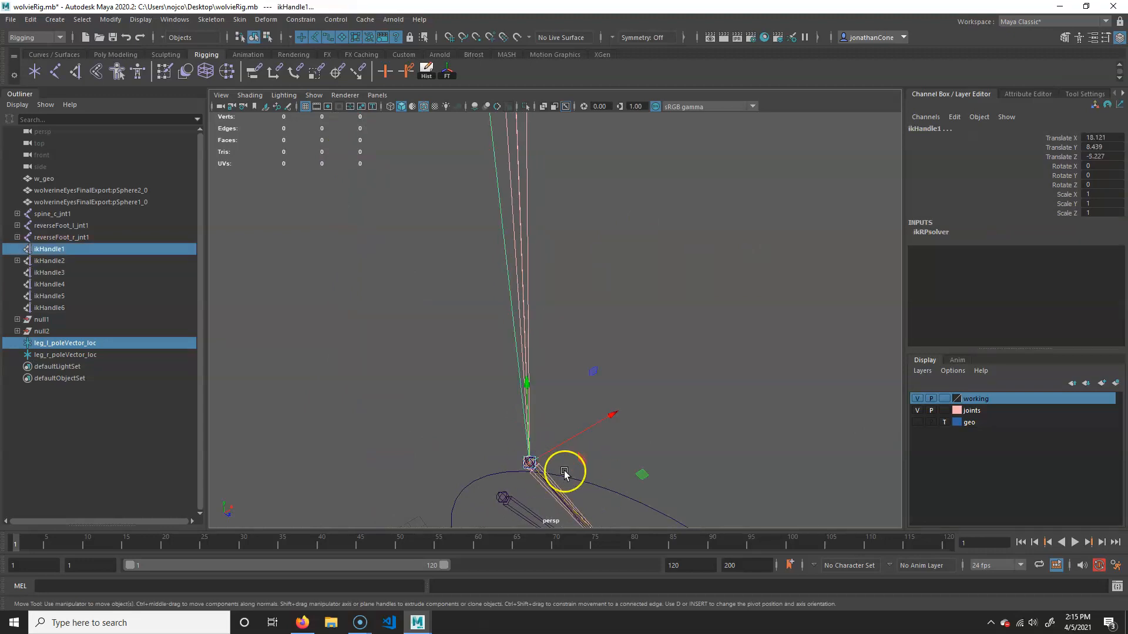
alt+right_drag(696, 464, 700, 425)
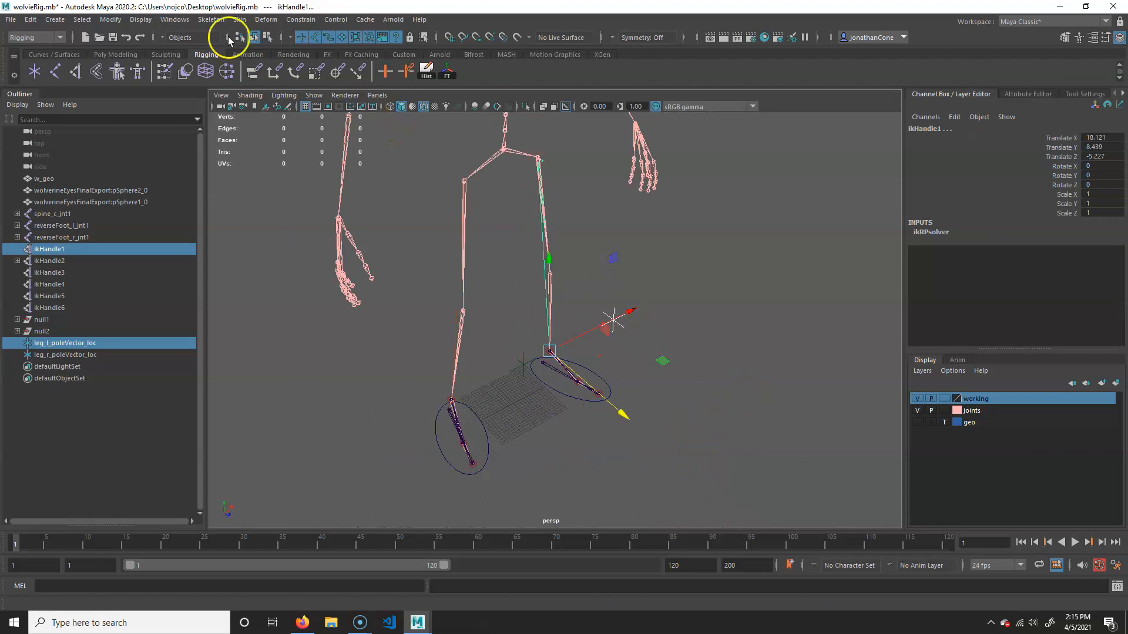
click(241, 20)
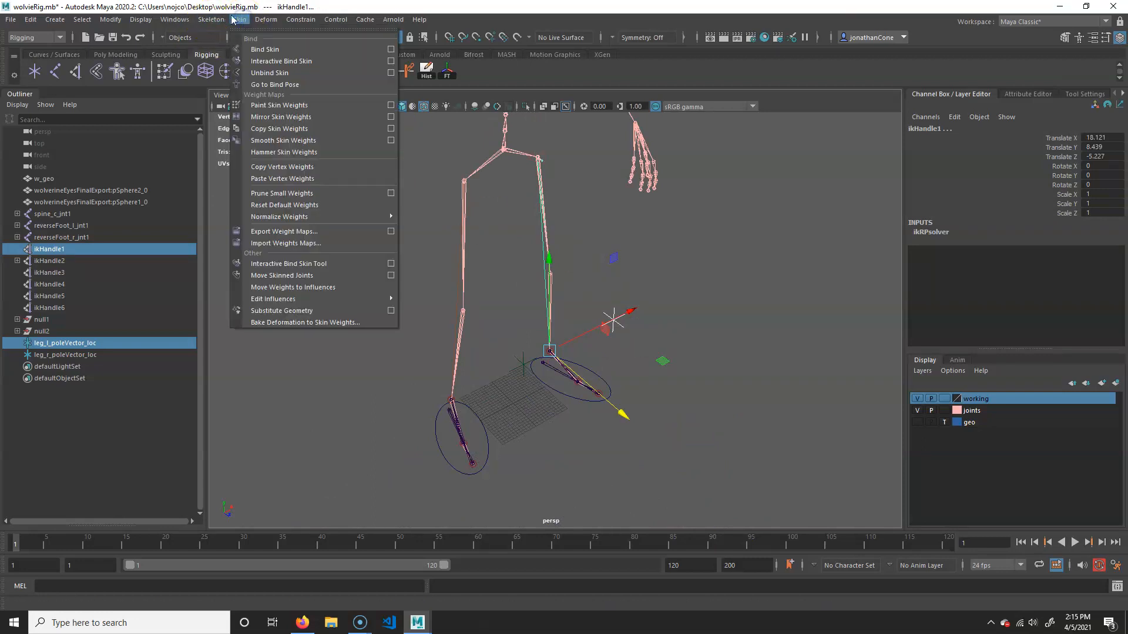
mouse_move(300, 19)
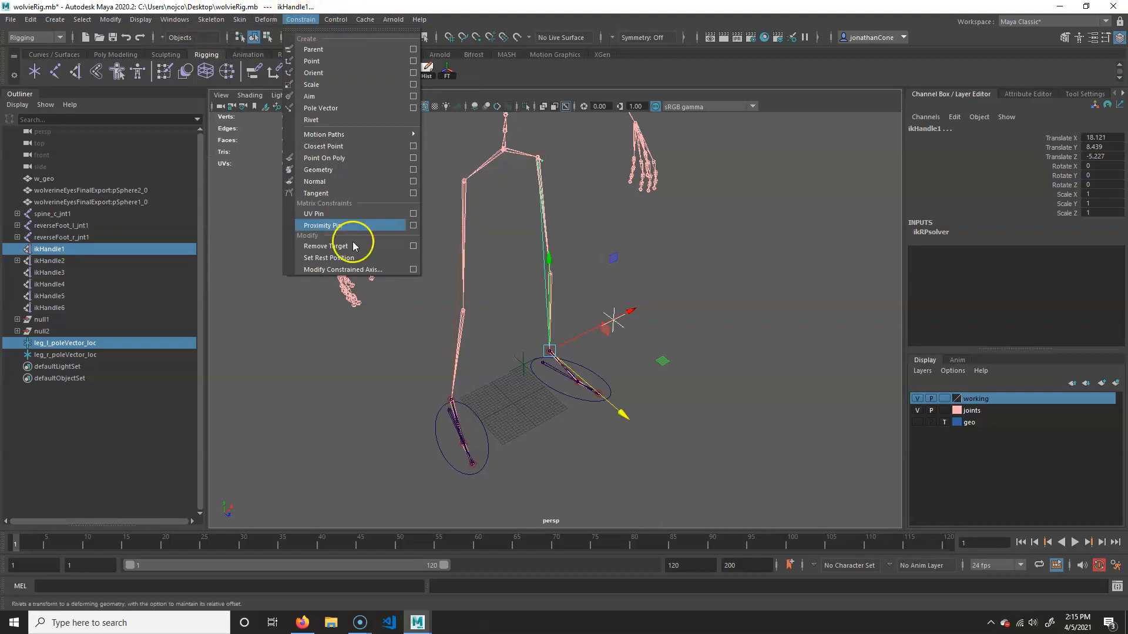
click(346, 108)
click(734, 298)
Try moving leg_r_poleVector_loc to test how it steers the right knee, and undo each move
alt+right_drag(461, 371, 637, 335)
alt+middle_drag(637, 334, 670, 296)
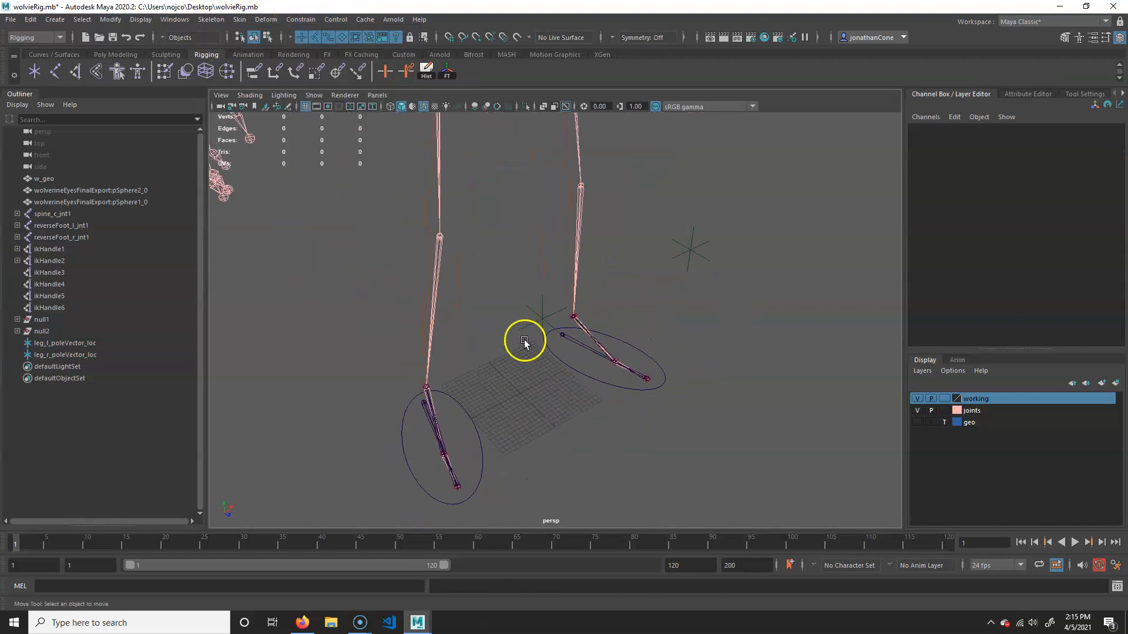
click(544, 294)
alt+right_drag(609, 319, 544, 323)
alt+drag(622, 332, 566, 284)
key(ctrl+z)
alt+drag(508, 307, 475, 277)
key(ctrl+z)
alt+drag(501, 345, 599, 365)
alt+drag(675, 366, 627, 219)
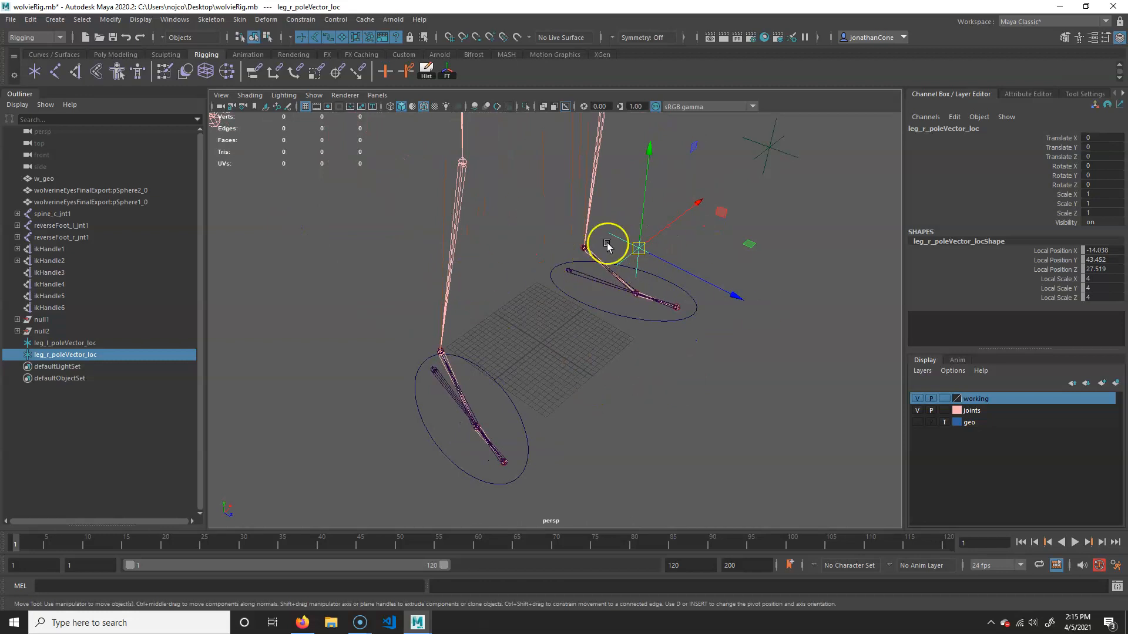
Try moving leg_l_controller_crv around the left foot and undo the move
alt+drag(656, 395, 546, 299)
alt+right_drag(546, 300, 680, 400)
alt+drag(680, 400, 627, 339)
alt+right_drag(599, 358, 636, 329)
click(767, 407)
click(795, 398)
alt+drag(795, 398, 564, 288)
key(ctrl+z)
Examine how the left reverse foot joints and ikHandle1 line up around the heel and ankle
alt+right_drag(516, 400, 722, 473)
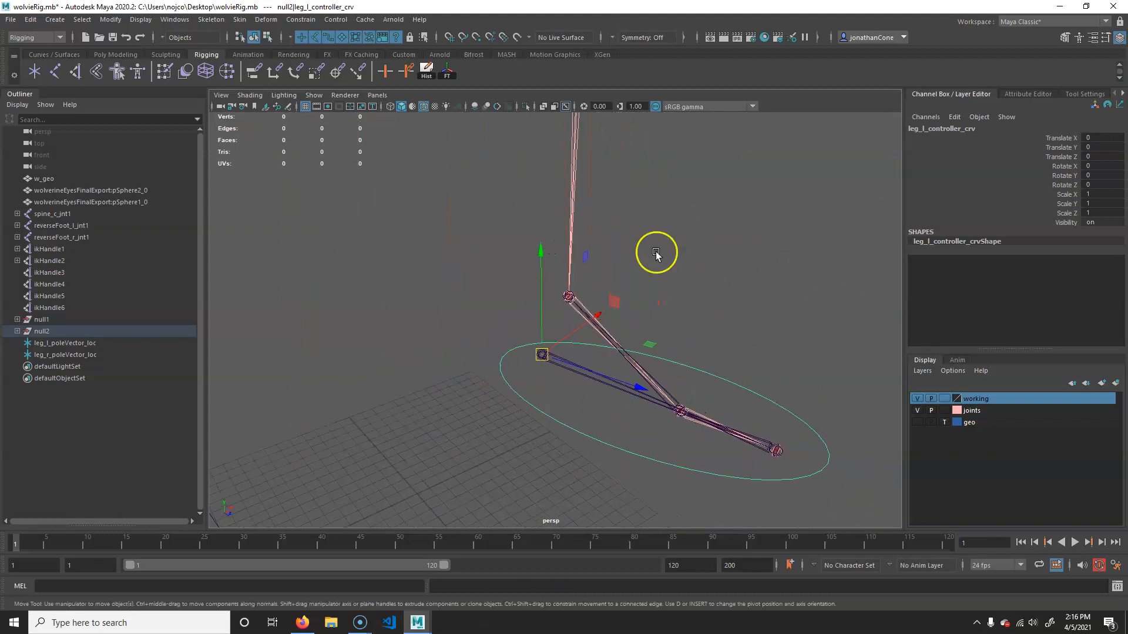
click(580, 379)
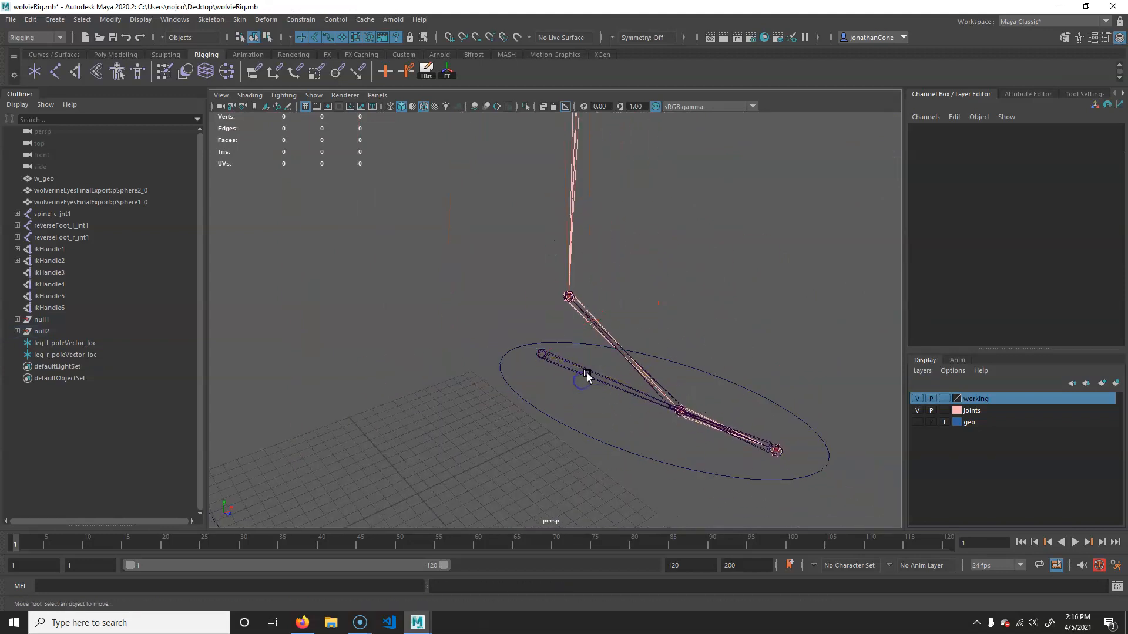
click(587, 373)
scroll(537, 314, up, 3)
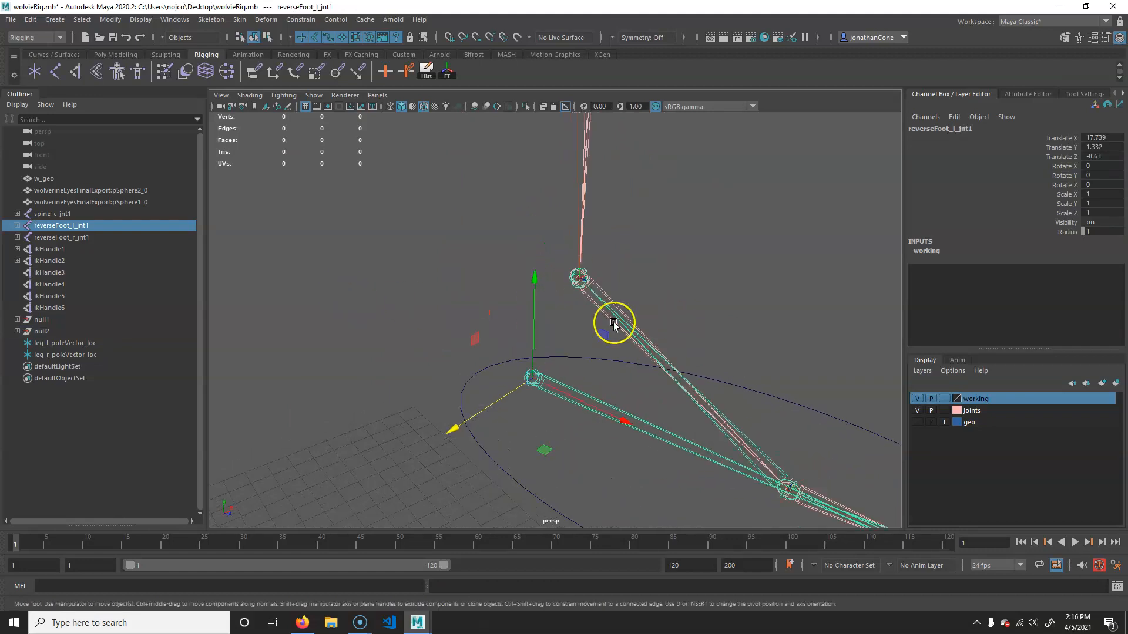
alt+right_drag(672, 328, 597, 335)
alt+drag(597, 335, 626, 277)
alt+right_drag(627, 277, 699, 230)
drag(700, 231, 737, 173)
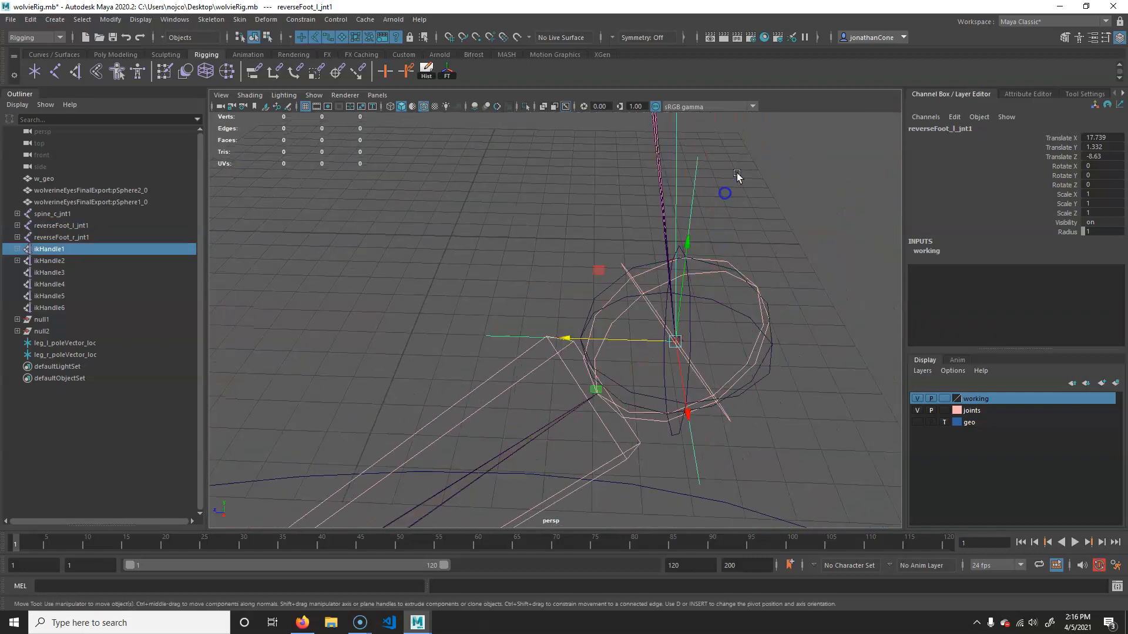
alt+right_drag(731, 399, 564, 394)
alt+middle_drag(632, 420, 658, 361)
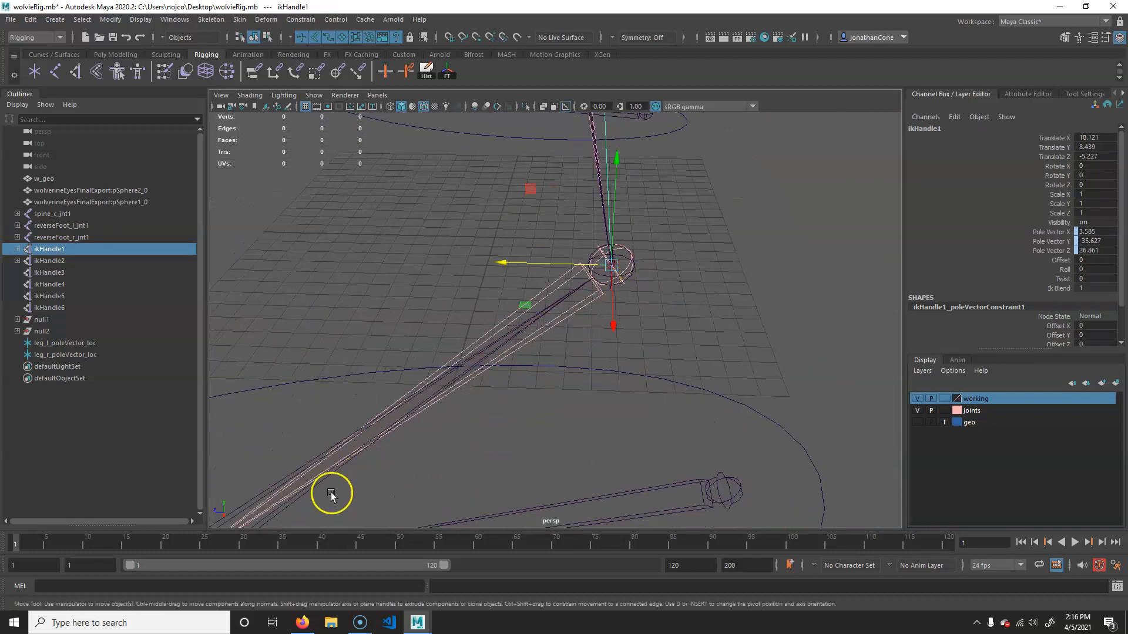
alt+middle_drag(490, 394, 595, 357)
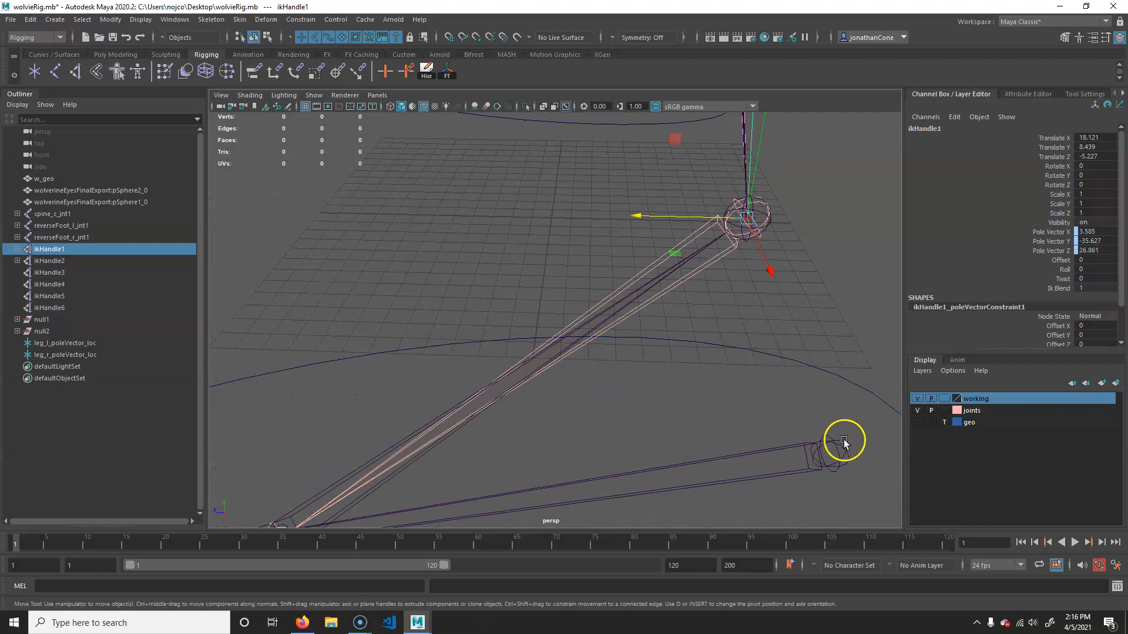
Hide the joints display layer so only the reverse foot joints and controls stay in view
click(916, 410)
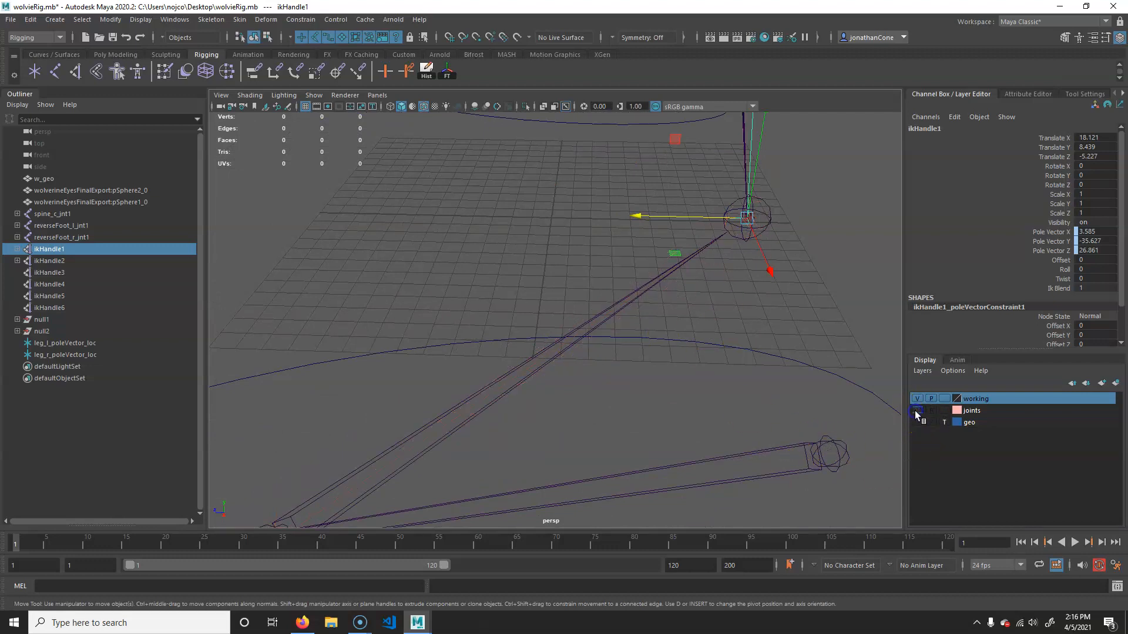
alt+right_drag(625, 395, 605, 381)
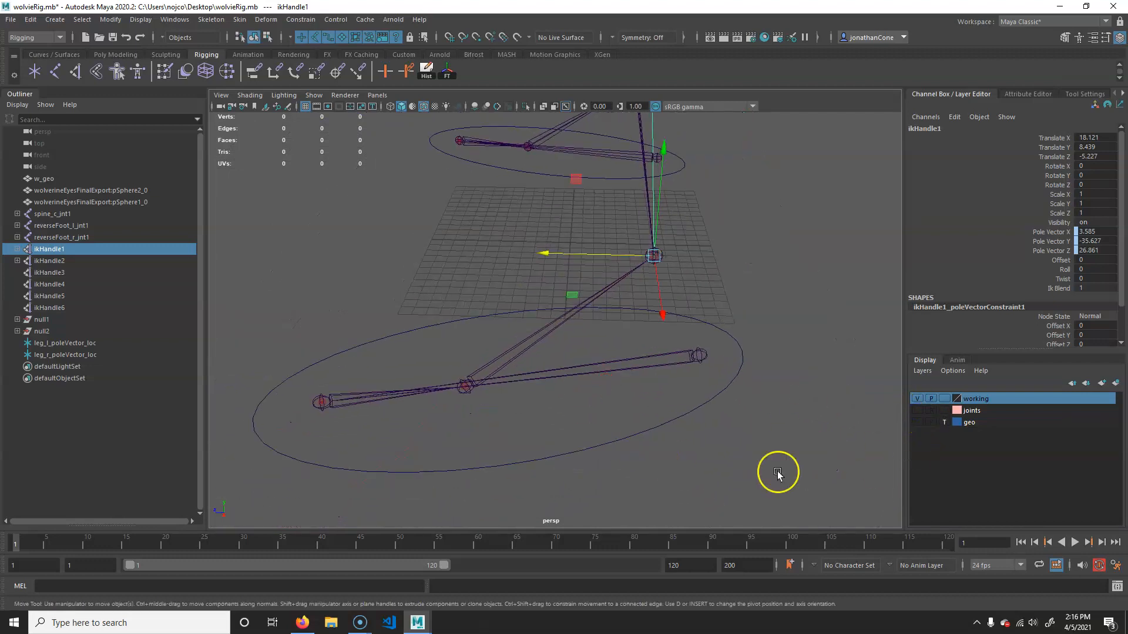
click(917, 411)
click(919, 410)
click(919, 410)
click(919, 410)
alt+drag(533, 356, 618, 330)
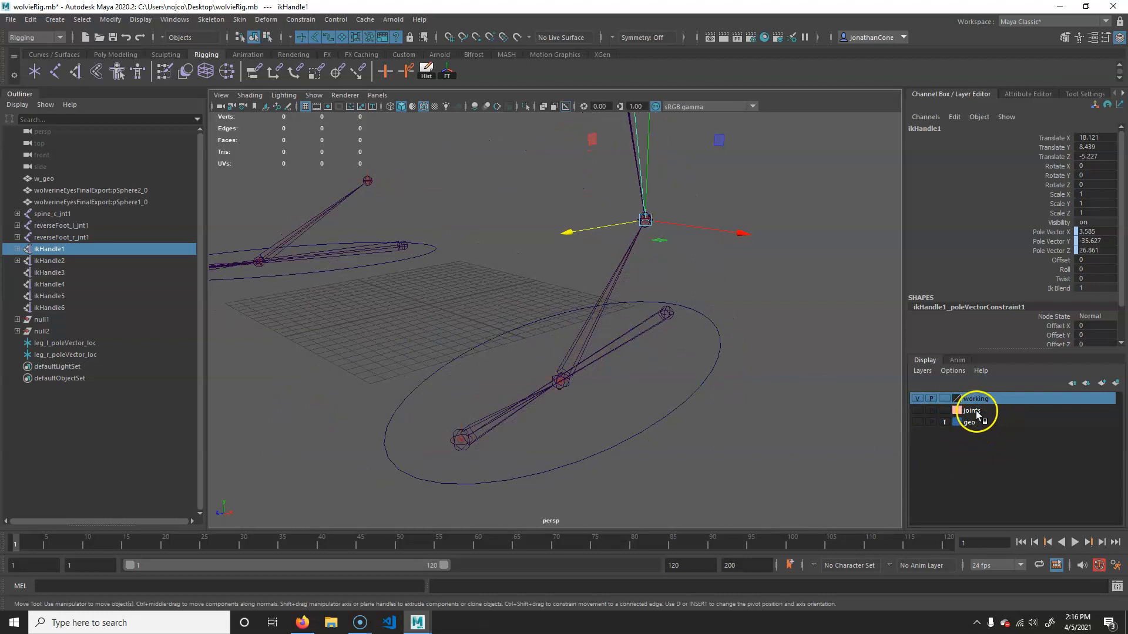
Parent ikHandle1 under reverseFoot_l_jnt4 at the left ankle
alt+drag(749, 294, 722, 323)
click(692, 257)
alt+right_drag(728, 294, 584, 270)
alt+right_drag(281, 346, 654, 306)
alt+drag(654, 306, 735, 348)
alt+right_drag(623, 361, 732, 340)
alt+middle_drag(733, 338, 522, 448)
alt+middle_drag(405, 392, 448, 373)
alt+right_drag(449, 374, 465, 354)
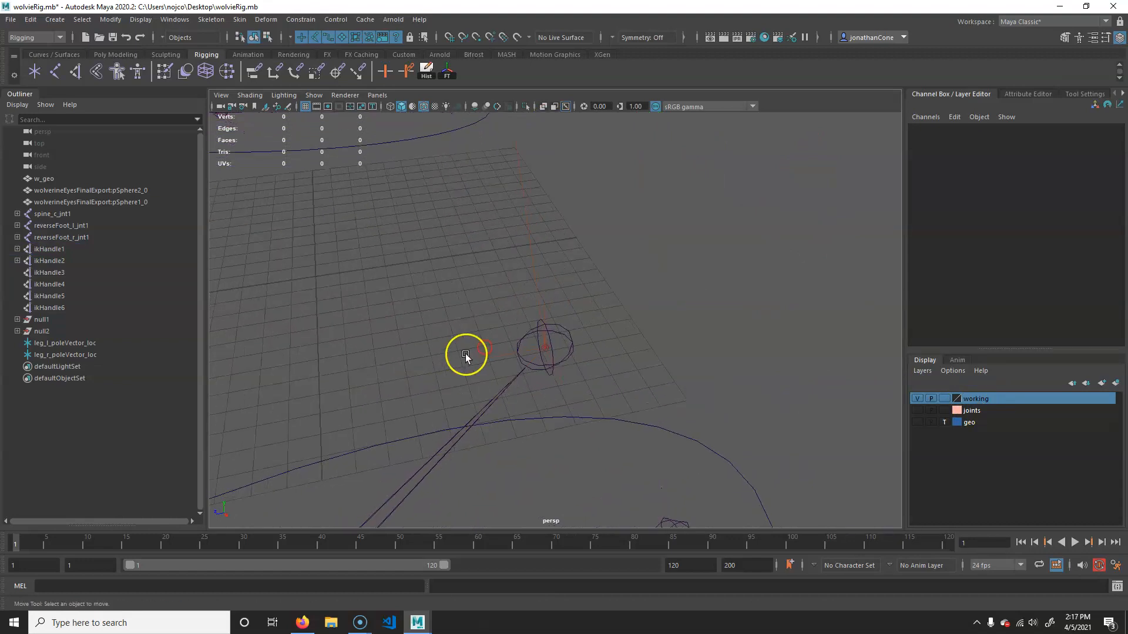
drag(573, 326, 493, 354)
key(q)
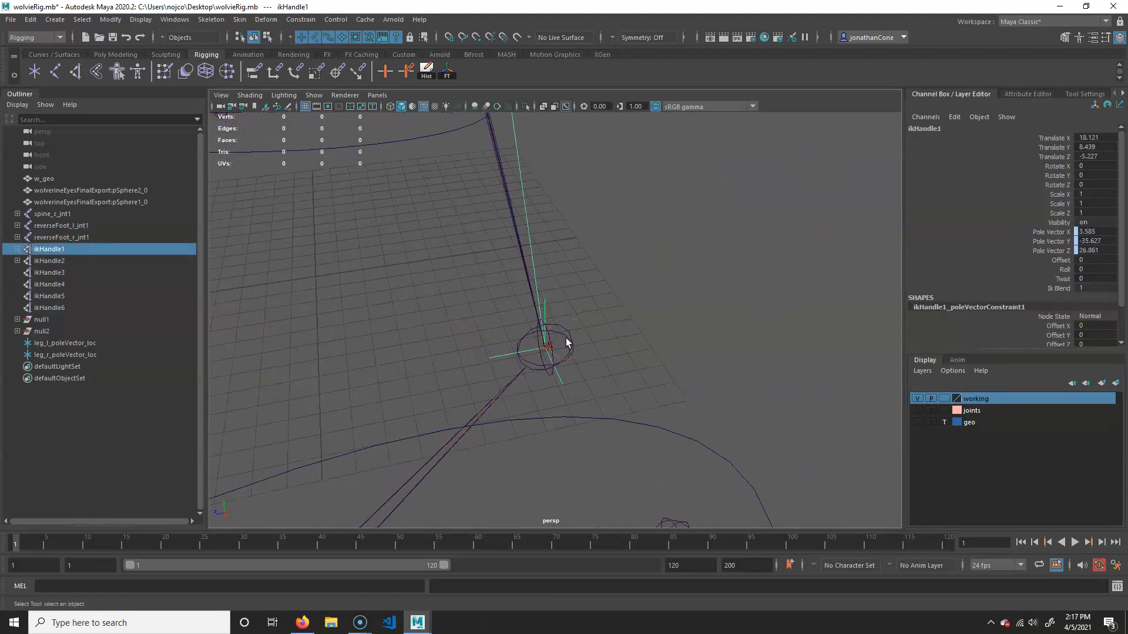
key(w)
key(e)
key(r)
key(q)
shift+click(571, 343)
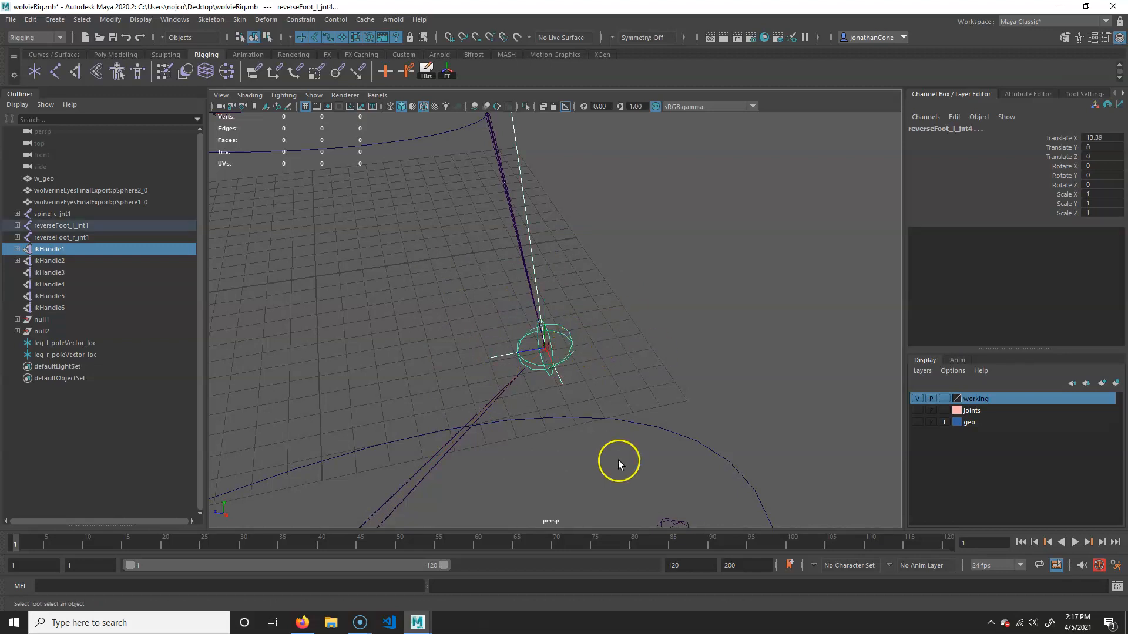
key(p)
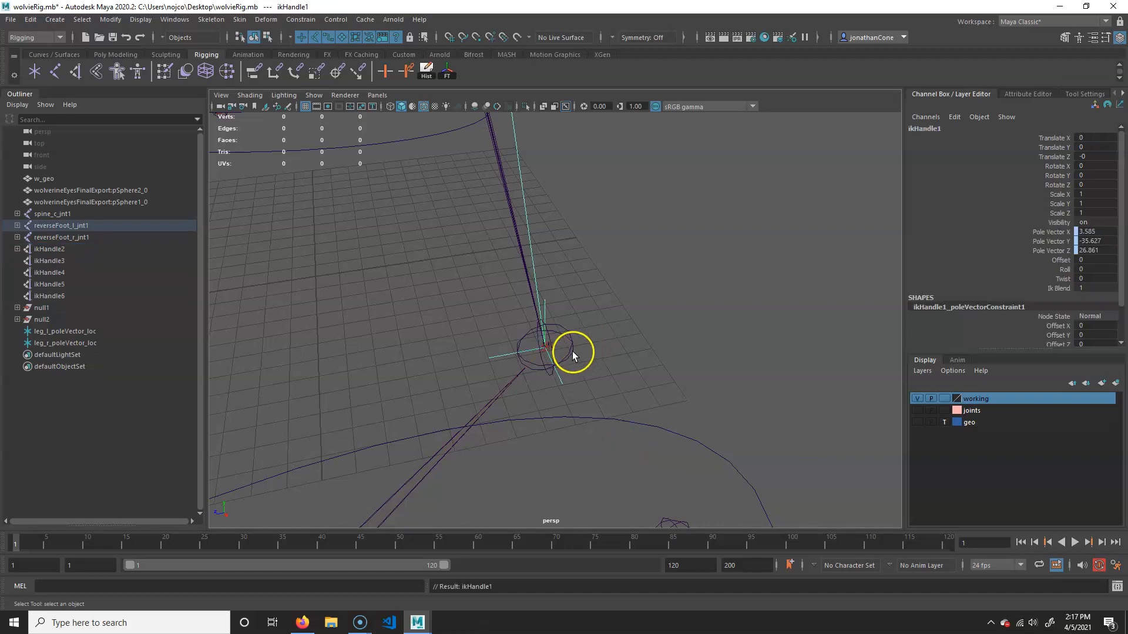
Try moving reverseFoot_l_jnt4 at the left ankle and undo the move
click(573, 350)
key(w)
drag(545, 355, 473, 307)
key(ctrl+z)
Parent ikHandle3 under the left reverse foot joint at the ball of the foot
alt+middle_drag(533, 402, 634, 229)
alt+right_drag(635, 230, 491, 299)
alt+middle_drag(341, 435, 408, 305)
alt+right_drag(408, 305, 541, 259)
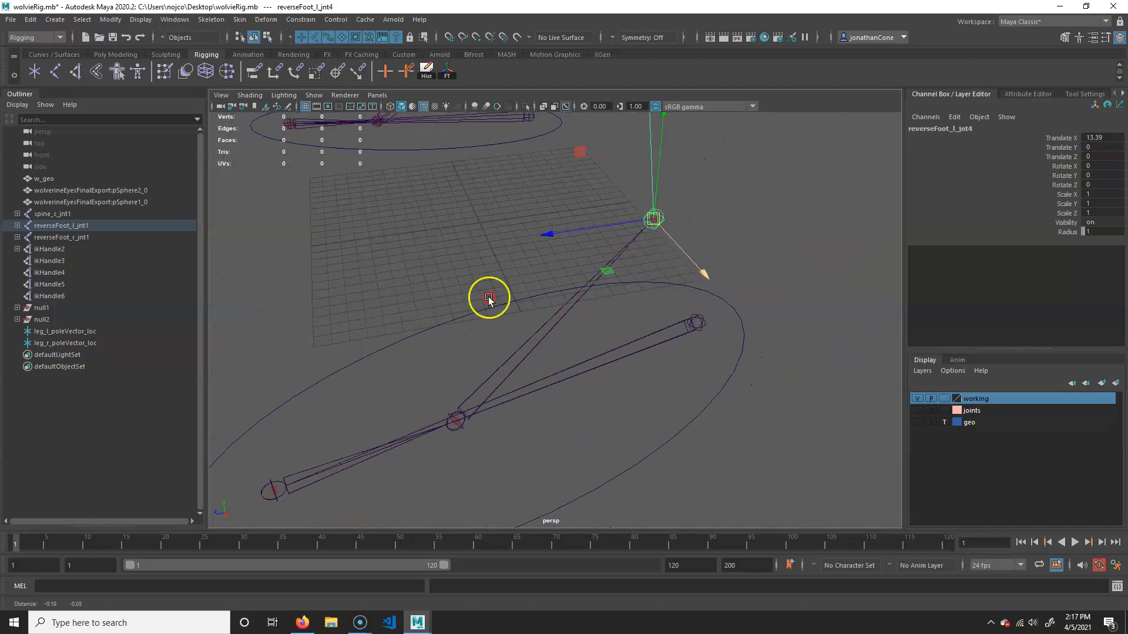
key(f)
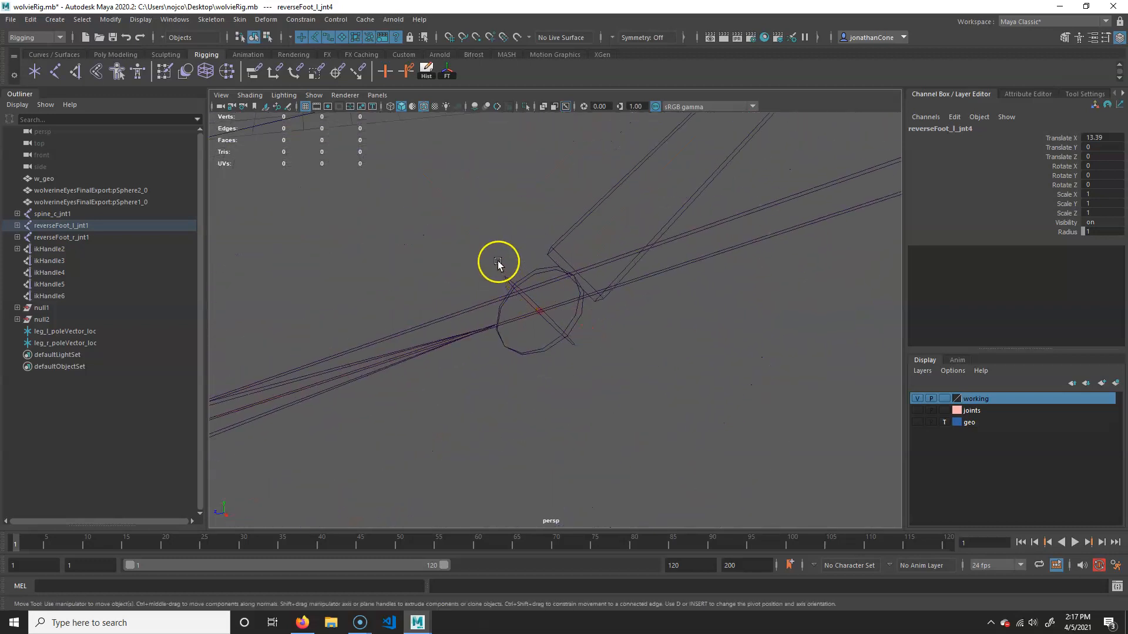
click(536, 309)
key(q)
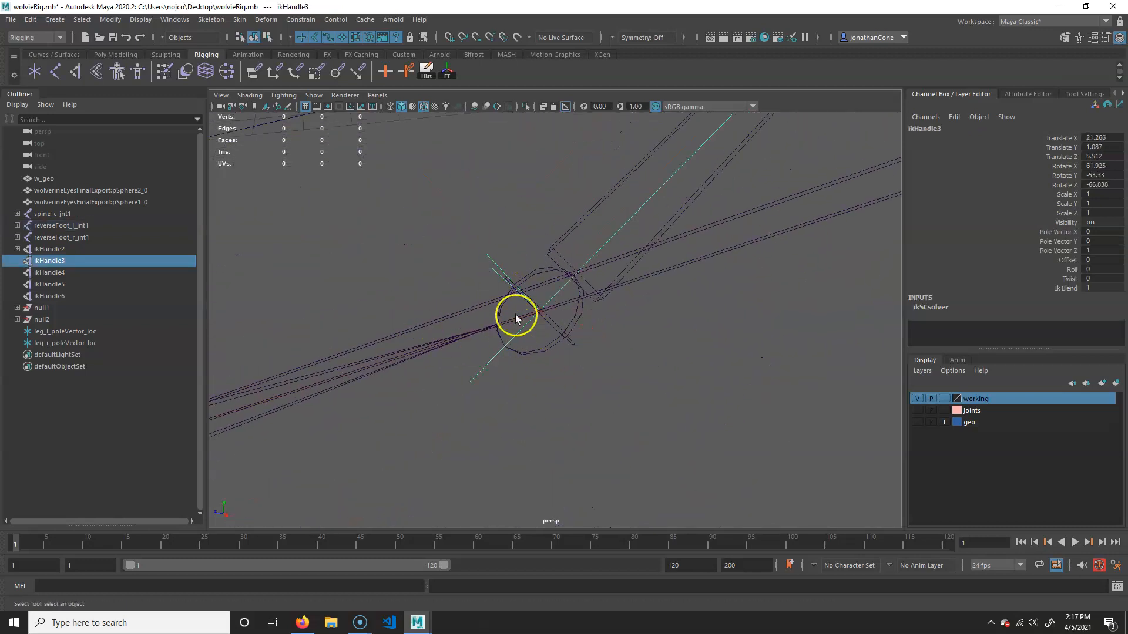
click(559, 344)
key(p)
Parent ikHandle4 under reverseFoot_l_jnt2 at the left toe
alt+right_drag(558, 343, 611, 233)
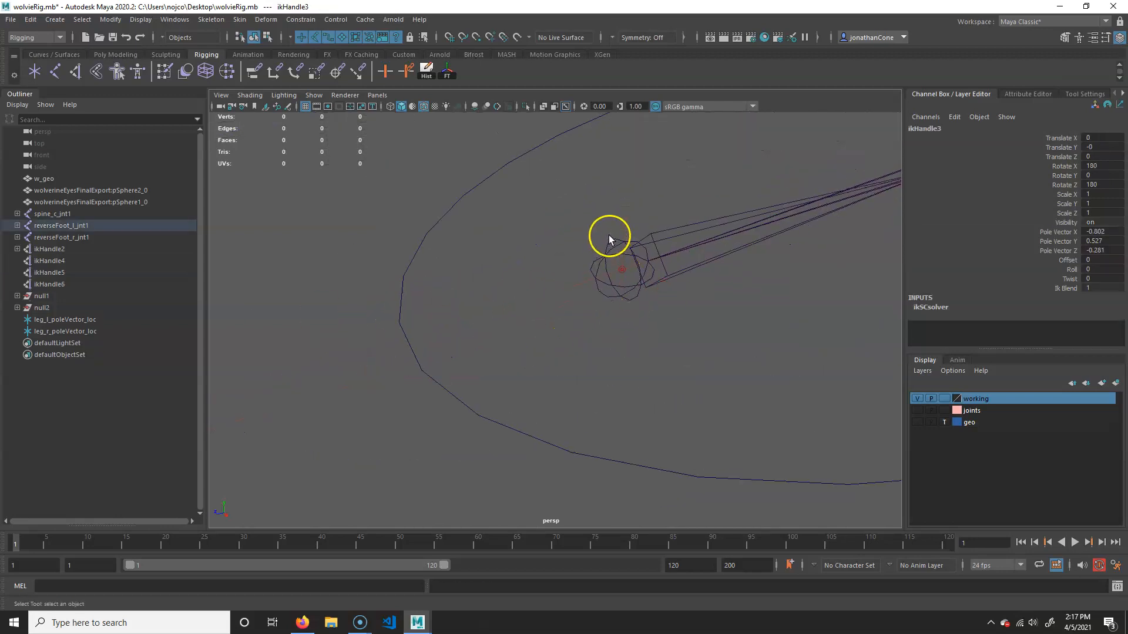
click(649, 236)
shift+click(630, 298)
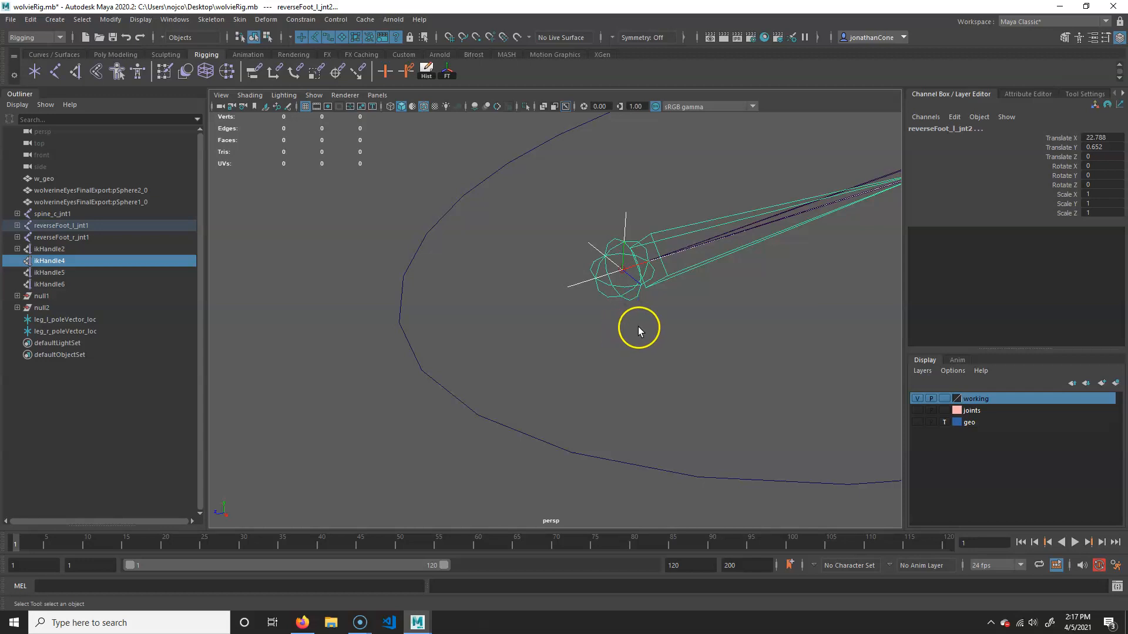
key(p)
Parent ikHandle2 under reverseFoot_r_jnt4 at the right ankle
alt+right_drag(579, 305, 492, 194)
alt+middle_drag(492, 194, 598, 294)
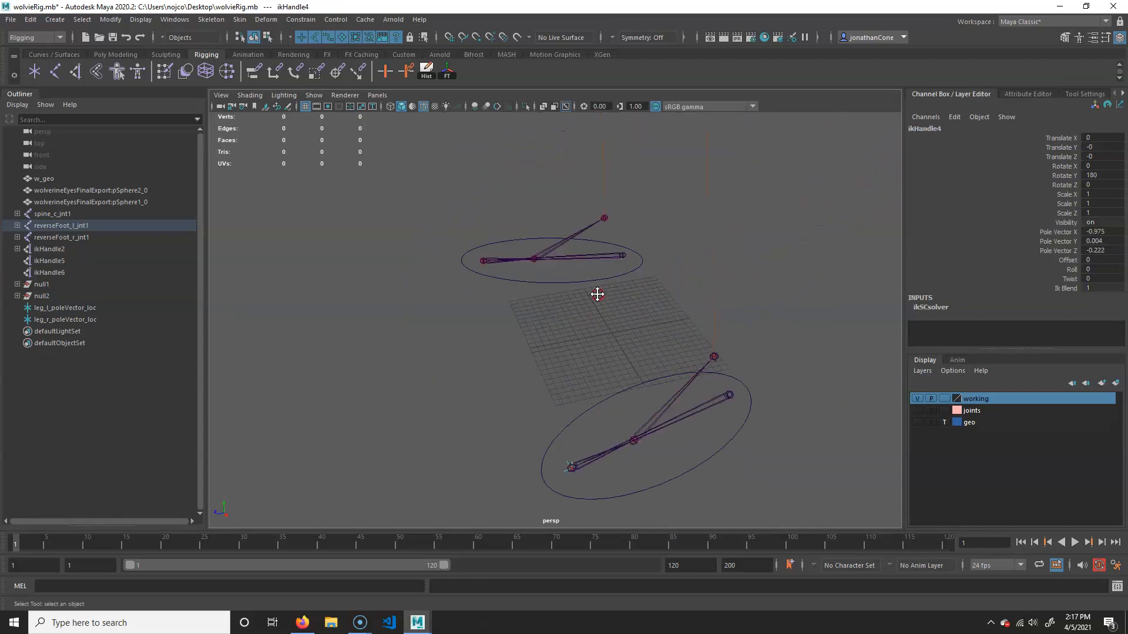
click(603, 217)
scroll(611, 265, down, 4)
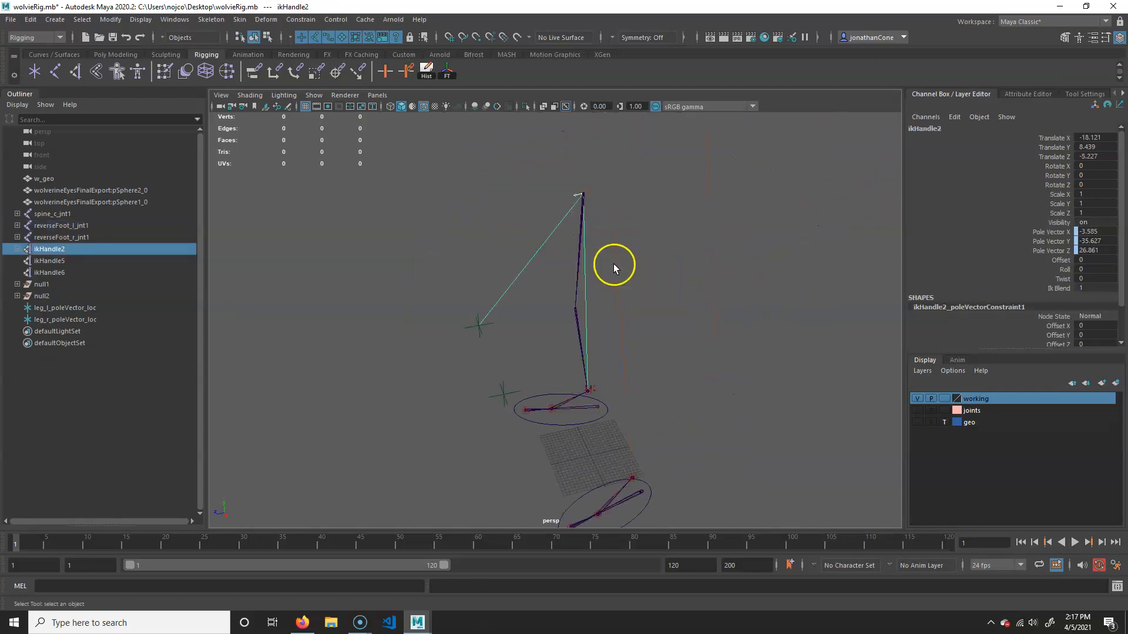
alt+middle_drag(517, 347, 508, 266)
alt+right_drag(508, 265, 639, 294)
click(668, 291)
click(674, 279)
click(680, 279)
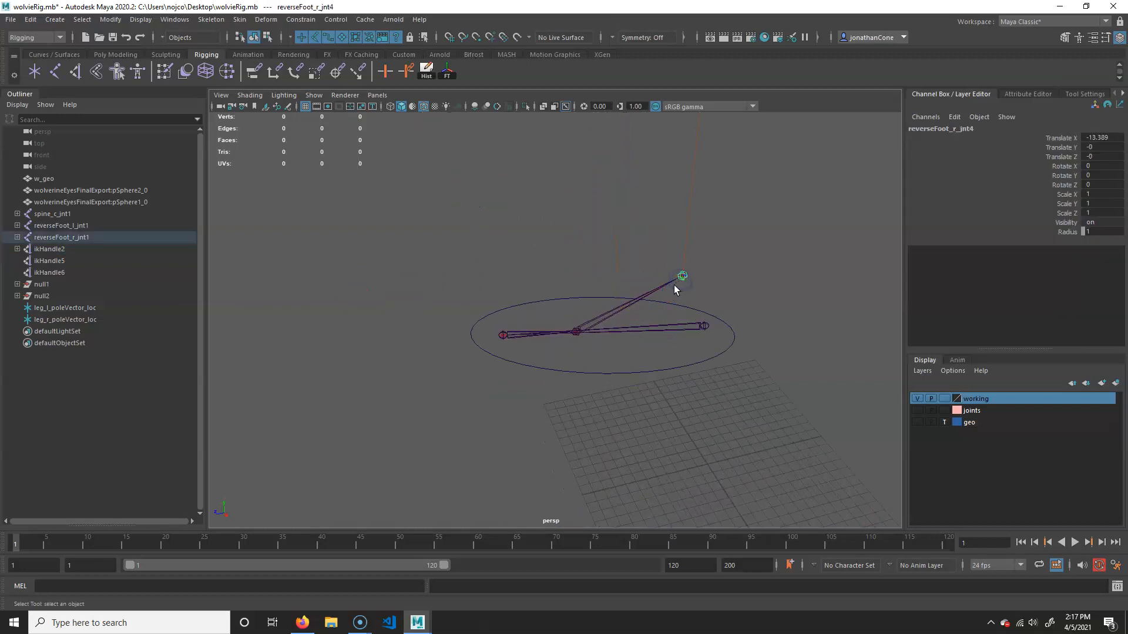
key(f)
alt+middle_drag(584, 337, 616, 302)
click(711, 330)
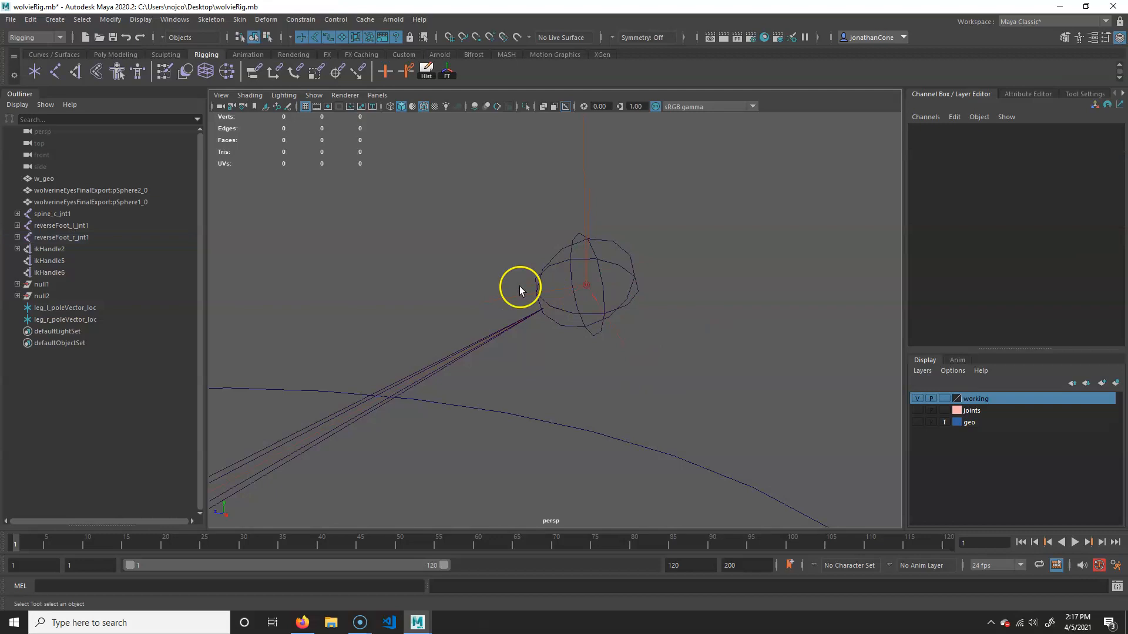
click(519, 294)
shift+click(576, 325)
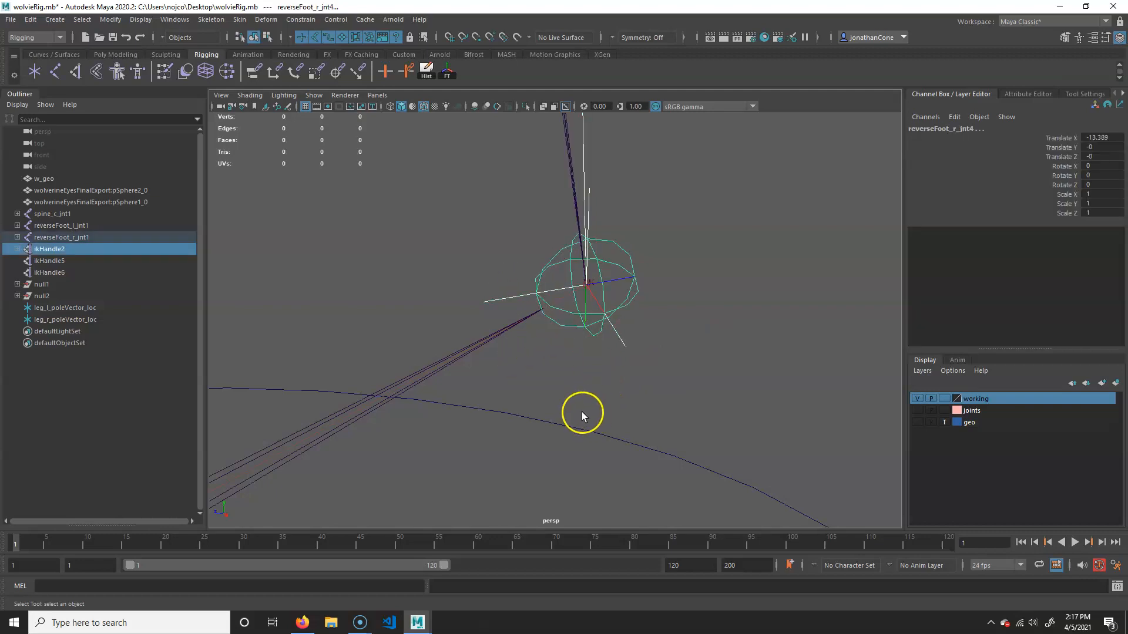
key(p)
Parent ikHandle5 under reverseFoot_r_jnt3 at the ball of the right foot
alt+drag(590, 329, 410, 394)
alt+right_drag(408, 395, 382, 398)
alt+middle_drag(381, 397, 549, 293)
alt+right_drag(355, 358, 548, 352)
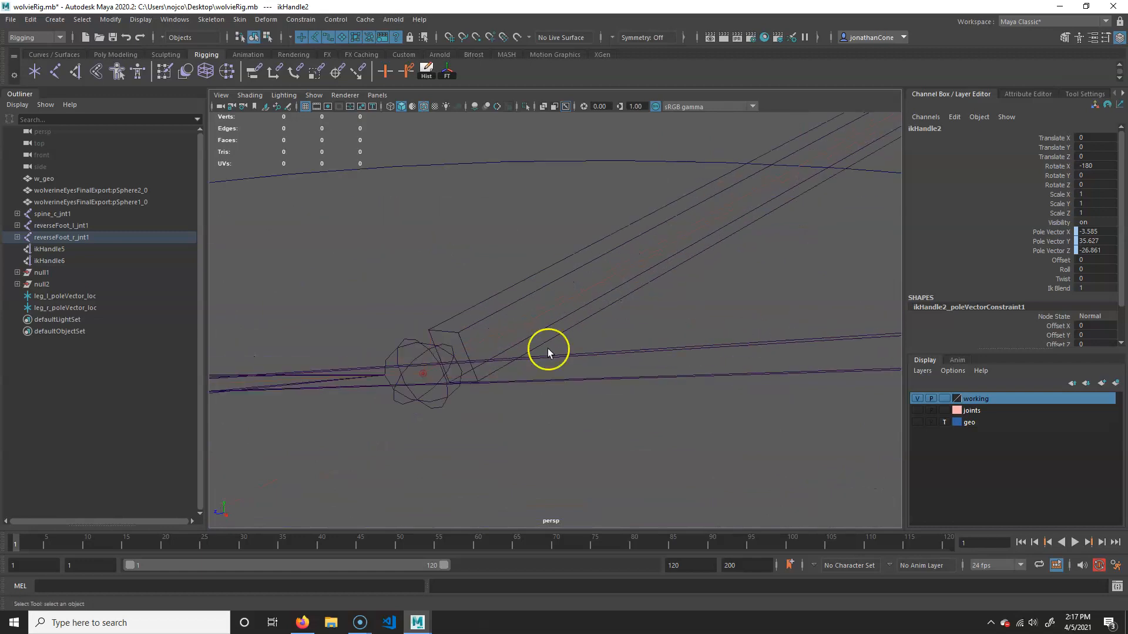
click(432, 339)
shift+click(428, 401)
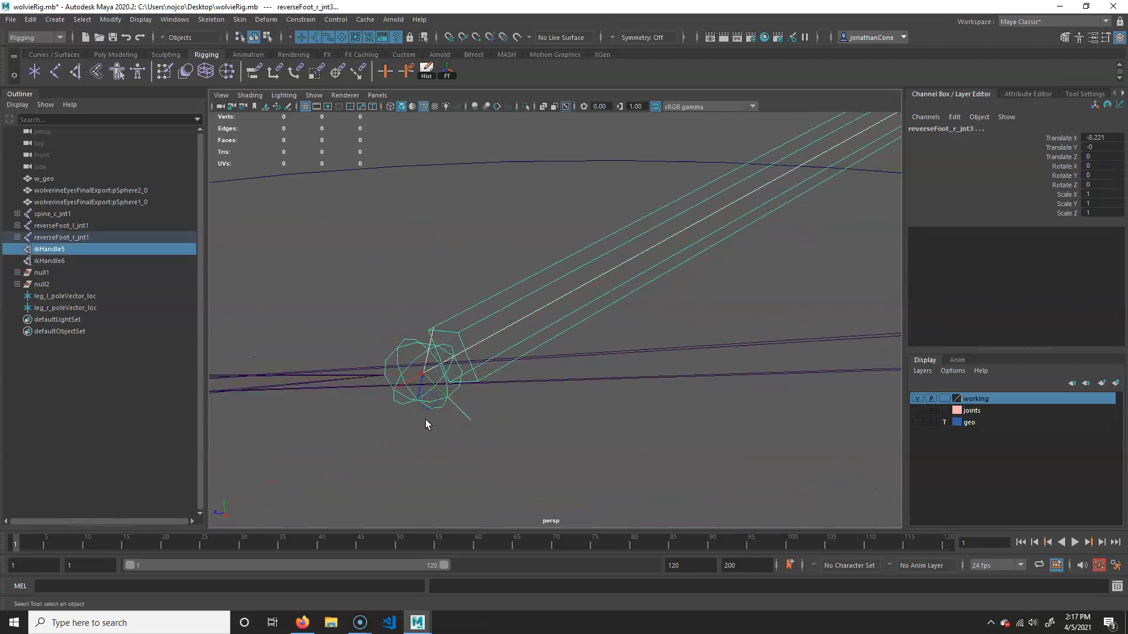
key(p)
Parent ikHandle6 under reverseFoot_r_jnt2 at the right toe
alt+drag(353, 390, 669, 345)
drag(414, 348, 404, 353)
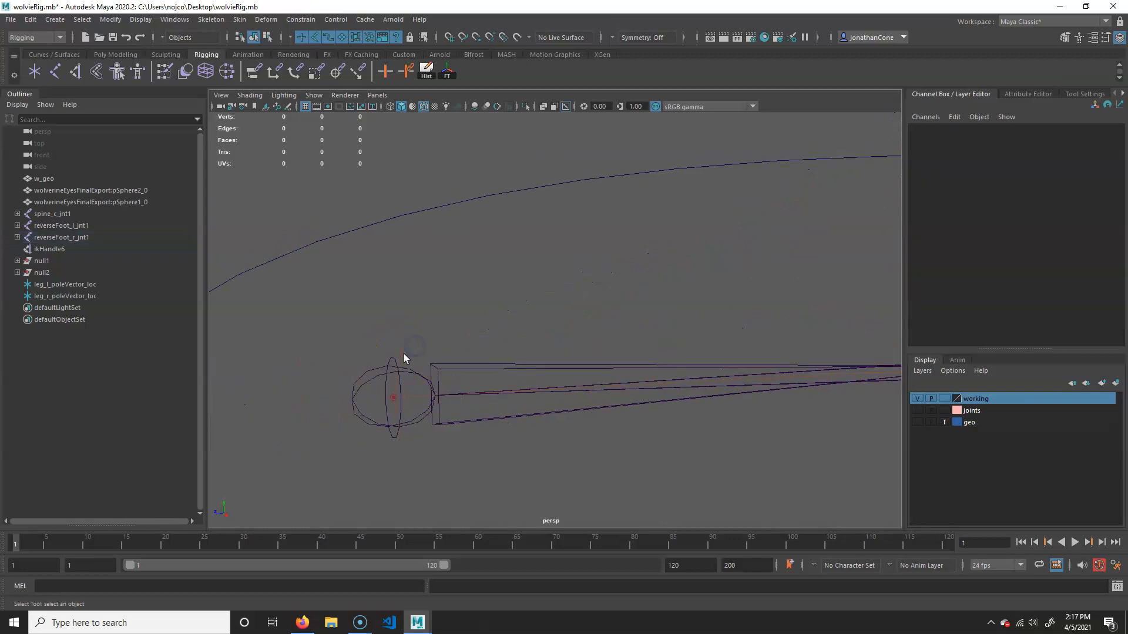
click(405, 409)
shift+click(362, 378)
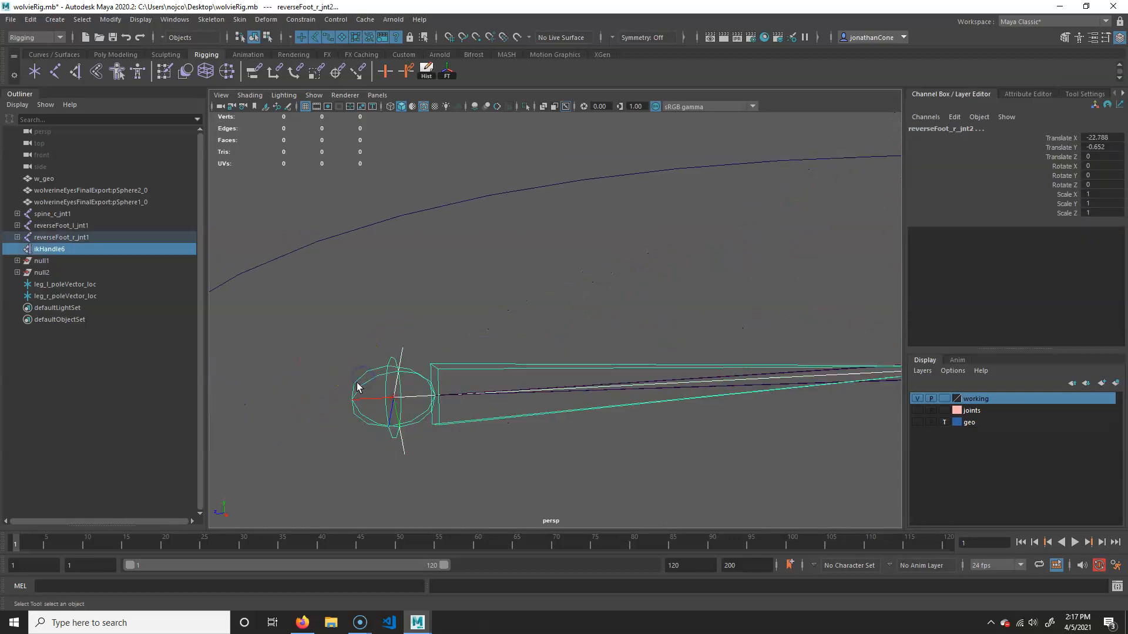
key(p)
alt+right_drag(709, 353, 344, 318)
alt+middle_drag(614, 323, 531, 286)
alt+drag(531, 286, 579, 291)
alt+right_drag(587, 299, 702, 318)
alt+middle_drag(702, 346, 622, 282)
alt+drag(622, 282, 599, 291)
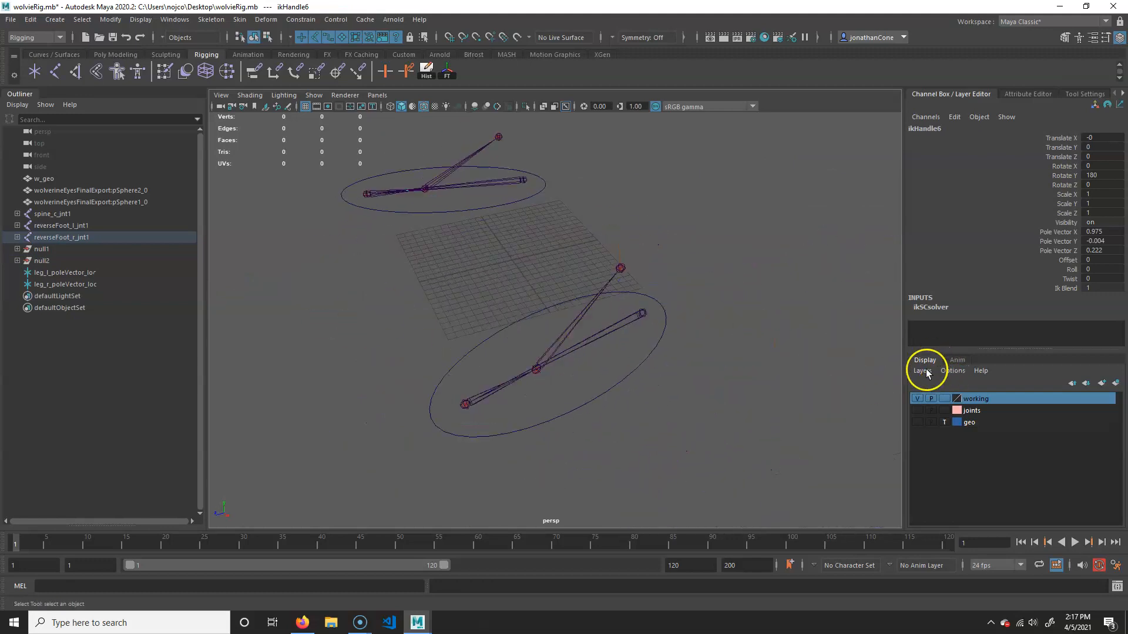
Show the geo and joints display layers to see the reverse foot joints inside the character's foot
click(918, 423)
alt+drag(646, 383, 621, 374)
alt+right_drag(621, 374, 694, 376)
alt+middle_drag(693, 376, 722, 418)
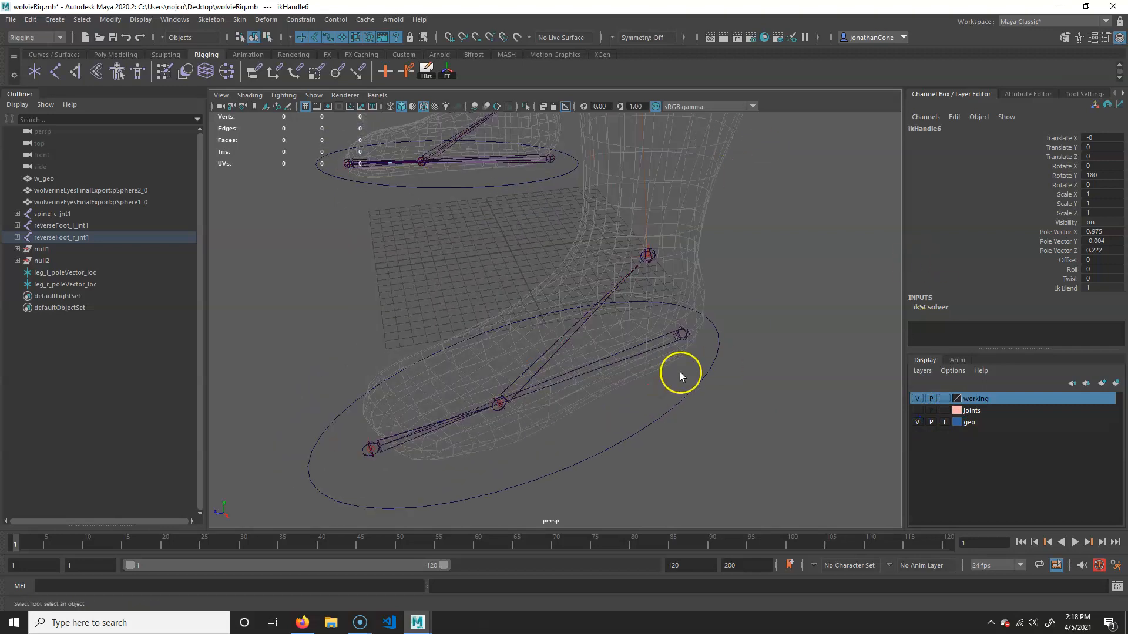
click(674, 336)
click(918, 410)
alt+drag(623, 365, 740, 294)
Test the rotation of reverseFoot_l_jnt1 at the left heel and undo it
click(681, 317)
click(669, 350)
key(e)
click(813, 199)
click(663, 252)
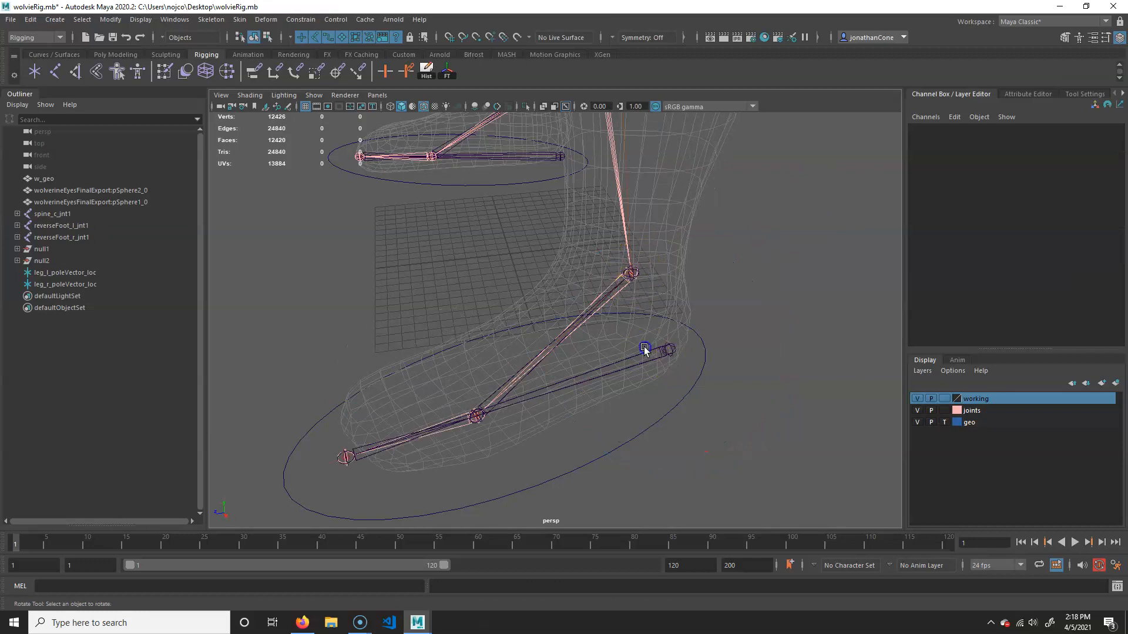
click(666, 352)
drag(668, 347, 645, 351)
key(ctrl+z)
key(ctrl+z)
Test-rotate reverseFoot_l_jnt2 at the left toe and undo the rotation
key(Down)
drag(441, 478, 432, 527)
key(ctrl+z)
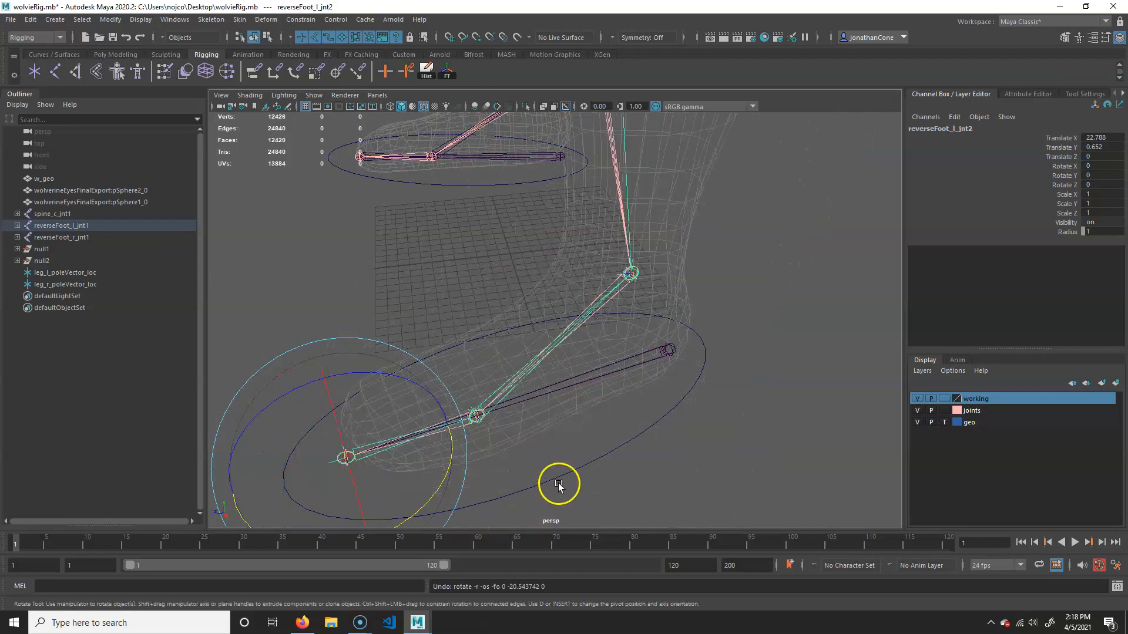
Test-rotate reverseFoot_l_jnt3 at the ball of the left foot, return it to its rest rotation and clear the selection
click(476, 415)
drag(481, 328, 720, 344)
alt+right_drag(662, 377, 843, 227)
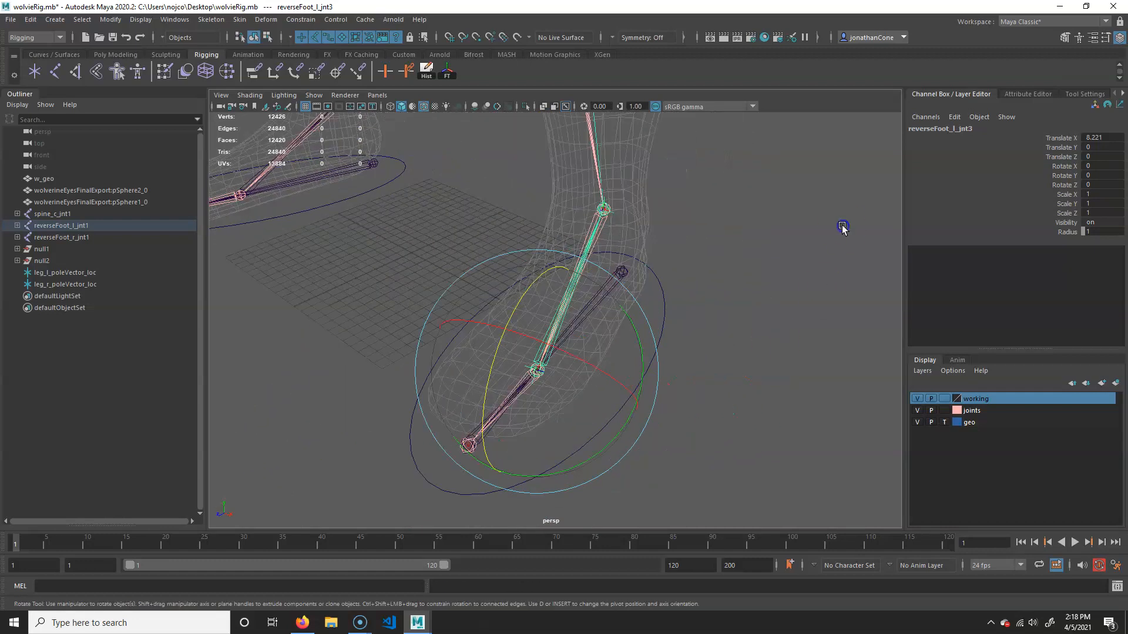
click(684, 347)
Parent reverseFoot_l_jnt1 under the left foot's control curve in null2
click(555, 316)
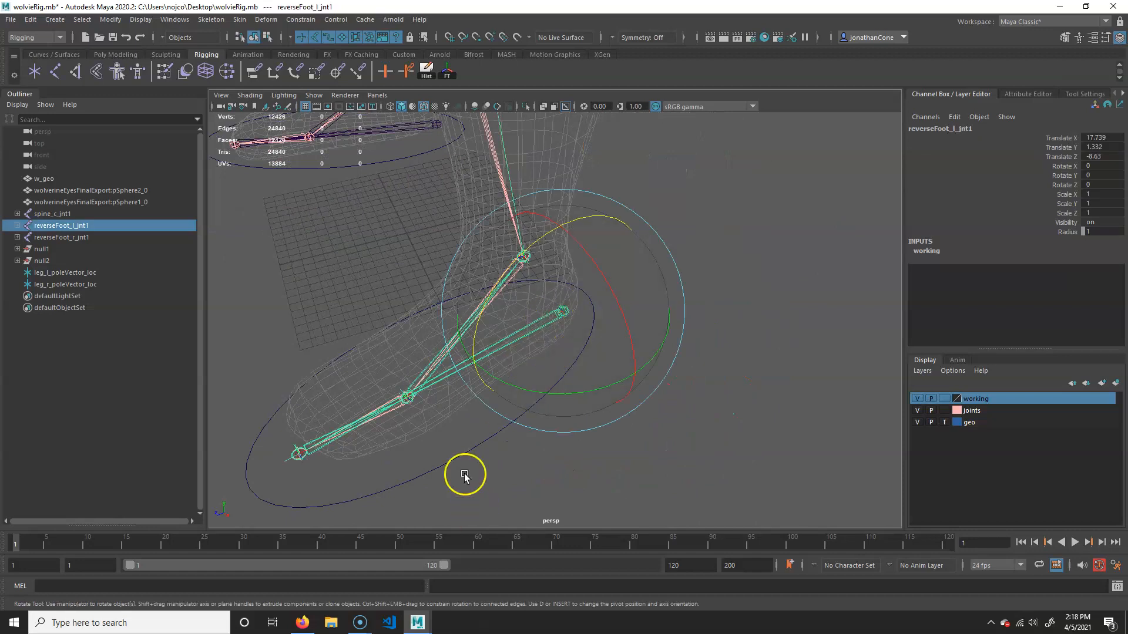
shift+click(483, 443)
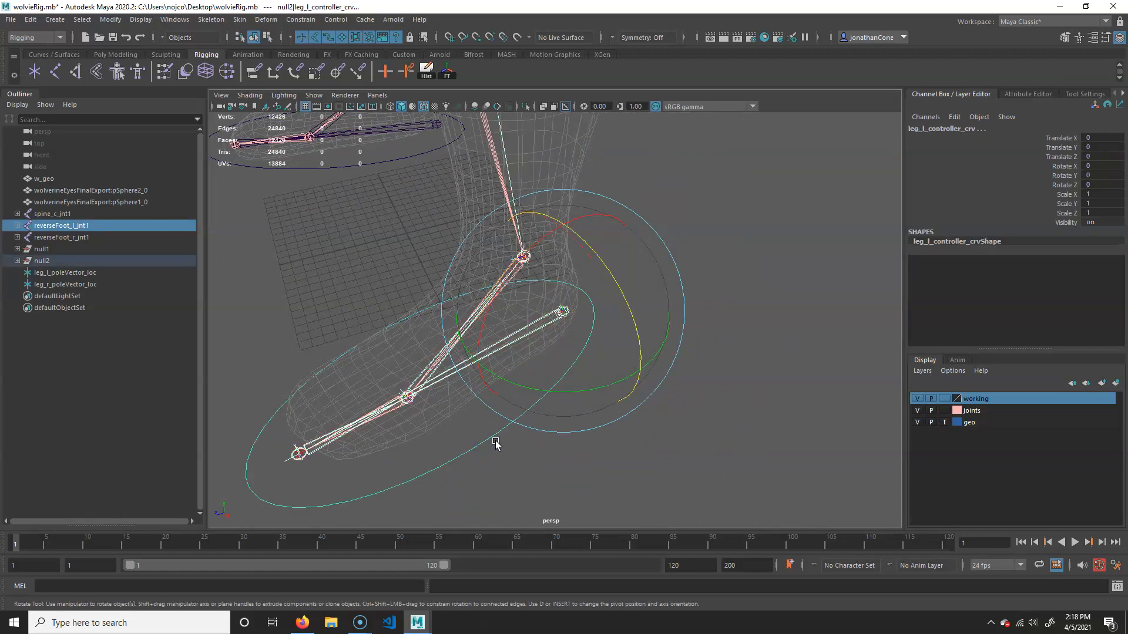
key(p)
click(483, 430)
Parent reverseFoot_r_jnt1 under the right foot's control curve in null1
alt+drag(483, 430, 480, 327)
alt+right_drag(480, 325, 564, 329)
alt+drag(564, 329, 529, 301)
click(519, 250)
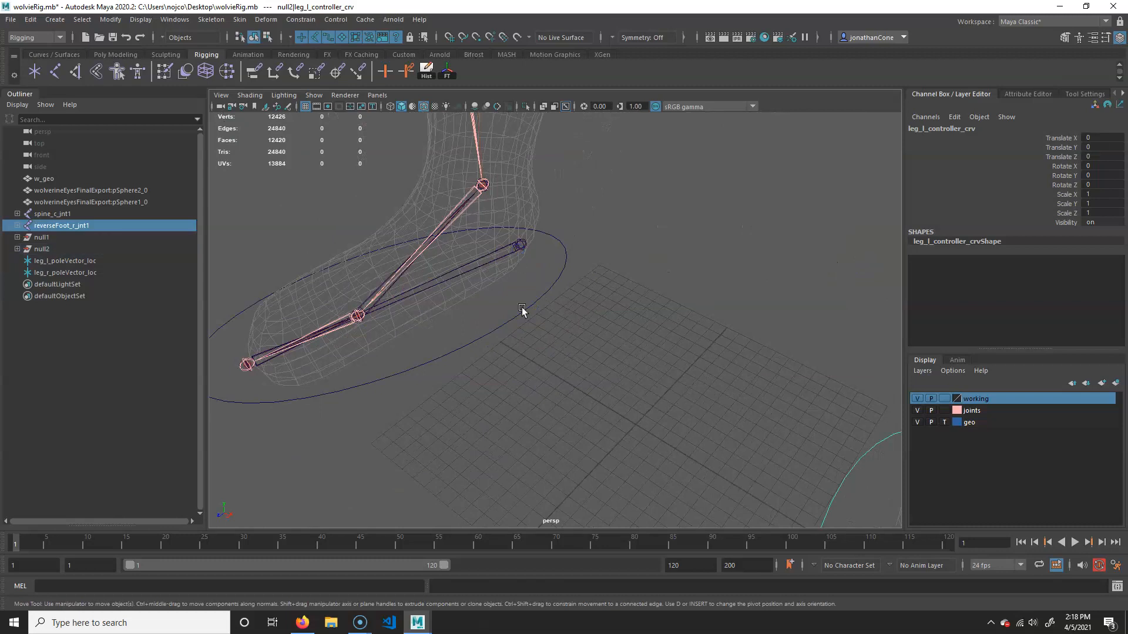
shift+click(497, 323)
key(p)
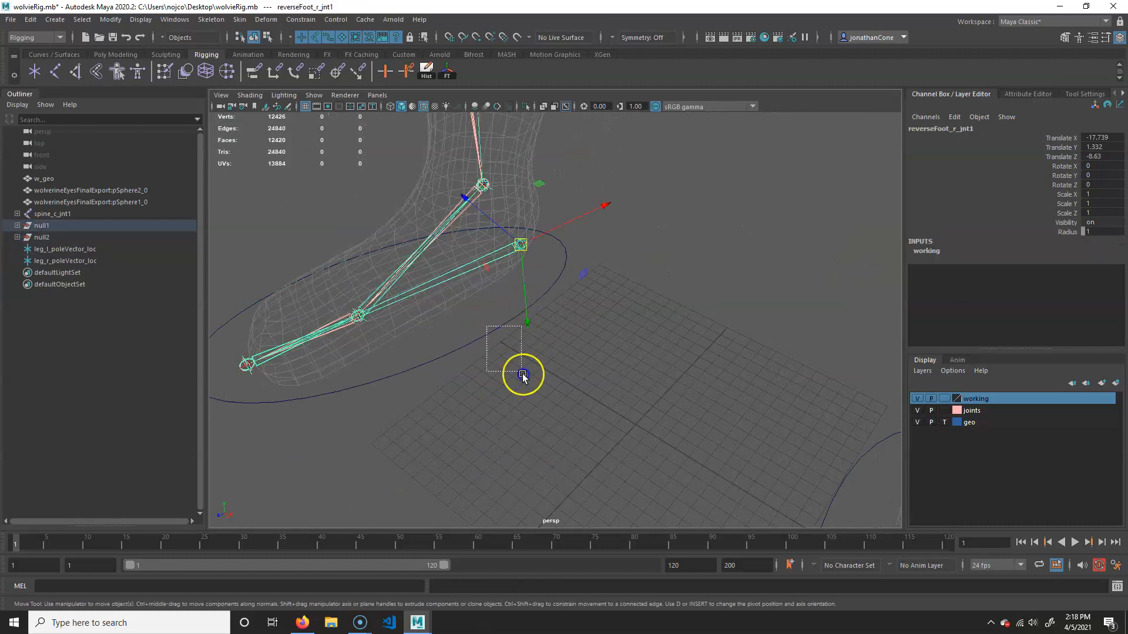
Examine the reverse foot joints of both feet relative to their control curves
alt+drag(520, 373, 470, 303)
drag(540, 281, 510, 283)
key(ctrl+z)
alt+drag(591, 307, 625, 382)
click(575, 362)
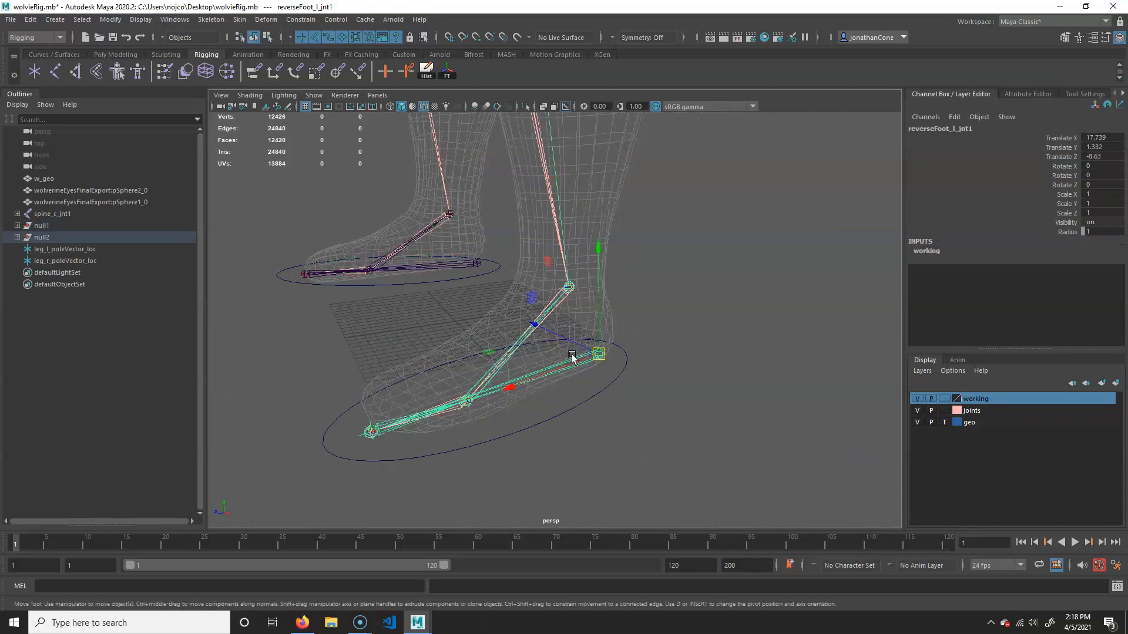
click(536, 345)
alt+drag(427, 400, 447, 397)
alt+right_drag(447, 397, 419, 368)
alt+drag(419, 367, 517, 383)
alt+right_drag(516, 383, 604, 390)
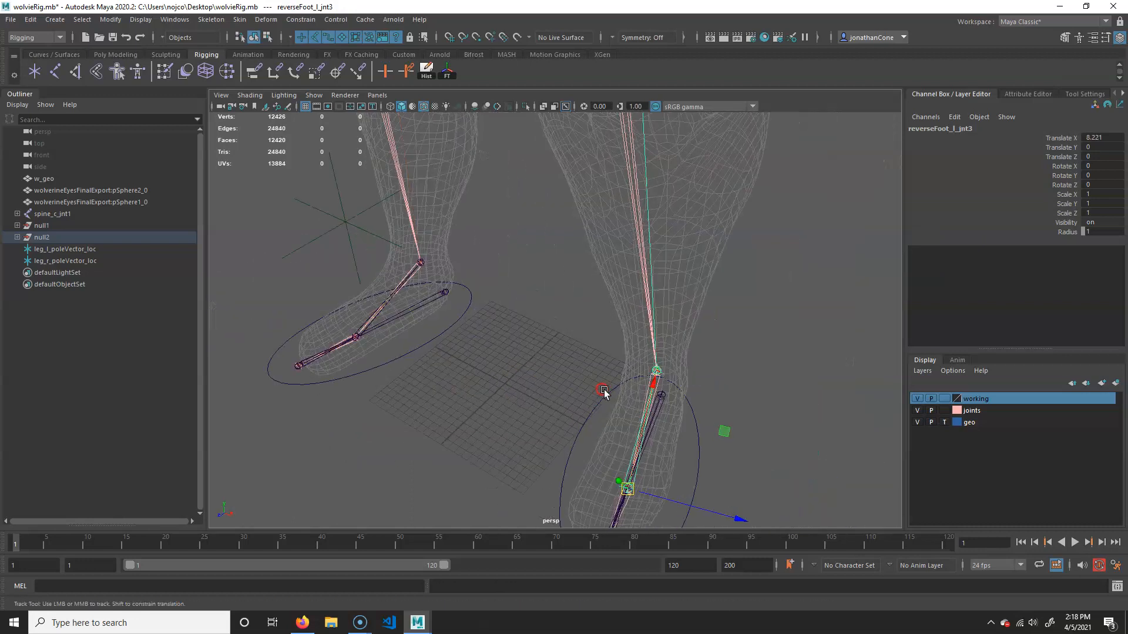
alt+middle_drag(604, 390, 580, 346)
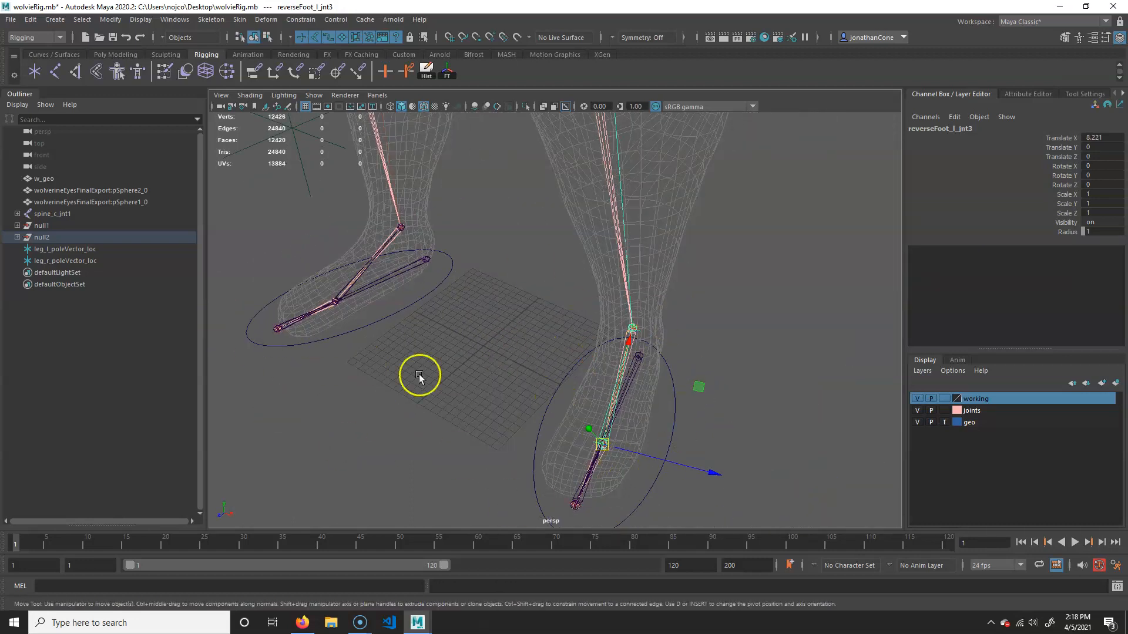
alt+drag(370, 381, 507, 386)
alt+right_drag(451, 390, 555, 398)
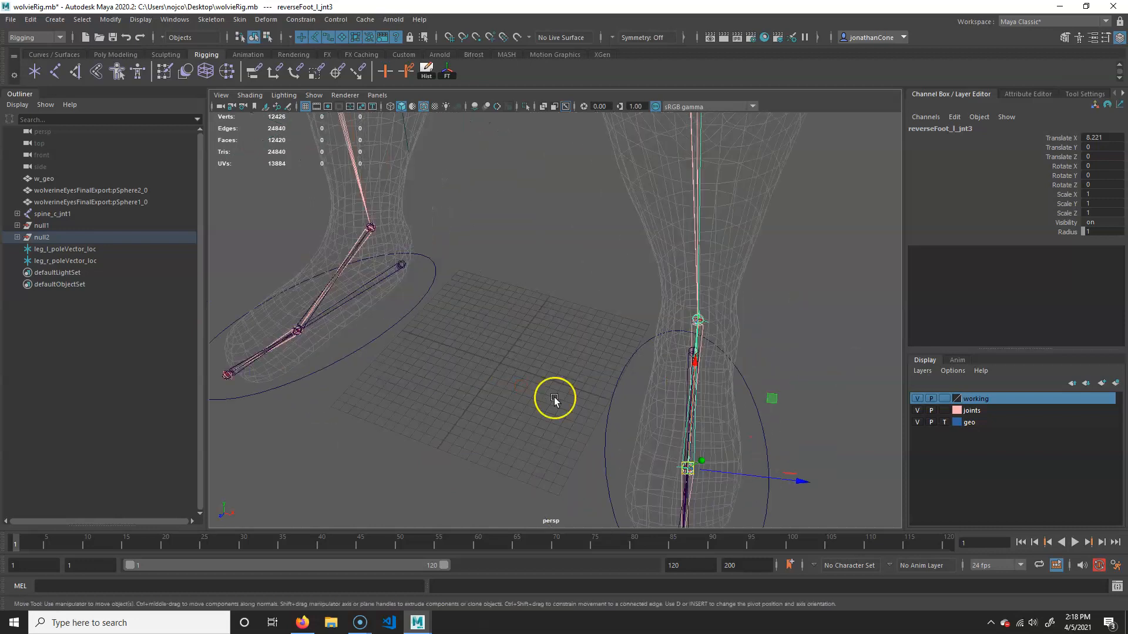
key(f)
Add a keyable float attribute named toeRoll to both foot control curves
click(579, 400)
alt+middle_drag(497, 394, 802, 457)
shift+click(526, 259)
alt+right_drag(534, 346, 421, 332)
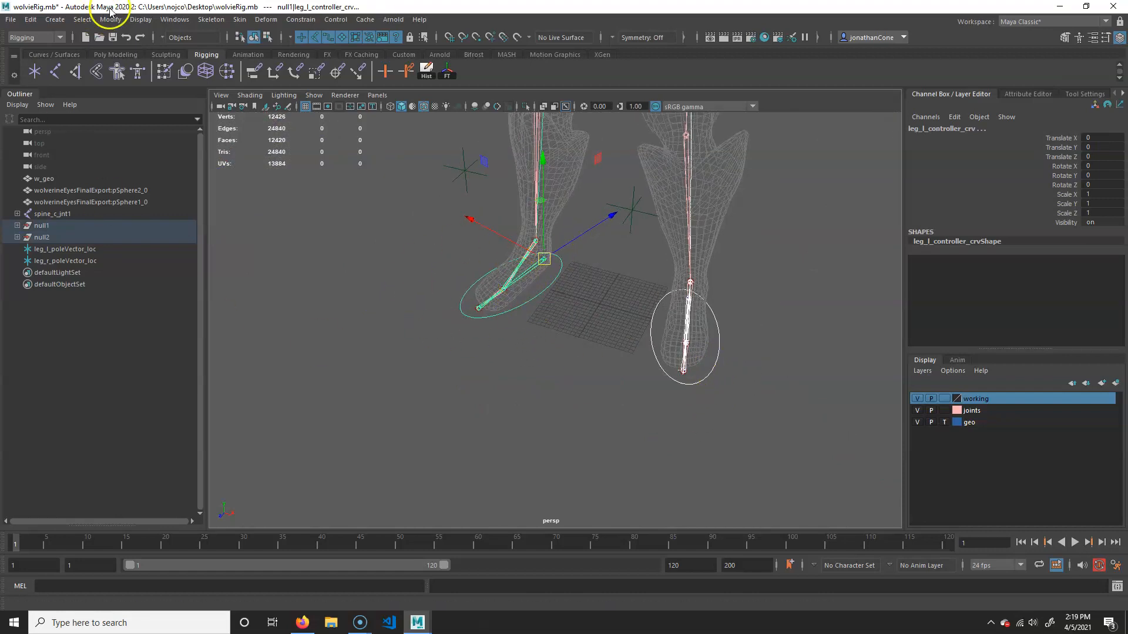
click(122, 23)
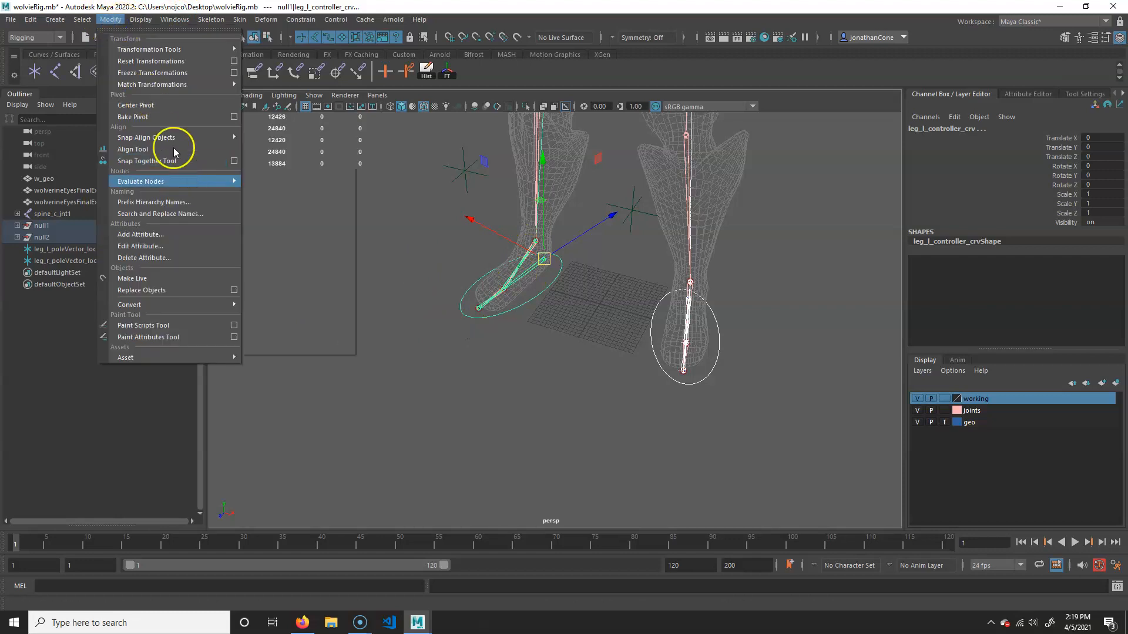
click(154, 235)
drag(327, 149, 221, 178)
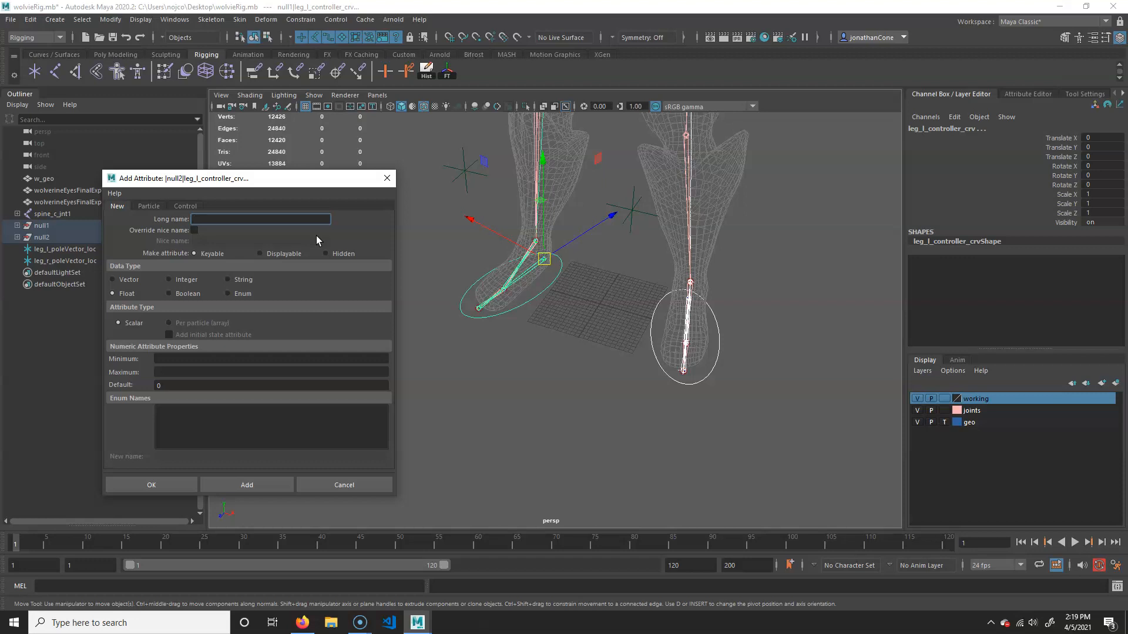
text(oe)
key(BackSpace)
text(Rool)
key(BackSpace)
key(BackSpace)
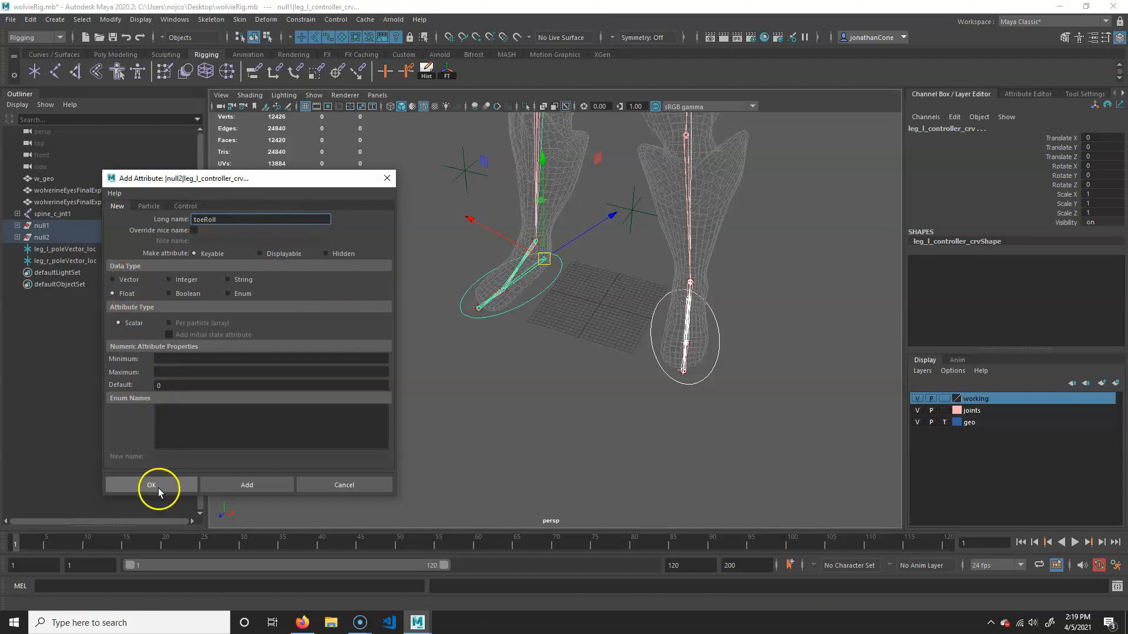
click(259, 483)
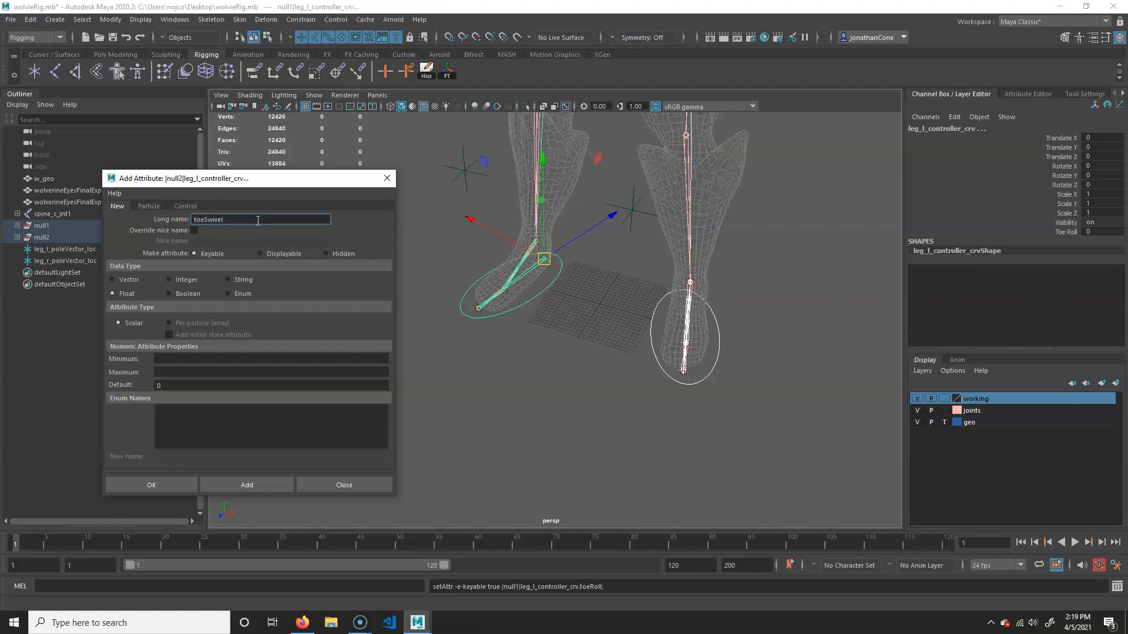
Add keyable float attributes named toeSwivel and ballRoll to both foot control curves and finish adding attributes
click(247, 485)
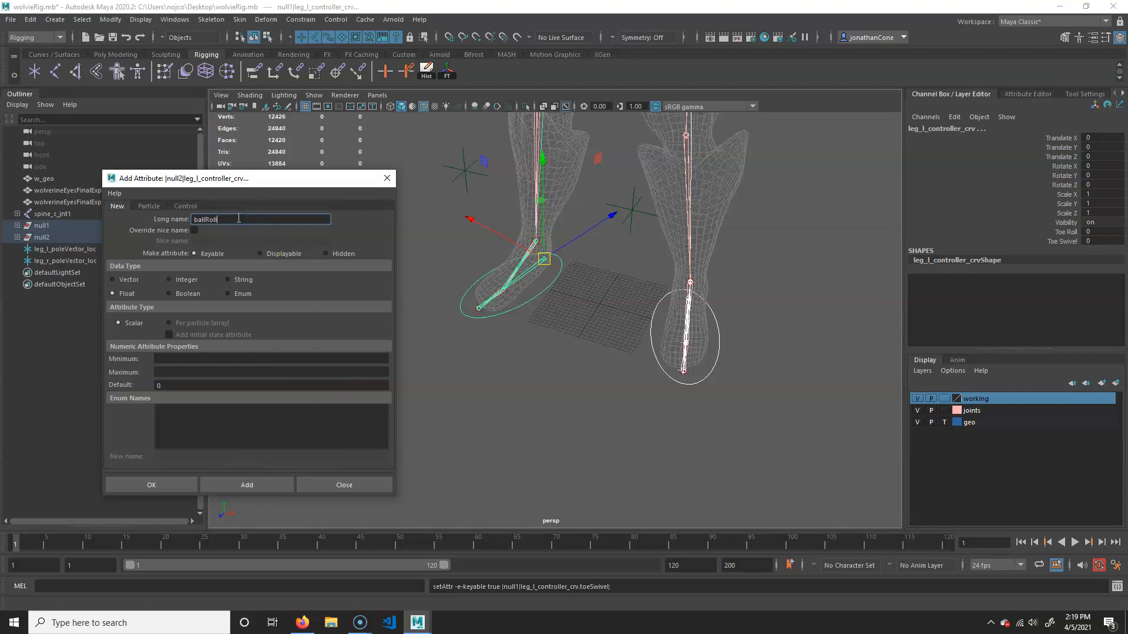
click(271, 485)
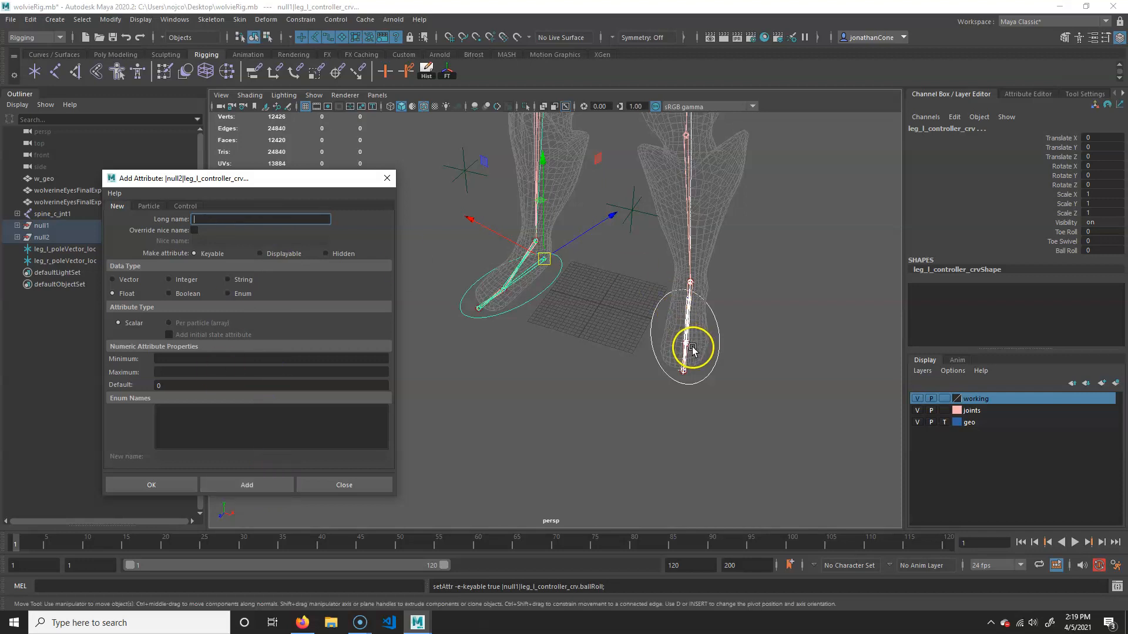
click(356, 485)
Check the new attributes on the left and right foot control curves and save the scene
alt+drag(652, 407, 684, 410)
click(685, 411)
click(623, 367)
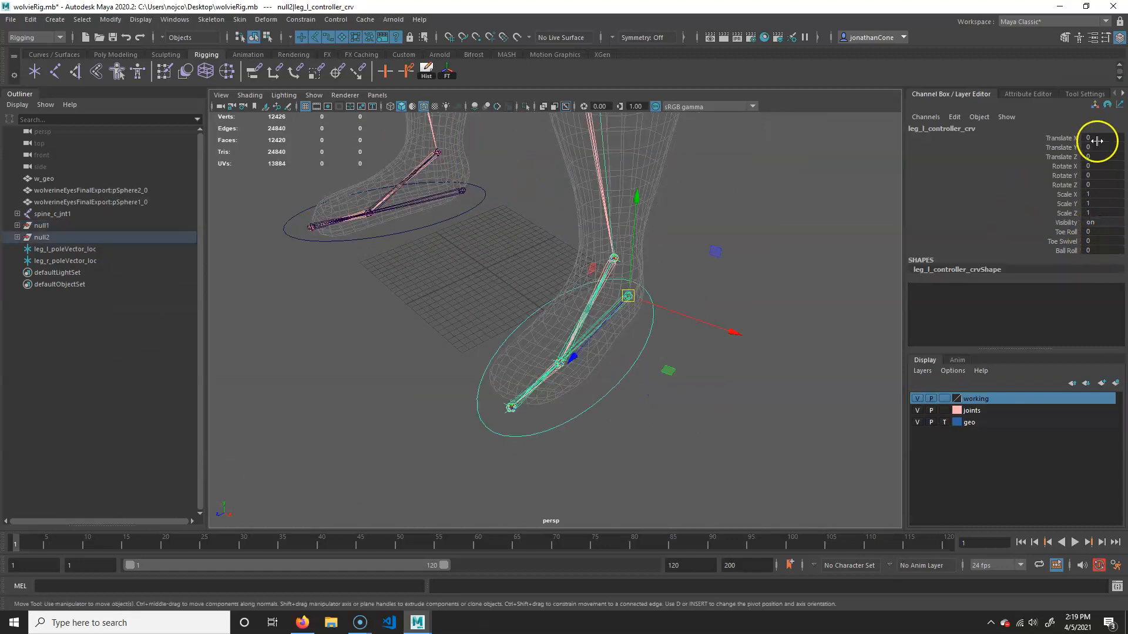
ctrl+drag(1102, 233, 1127, 224)
click(357, 235)
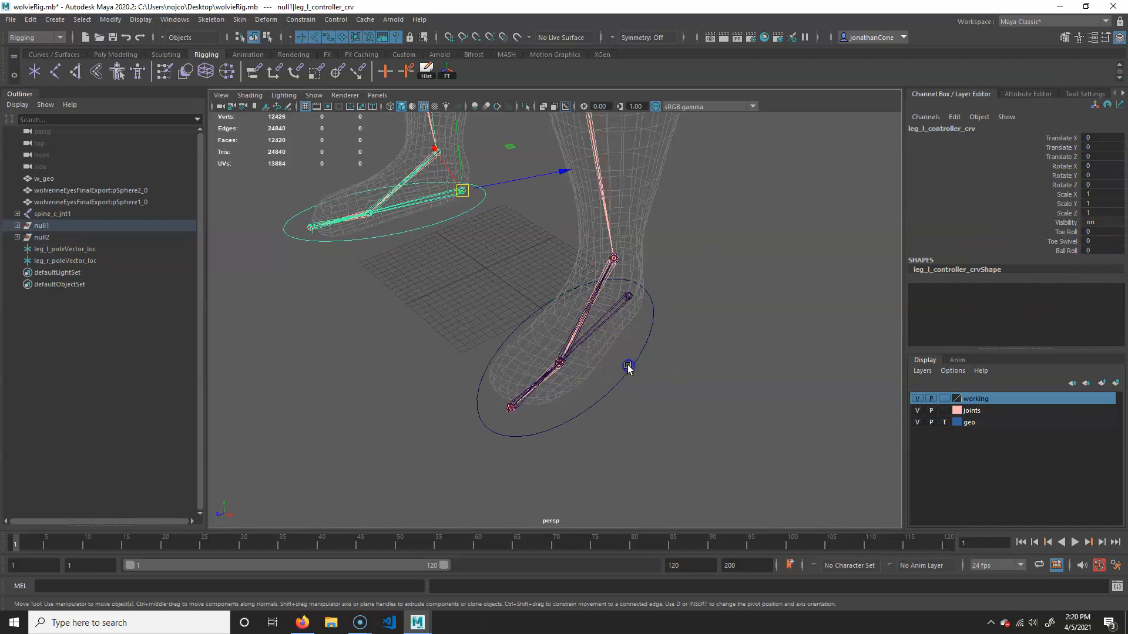
click(631, 370)
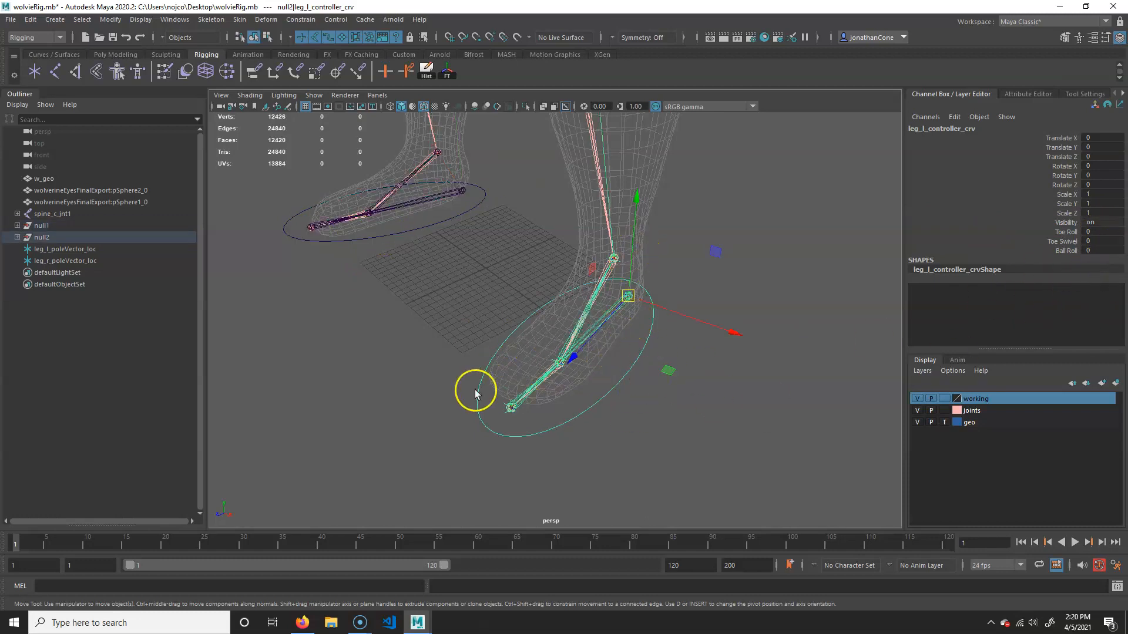
Clear the selection and open the Connection Editor, placing it clear of the feet
alt+drag(601, 441, 669, 433)
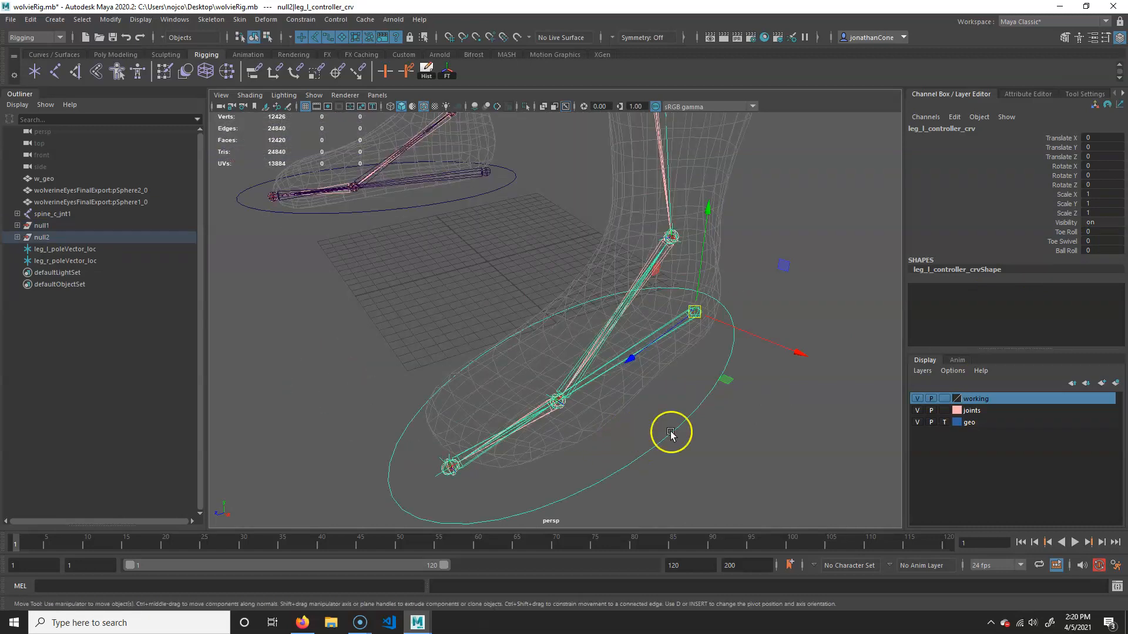
alt+right_drag(670, 433, 576, 392)
click(576, 392)
click(175, 19)
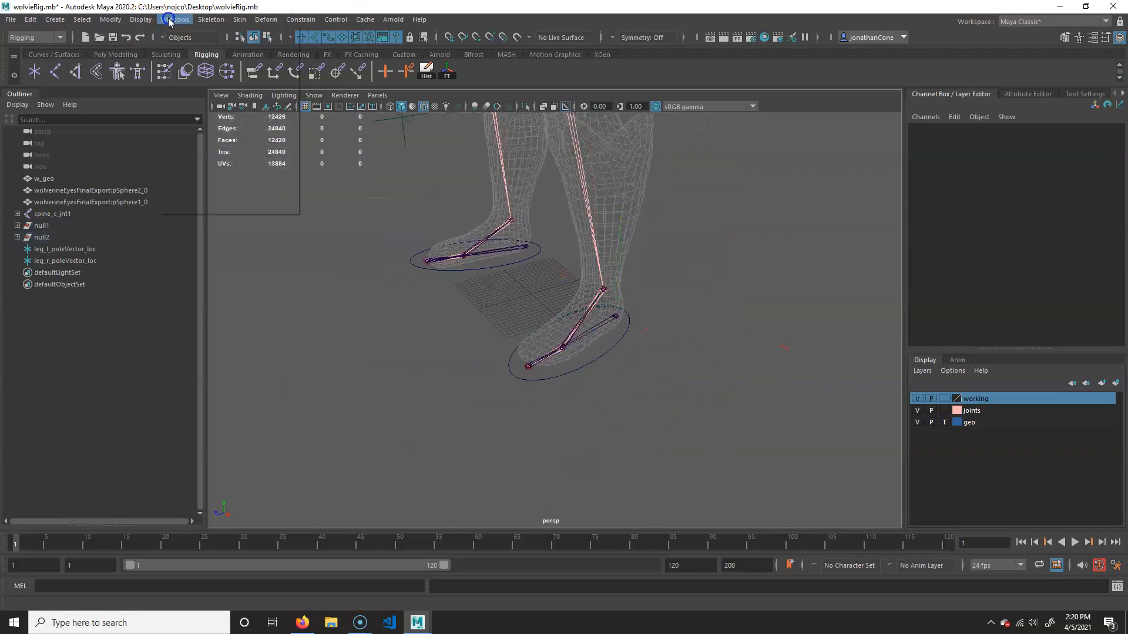
mouse_move(214, 61)
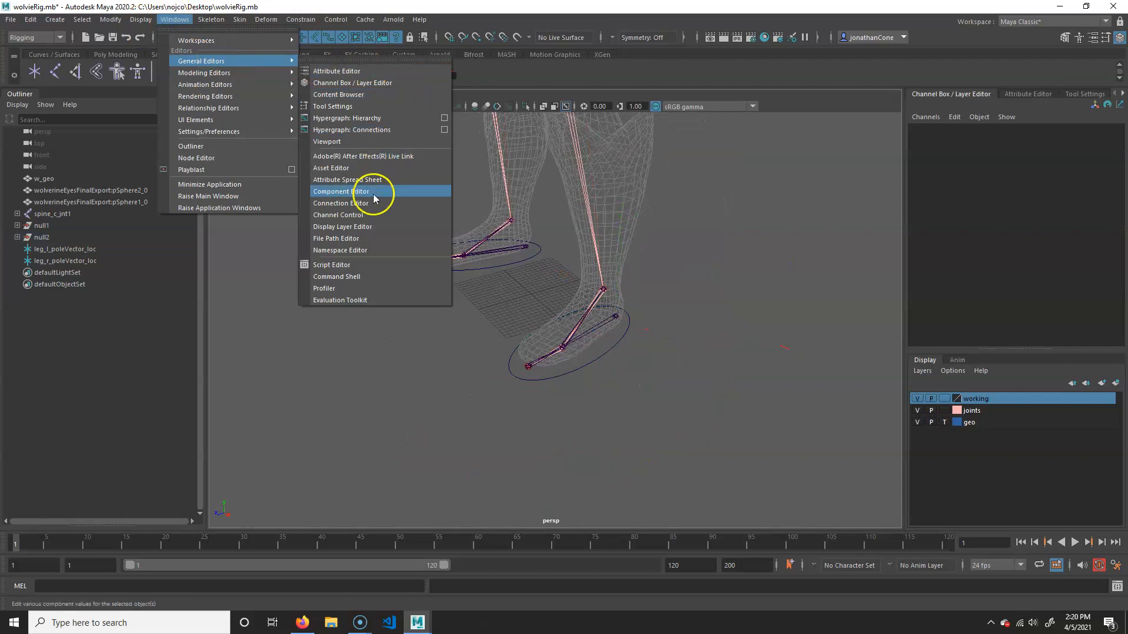
click(369, 206)
drag(259, 118, 211, 109)
Load the left foot's control curve as the Connection Editor's source and bring its toeRoll, toeSwivel and ballRoll attributes into view
alt+middle_drag(609, 366, 699, 370)
click(648, 384)
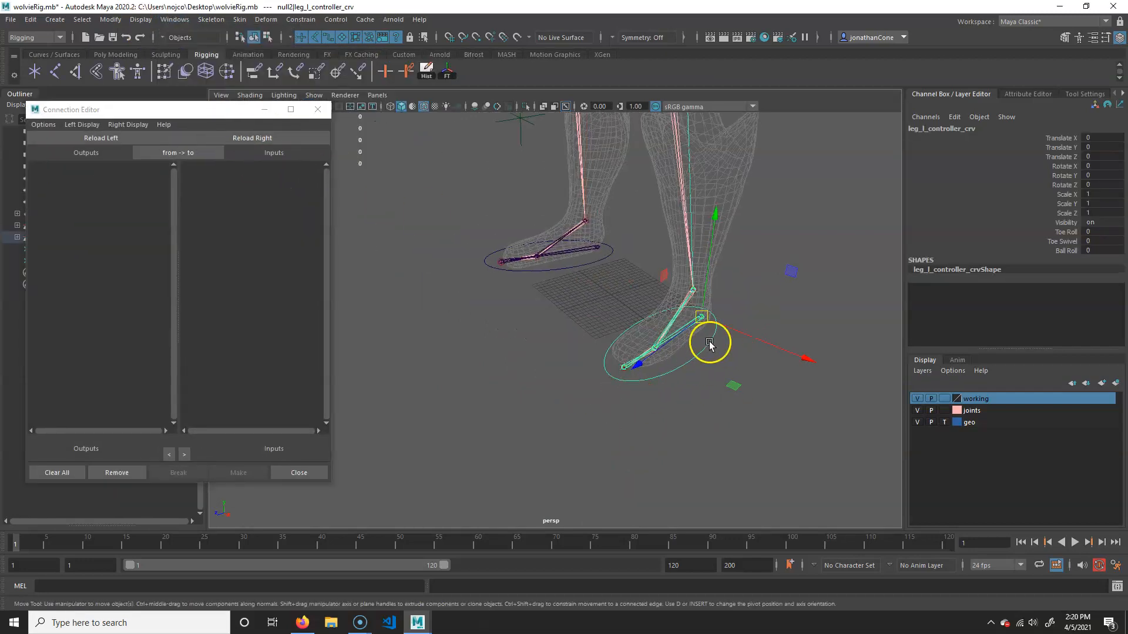
click(66, 140)
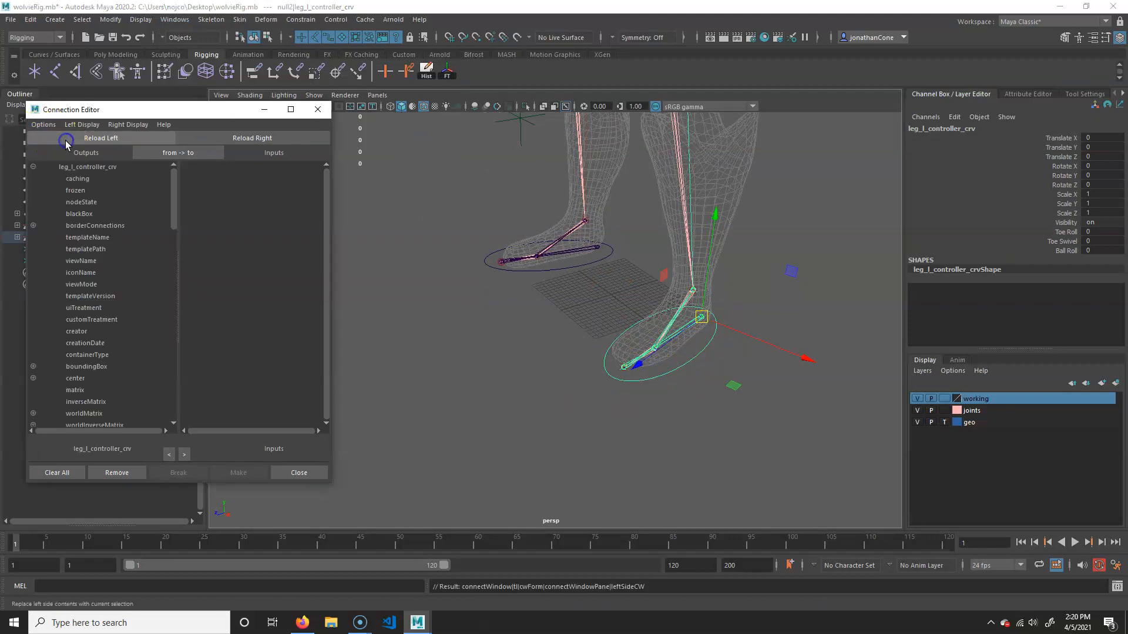
scroll(116, 385, down, 15)
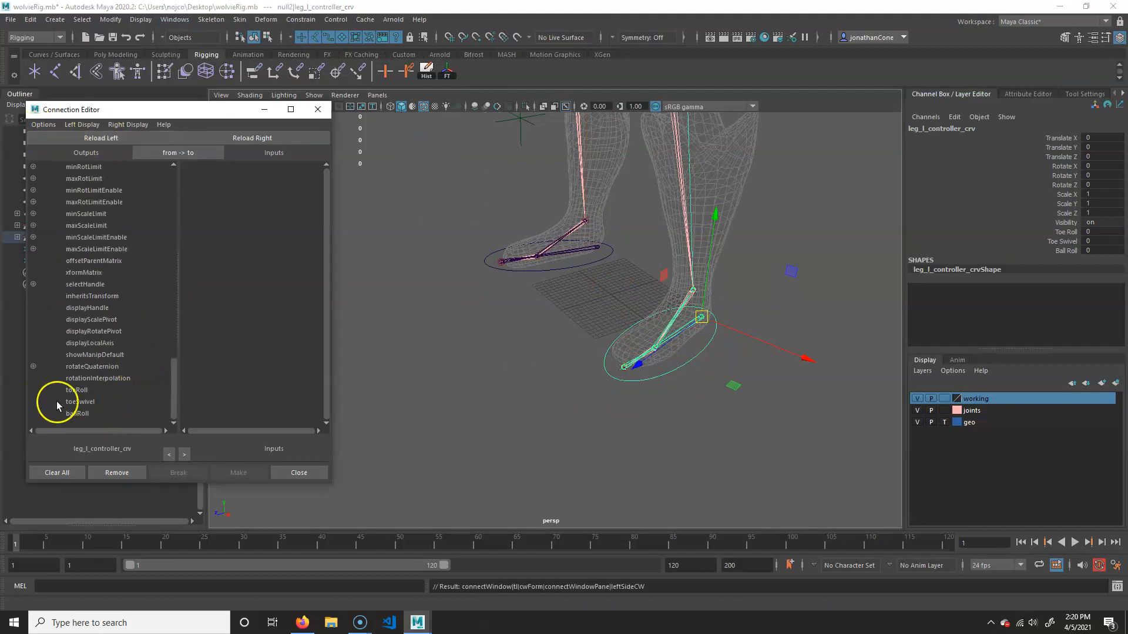
Load reverseFoot_l_jnt2 at the left toe as the Connection Editor's target
scroll(705, 370, up, 7)
alt+middle_drag(568, 364, 505, 327)
scroll(469, 335, down, 3)
click(797, 359)
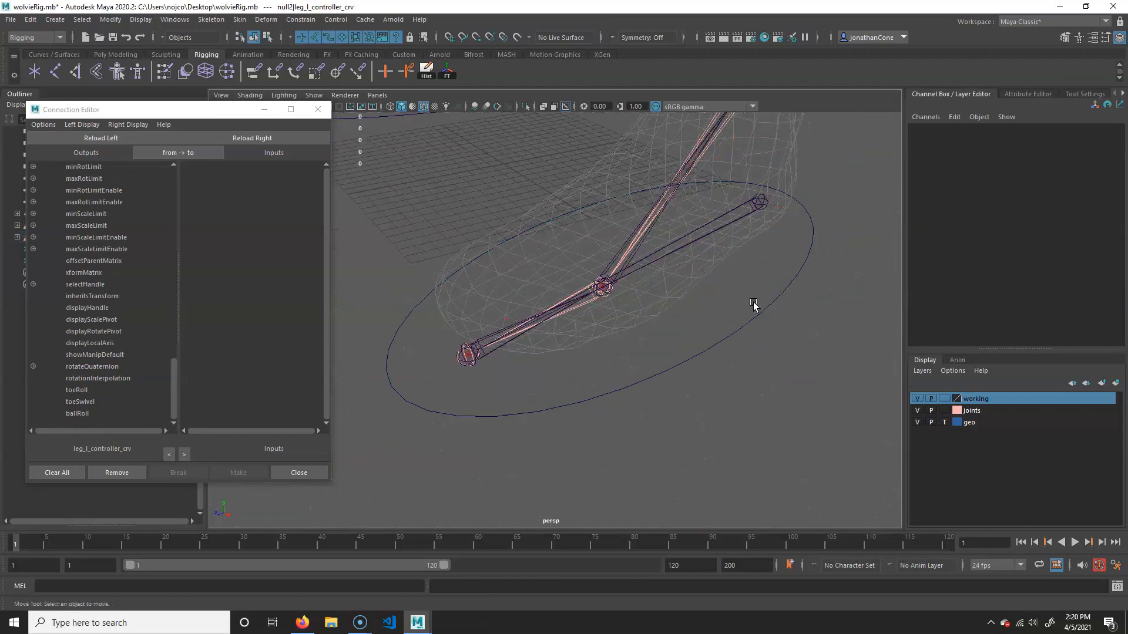
click(762, 210)
key(Down)
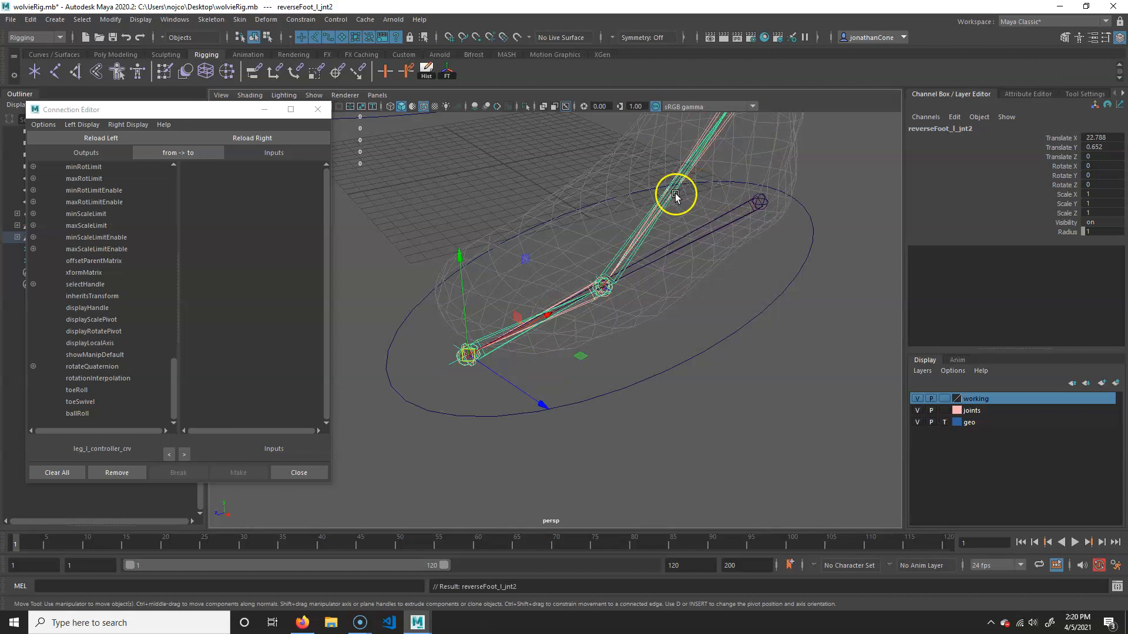
click(275, 138)
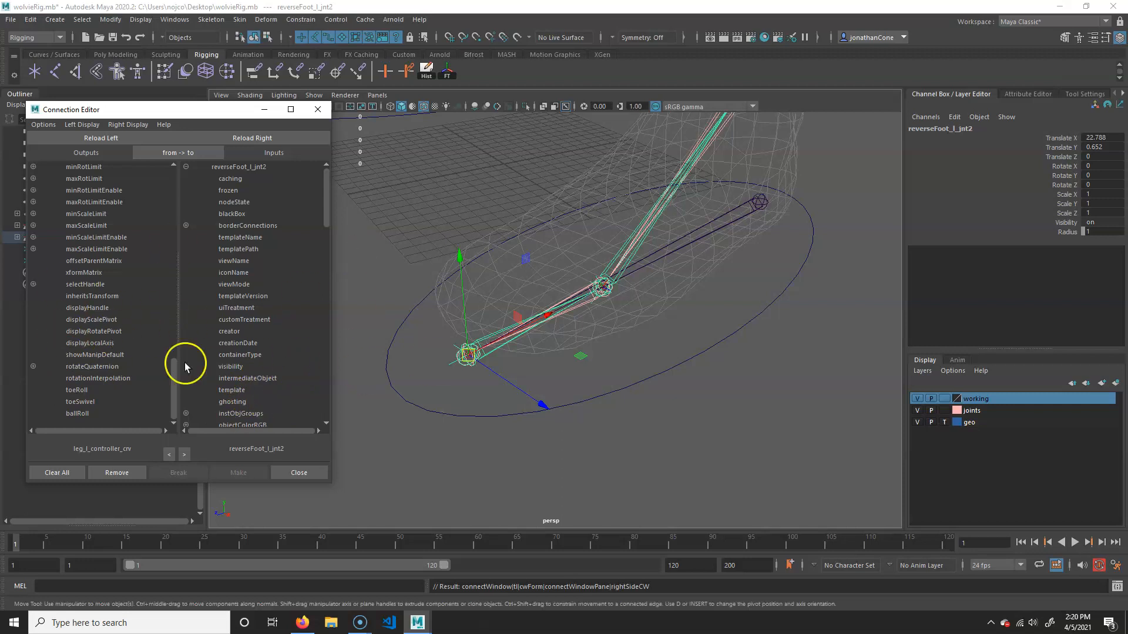
Test-rotate reverseFoot_l_jnt2 about its Z axis to check the toe roll direction, and undo the rotation
alt+drag(455, 364, 210, 374)
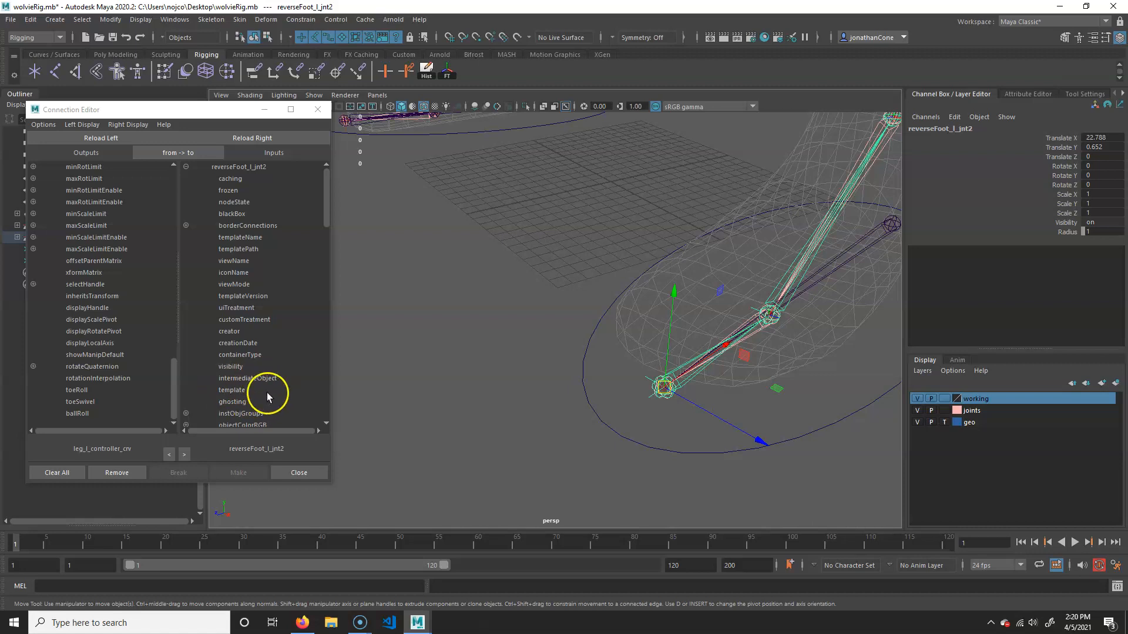
alt+drag(655, 409, 553, 371)
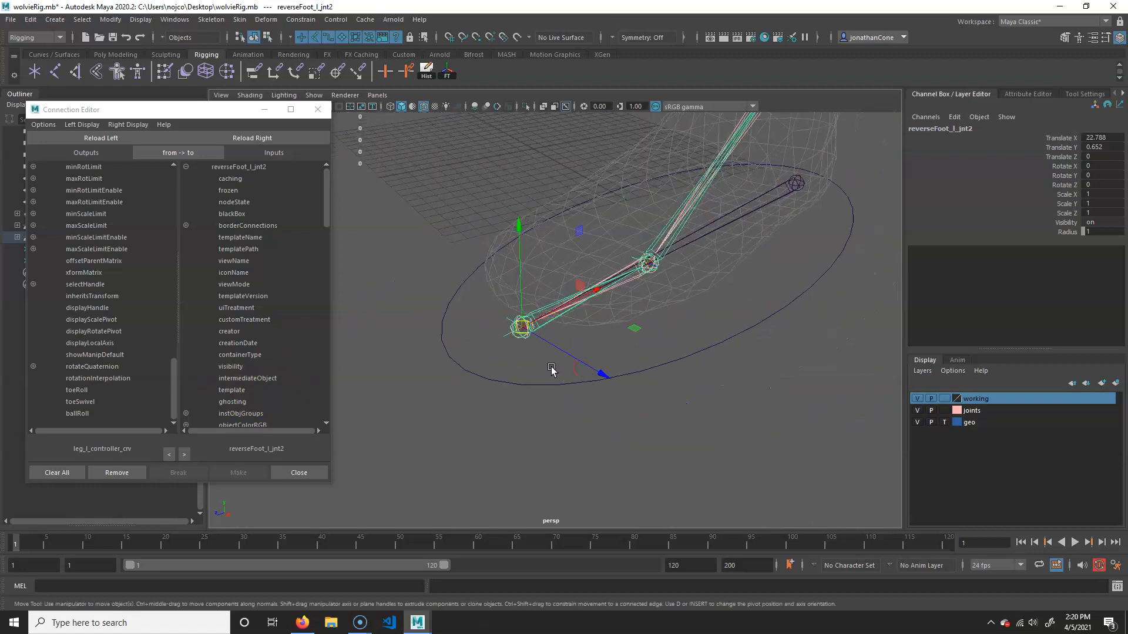
key(e)
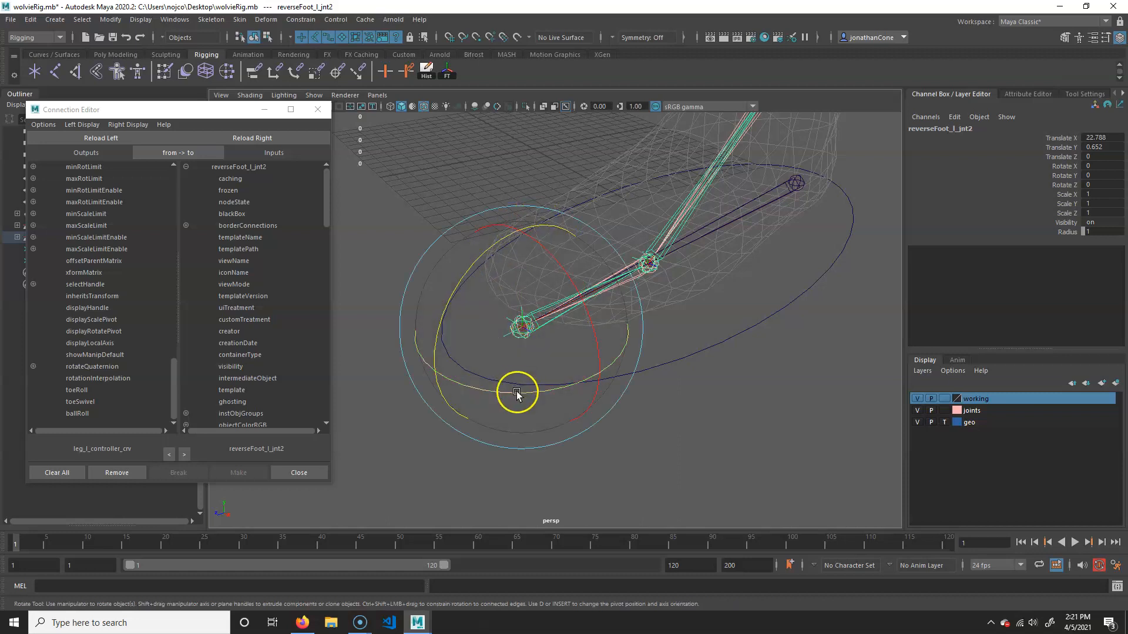
click(632, 380)
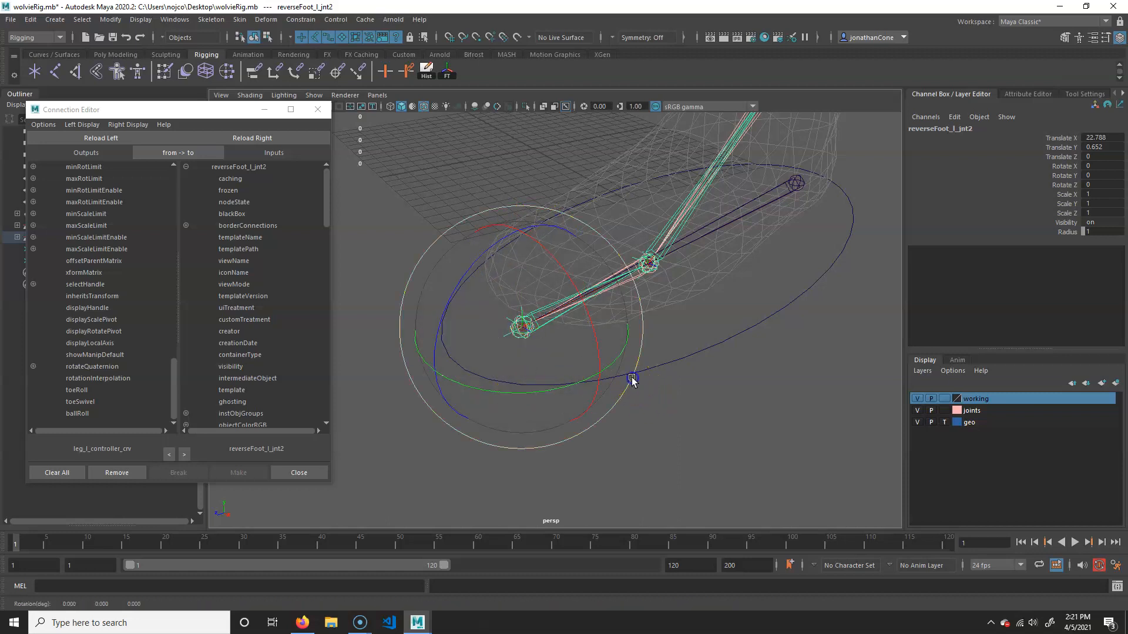
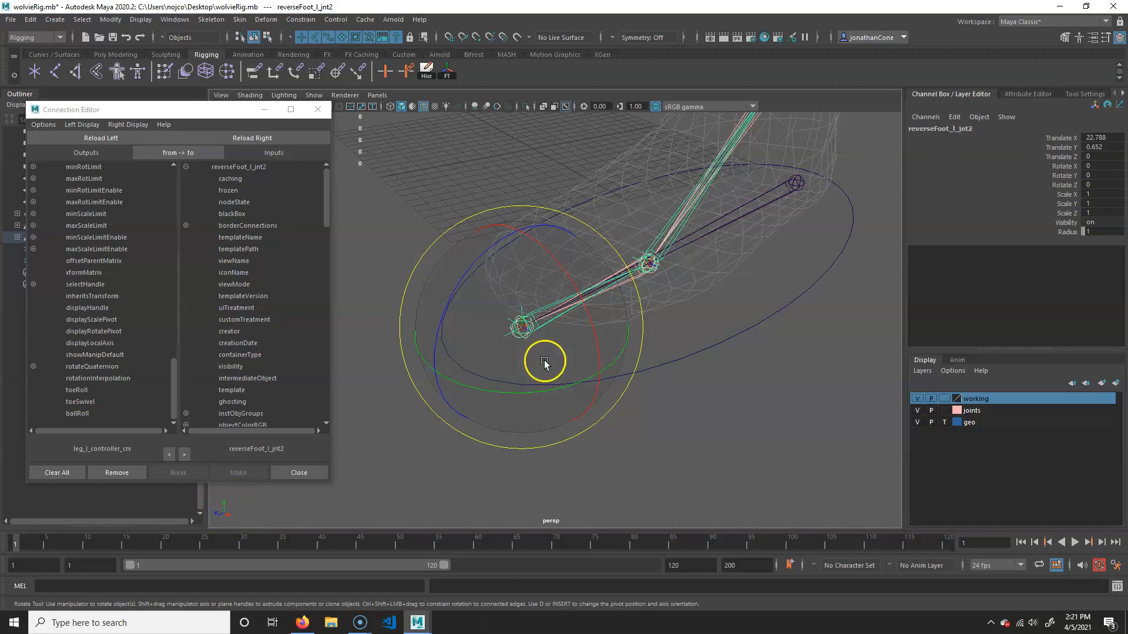
drag(484, 252, 457, 293)
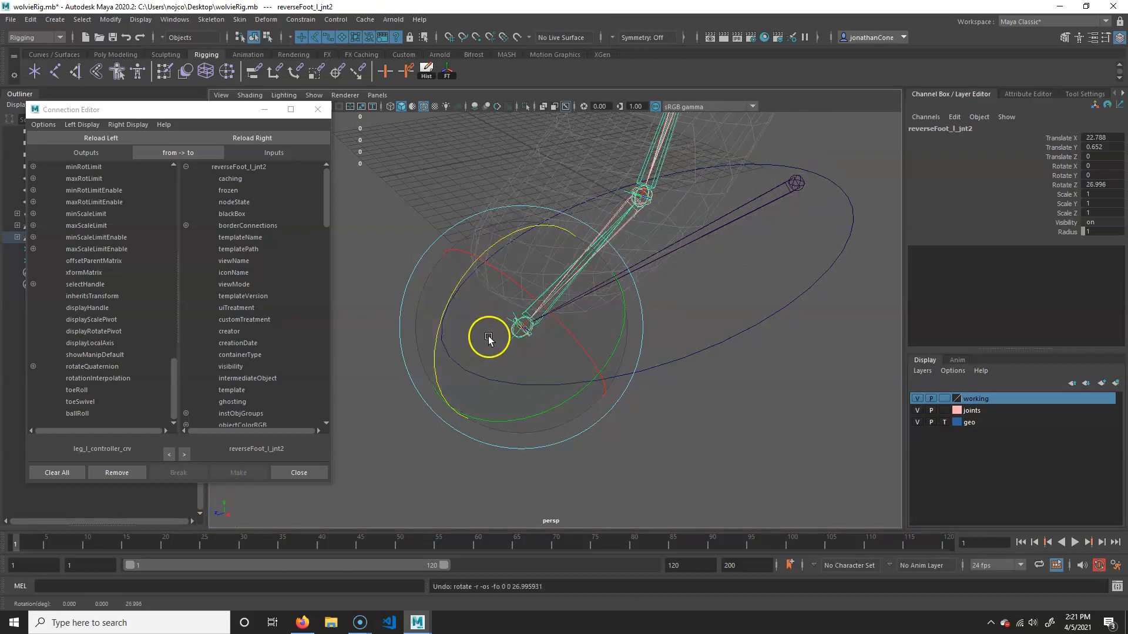
key(ctrl+z)
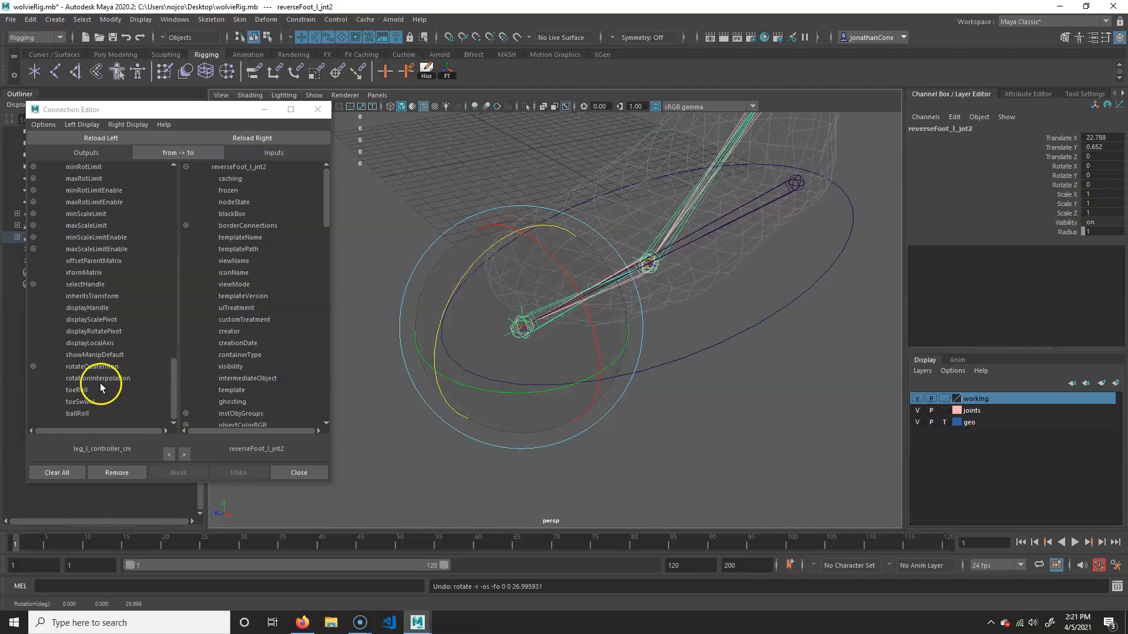
Connect the left control curve's toeRoll attribute to rotateZ of reverseFoot_l_jnt2
click(82, 390)
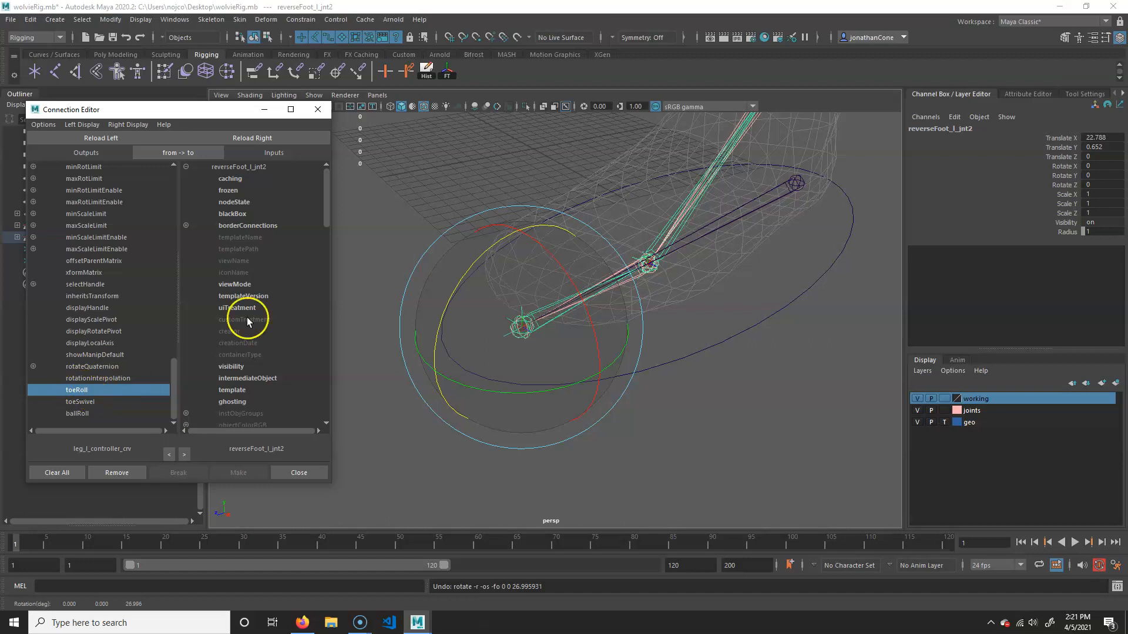
scroll(235, 301, down, 10)
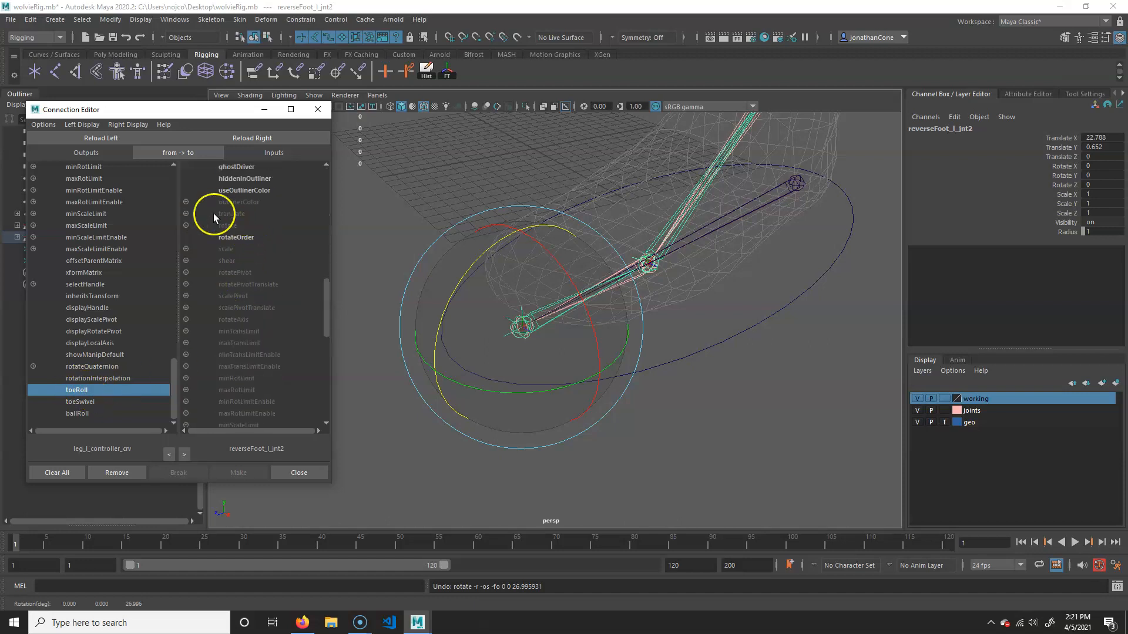
click(186, 225)
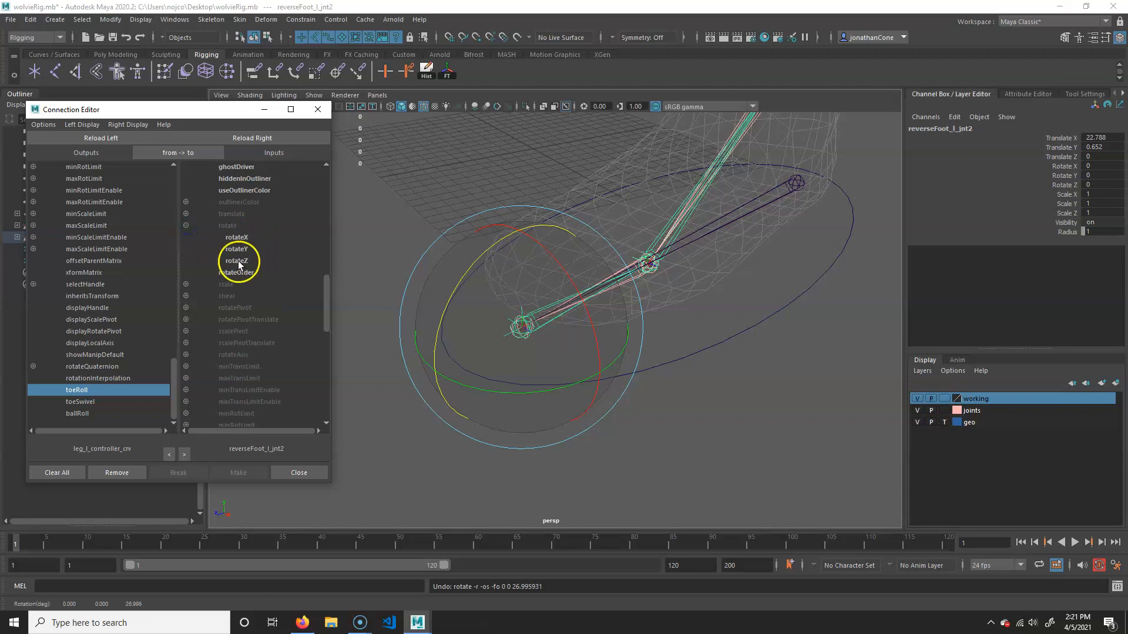
click(247, 261)
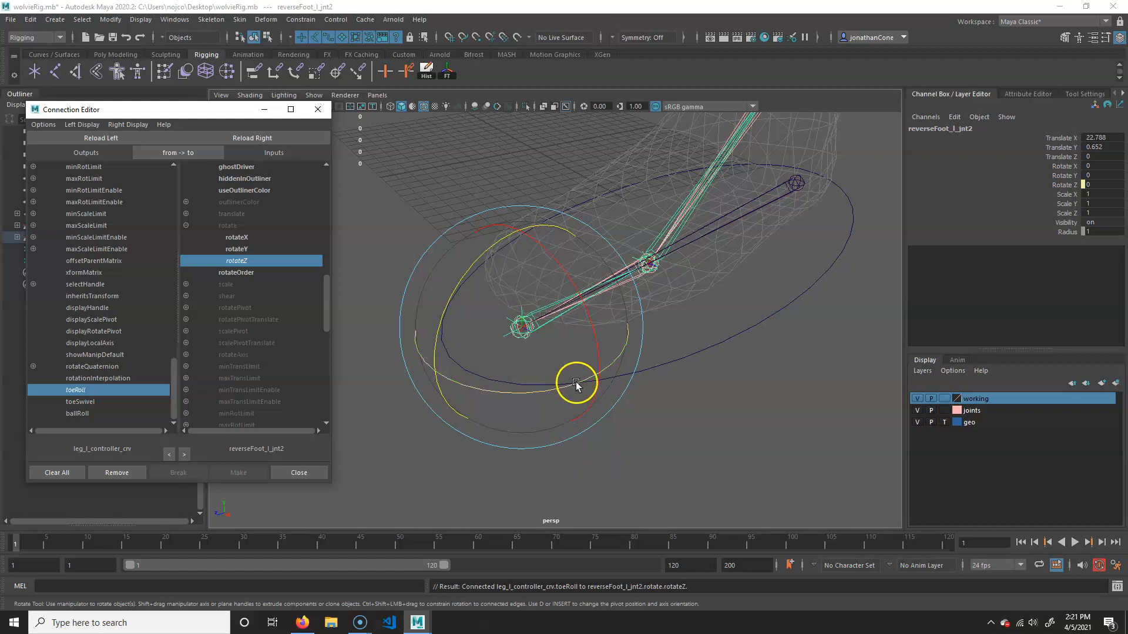
Test and undo a Y rotation of the left toe joint, and connect toeSwivel to rotateY of reverseFoot_l_jnt2
drag(581, 380, 611, 376)
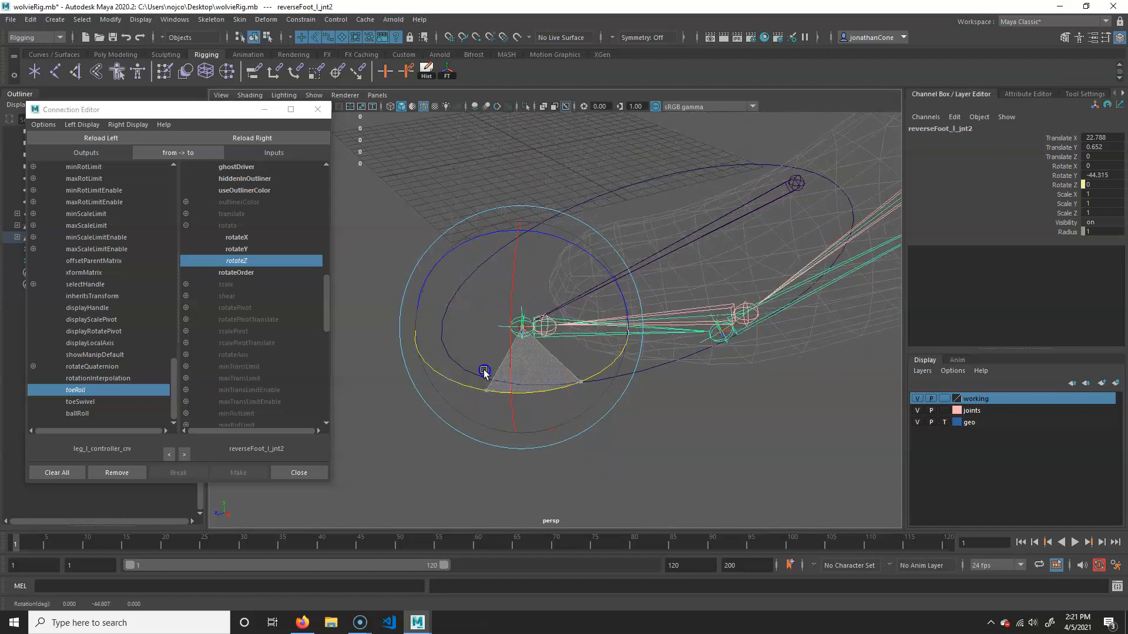
key(ctrl+z)
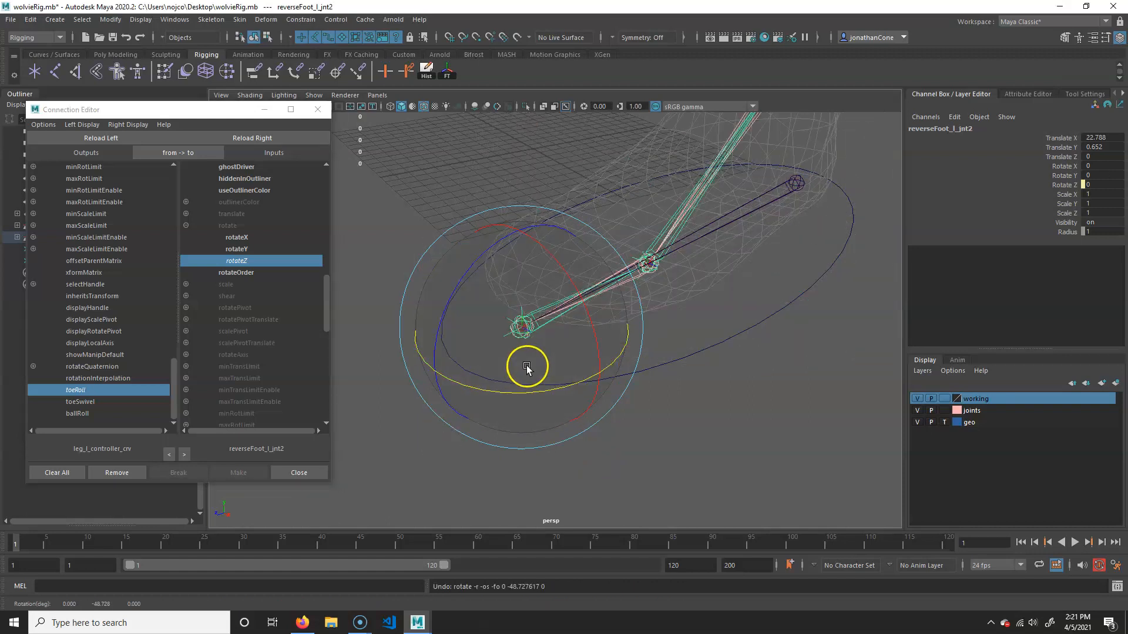
click(95, 401)
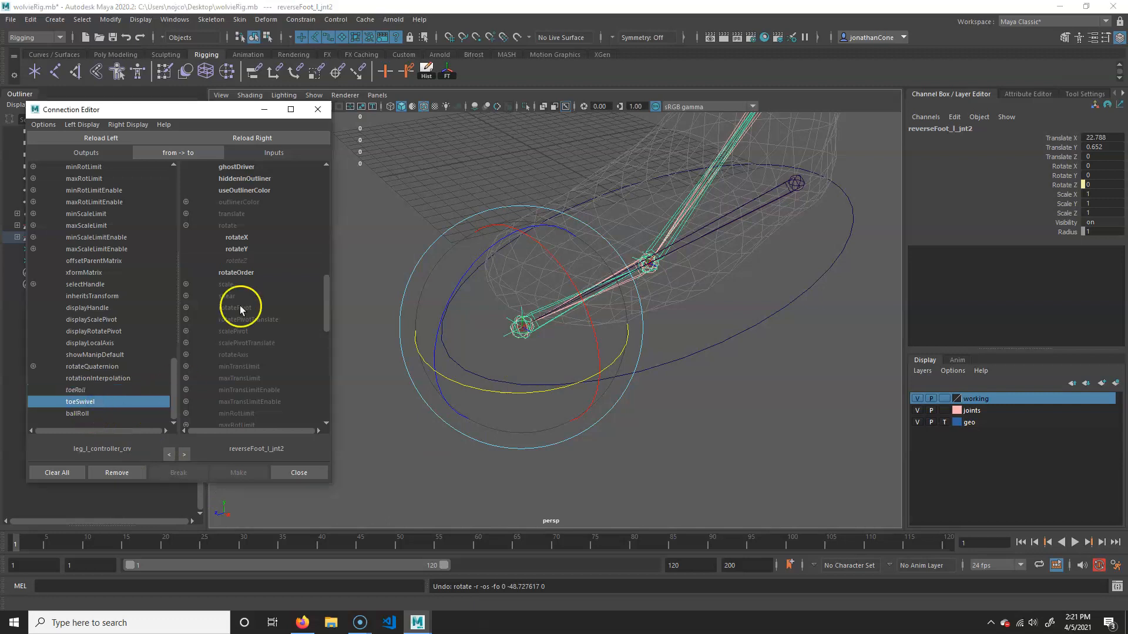
click(244, 250)
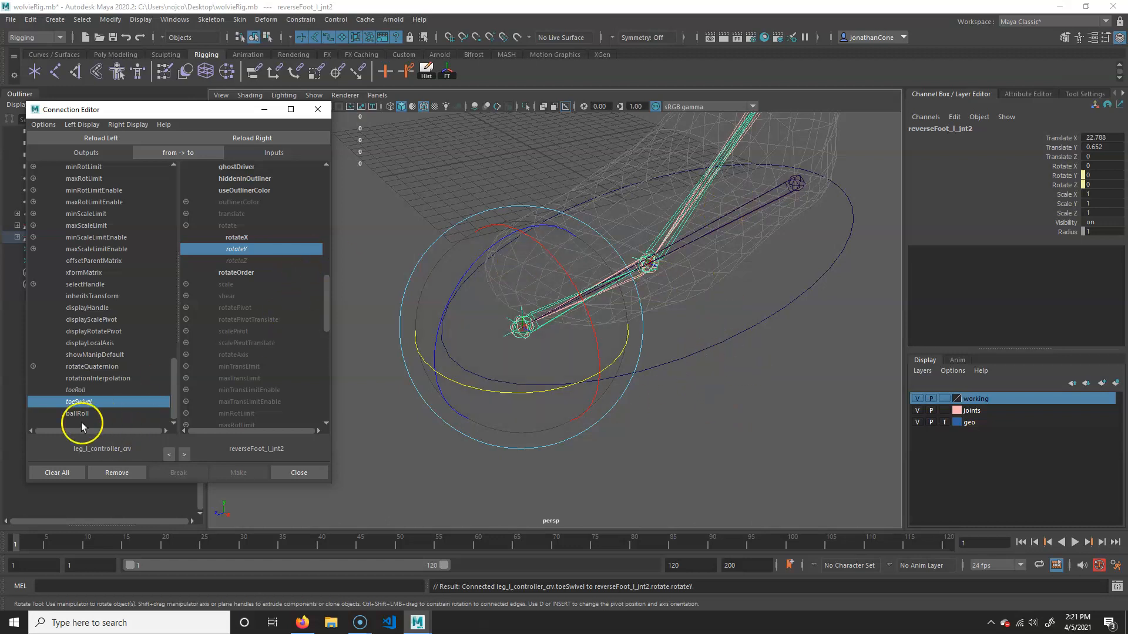
Load reverseFoot_l_jnt3 at the left ball of the foot as the Connection Editor's target
click(717, 434)
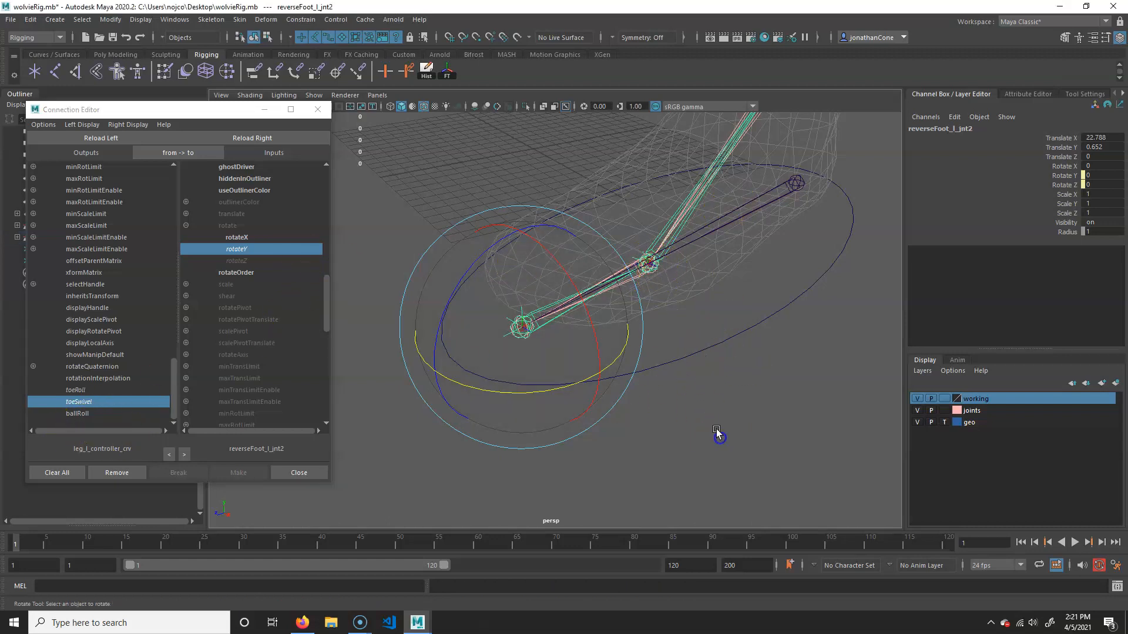
click(795, 183)
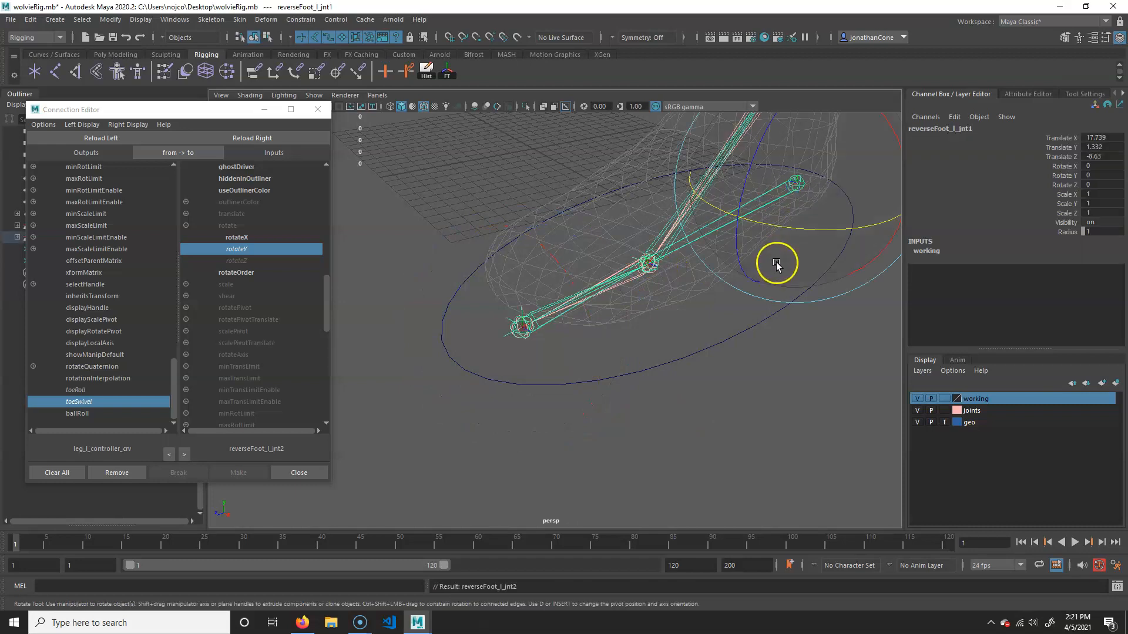
key(Down)
key(Down)
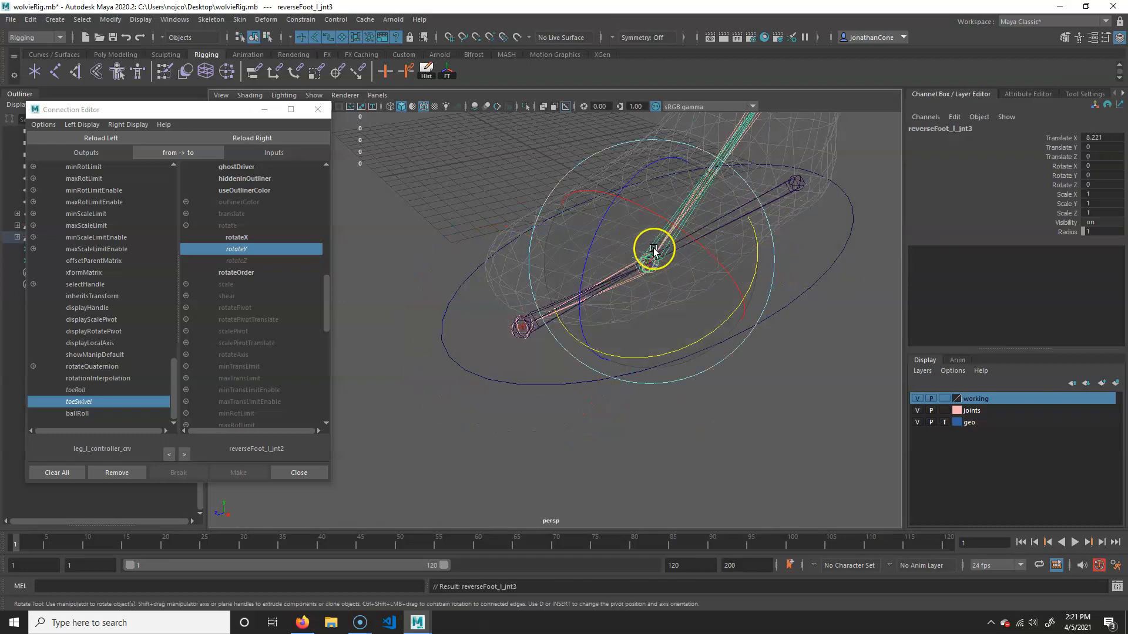
click(303, 139)
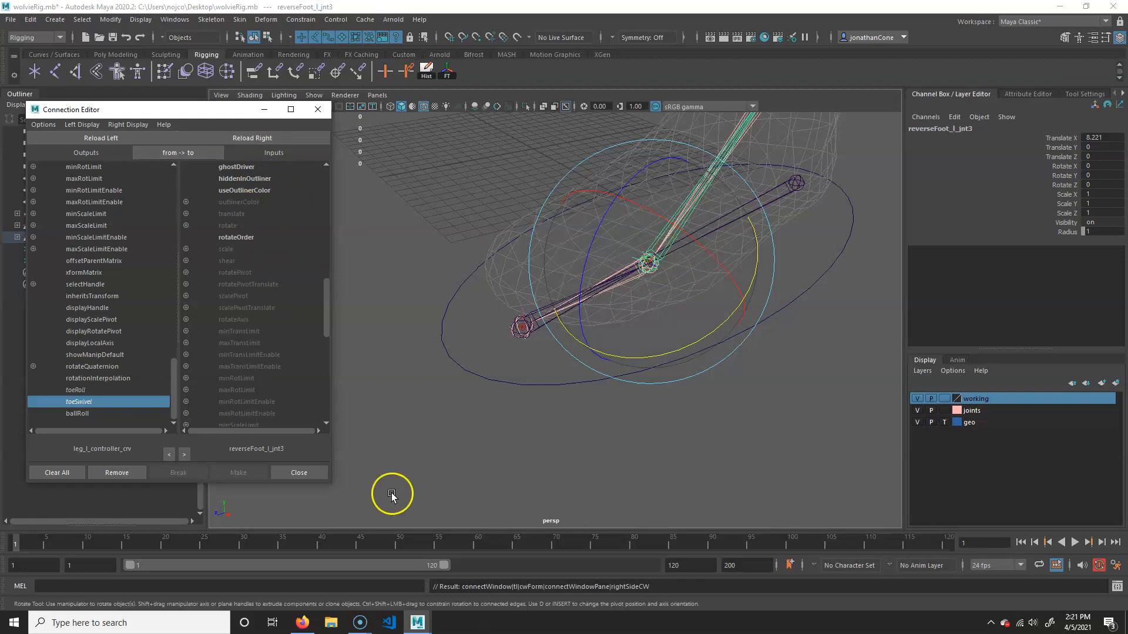
Connect the left control curve's ballRoll attribute to rotateZ of reverseFoot_l_jnt3
click(79, 415)
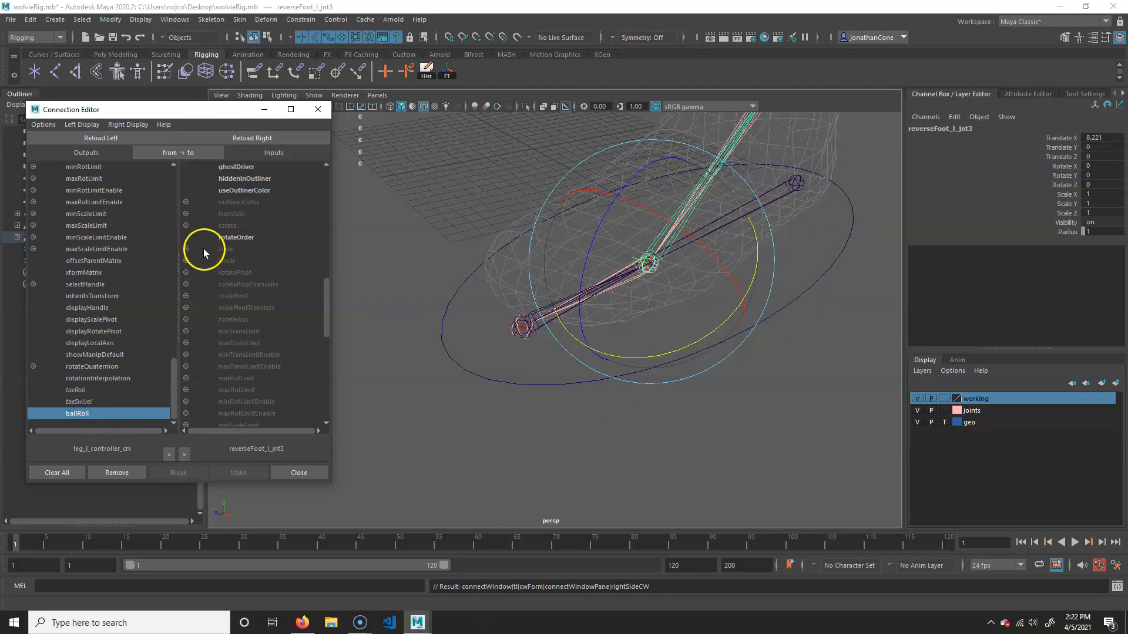
click(186, 225)
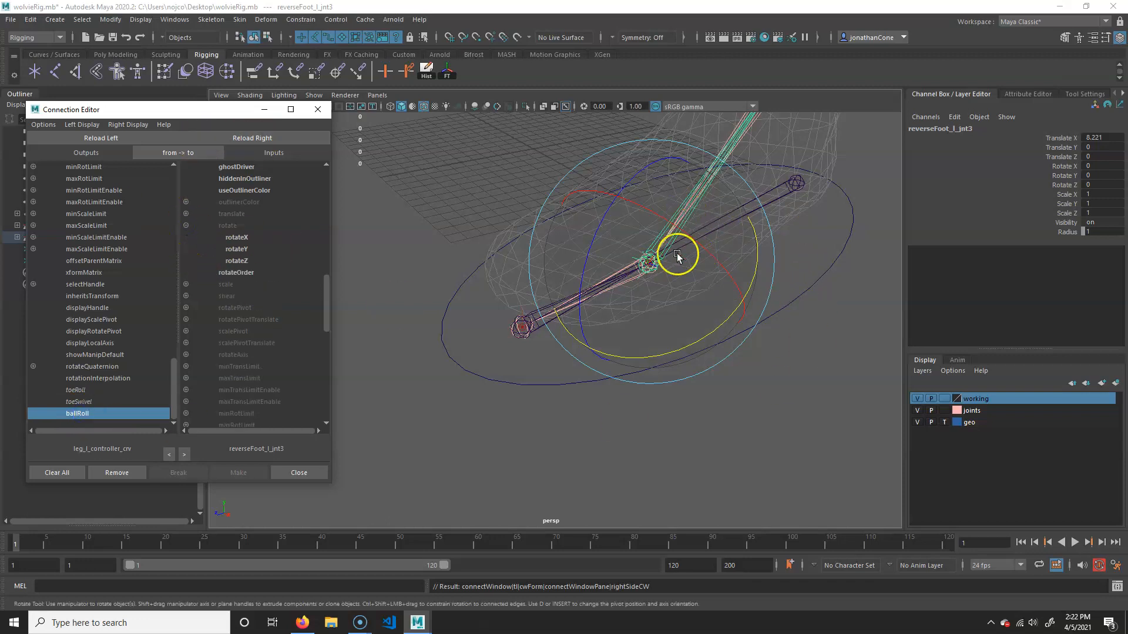
alt+drag(566, 386, 563, 356)
key(f)
mouse_move(722, 329)
alt+mouse_down()
mouse_move(731, 309)
mouse_move(717, 313)
alt+mouse_up()
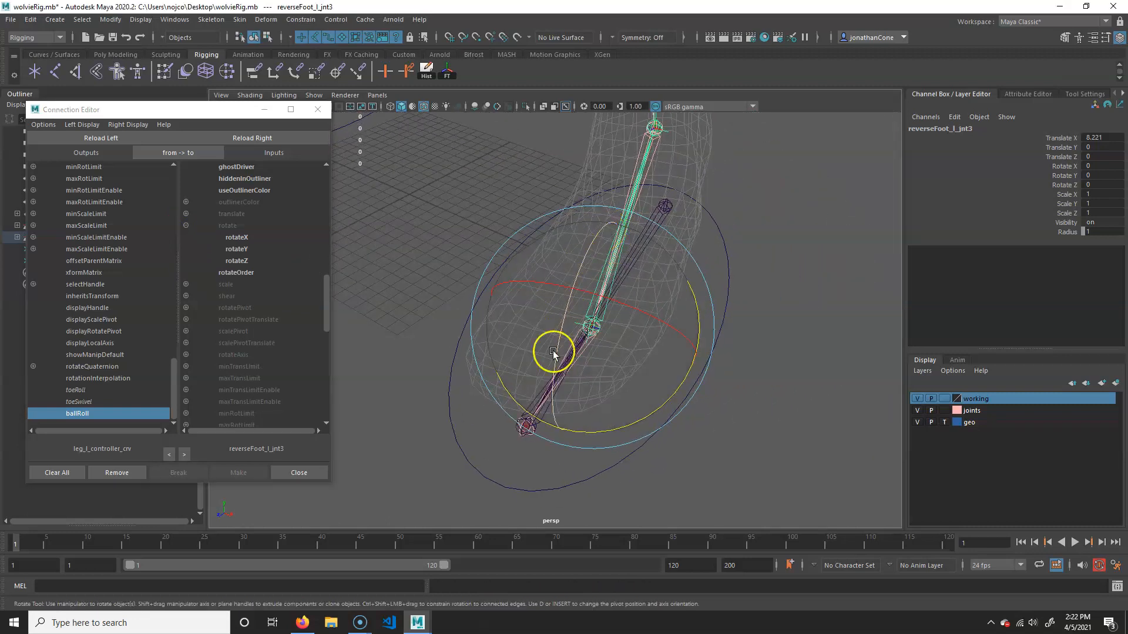
click(240, 261)
Test Toe Roll, Toe Swivel and Ball Roll on the left foot's control curve, undoing each change
alt+drag(433, 444, 644, 398)
drag(700, 257, 766, 335)
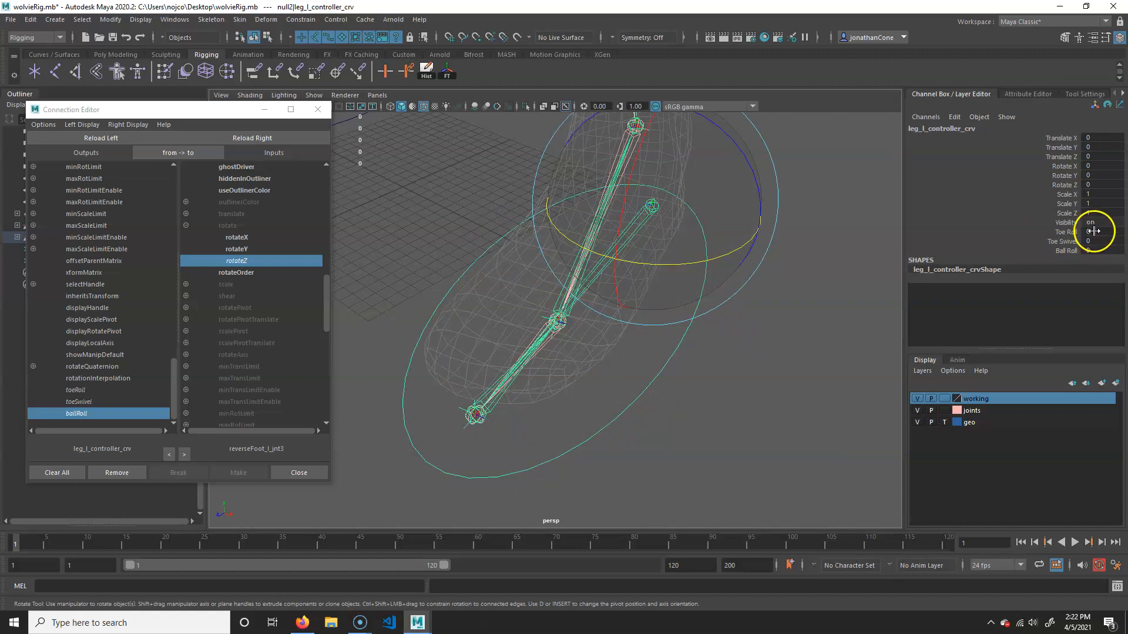
ctrl+drag(1093, 232, 697, 227)
key(ctrl+z)
ctrl+drag(1102, 242, 117, 243)
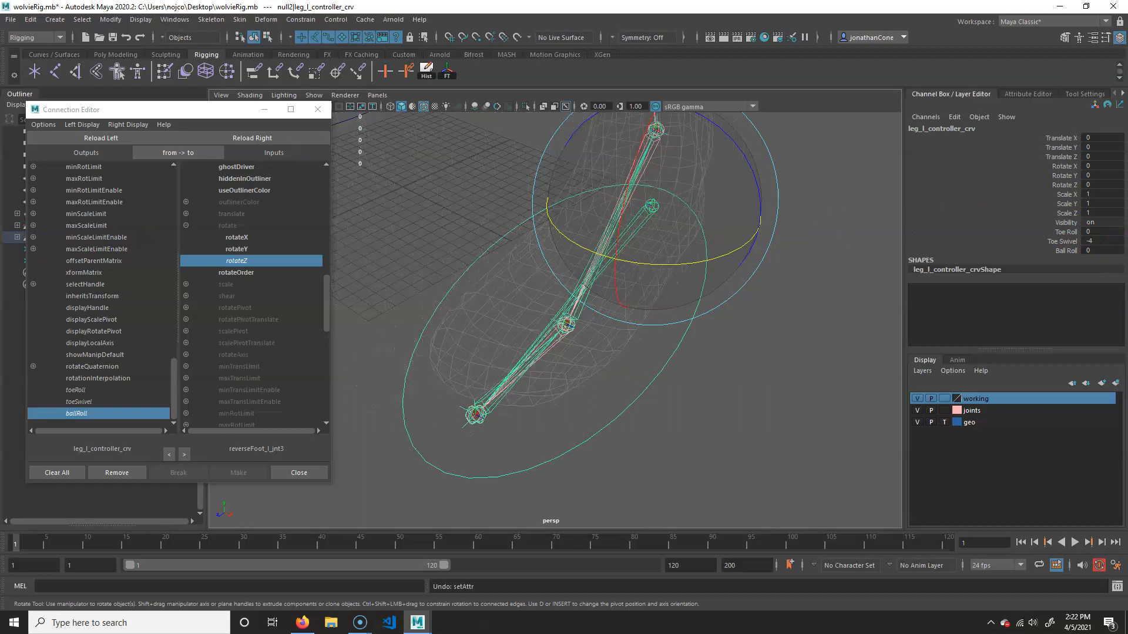
key(ctrl+z)
mouse_move(1103, 251)
ctrl+mouse_down()
mouse_move(1126, 251)
mouse_move(862, 246)
mouse_move(1102, 251)
ctrl+mouse_up()
key(ctrl+z)
Load the right foot's control curve as the Connection Editor's source and check its name in the attribute list
alt+drag(434, 309, 599, 376)
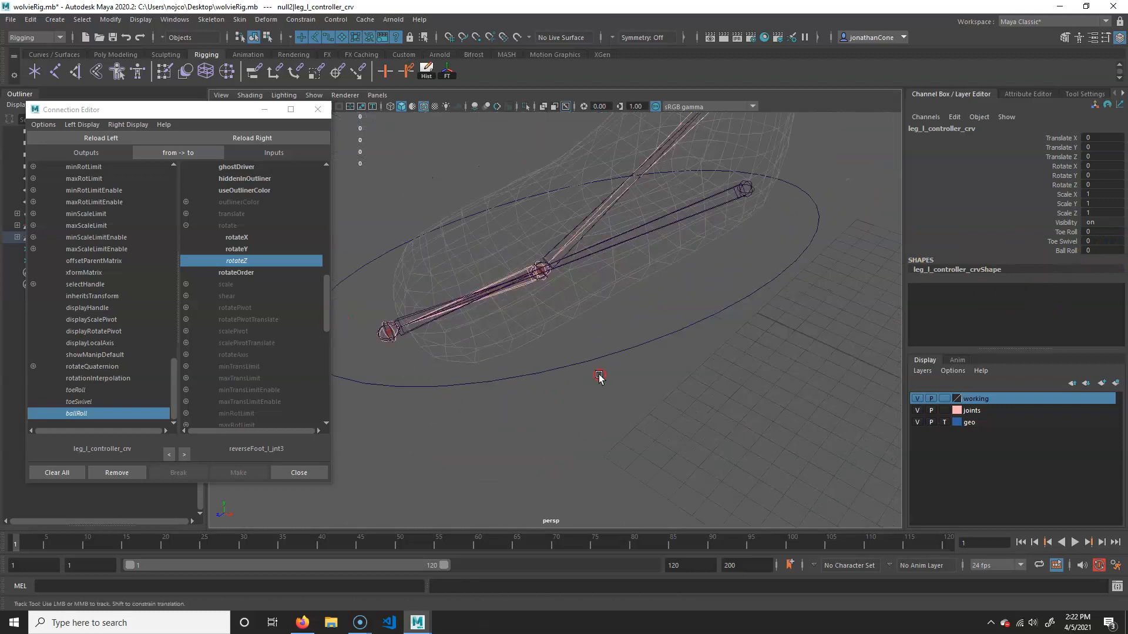
click(679, 320)
key(e)
click(689, 325)
click(86, 137)
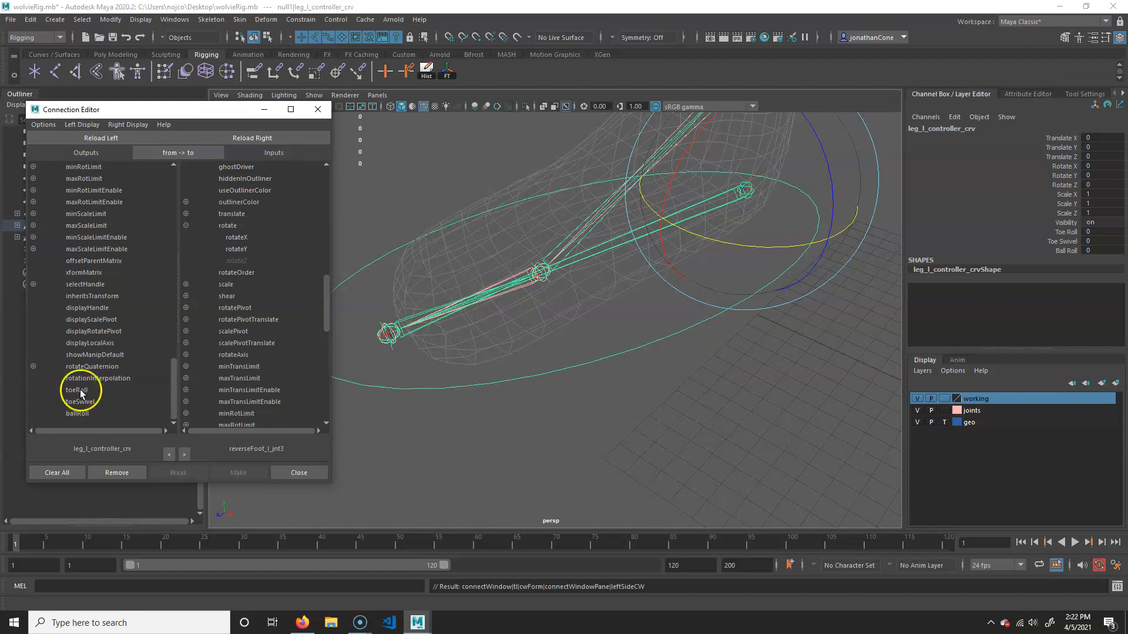
scroll(116, 293, up, 15)
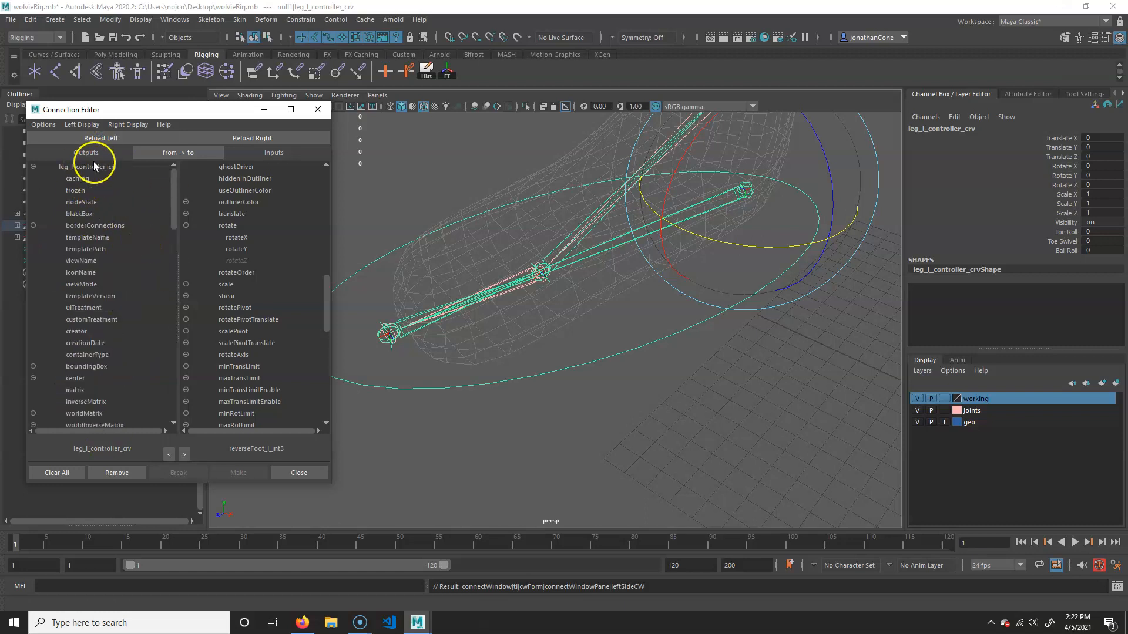
Rename the right foot's control curve to leg_r_controller_crv and bring its toeRoll, toeSwivel and ballRoll attributes into view in the source list
click(923, 129)
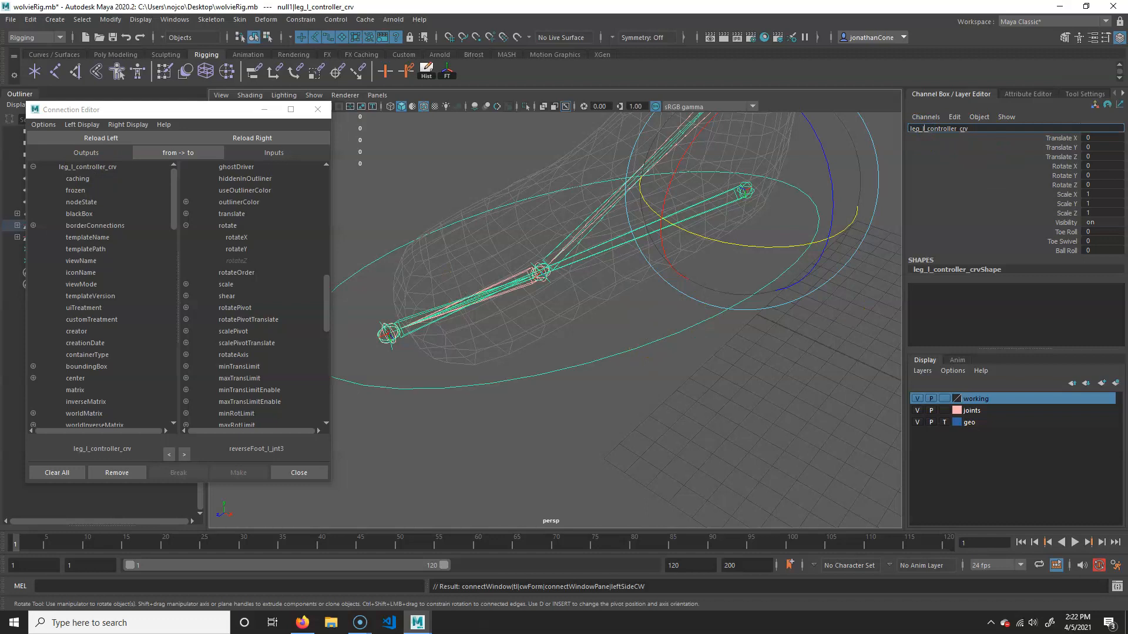
key(BackSpace)
text(r)
key(Return)
click(697, 436)
click(710, 348)
click(92, 161)
scroll(106, 364, down, 5)
Load reverseFoot_r_jnt2 at the right toe as the Connection Editor's target
alt+drag(601, 364, 463, 427)
click(463, 427)
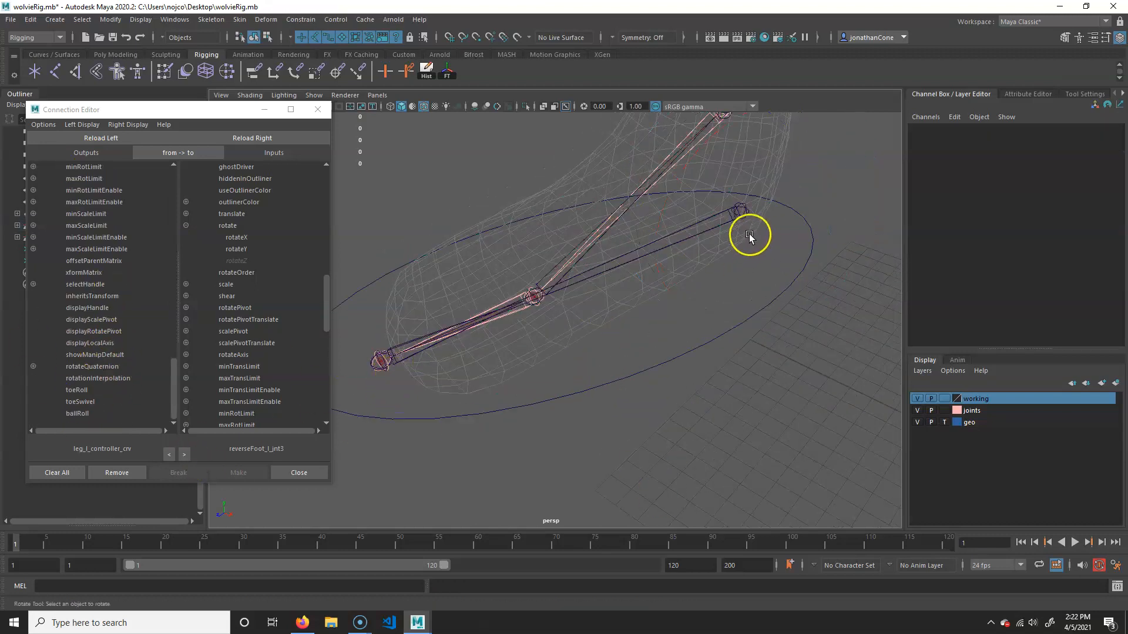
click(749, 214)
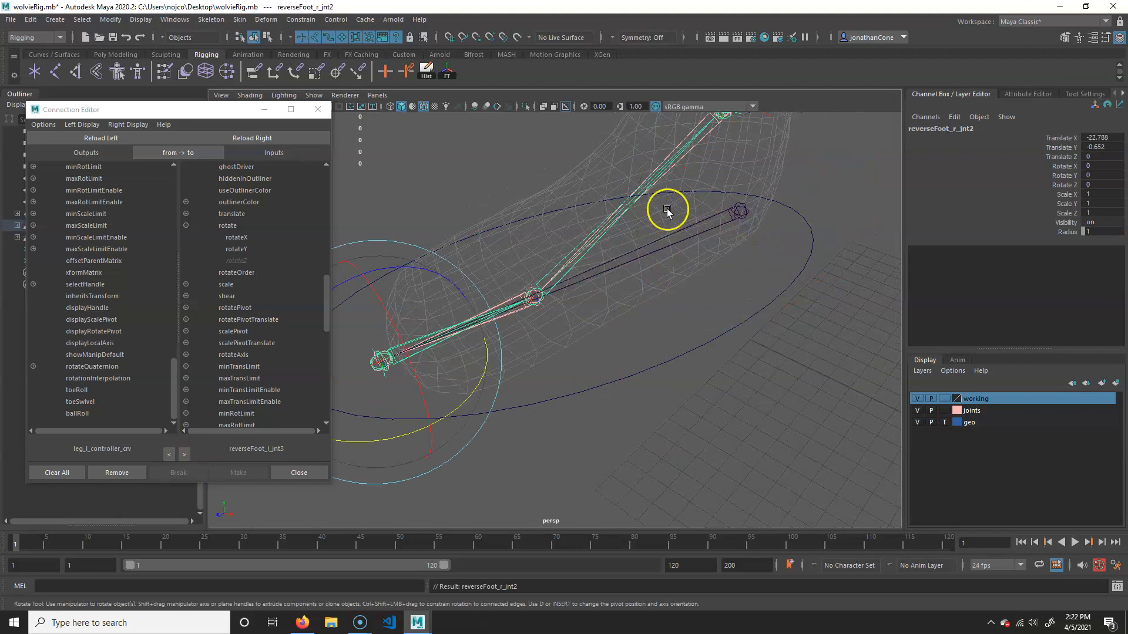
click(260, 138)
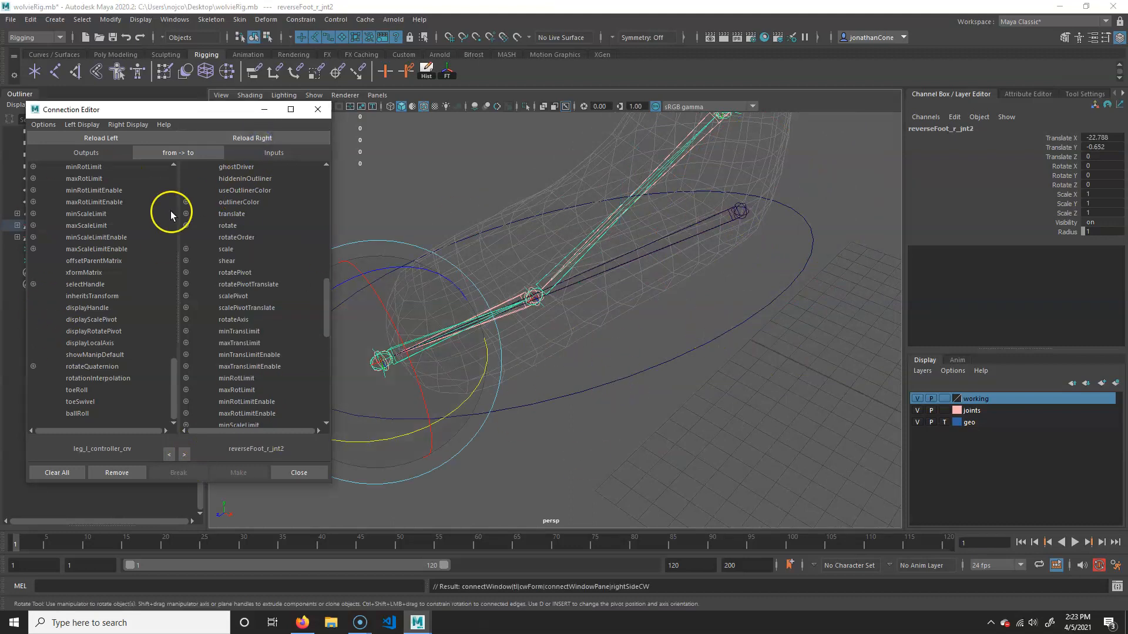
Connect leg_r_controller_crv's toeRoll to rotateZ and its toeSwivel to rotateY of reverseFoot_r_jnt2
click(94, 390)
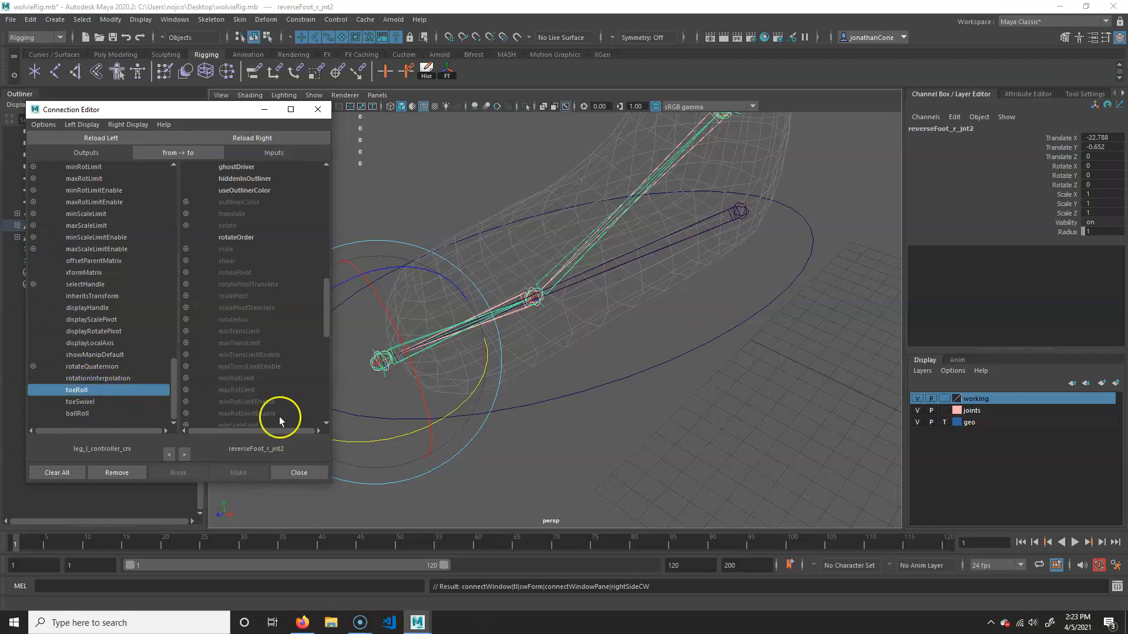
click(186, 226)
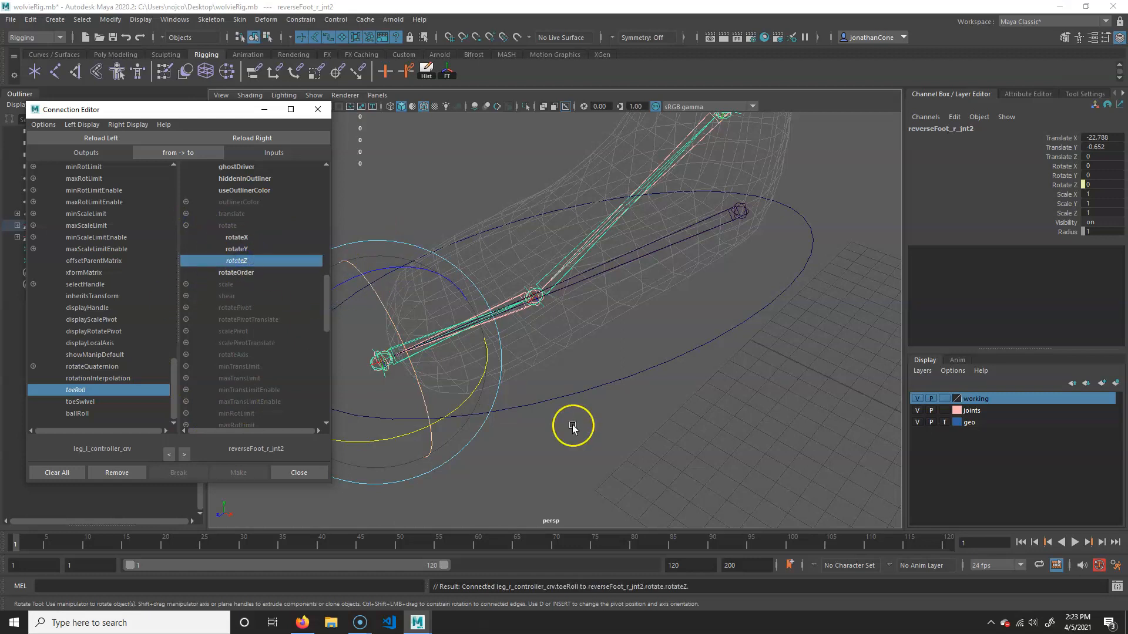
click(98, 403)
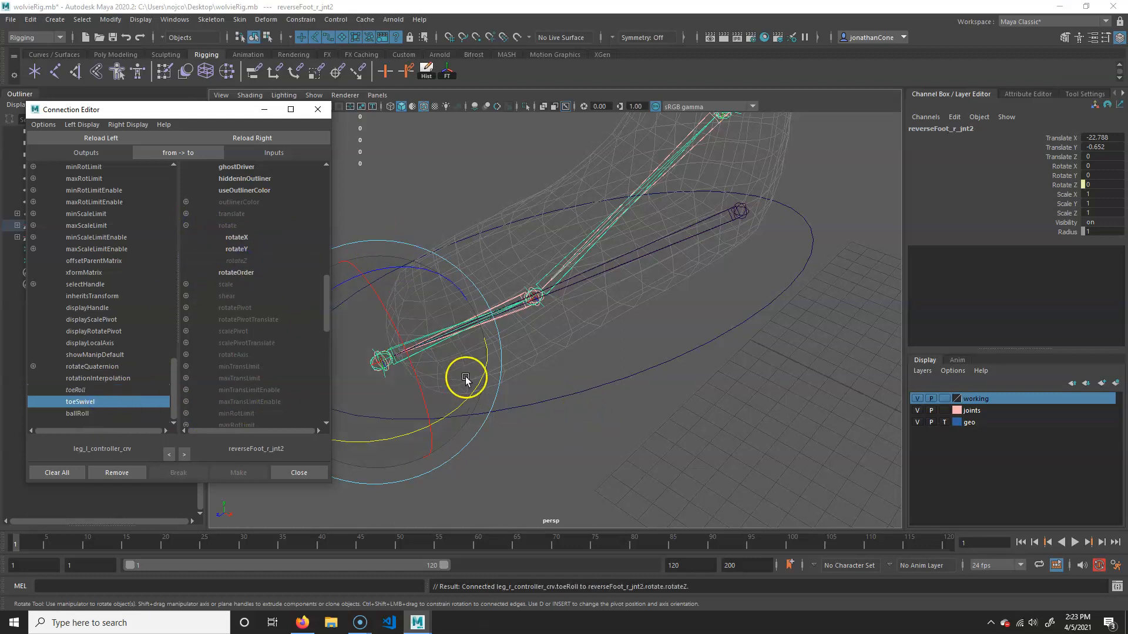
click(238, 250)
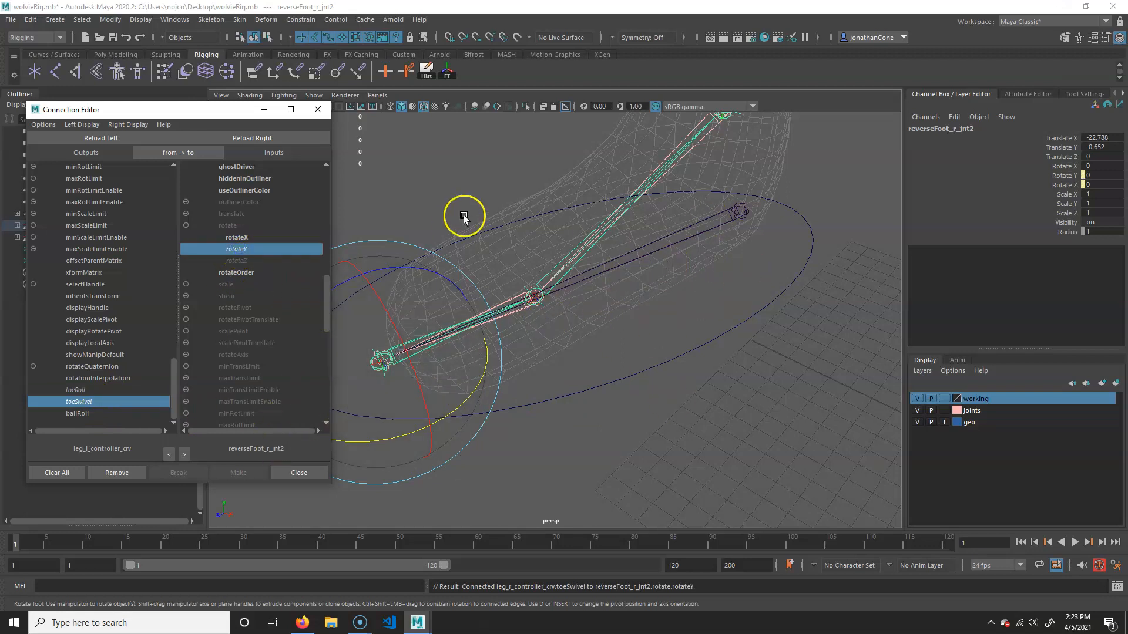
Load reverseFoot_r_jnt3 as the Connection Editor's target and connect leg_r_controller_crv's ballRoll to its rotateZ
click(738, 213)
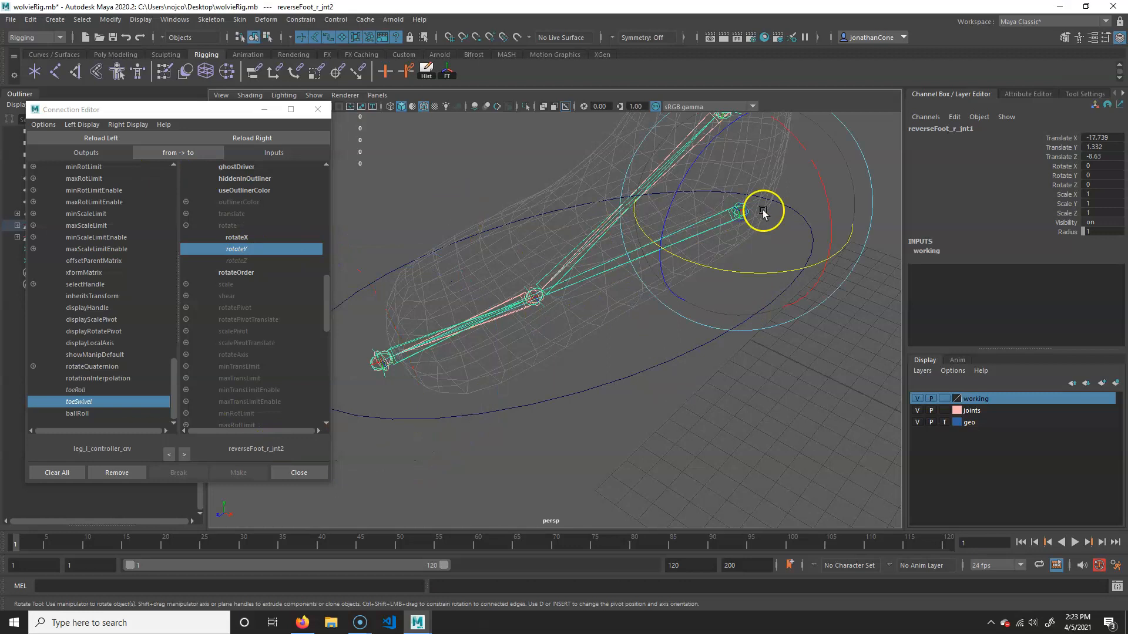
key(Down)
key(Down)
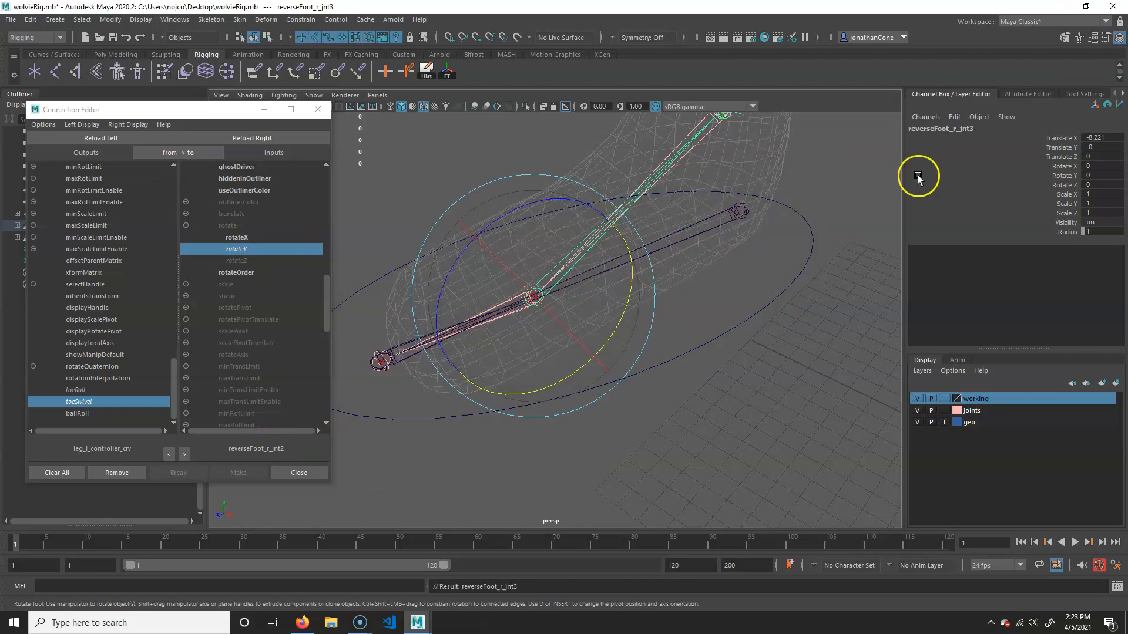
click(232, 138)
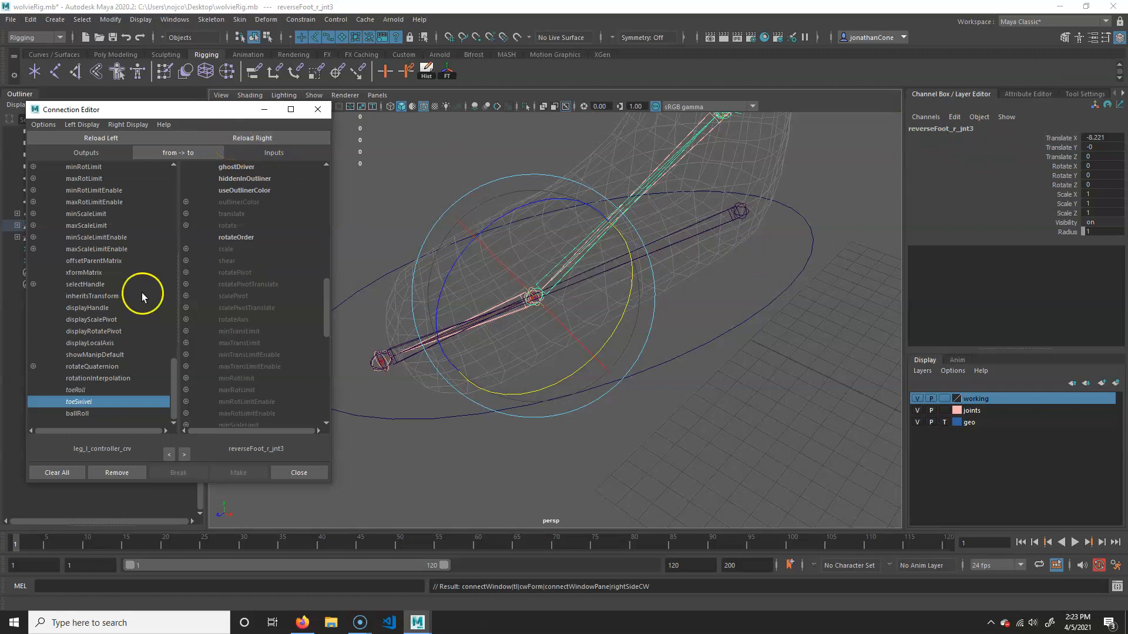
click(101, 413)
click(186, 226)
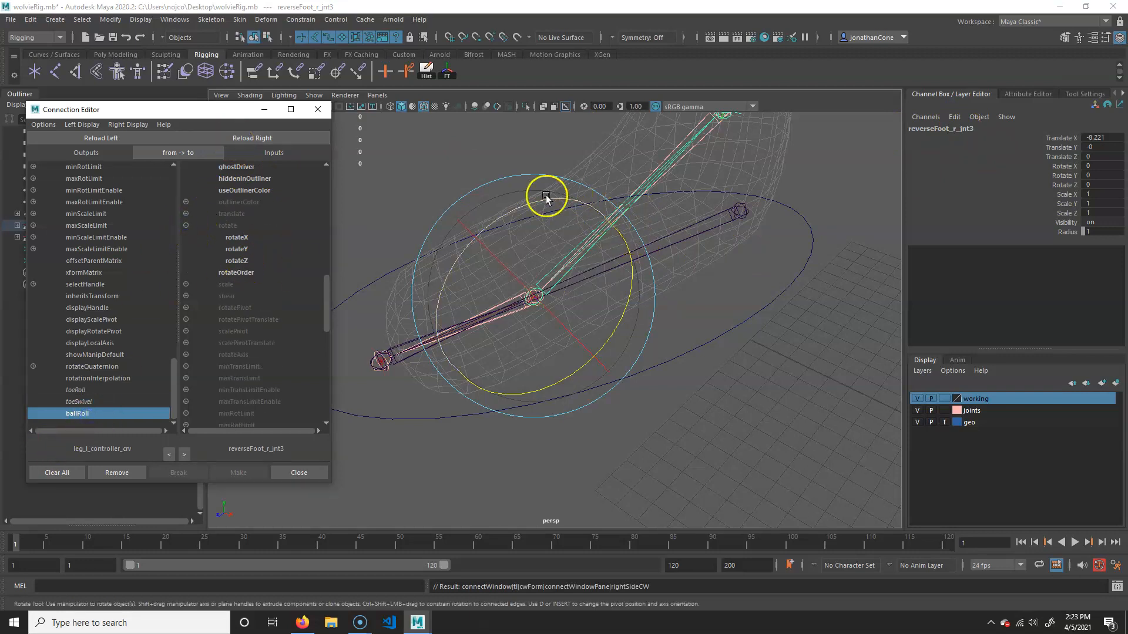
click(238, 261)
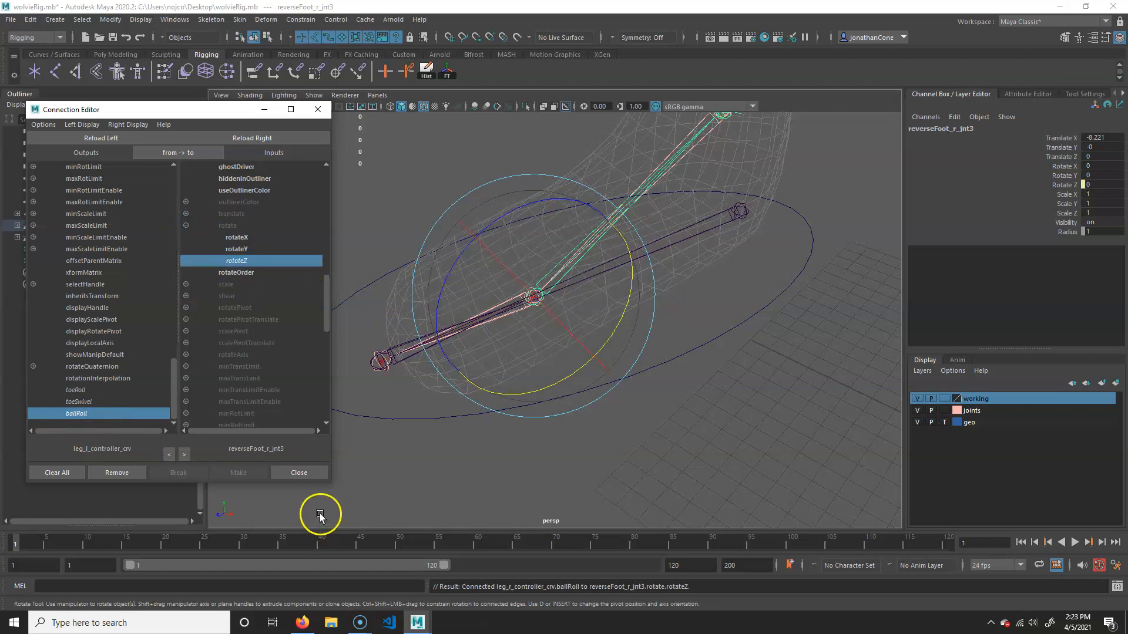
Try moving the right leg's pole vector locator and undo the move
alt+right_drag(670, 353, 670, 354)
alt+drag(669, 354, 570, 355)
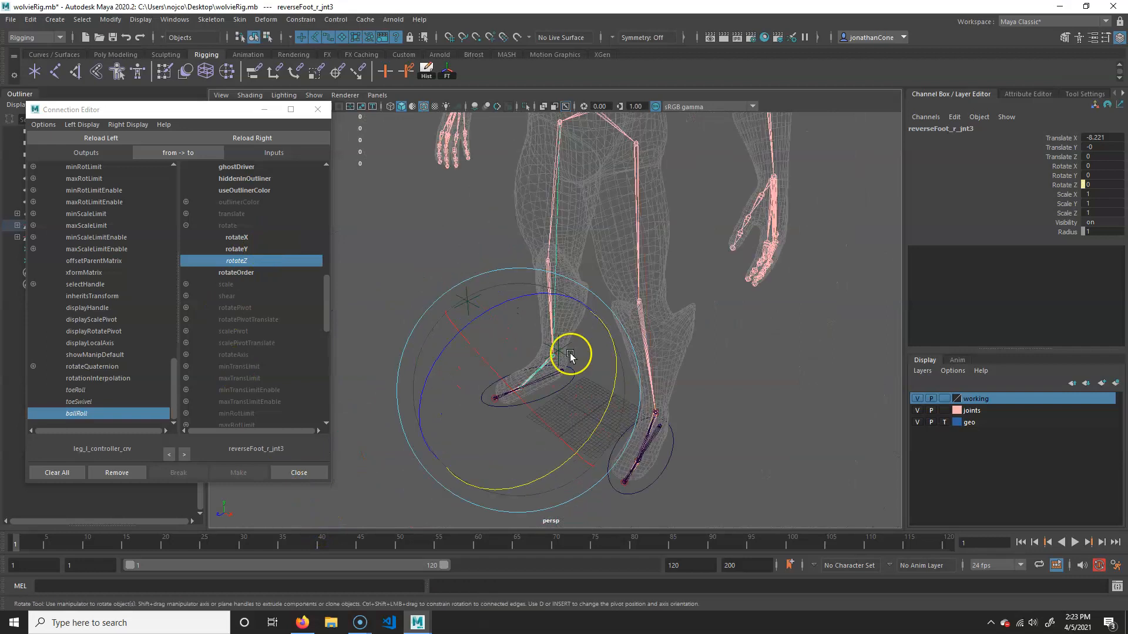
click(464, 320)
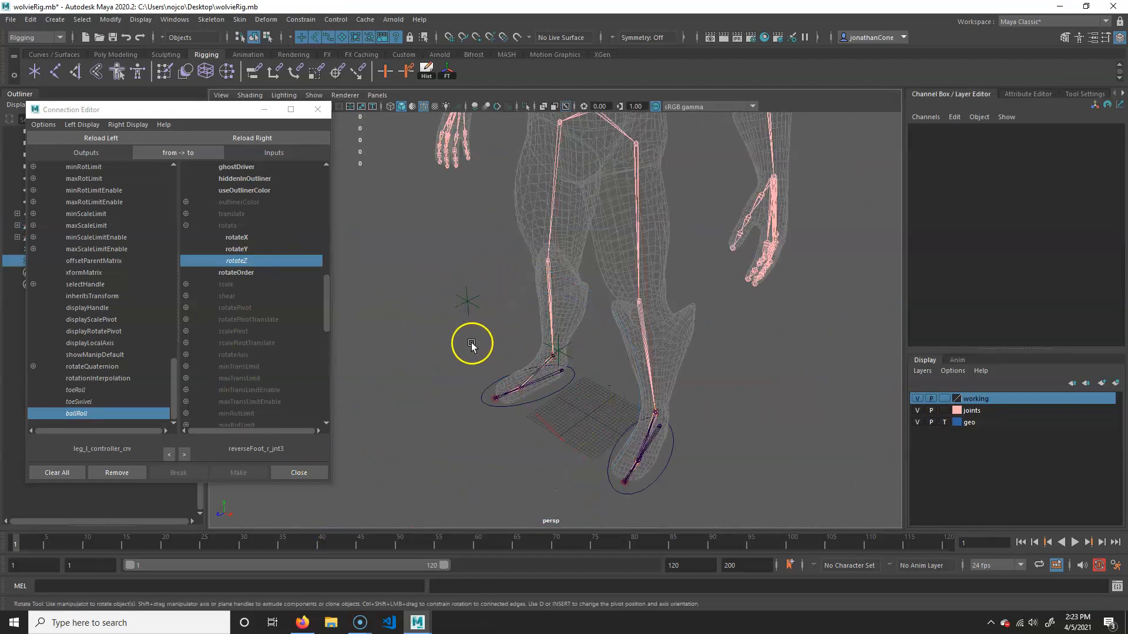
click(471, 322)
key(w)
drag(483, 318, 455, 257)
key(ctrl+z)
alt+right_drag(512, 359, 547, 357)
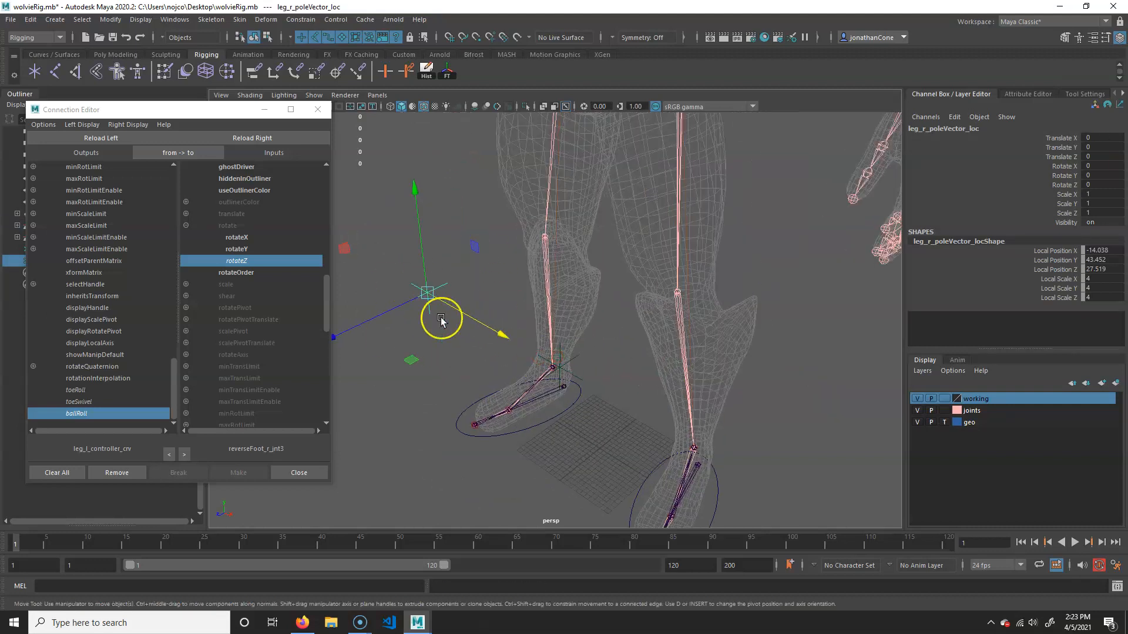
alt+drag(521, 383, 502, 367)
alt+drag(442, 317, 468, 328)
alt+middle_drag(575, 376, 575, 347)
alt+right_drag(513, 330, 534, 327)
alt+middle_drag(605, 317, 603, 337)
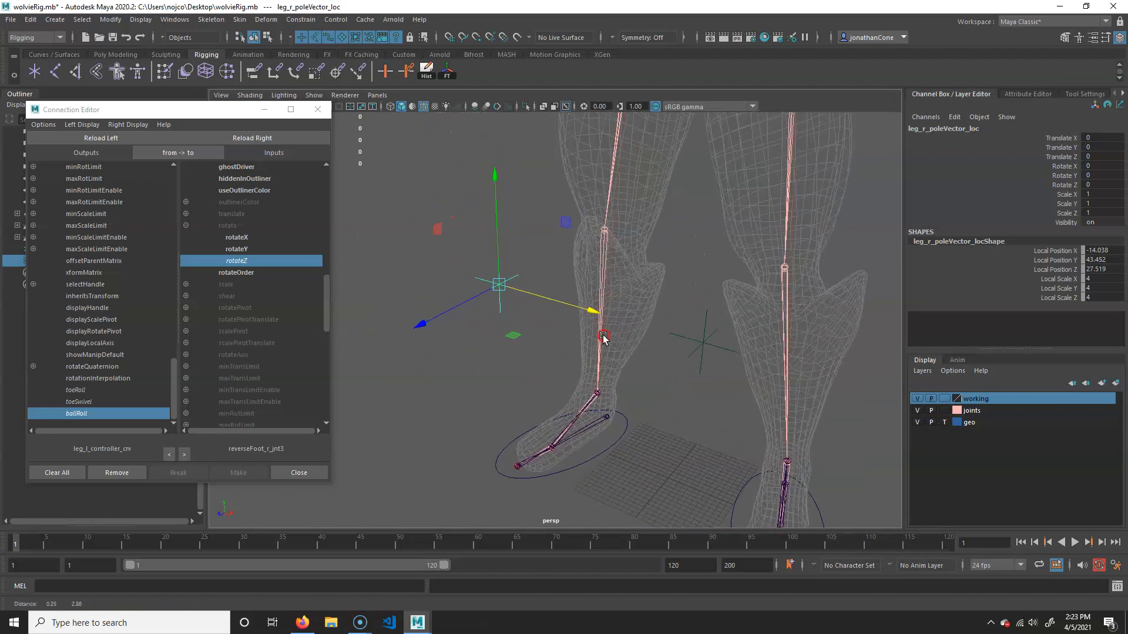
alt+right_drag(607, 346, 669, 367)
alt+drag(669, 370, 613, 445)
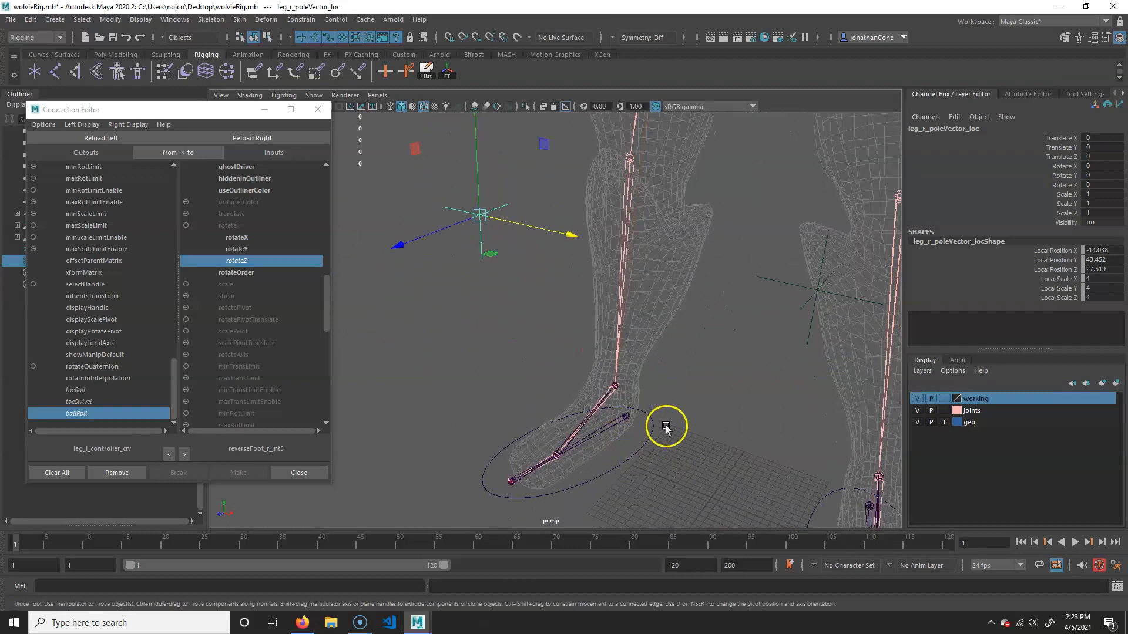
Close the Connection Editor and add a keyable float attribute named kneeTwist to both foot control curves
click(318, 110)
alt+right_drag(630, 367, 672, 355)
alt+drag(530, 369, 557, 373)
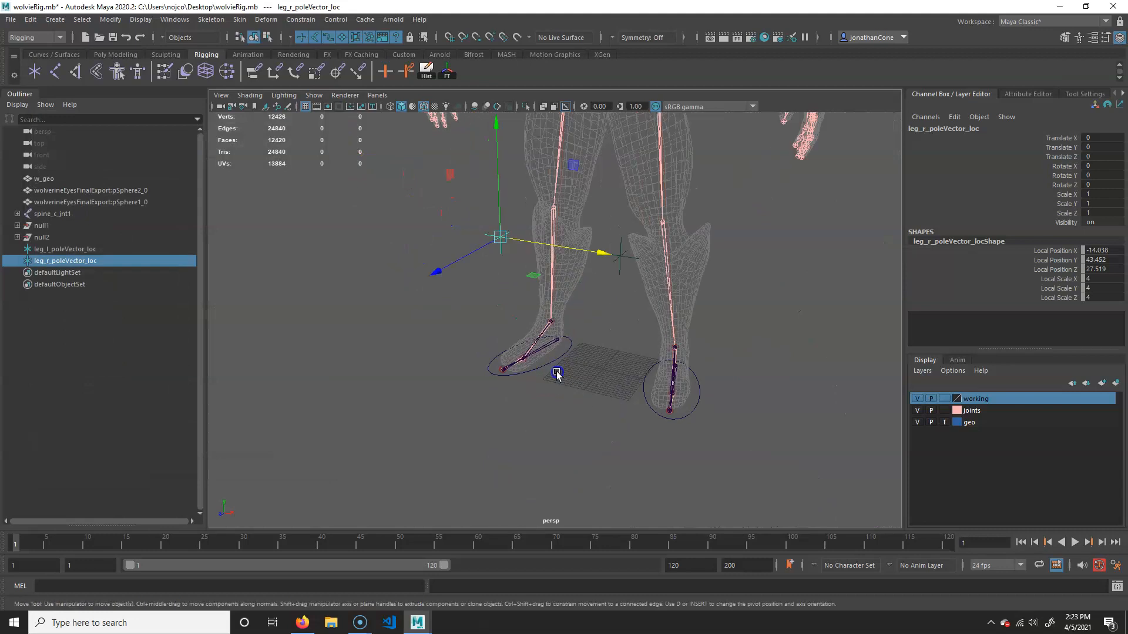
click(559, 364)
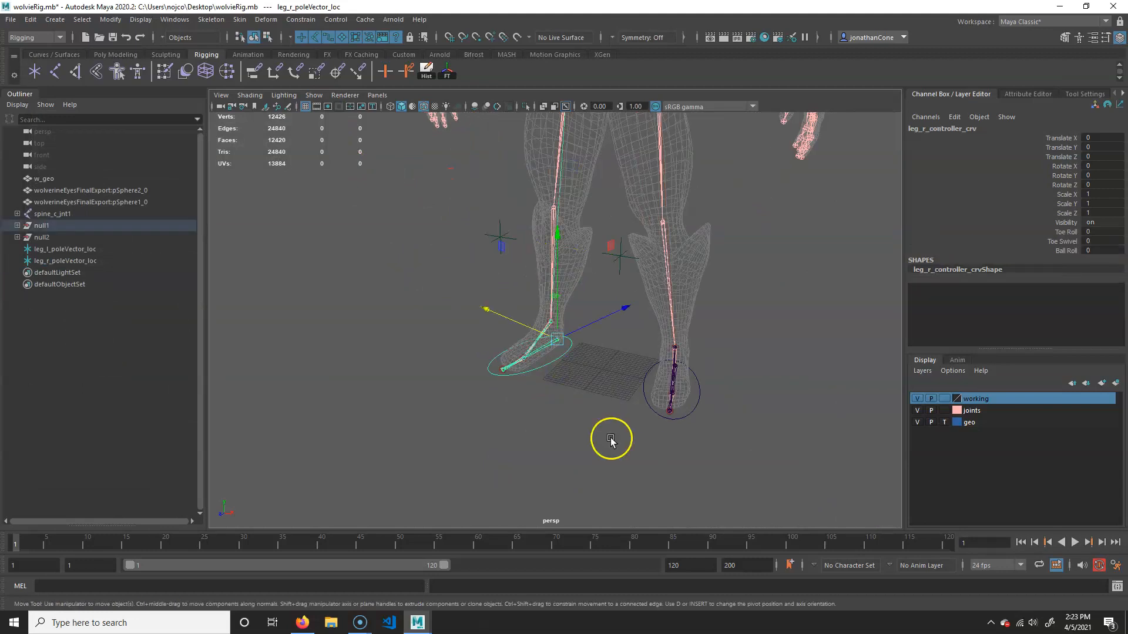
click(702, 396)
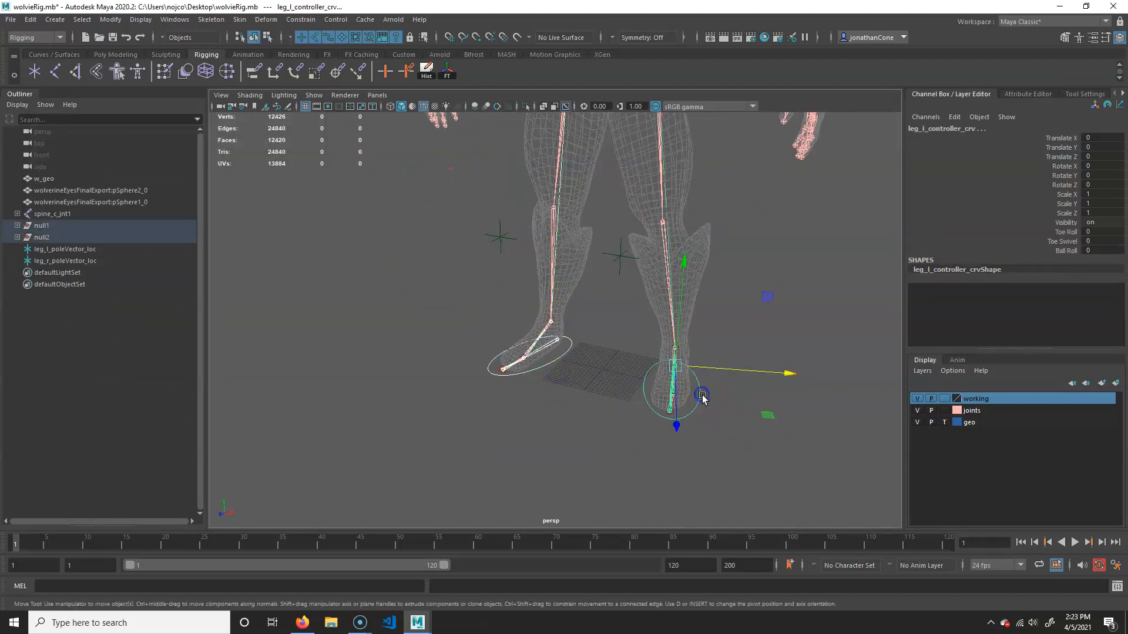
click(32, 20)
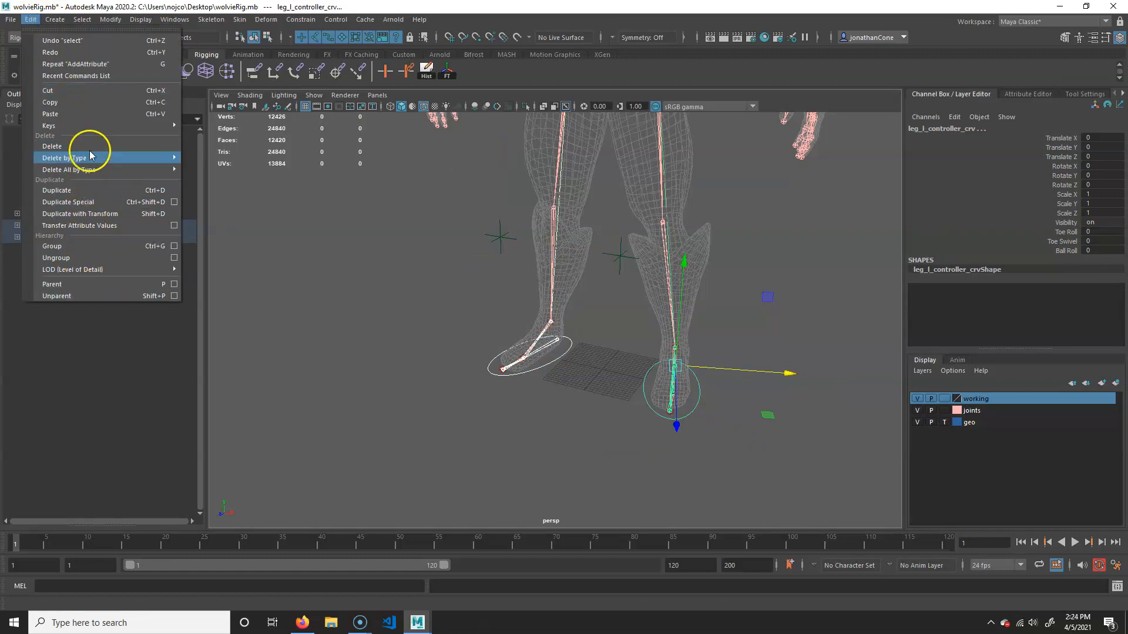
mouse_move(115, 26)
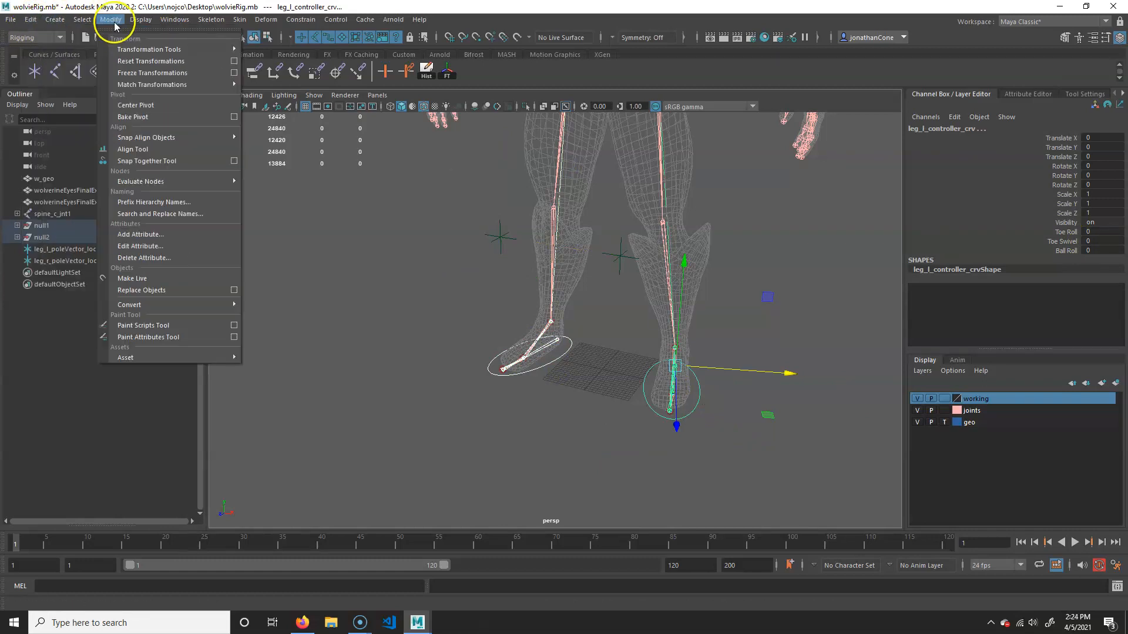
click(150, 235)
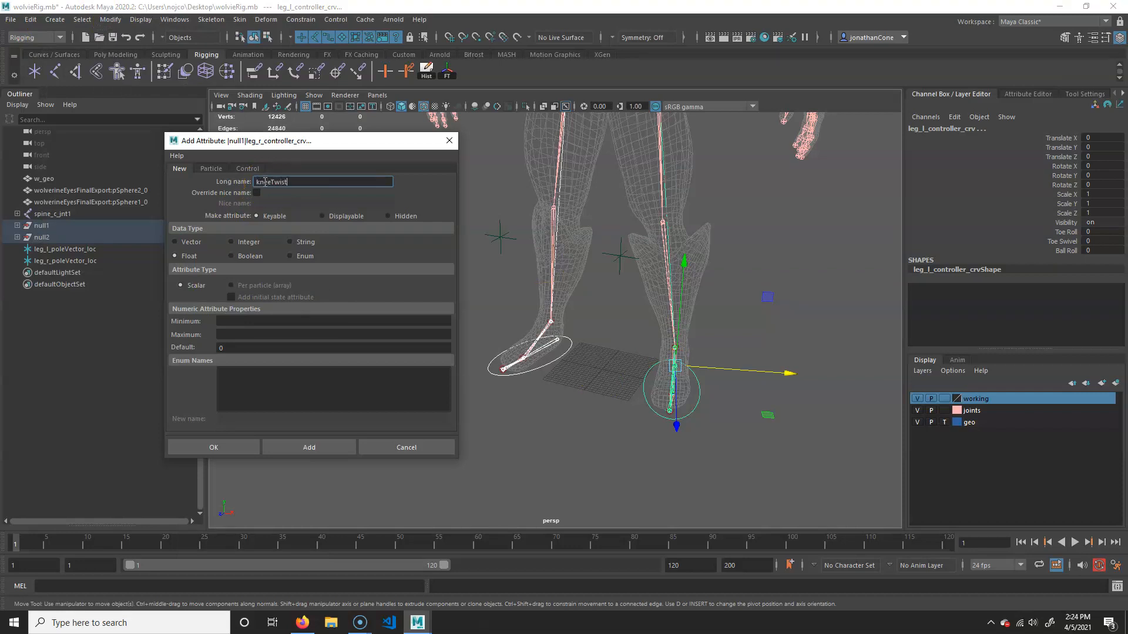
click(227, 450)
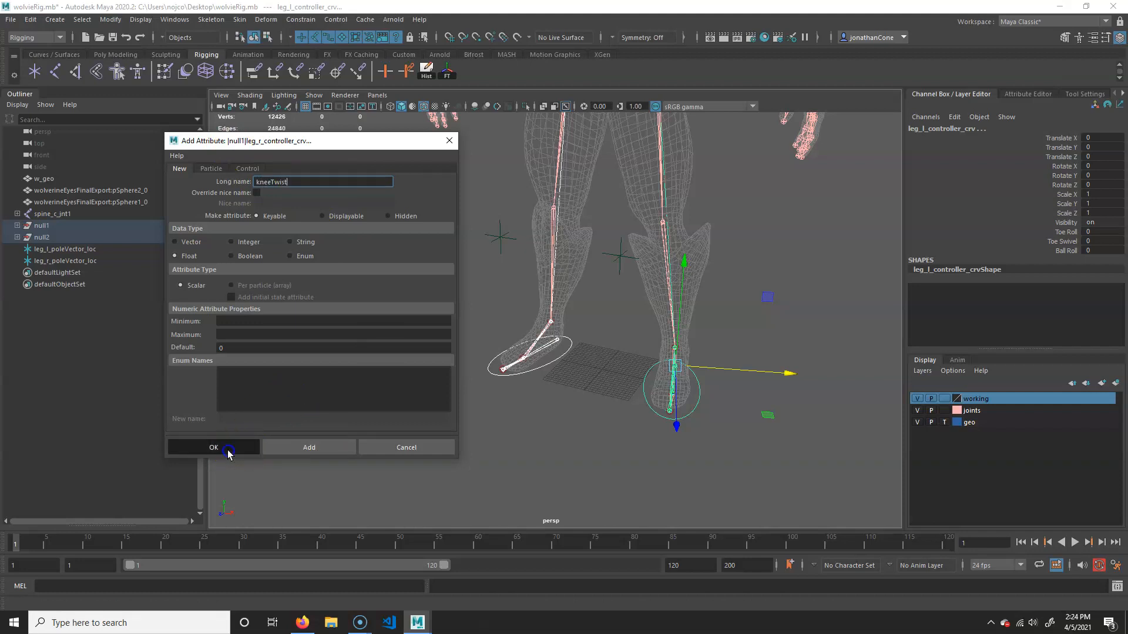
Open the Connection Editor with the left foot's control curve as source and bring its kneeTwist attribute into view
alt+drag(720, 474, 697, 470)
click(697, 470)
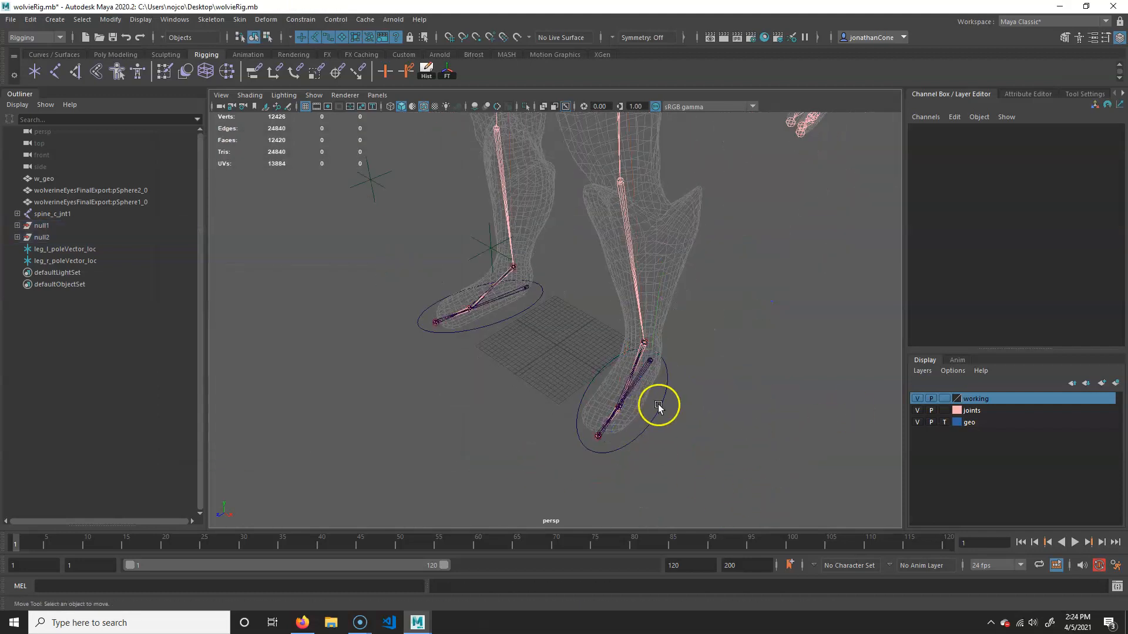
click(666, 425)
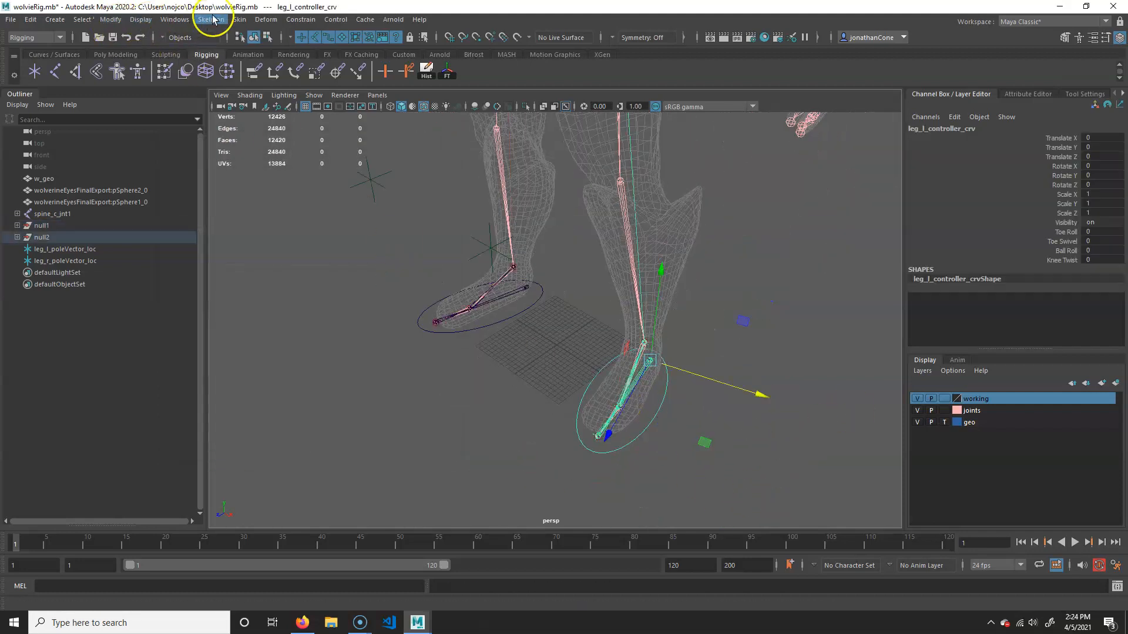
click(174, 19)
mouse_move(179, 61)
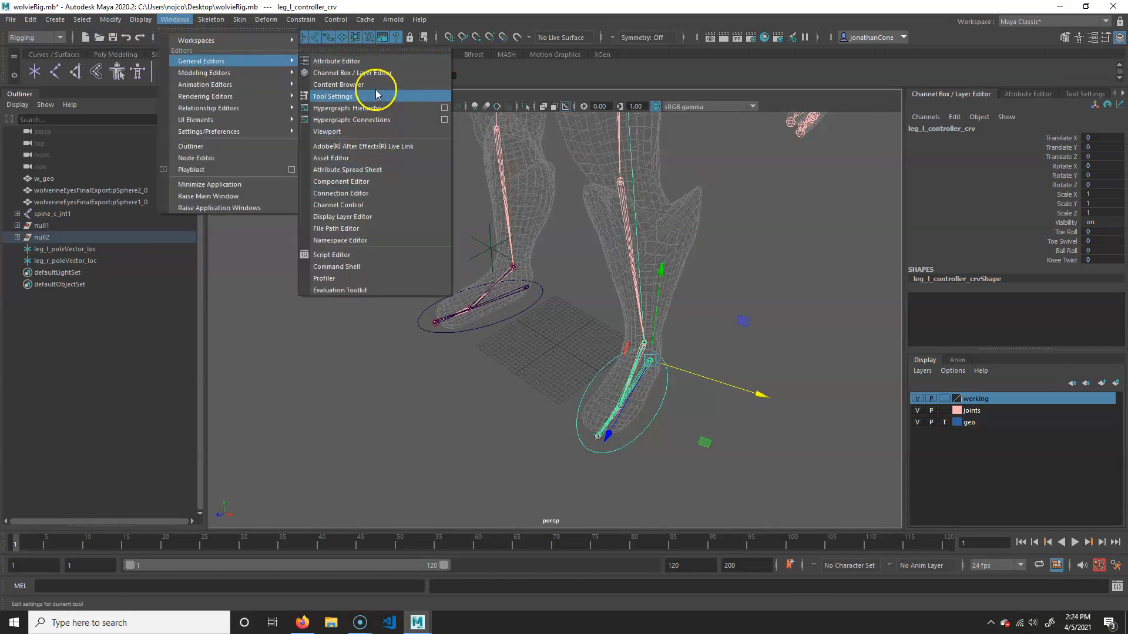
click(361, 196)
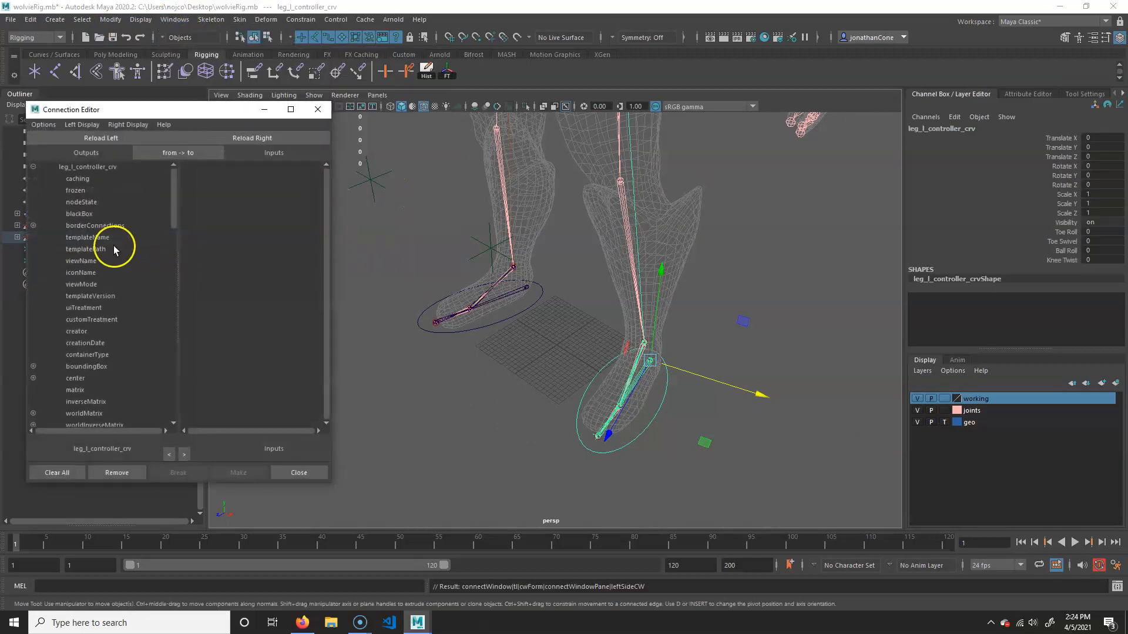
scroll(75, 285, down, 15)
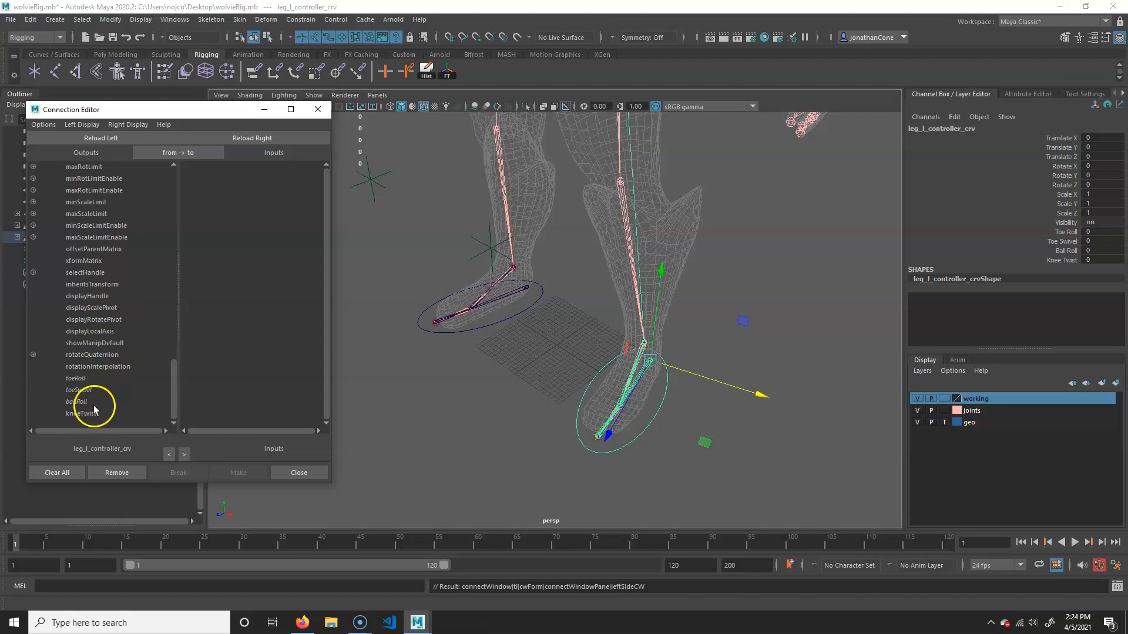
scroll(688, 383, up, 5)
Select the left leg's IK handle at the ankle joint
alt+drag(688, 383, 559, 372)
scroll(558, 379, up, 4)
alt+middle_drag(646, 365, 582, 358)
alt+middle_drag(757, 256, 616, 284)
click(727, 336)
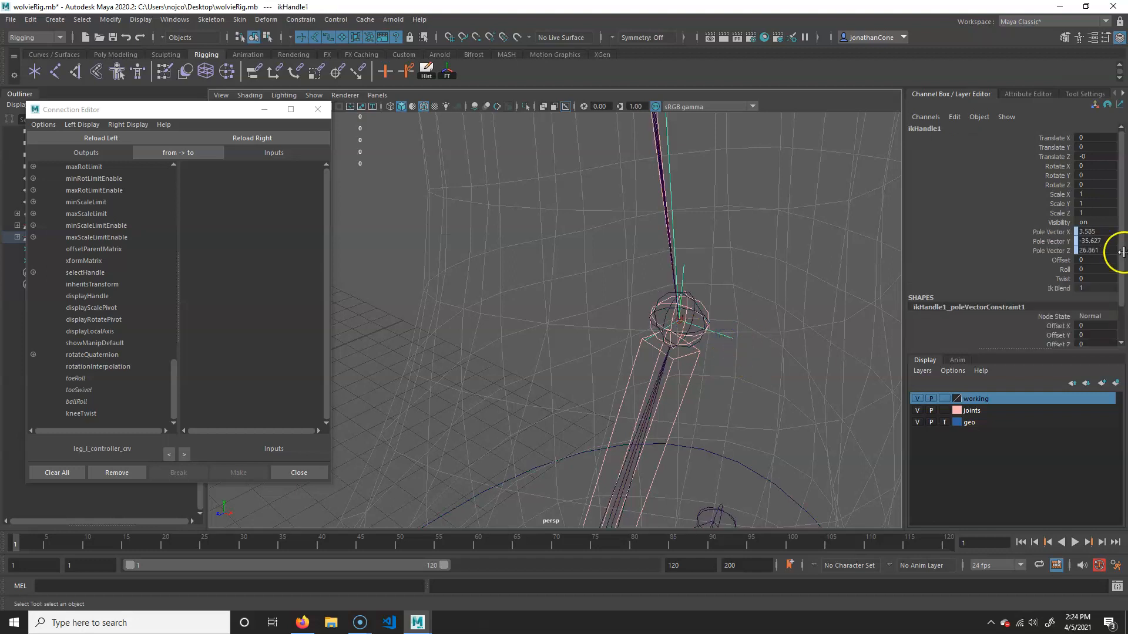
Test the left IK handle's Twist value on the whole leg and undo the change
scroll(604, 252, down, 10)
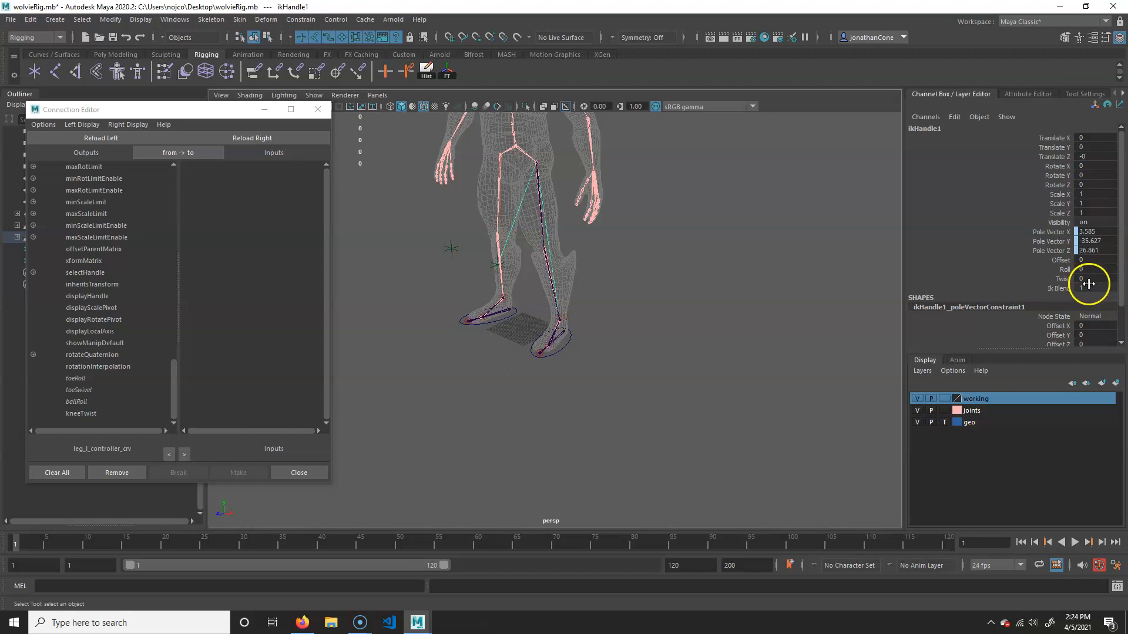
ctrl+drag(1096, 279, 294, 285)
key(ctrl+z)
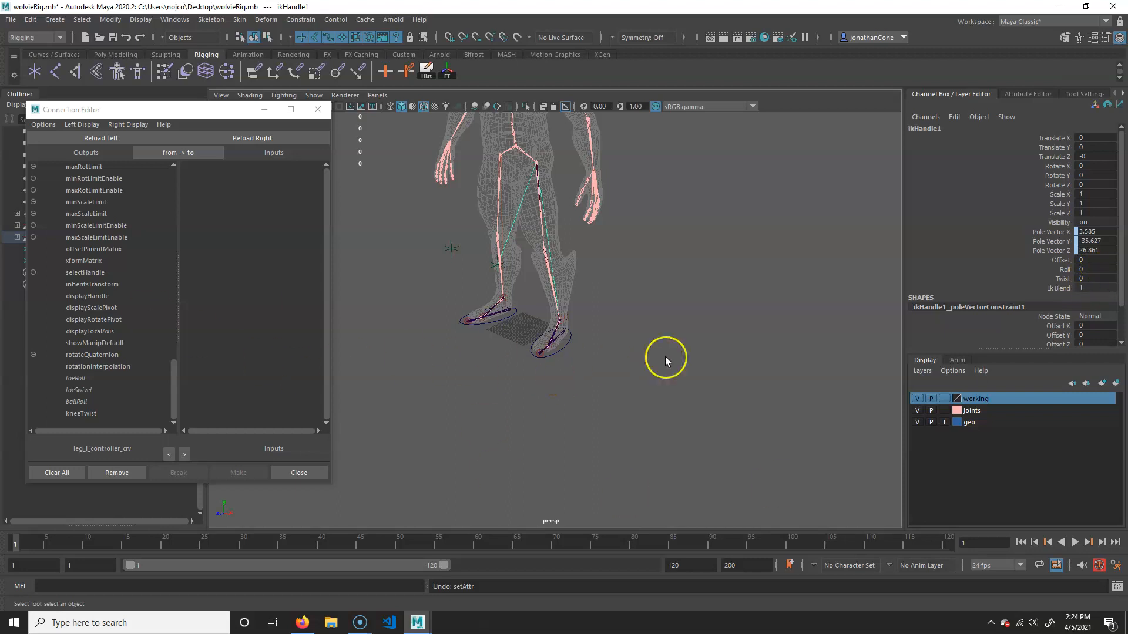
Load ikHandle1 as the Connection Editor's target and connect leg_l_controller_crv's kneeTwist to its twist
scroll(612, 323, up, 6)
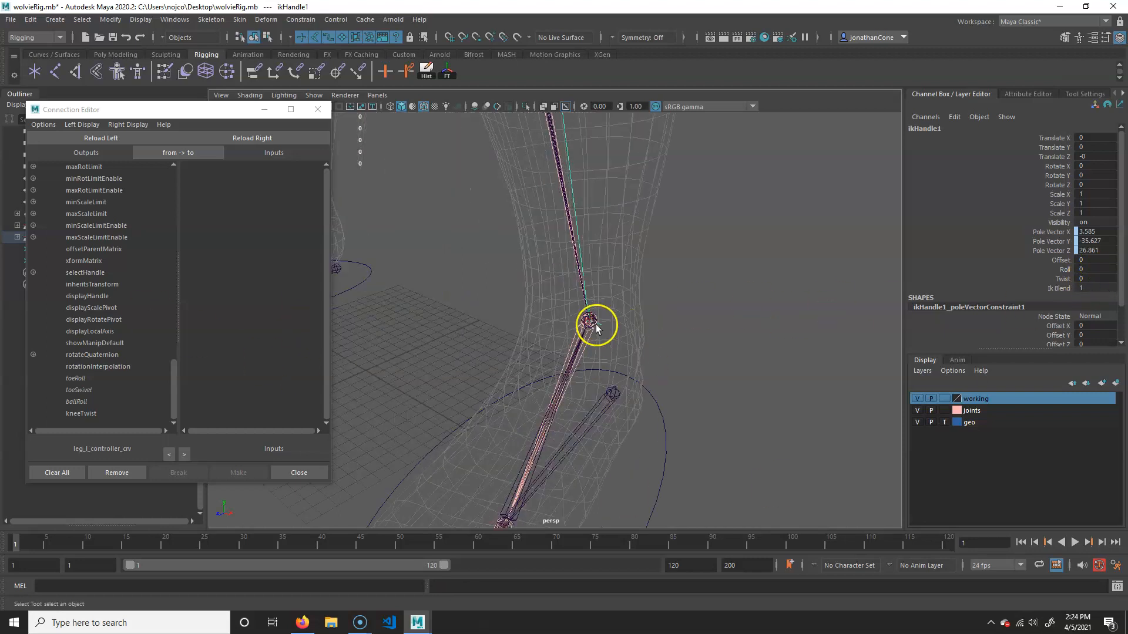
click(238, 137)
scroll(274, 344, down, 8)
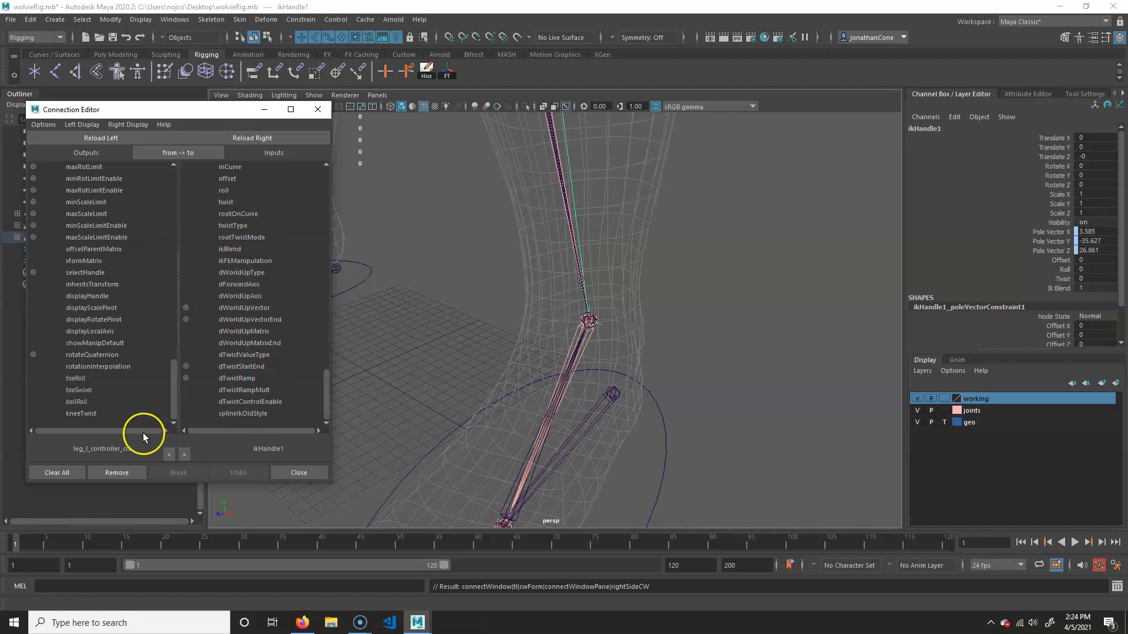
click(75, 415)
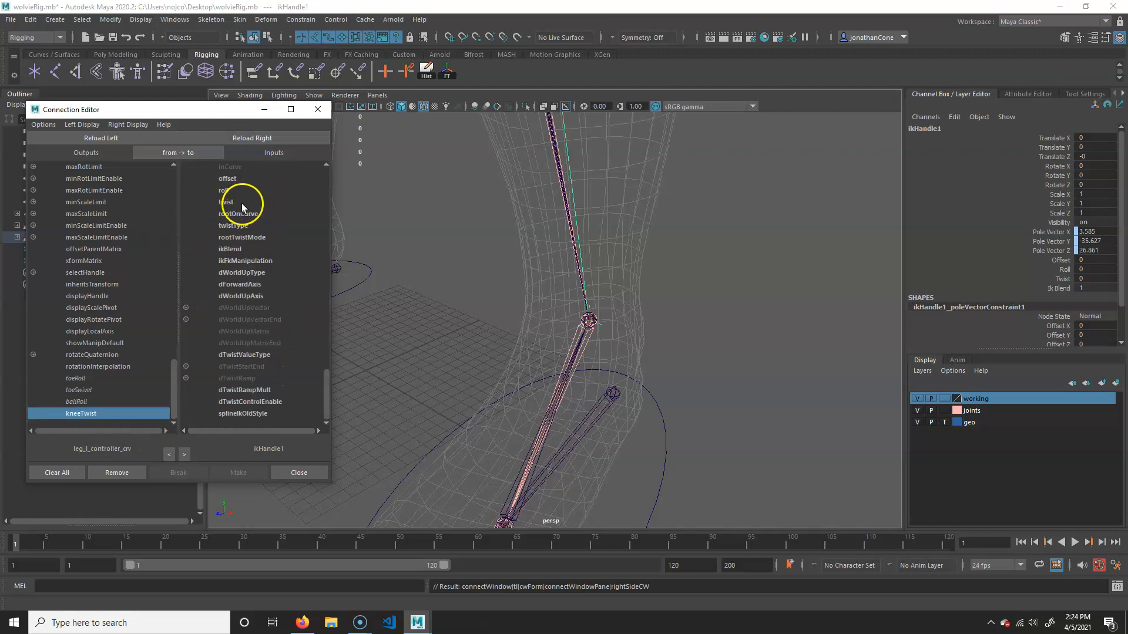
click(243, 204)
Load the right foot's control curve, leg_r_controller_crv, as the Connection Editor's source
alt+right_drag(791, 420, 470, 352)
alt+drag(470, 352, 592, 359)
alt+right_drag(592, 359, 493, 363)
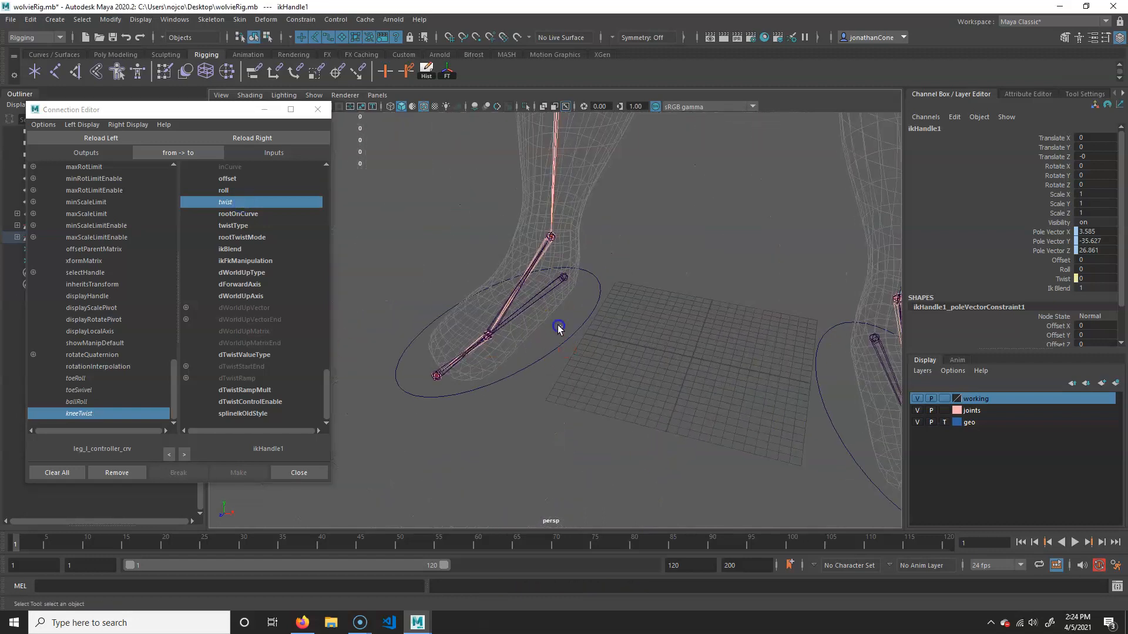
click(584, 336)
click(82, 136)
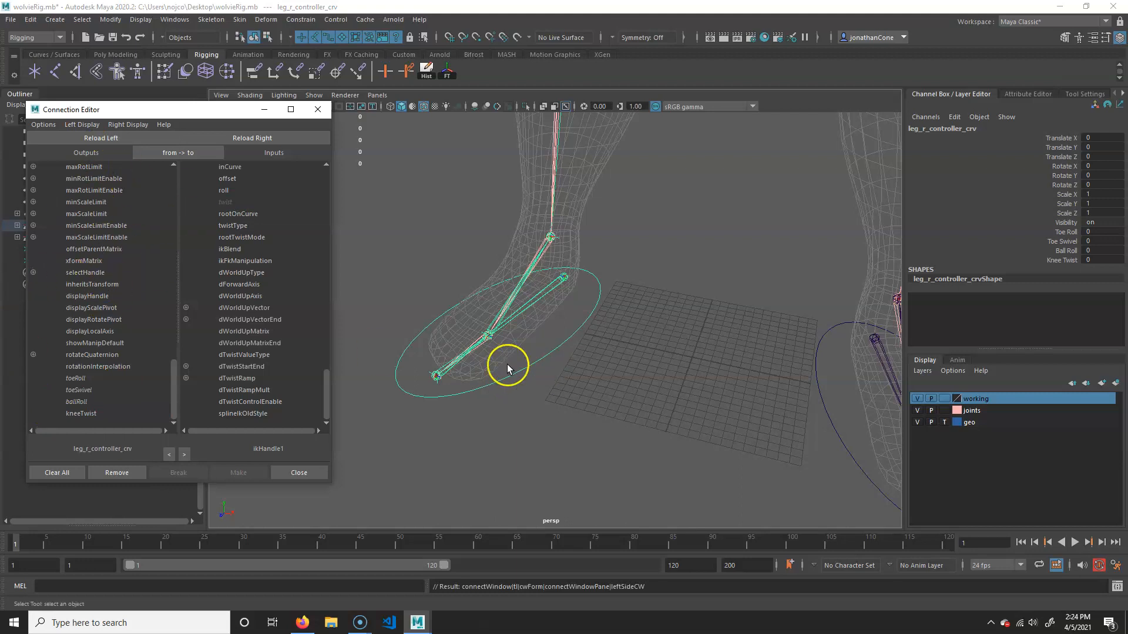
Load the right ankle's ikHandle2 as the target and connect leg_r_controller_crv's kneeTwist to its twist
click(562, 239)
click(276, 138)
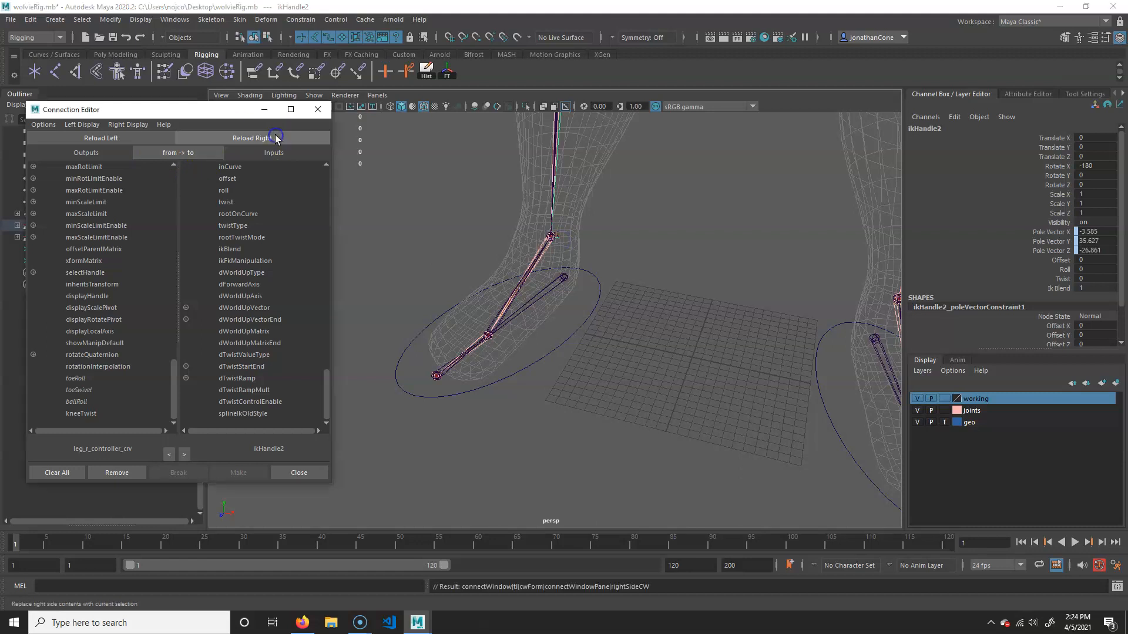
click(93, 413)
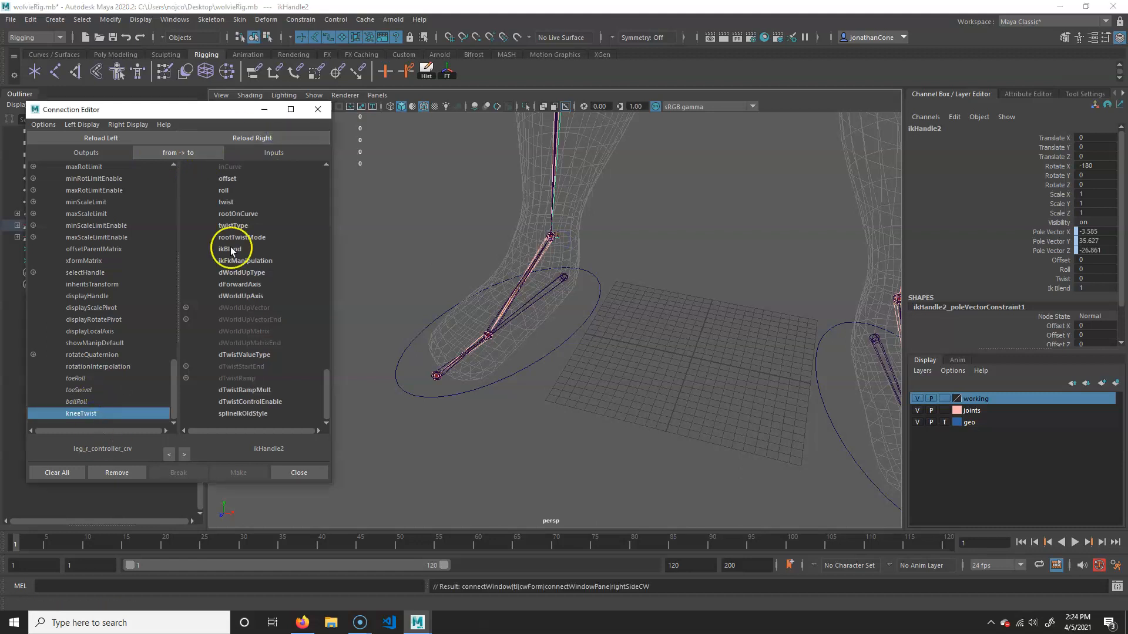
click(239, 203)
Move the left foot's control curve to about Translate Y 52 and Translate Z 63, and close the Connection Editor
scroll(485, 337, down, 9)
alt+drag(565, 340, 544, 343)
scroll(717, 380, up, 4)
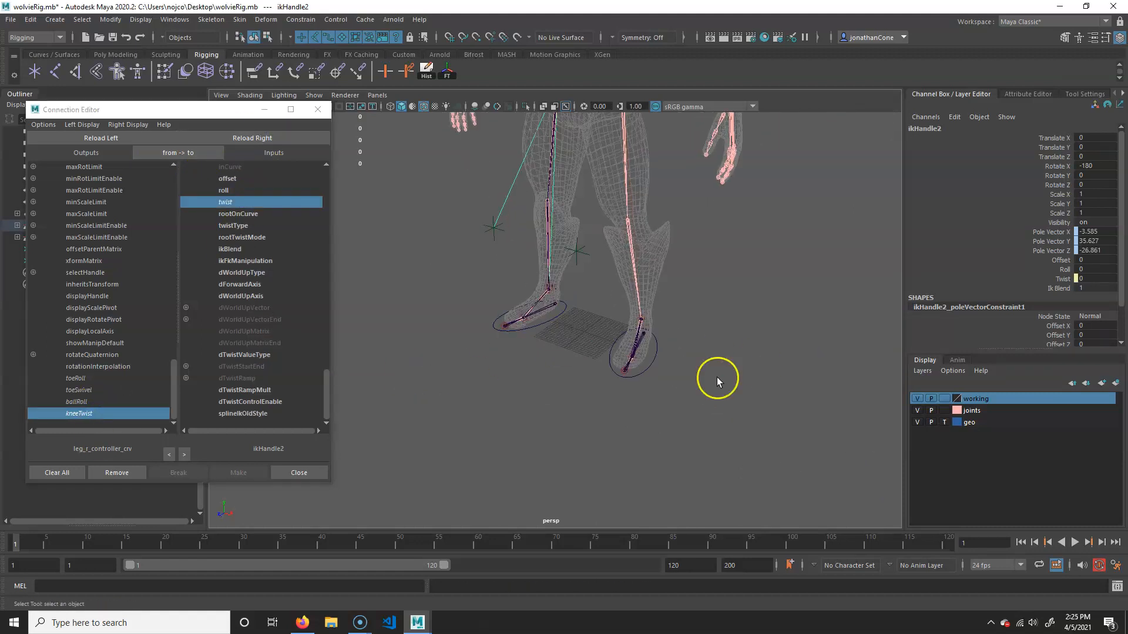
click(639, 331)
alt+drag(599, 309, 611, 250)
scroll(599, 383, up, 2)
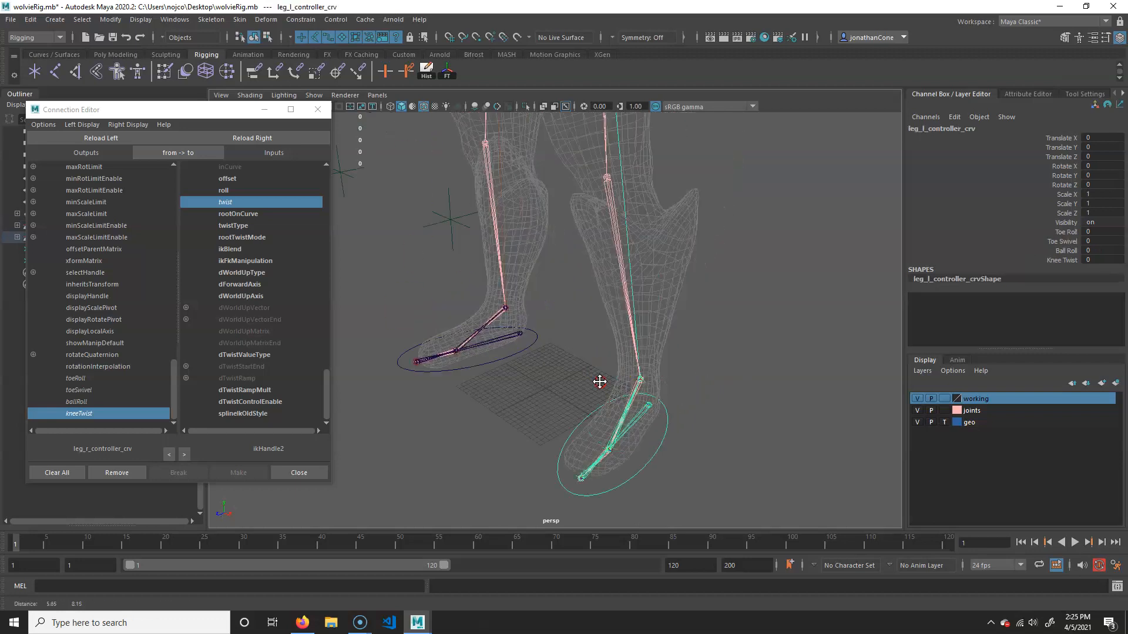
scroll(588, 364, down, 5)
scroll(569, 345, up, 7)
key(w)
alt+drag(629, 451, 445, 249)
alt+right_drag(445, 250, 603, 294)
click(326, 111)
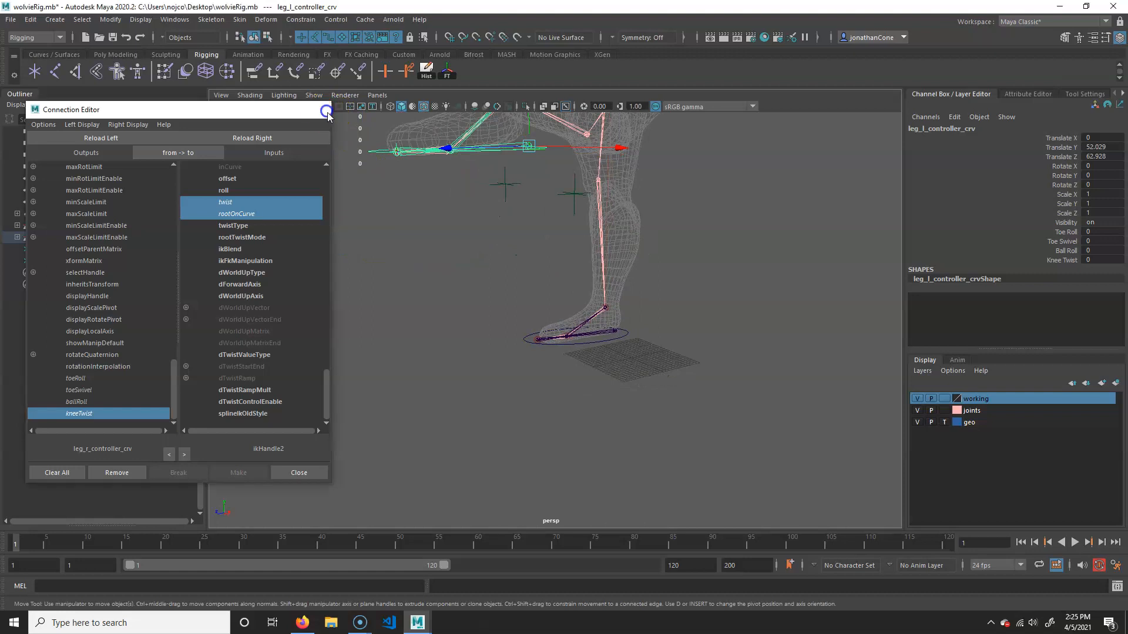
Undo the test move of the left foot's control curve
alt+drag(594, 319, 407, 212)
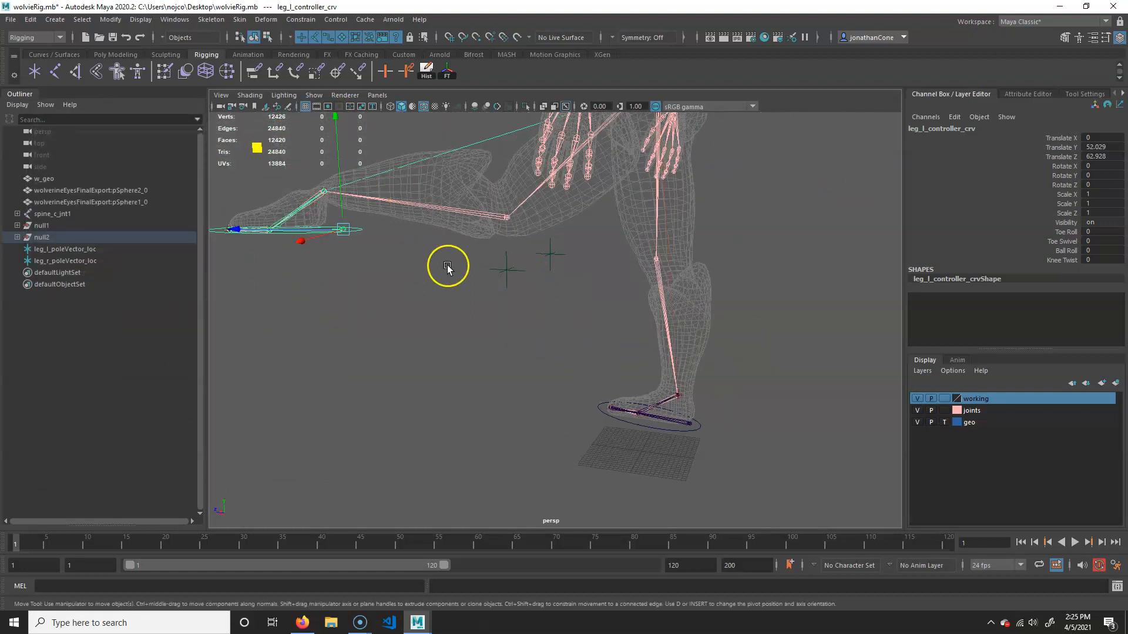
key(ctrl+z)
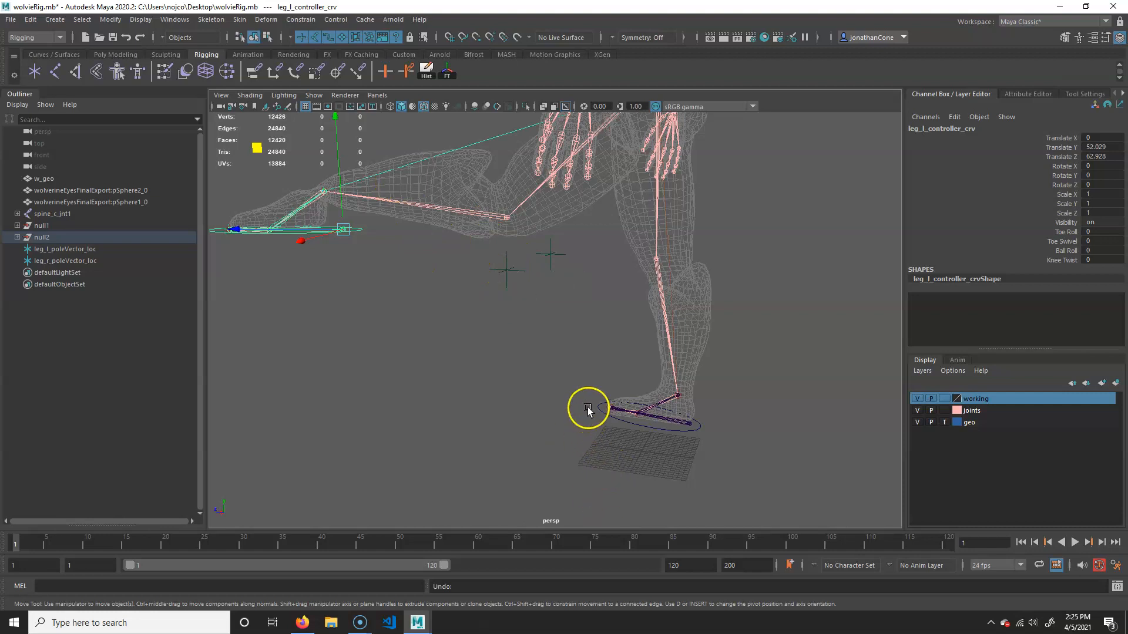
key(ctrl+z)
alt+drag(594, 395, 547, 287)
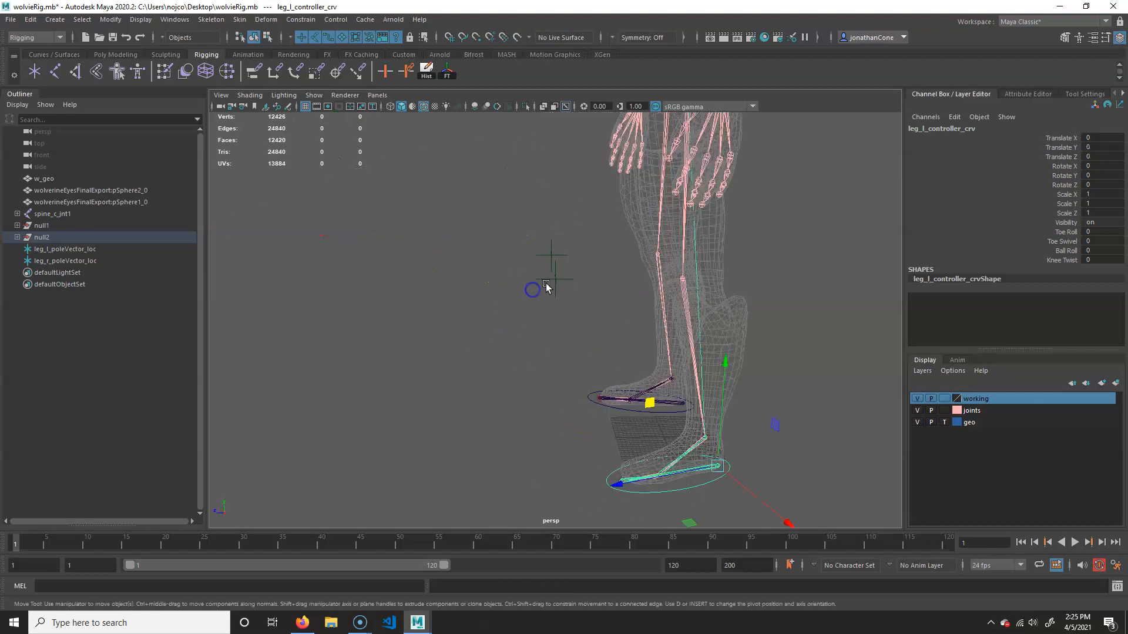
Parent the left knee locator, leg_l_poleVector_loc, to leg_l_controller_crv, and undo any test move made with the control
click(546, 287)
alt+drag(562, 368, 644, 322)
alt+drag(728, 442, 605, 360)
alt+drag(544, 209, 670, 430)
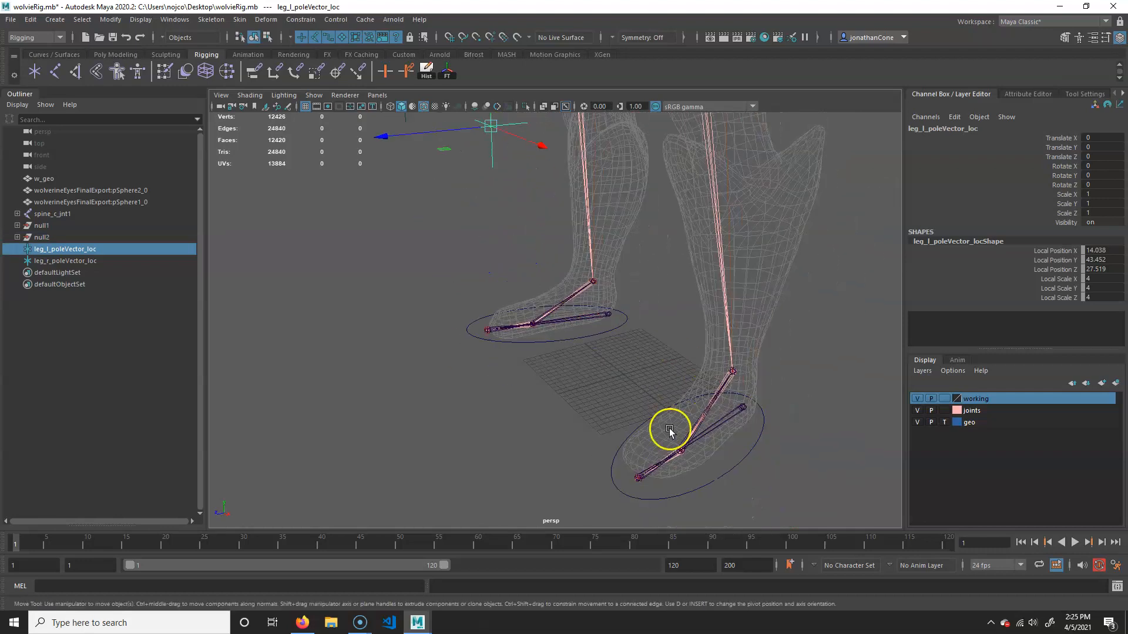
click(719, 476)
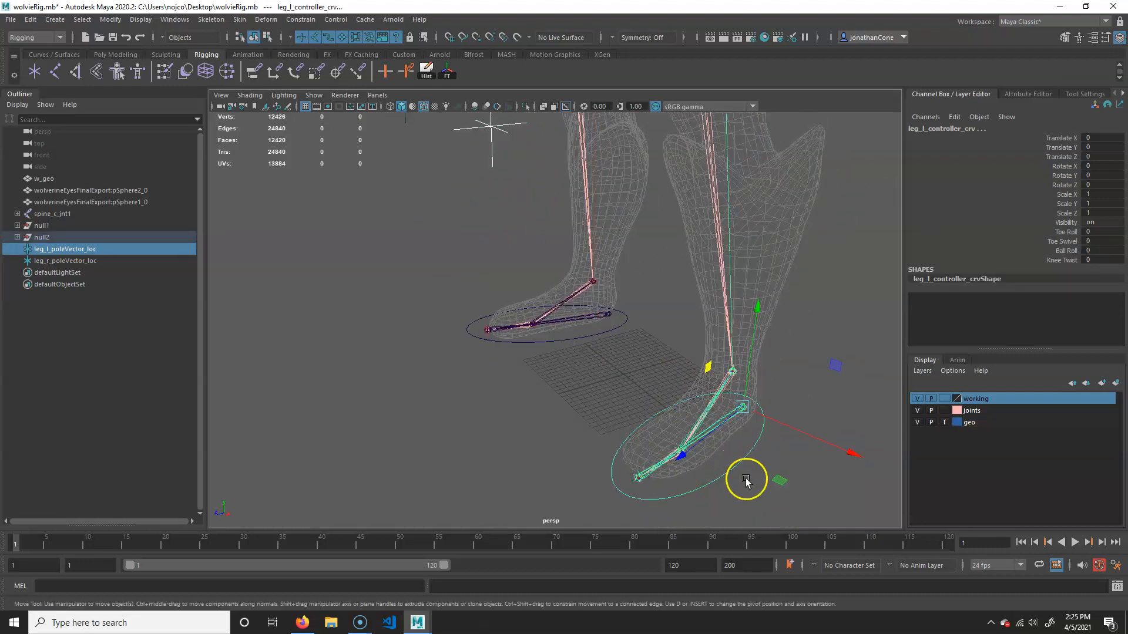
alt+drag(731, 460, 542, 214)
alt+right_drag(541, 214, 511, 277)
alt+drag(511, 277, 511, 349)
key(ctrl+z)
key(ctrl+z)
Parent the right knee locator, leg_r_poleVector_loc, to leg_r_controller_crv
alt+drag(647, 329, 621, 389)
click(642, 273)
click(621, 389)
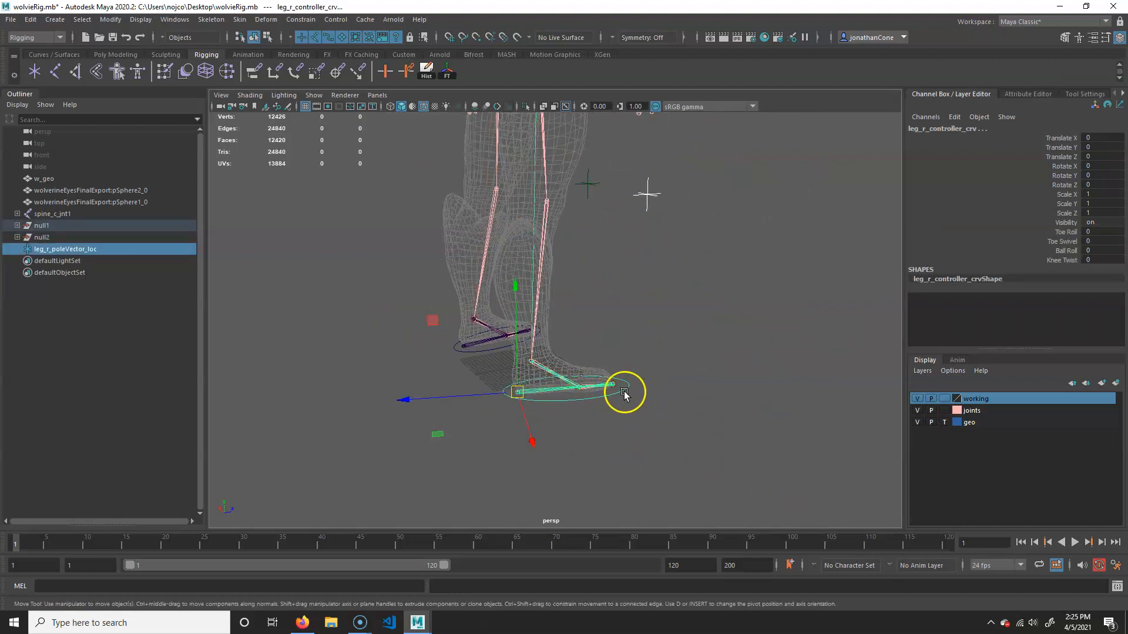
key(p)
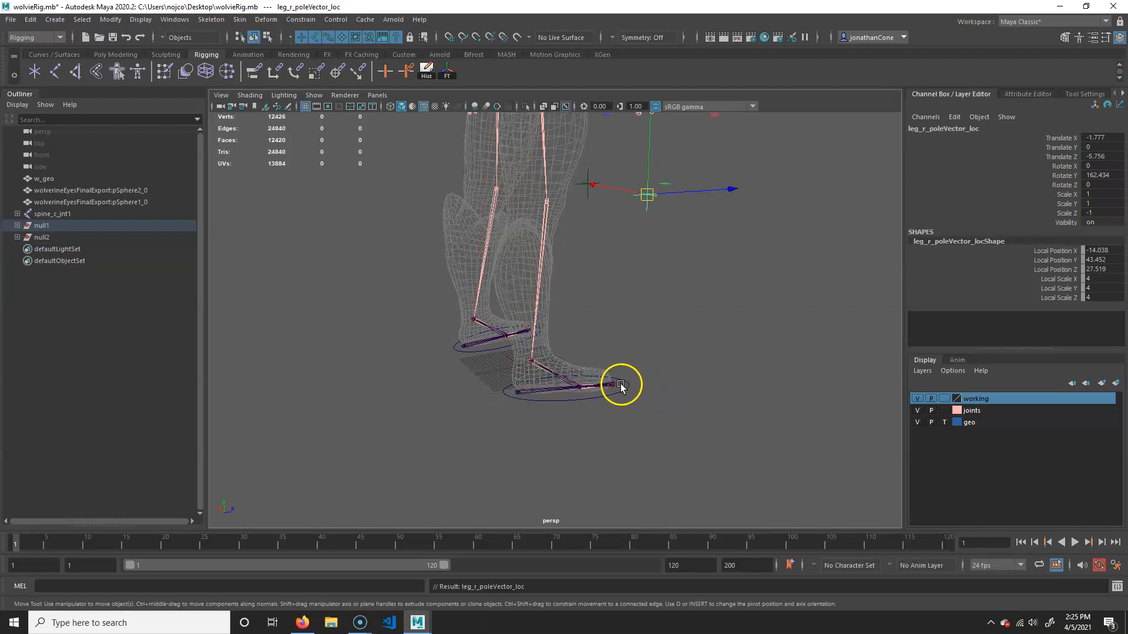
Try raising the right foot's control curve to test the parented knee locator, and undo the move
click(627, 390)
alt+drag(627, 390, 667, 409)
drag(504, 395, 515, 310)
key(ctrl+z)
Move the right foot's control curve backward to about Translate Z -21.3
alt+right_drag(686, 342, 630, 346)
alt+drag(630, 347, 440, 353)
alt+right_drag(440, 354, 611, 360)
alt+drag(611, 360, 576, 388)
drag(640, 372, 743, 371)
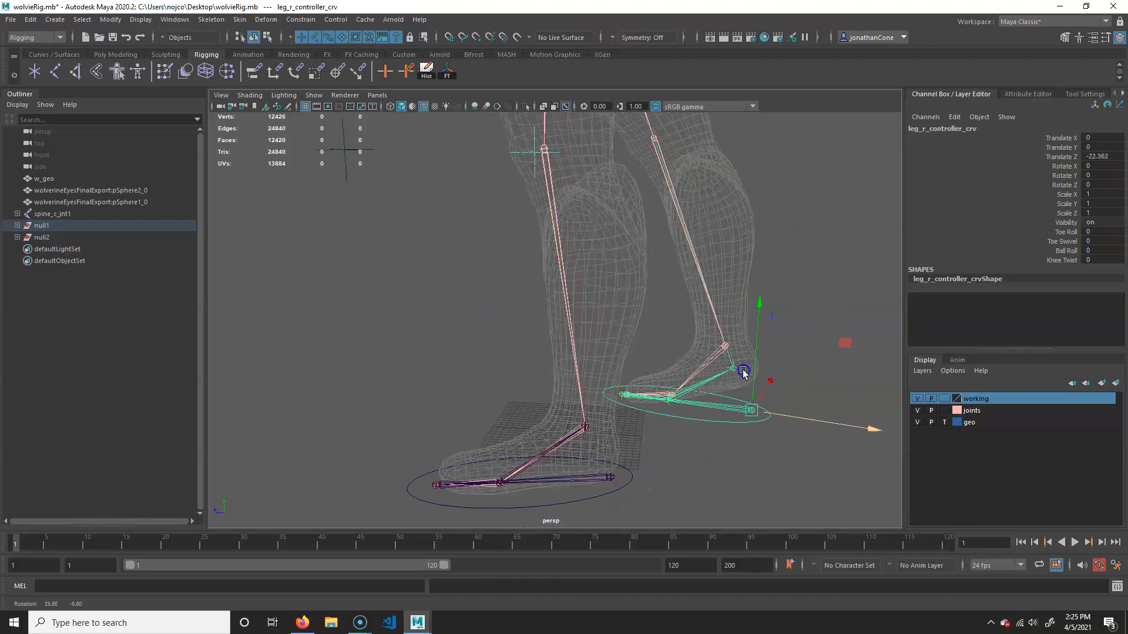
alt+middle_drag(742, 372, 670, 343)
alt+drag(669, 344, 667, 372)
click(944, 423)
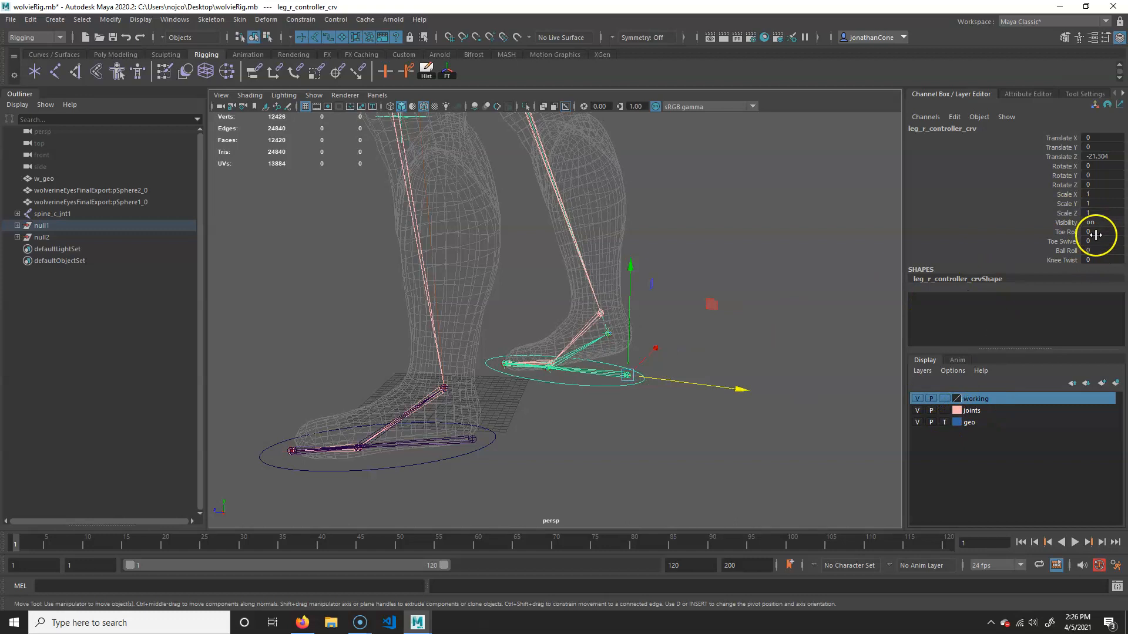
Test the right foot's roll by setting Ball Roll to 63 and Toe Roll to about 49
middle_drag(1110, 252, 1127, 252)
alt+drag(414, 300, 440, 290)
middle_drag(1098, 232, 71, 233)
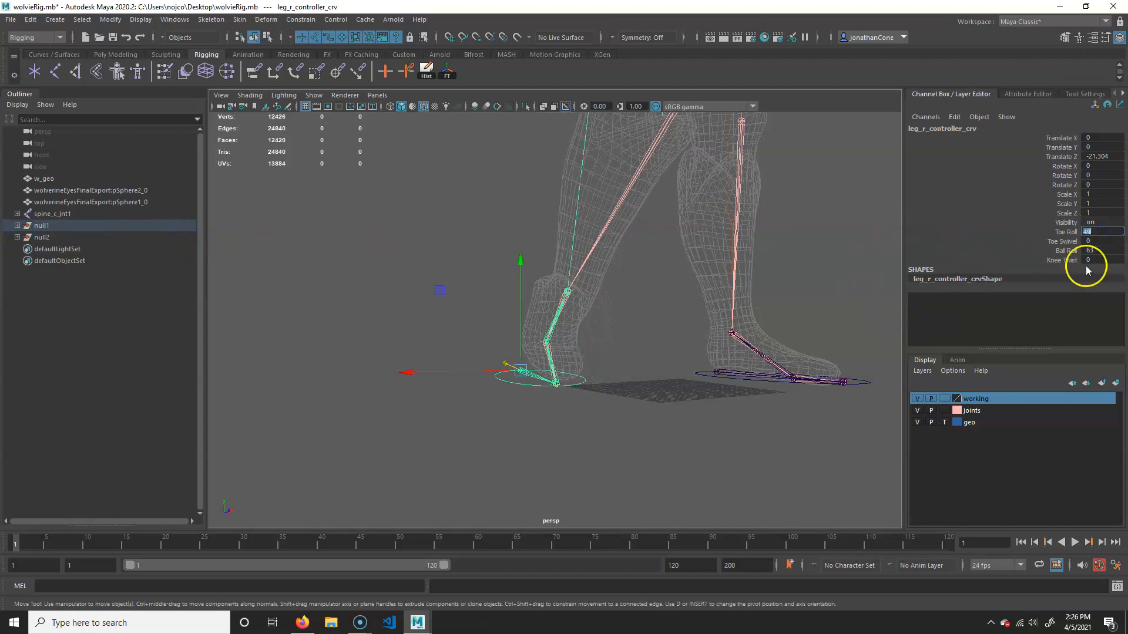
Reset the right foot control's Toe Roll, Ball Roll and Translate Z to 0
click(1104, 252)
text(0)
key(Return)
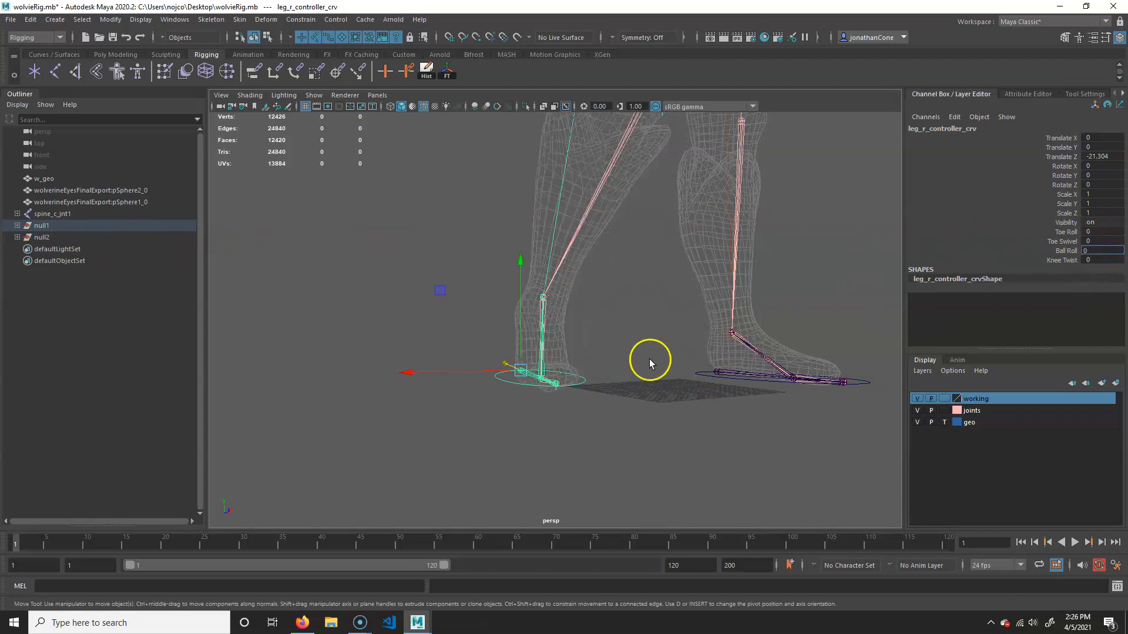
alt+drag(650, 361, 566, 387)
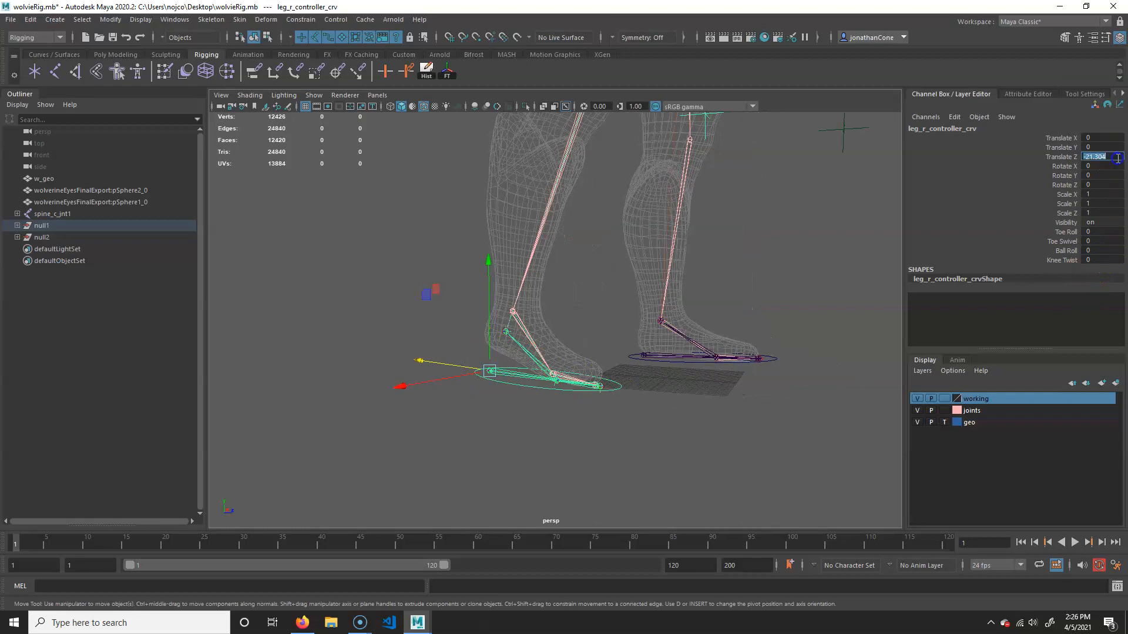
key(Return)
Try the right foot control's Toe Swivel and a rotation about Y, undoing both changes
alt+drag(771, 306, 910, 238)
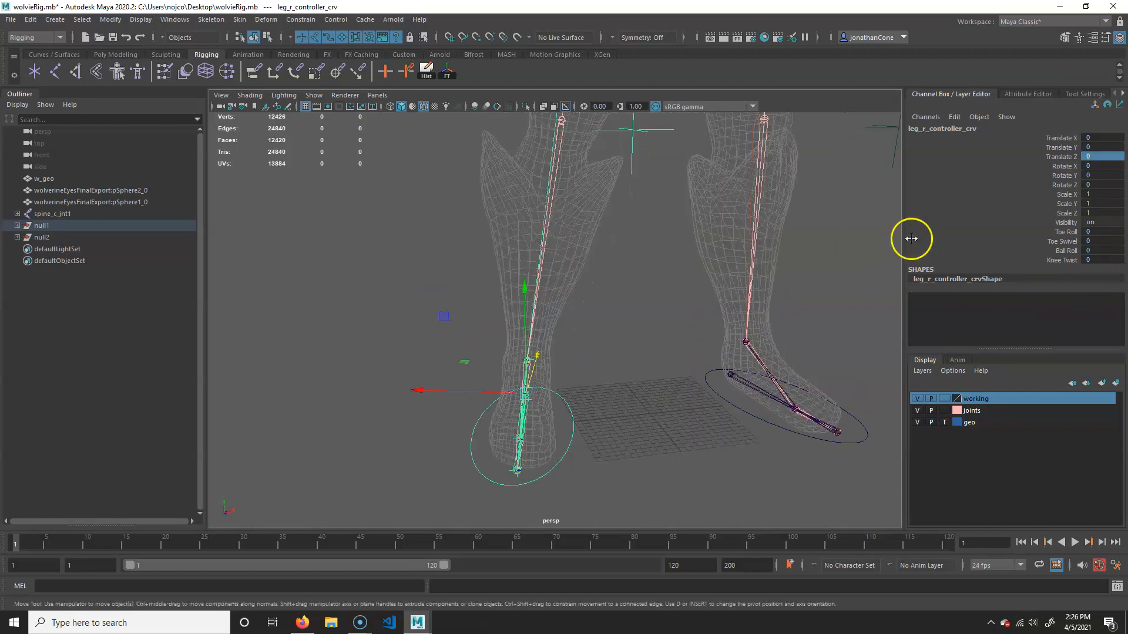
mouse_move(1099, 243)
ctrl+mouse_down()
mouse_move(745, 232)
mouse_move(250, 245)
mouse_move(460, 223)
mouse_move(1098, 239)
ctrl+mouse_up()
key(ctrl+z)
alt+drag(483, 411, 612, 416)
key(e)
key(ctrl+z)
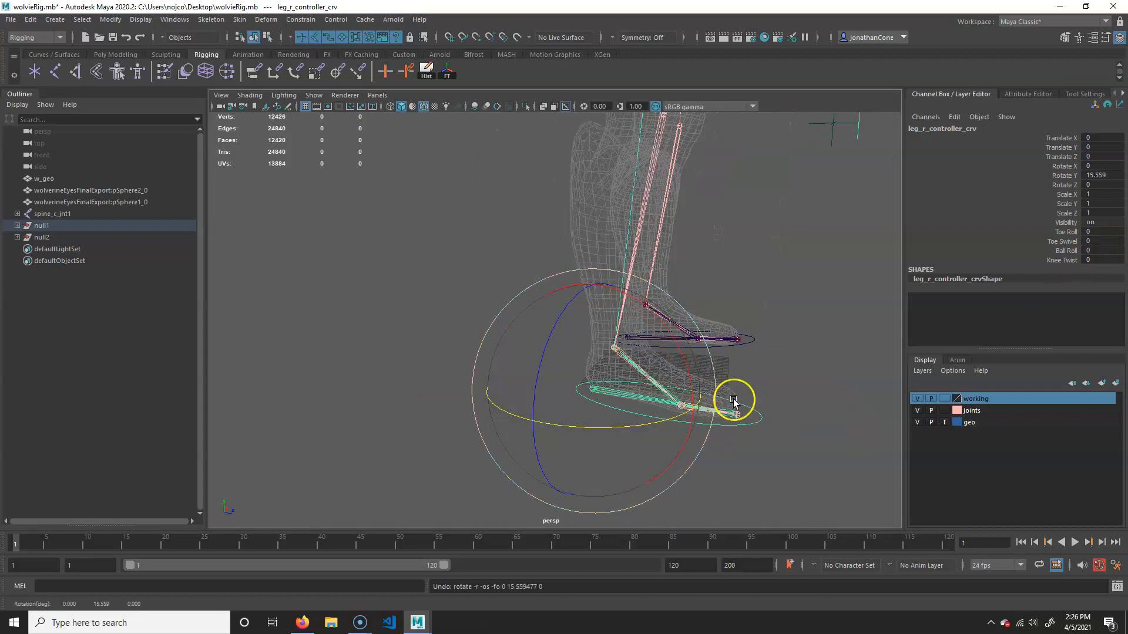
Select the root joint spine_c_jnt1 and lower it into a crouch at about Translate Y 64 and Translate Z -2.3
alt+drag(558, 383, 592, 367)
click(572, 126)
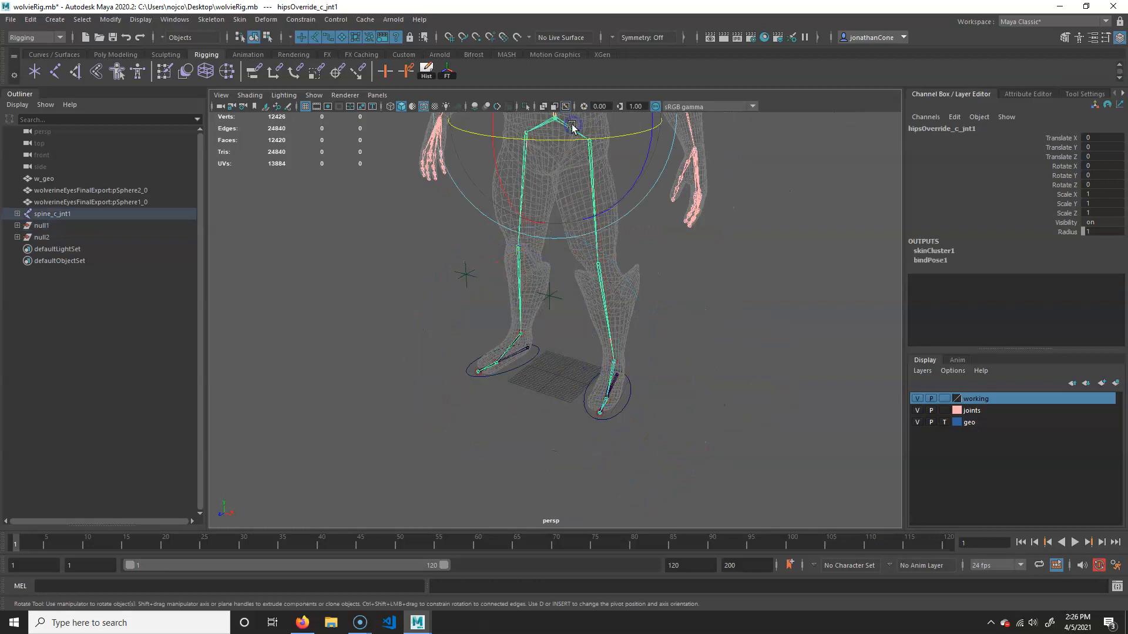
key(Up)
key(w)
alt+drag(548, 97, 611, 353)
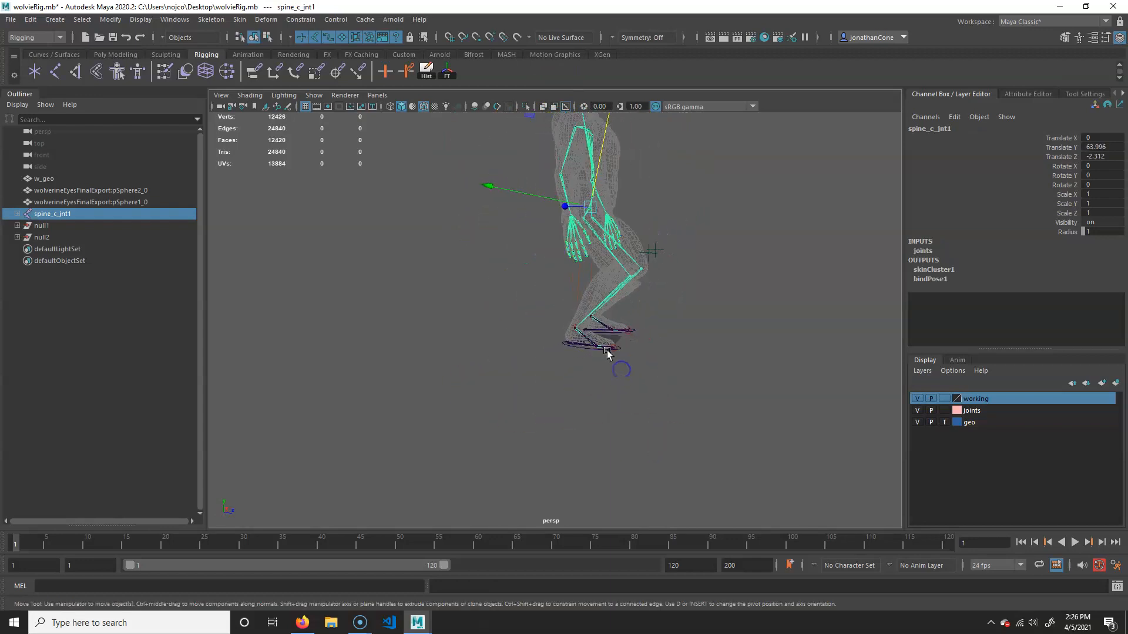
Move the right foot's control curve to about Translate X 0.4, Y -1.3 and Z -8.1
click(598, 347)
alt+drag(510, 376, 675, 378)
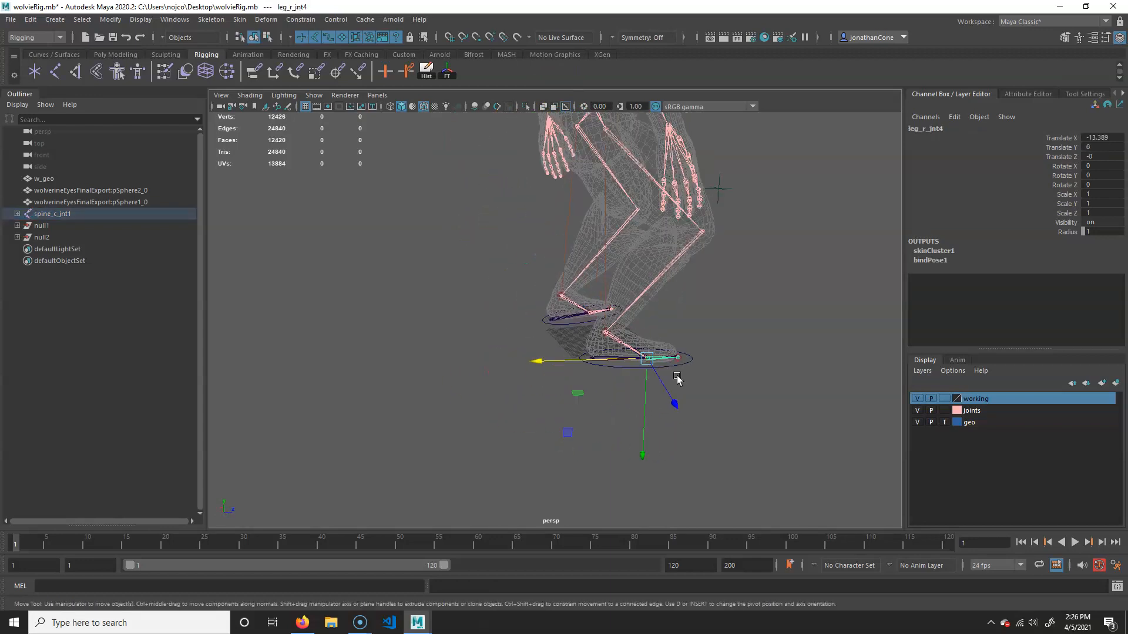
click(630, 370)
drag(594, 356, 562, 362)
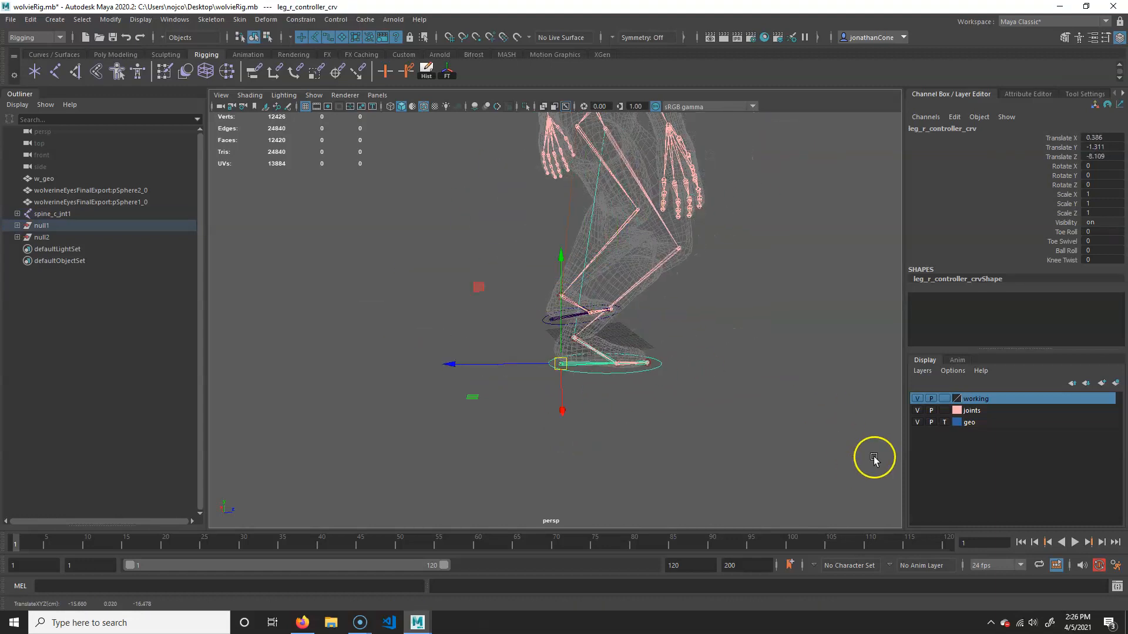
Set the geo layer to reference display and try moving the right foot's control curve up and forward
click(945, 423)
alt+drag(705, 329, 693, 331)
drag(569, 364, 598, 322)
Undo the right foot control's test moves, the geo layer's display change and the lowering of spine_c_jnt1
key(ctrl+z)
key(ctrl+z)
key(ctrl+z)
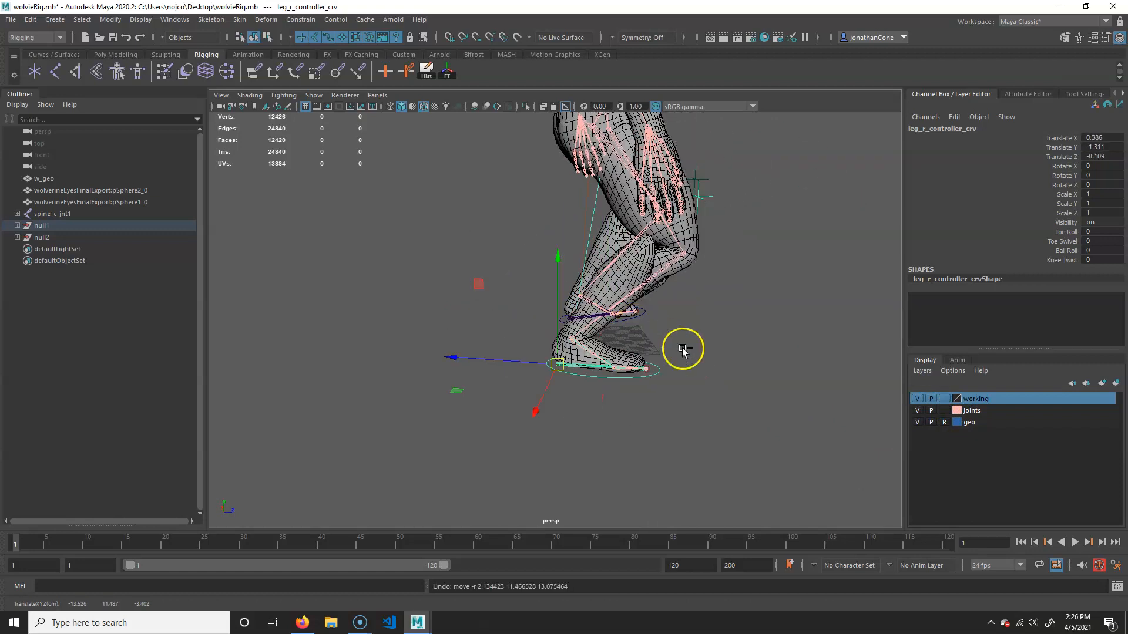
key(ctrl+z)
alt+right_drag(790, 341, 589, 317)
alt+drag(589, 318, 605, 315)
alt+middle_drag(604, 315, 560, 414)
alt+right_drag(576, 411, 503, 311)
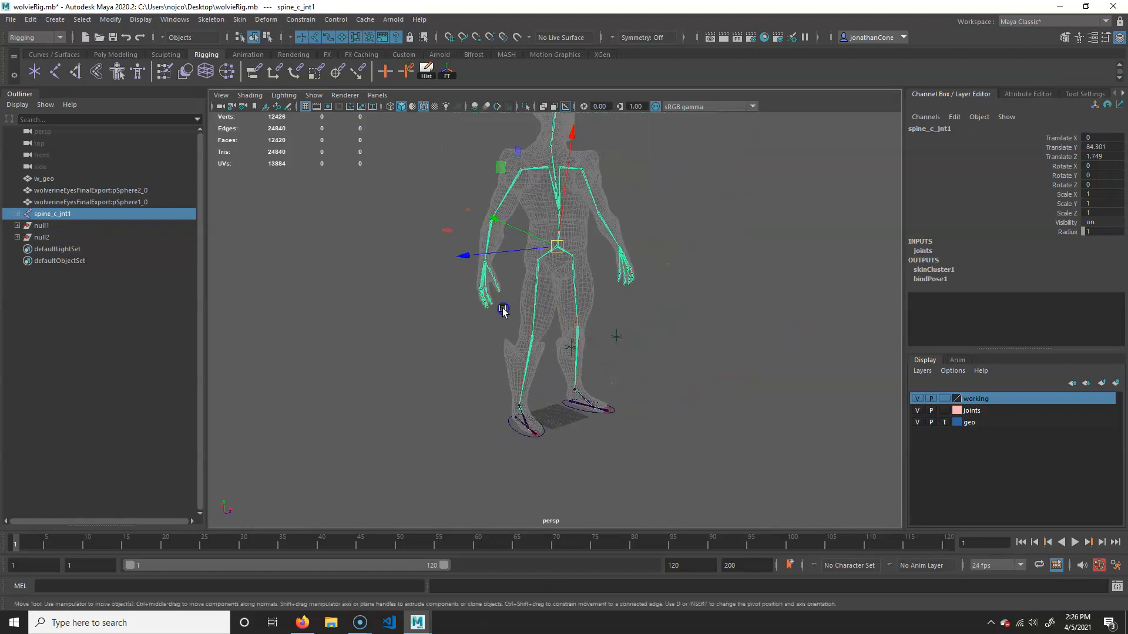
Save the scene to the Desktop under the new name wolvieRig_v02
key(q)
key(ctrl+shift+s)
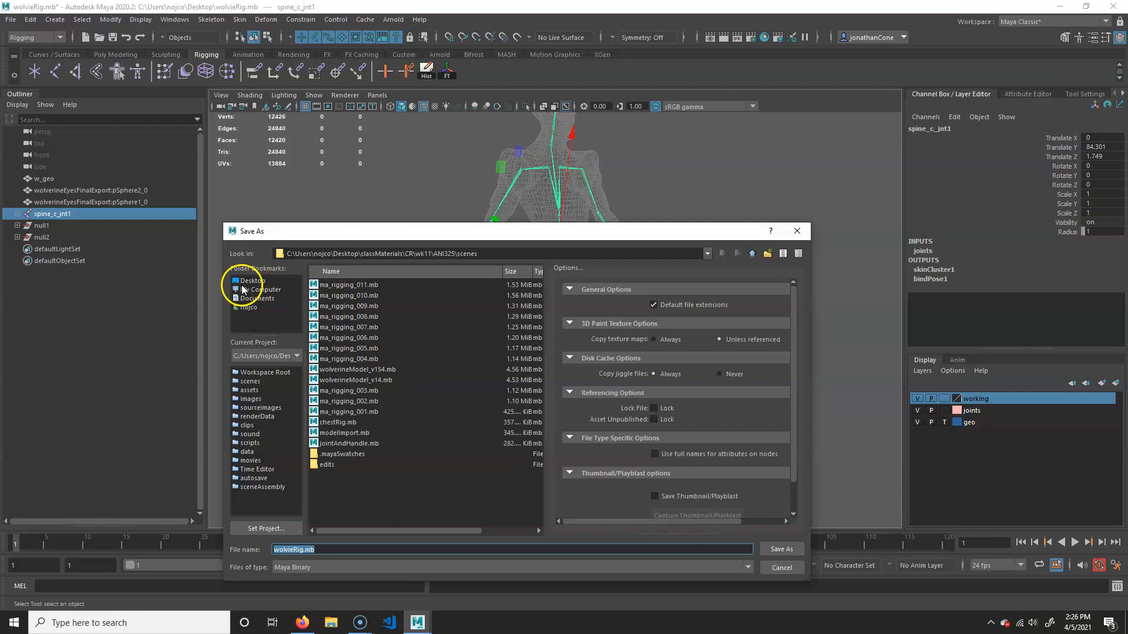
click(250, 282)
click(301, 550)
key(Right)
text(_v01)
key(BackSpace)
text(2)
key(Return)
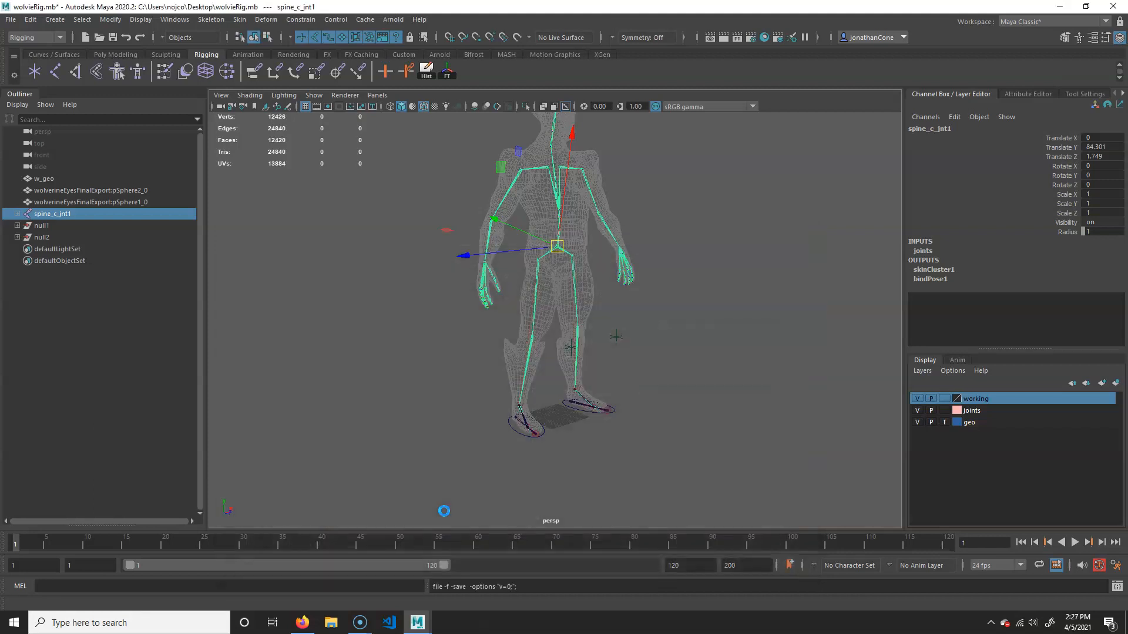
Examine the skeleton's hips, spine and arms from the front and at an angle
alt+drag(539, 320, 557, 352)
alt+right_drag(557, 353, 628, 362)
alt+middle_drag(628, 363, 652, 314)
alt+drag(545, 345, 527, 352)
alt+right_drag(527, 352, 629, 333)
alt+middle_drag(629, 334, 629, 373)
alt+drag(630, 372, 592, 392)
alt+drag(528, 330, 544, 329)
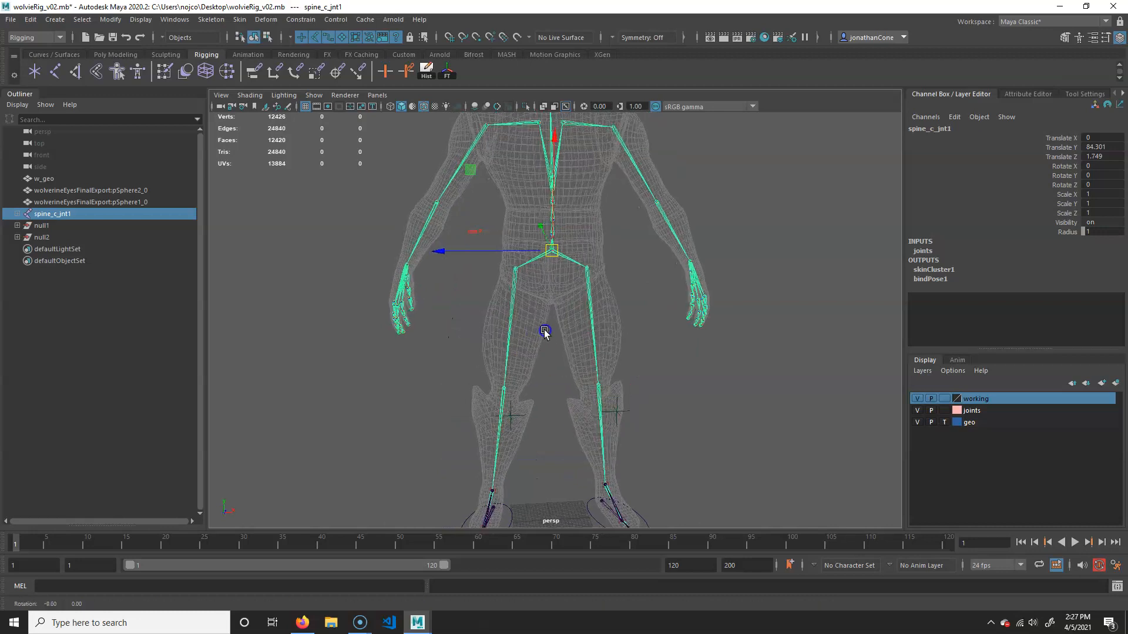
alt+middle_drag(718, 337, 737, 382)
alt+right_drag(737, 381, 667, 352)
alt+drag(629, 352, 669, 355)
alt+right_drag(611, 356, 676, 357)
alt+middle_drag(740, 353, 732, 332)
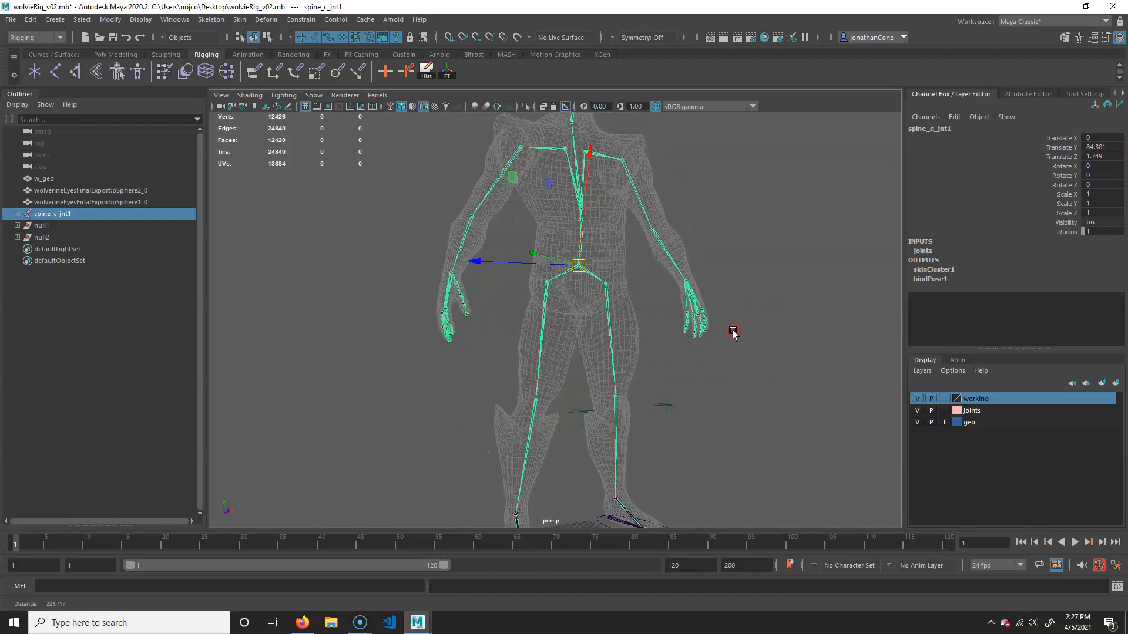
alt+right_drag(733, 332, 668, 348)
alt+right_drag(593, 283, 581, 309)
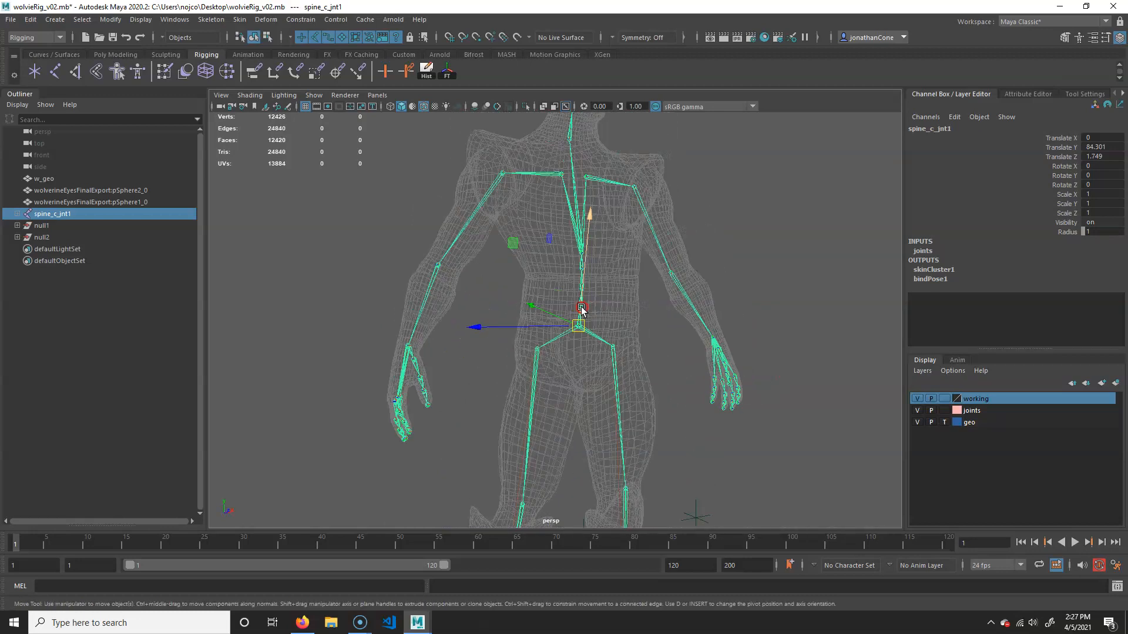